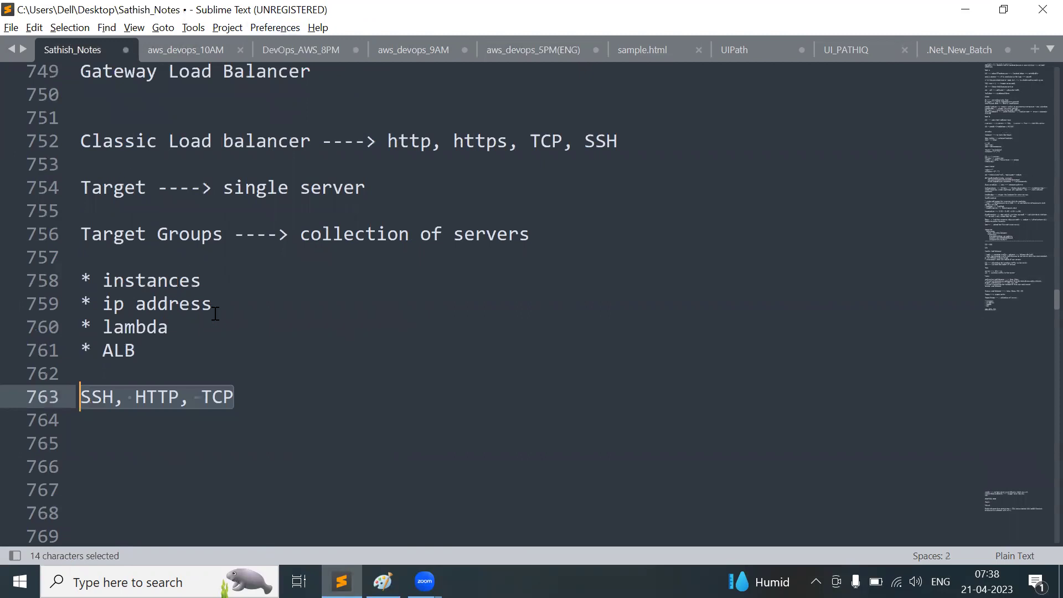
Add a long dashed separator line directly below the "SSH, HTTP, TCP" line in the notes
left_click(215, 314)
scroll(289, 370, "down", 4)
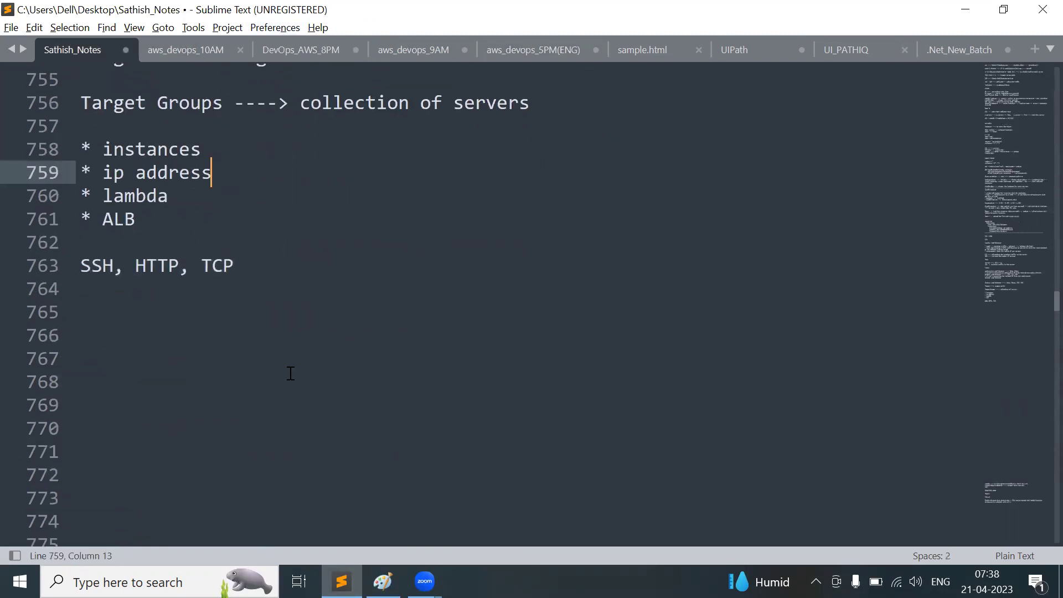
left_click(123, 190)
type("-")
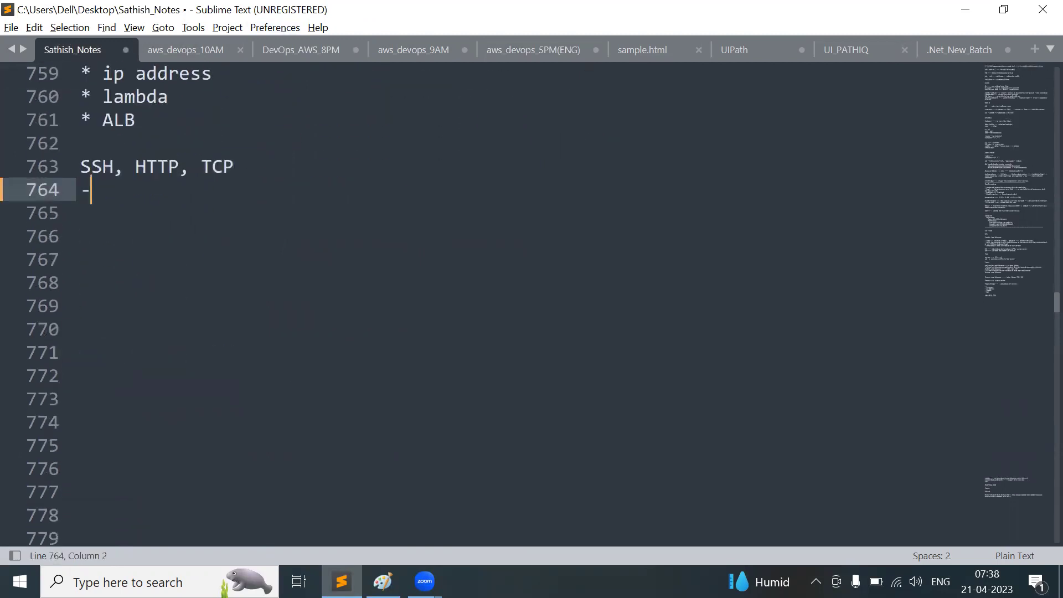
type("-----------------------------------------------------------------------")
Insert twenty blank lines below the dashed separator, through line 784
key("Return")
key("Return")
key("Return")
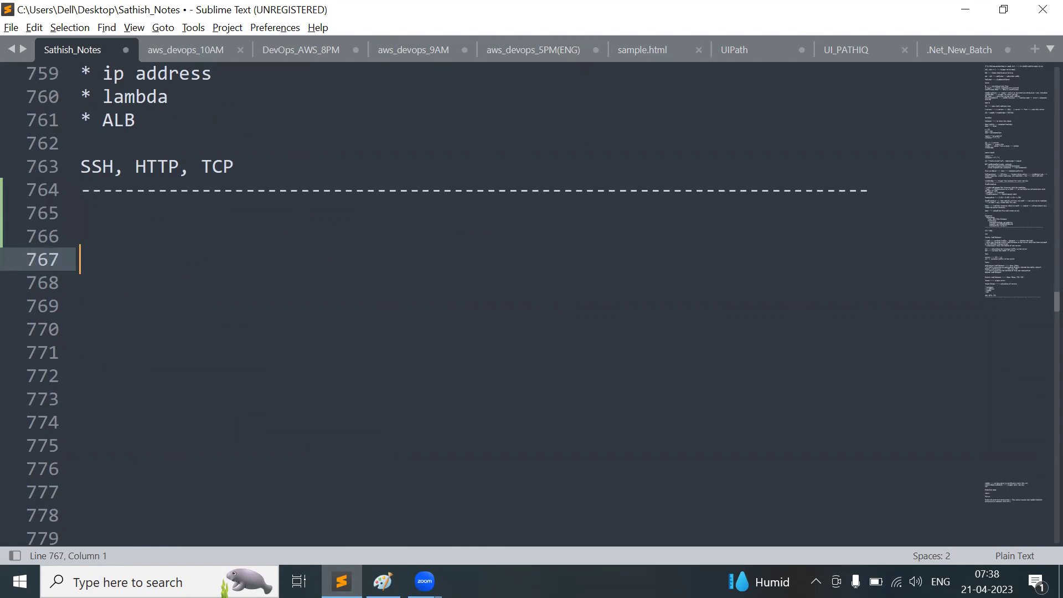
key("Return")
key("Return")
key("Return")
key("Return")
key("Return")
key("Return")
key("Return")
key("Return")
key("Return")
key("Return")
key("Return")
key("Return")
key("Return")
key("Return")
key("Return")
key("Return")
key("Return")
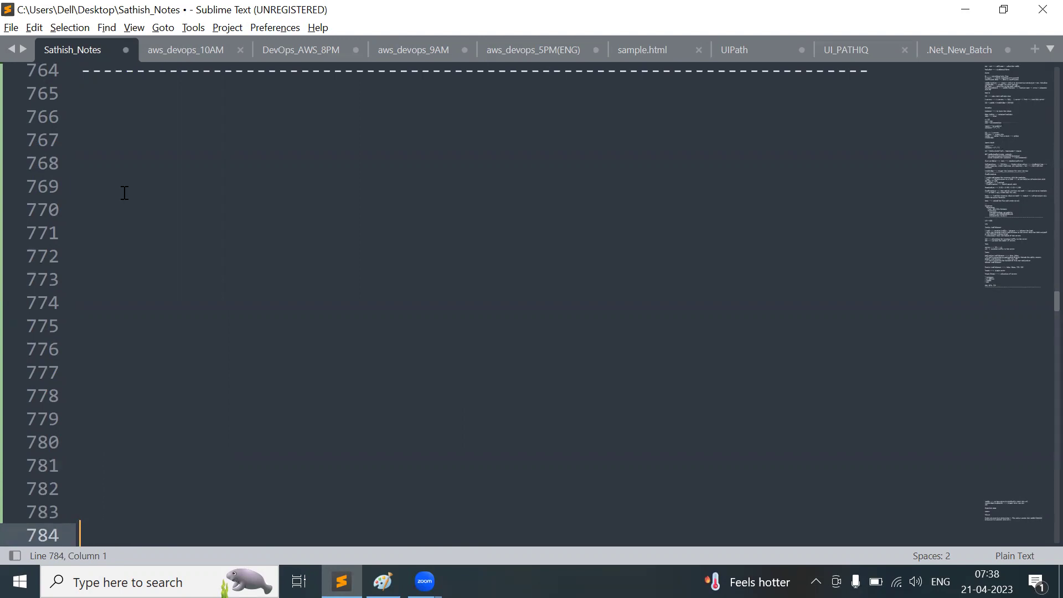
Switch to Paint and draw a rectangle of about 139 × 190 px at the canvas's far left and another of about 192 × 176 px far right
left_click(383, 581)
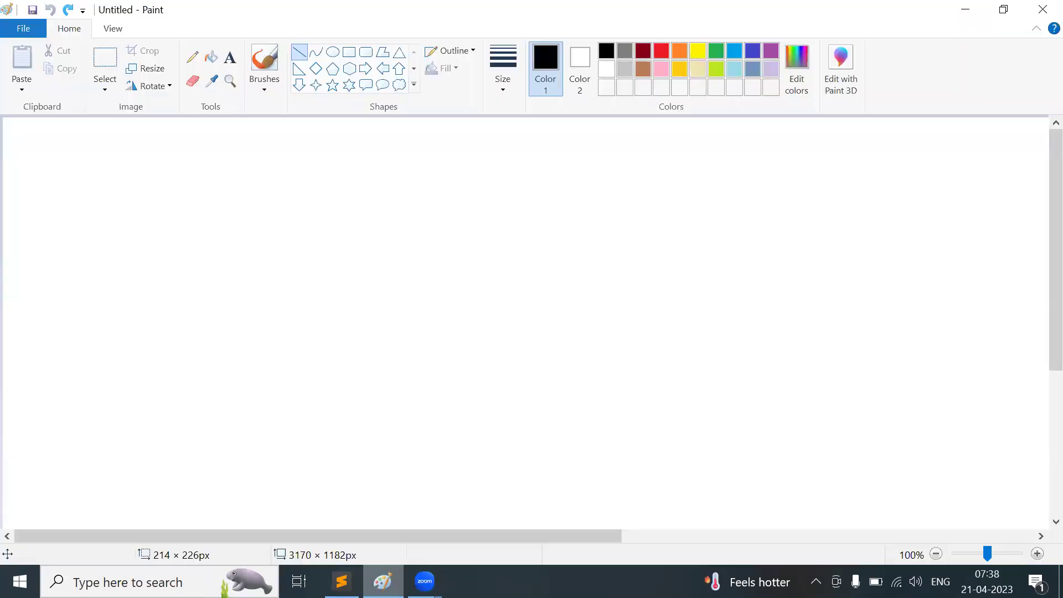
left_click(349, 52)
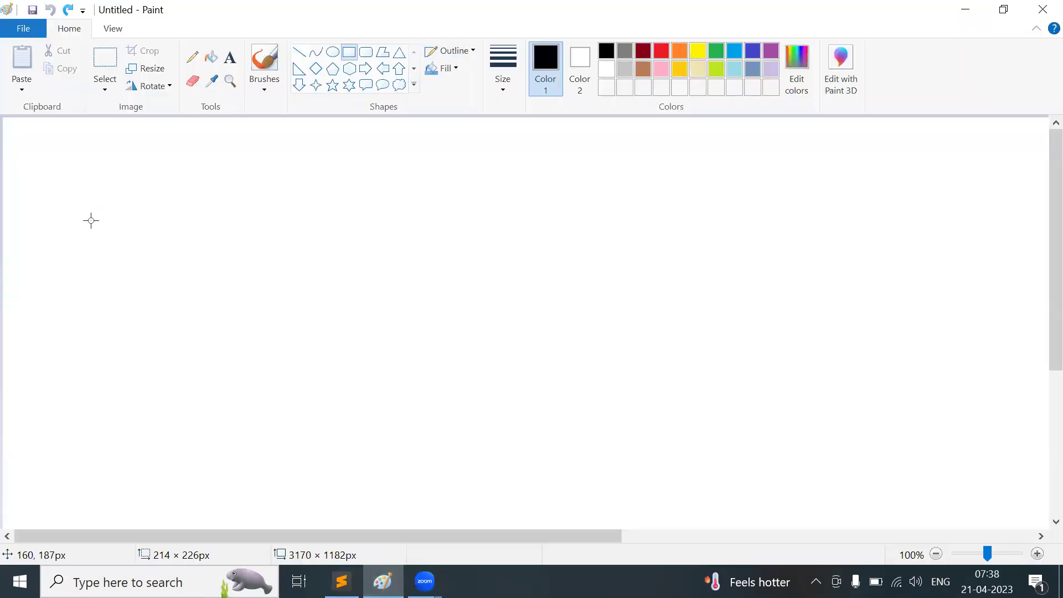
left_click_drag(17, 215, 96, 321)
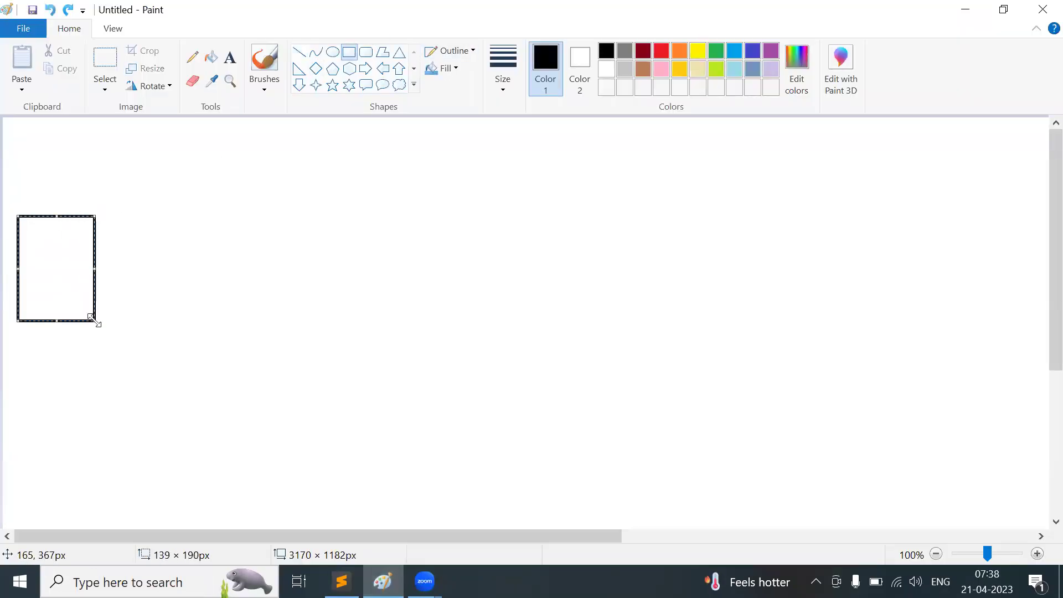
left_click_drag(905, 181, 1011, 278)
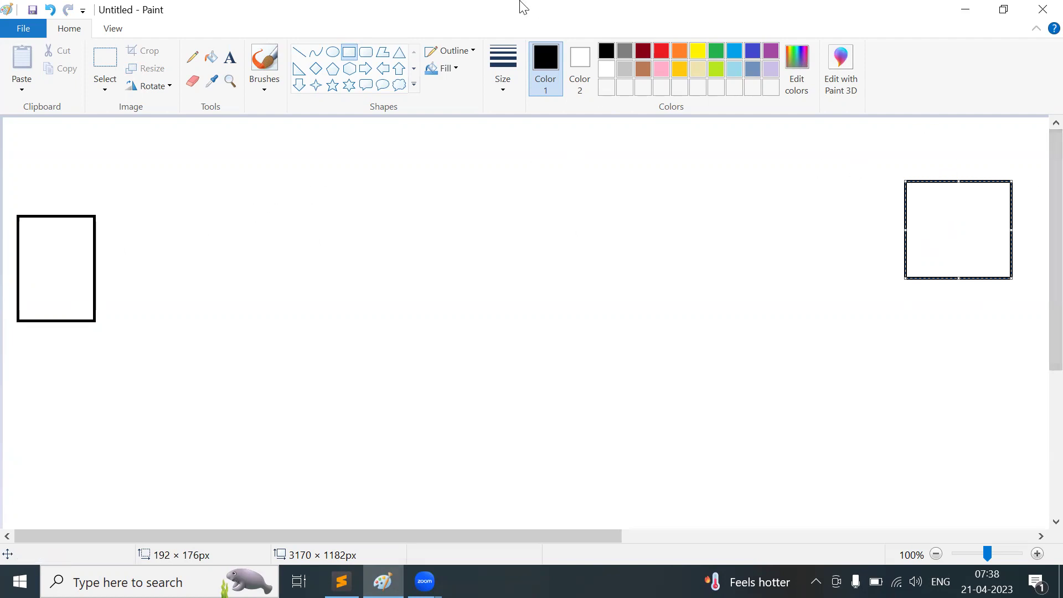
Draw a tall rectangle of about 317 × 672 px beside the small left box and connect the two with a line
left_click_drag(156, 135, 332, 508)
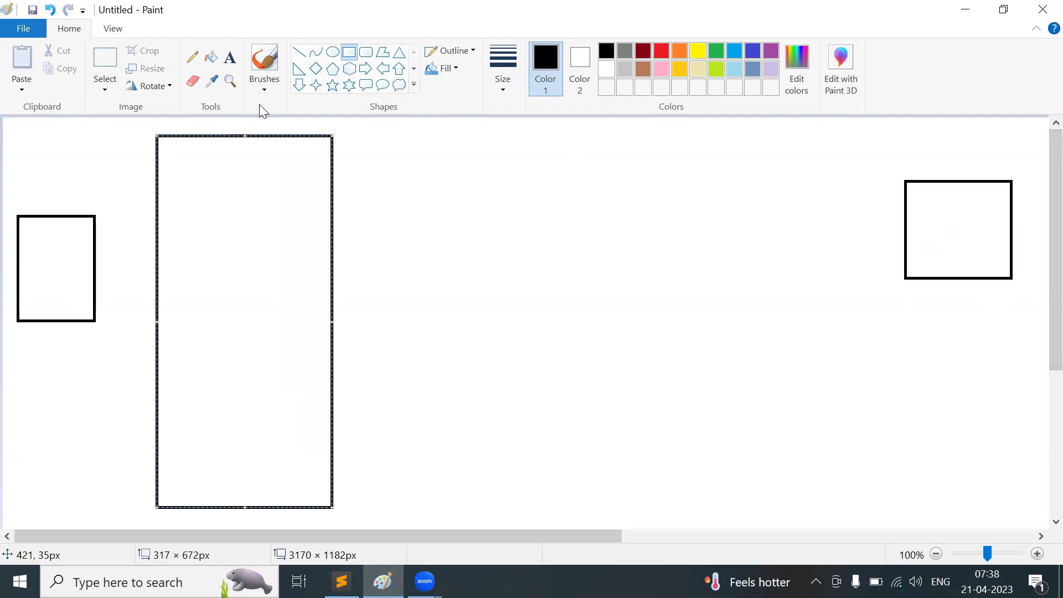
left_click(303, 57)
mouse_move(98, 257)
left_mouse_down()
mouse_move(166, 228)
mouse_move(156, 231)
left_mouse_up()
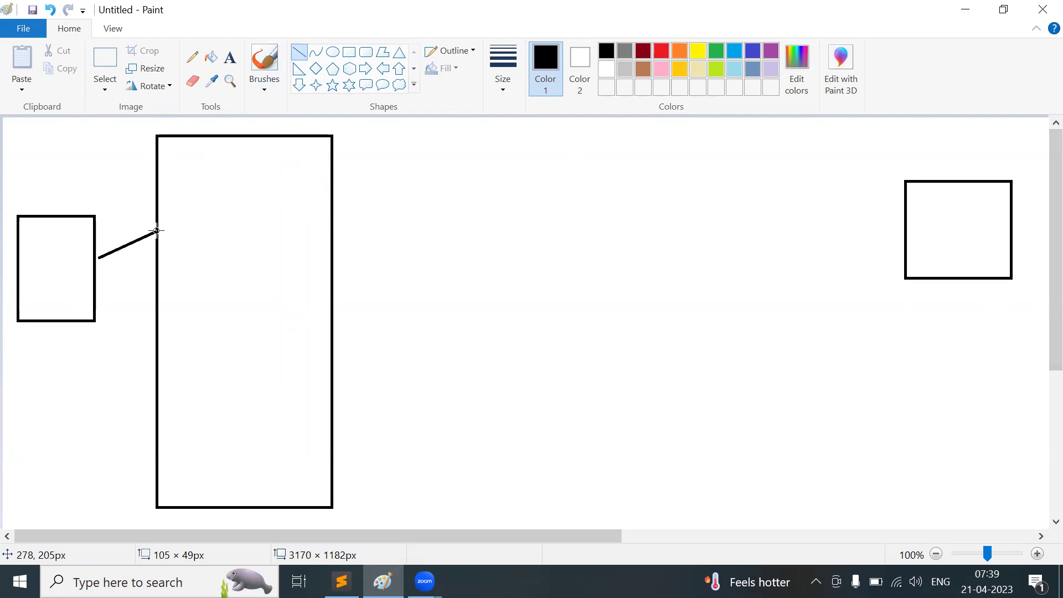
Label the tall rectangle "ELB", the small left box "user" and the far-right box "FB"
left_click(230, 57)
left_click(186, 258)
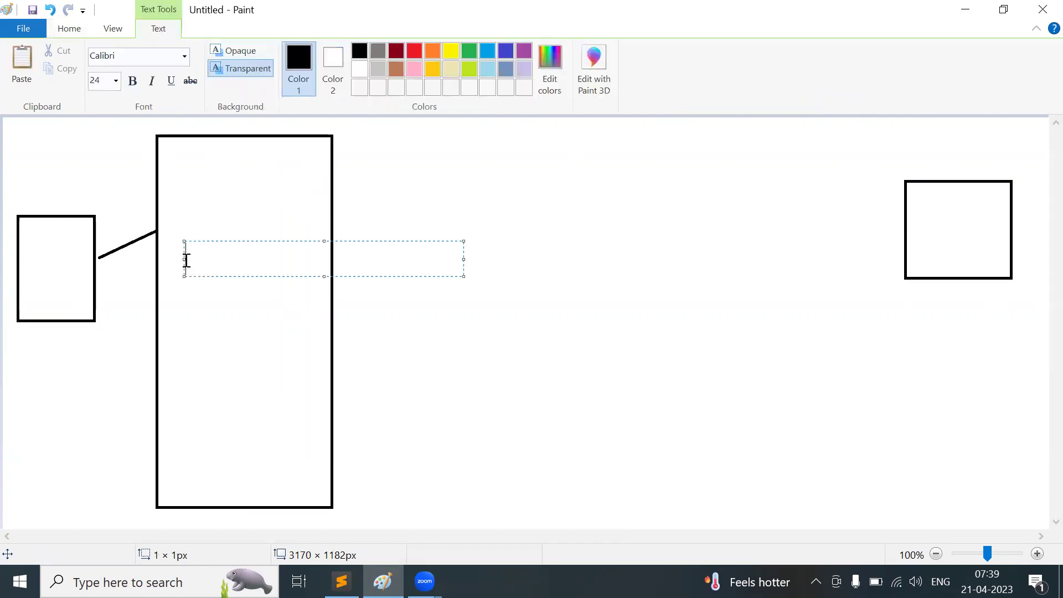
type("ELB")
left_click(43, 269)
type("user")
left_click(935, 228)
type("FB")
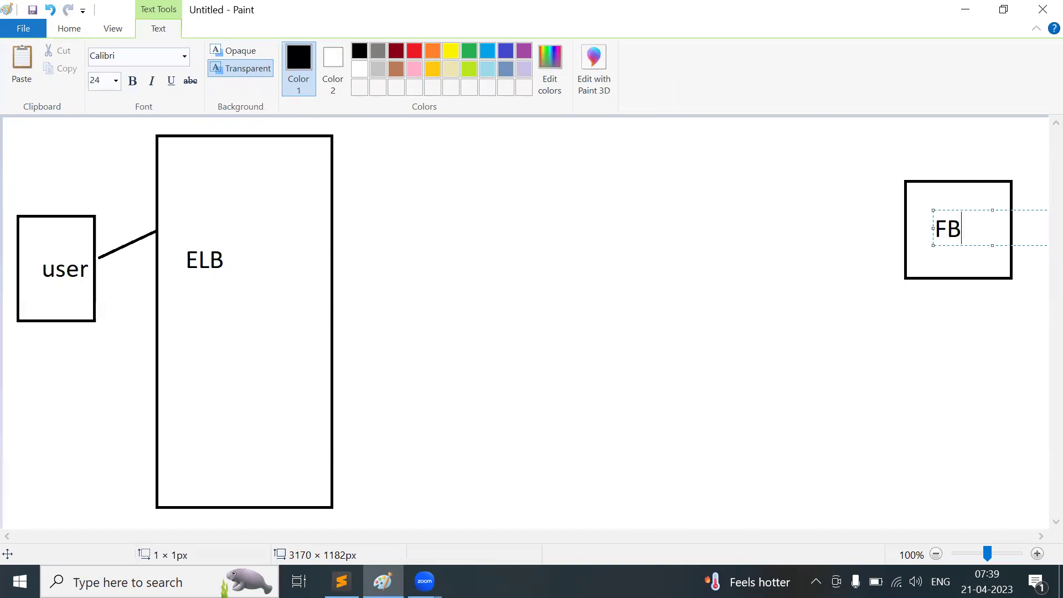
left_click(696, 319)
left_click(298, 52)
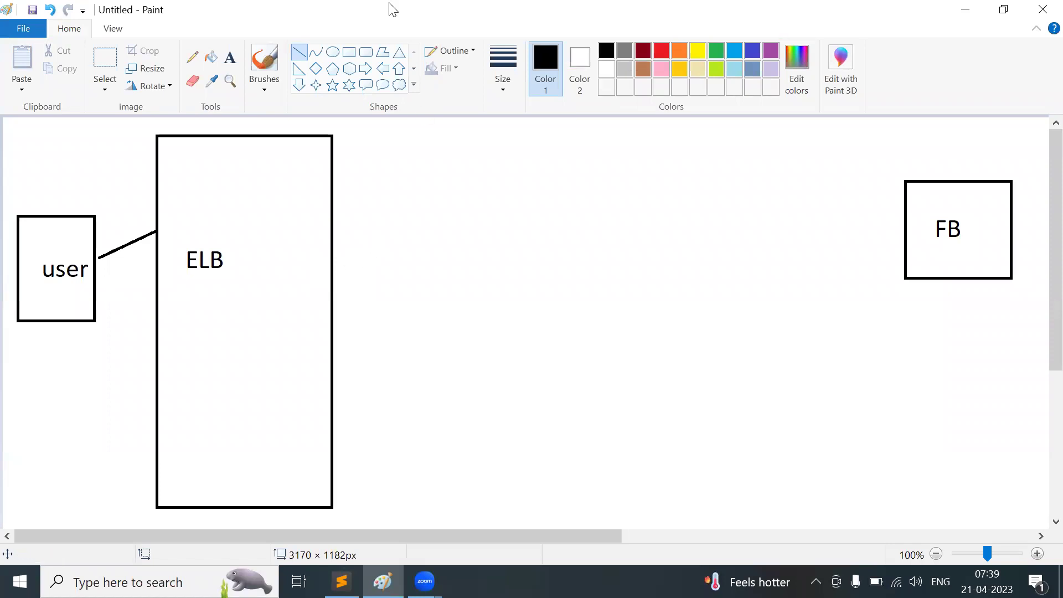
Draw a rectangle of about 703 × 719 px beside the ELB box, with two rounded rectangles stacked inside, about 160 × 179 and 179 × 164 px
left_click(349, 52)
left_click_drag(356, 119, 724, 514)
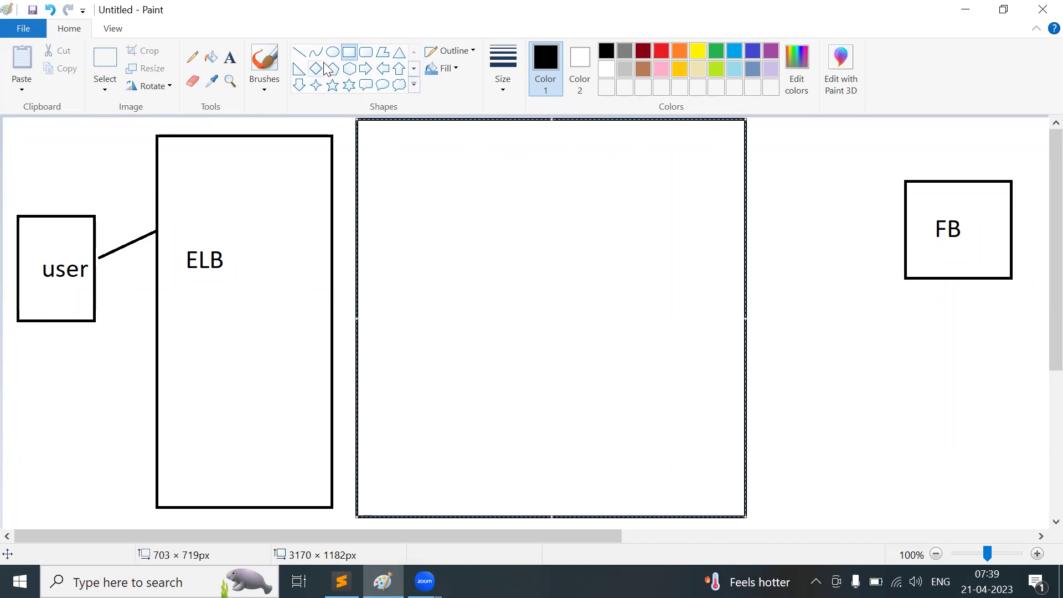
left_click(366, 52)
left_click_drag(388, 160, 477, 258)
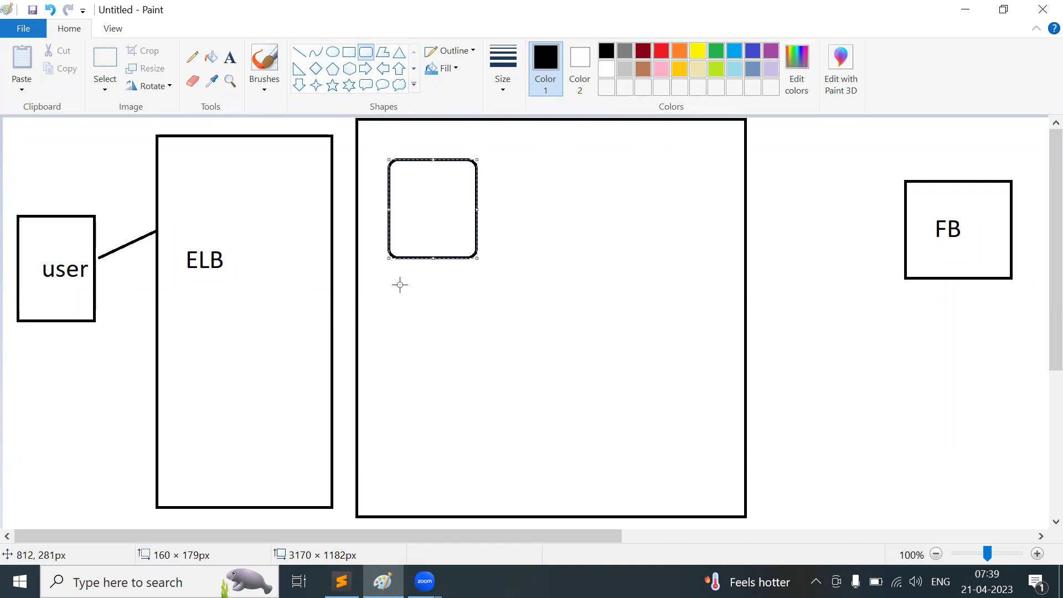
left_click_drag(388, 292, 487, 383)
Draw one line from the ELB box to each of the two rounded rectangles
left_click(299, 52)
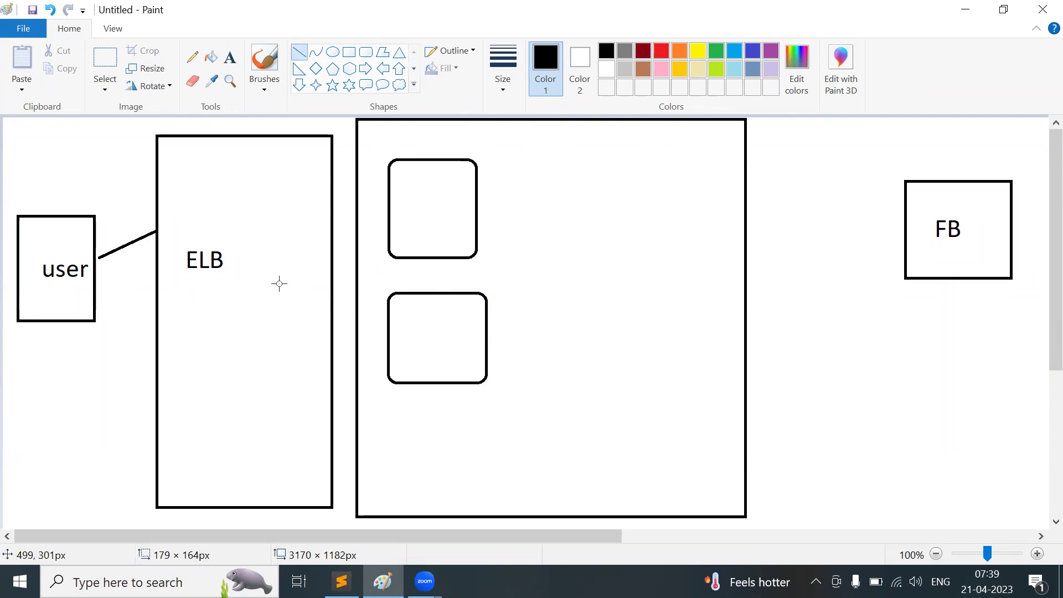
left_click_drag(329, 246, 390, 195)
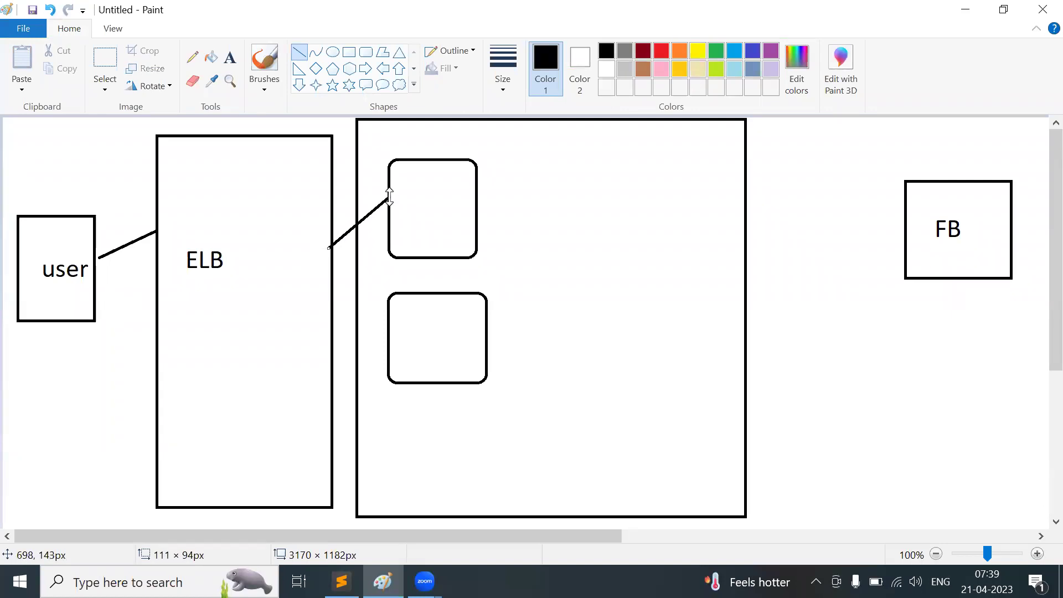
left_click_drag(334, 269, 389, 320)
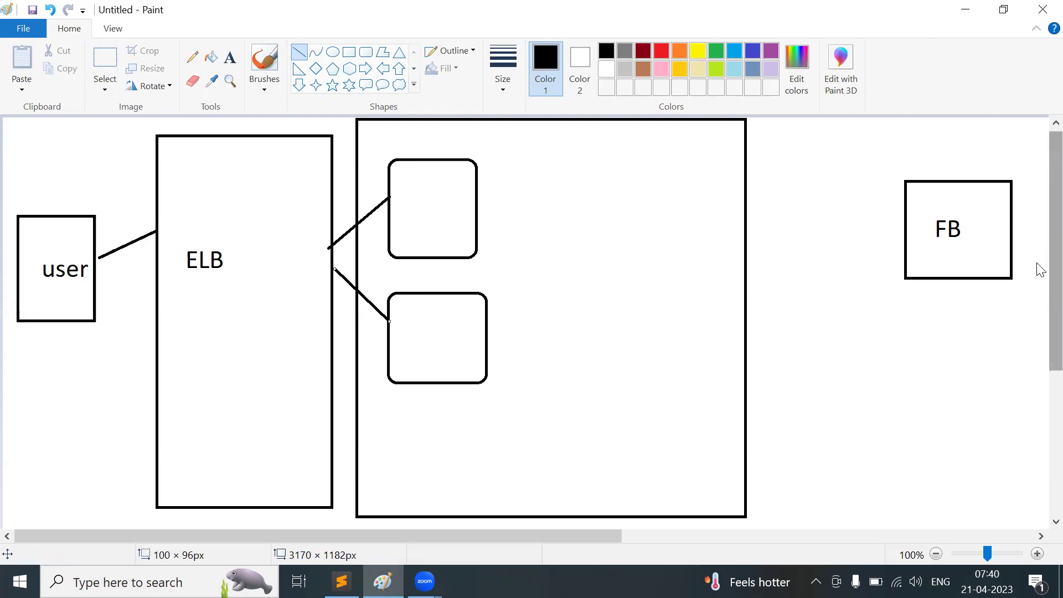
Draw a third inner box of about 185 × 178 px below the two rounded rectangles
scroll(1039, 271, "down", 2)
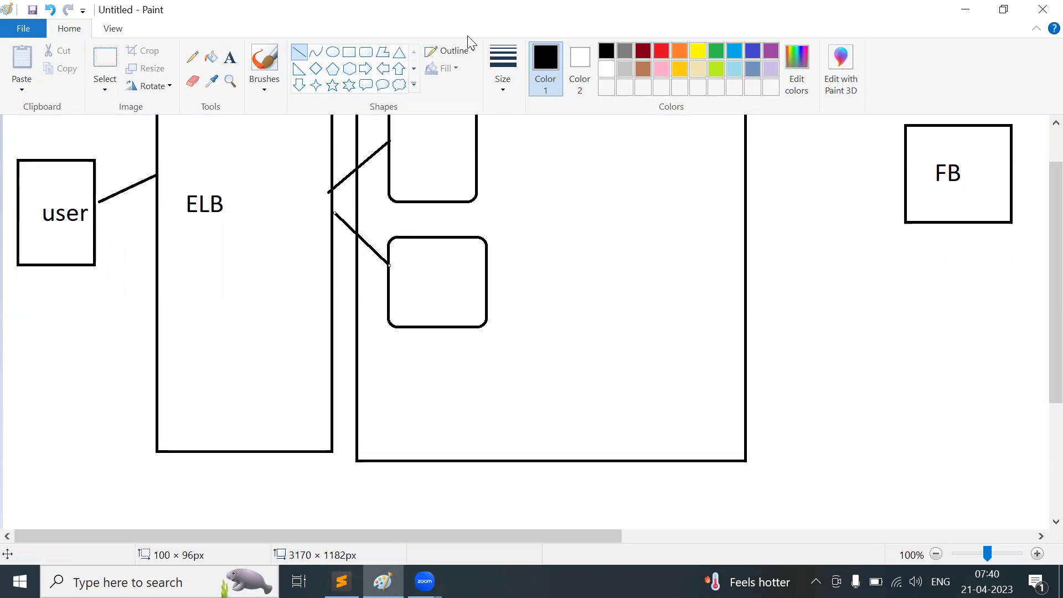
left_click(349, 52)
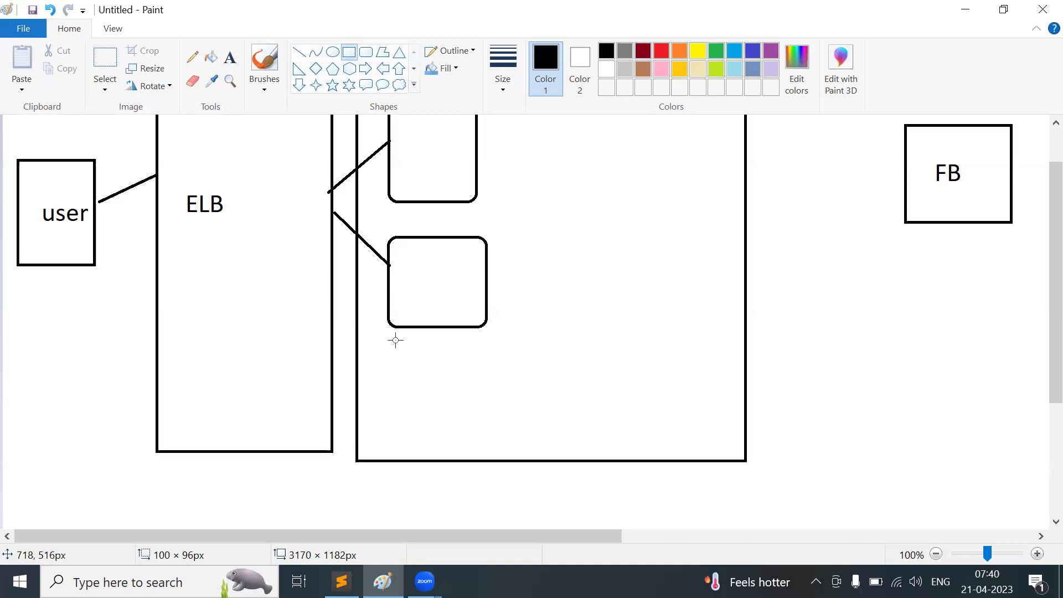
left_click_drag(392, 336, 494, 434)
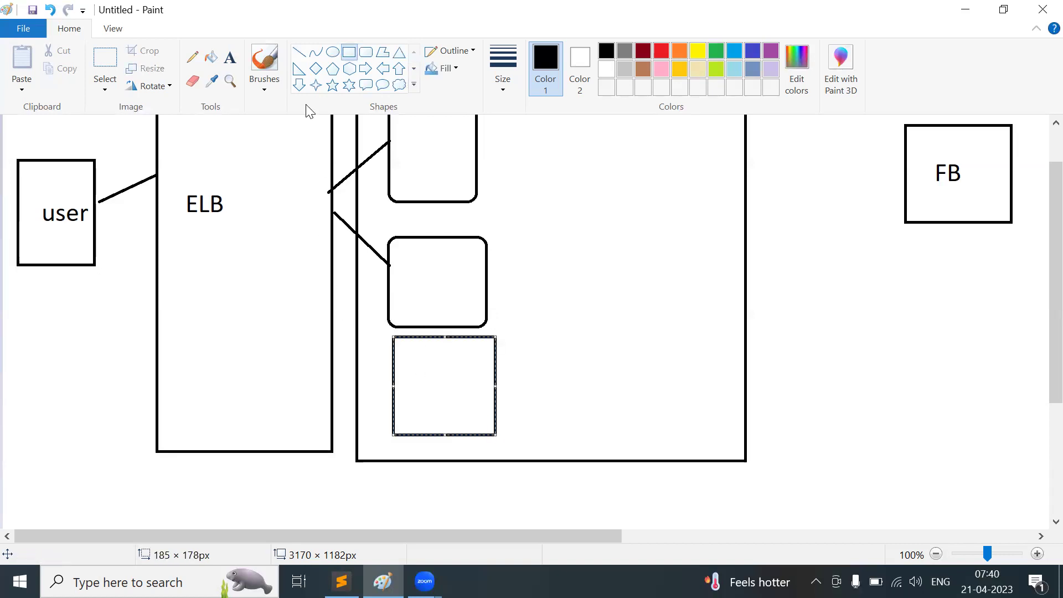
Draw connecting lines from the ELB box to the third inner box and from the large rectangle to the FB box
left_click(299, 54)
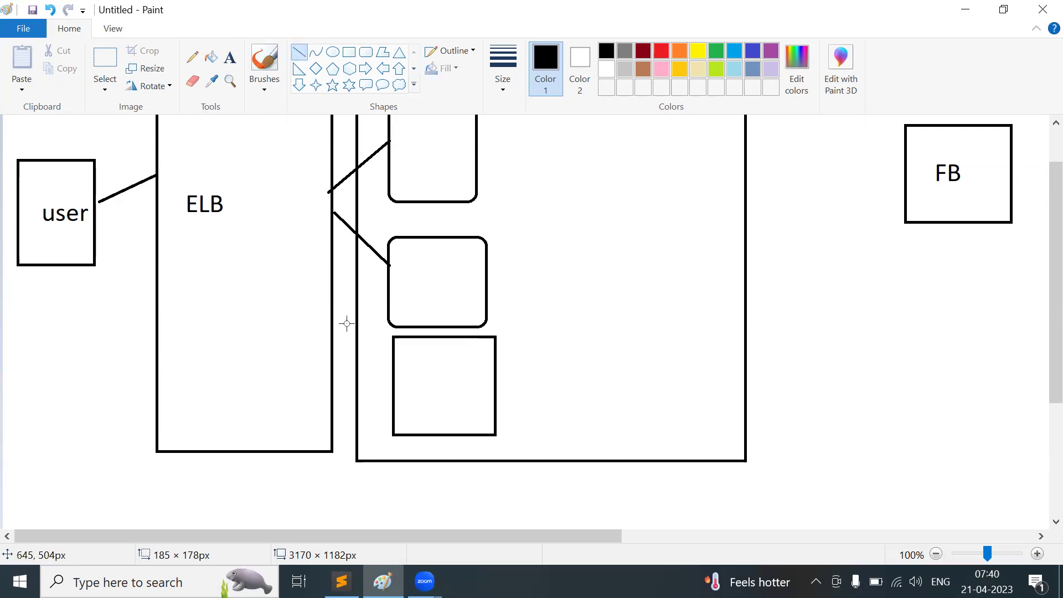
left_click_drag(333, 304, 396, 357)
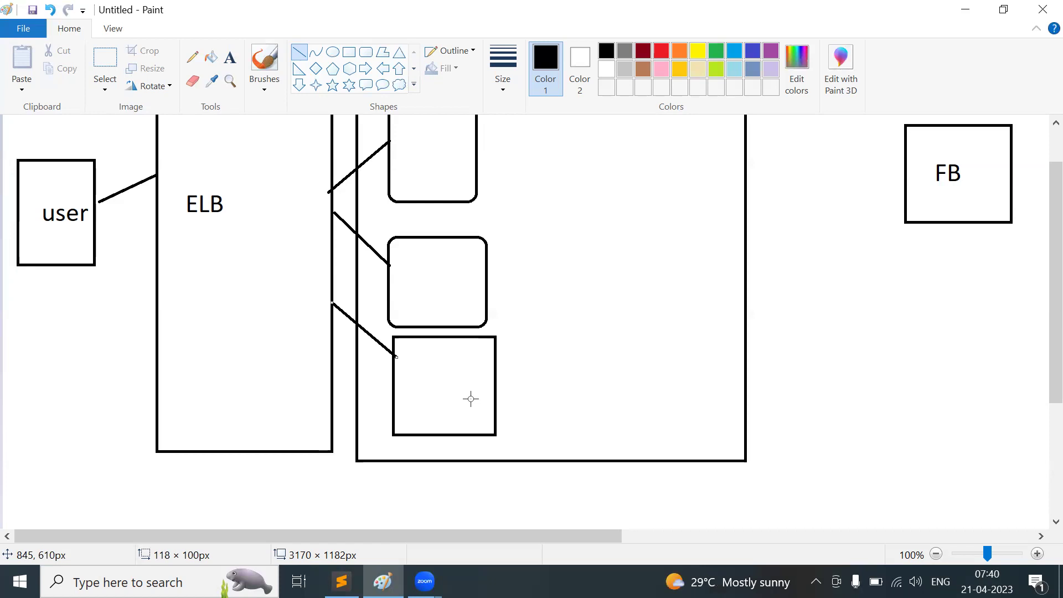
mouse_move(751, 245)
left_mouse_down()
mouse_move(849, 168)
mouse_move(903, 159)
mouse_move(908, 168)
left_mouse_up()
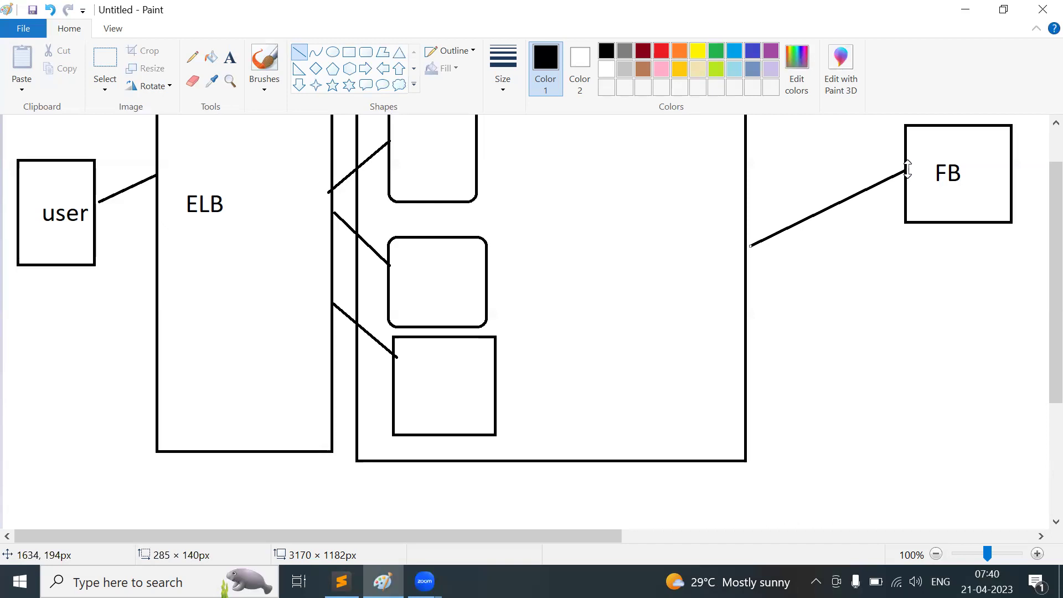
Return to the Sublime Text notes and add the heading "Auto Scaling Group ASG:" on line 766, followed by a blank line
left_click(964, 13)
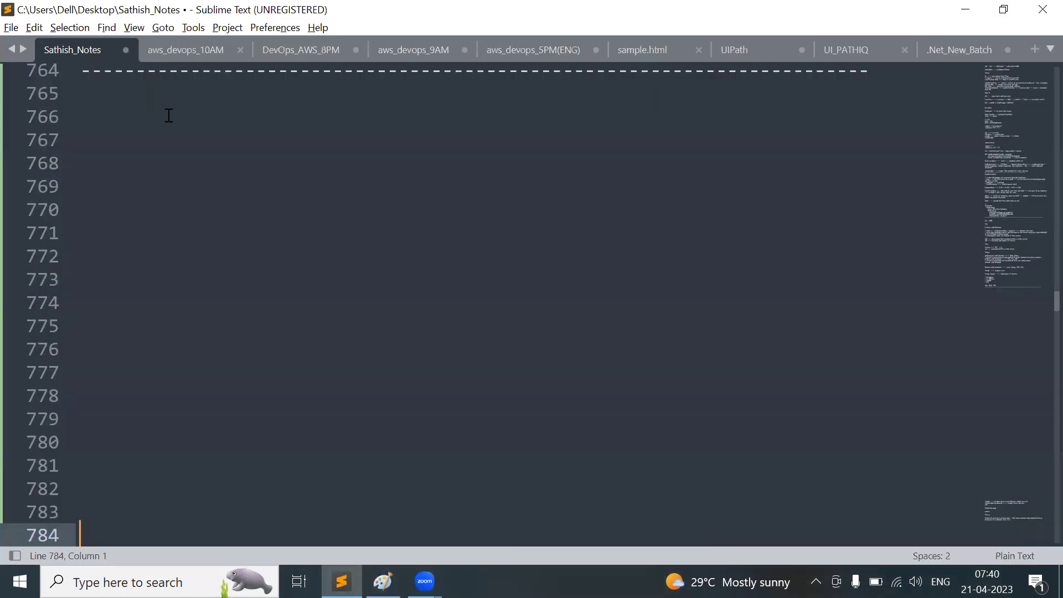
left_click(169, 115)
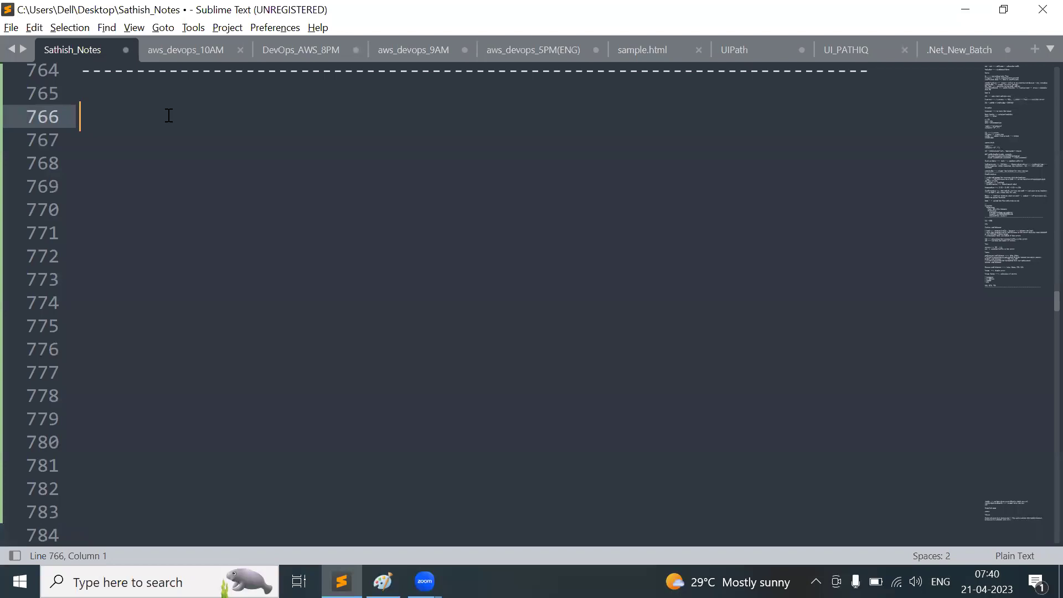
type("Auto Scaling ")
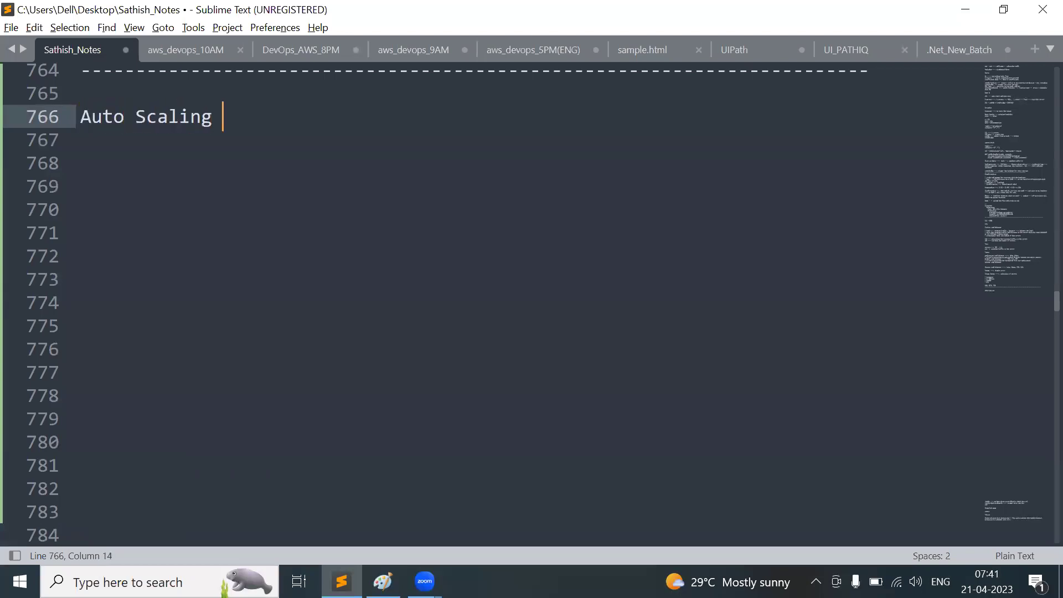
type("Group ")
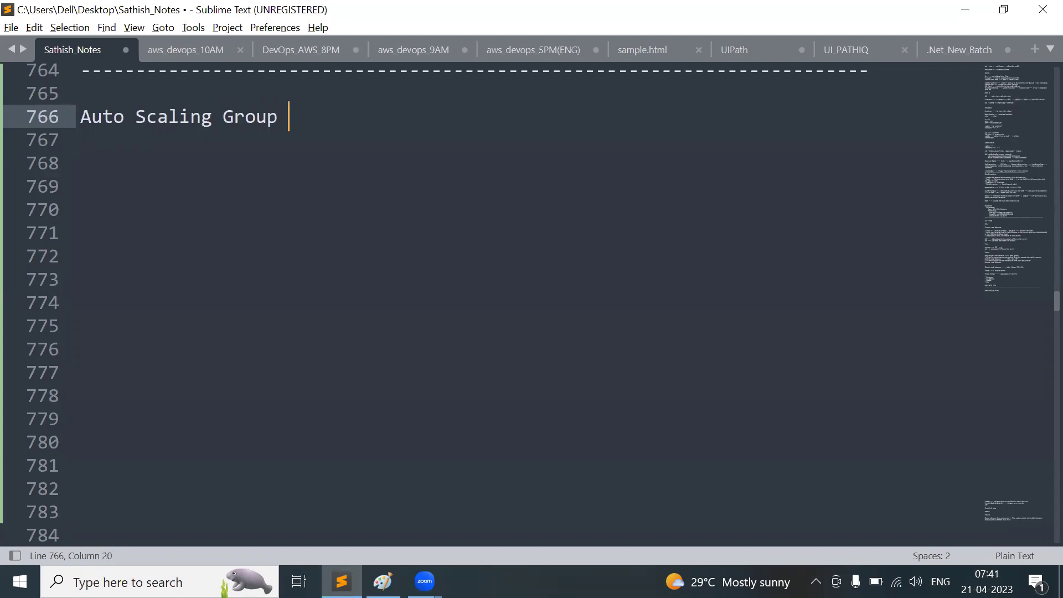
type("ASG:")
key("Return")
key("Return")
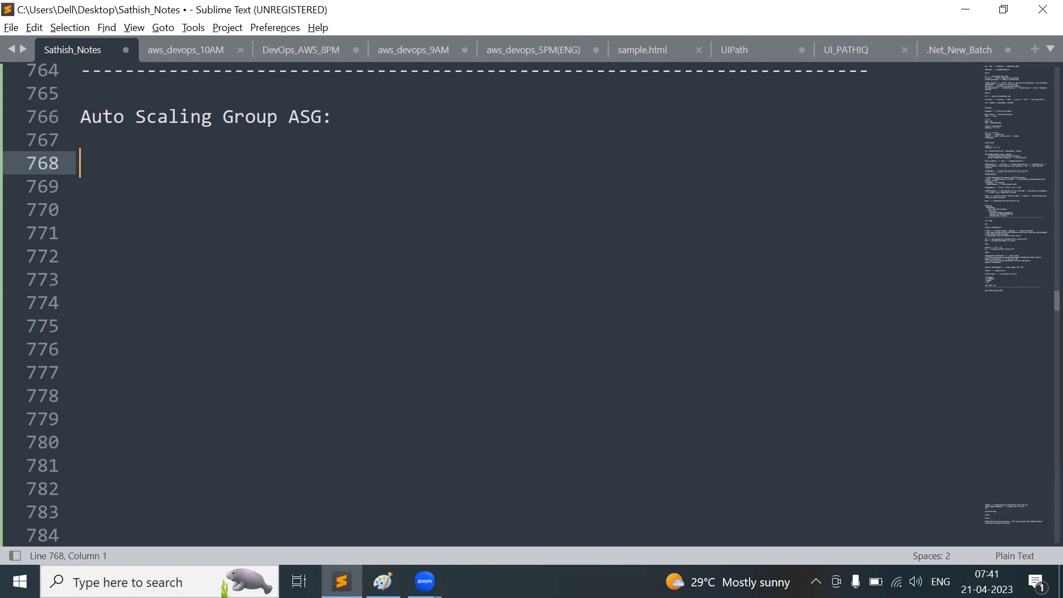
Add the entries "Horizontal :" and "Vertical :" under the heading, separated by a blank line
type("Horizontal :")
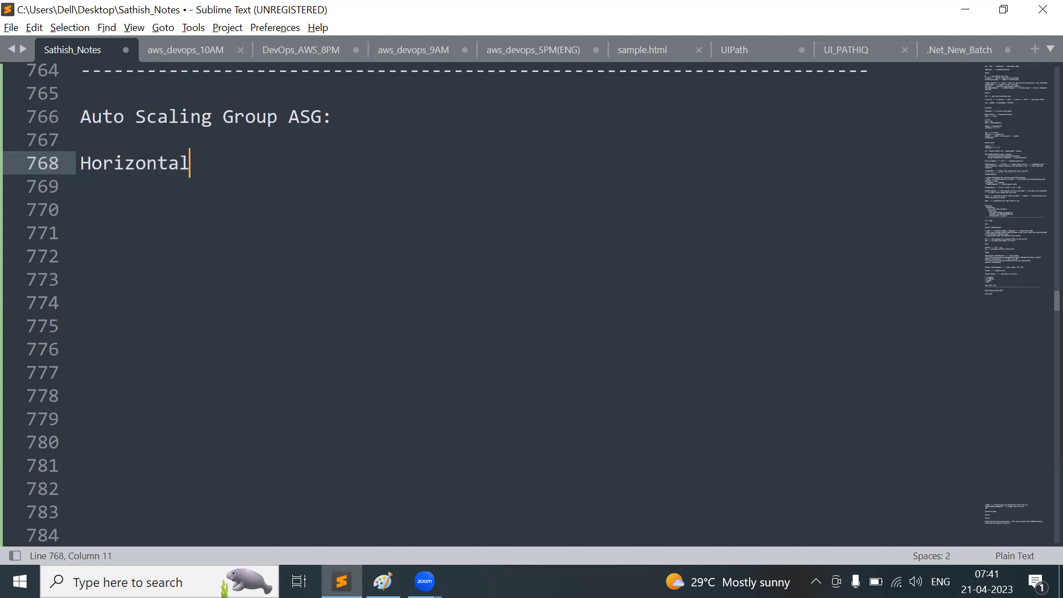
key("Return")
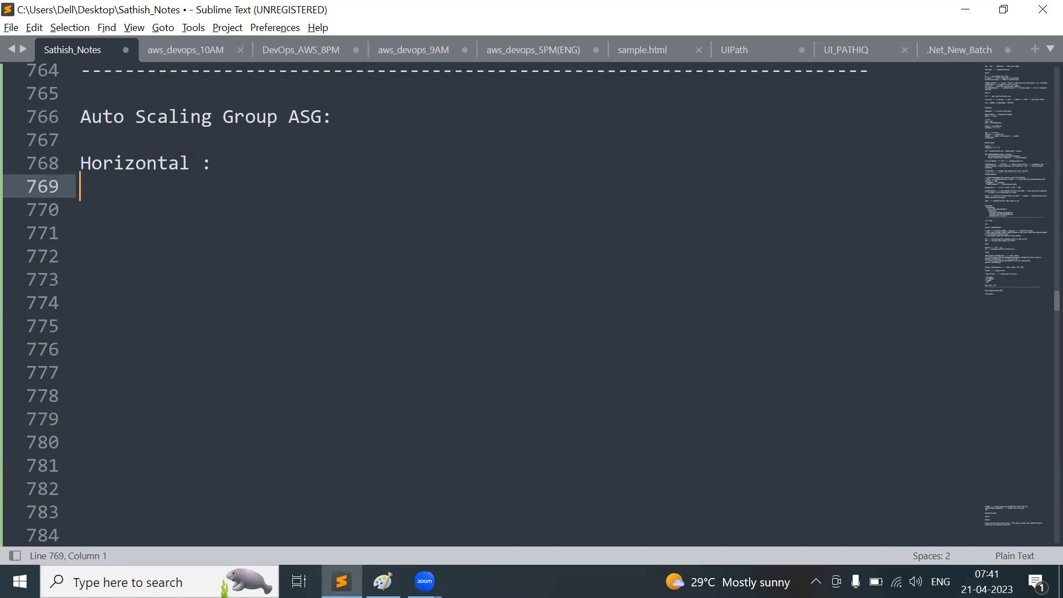
key("Return")
type("Vertical:")
Complete the "Horizontal :" entry with "---> 100 ---> 1000 ---> automaticallyt it will increase the number of servers/instances"
key("Left")
key("Up")
key("Up")
key("Right")
key("Right")
key("Right")
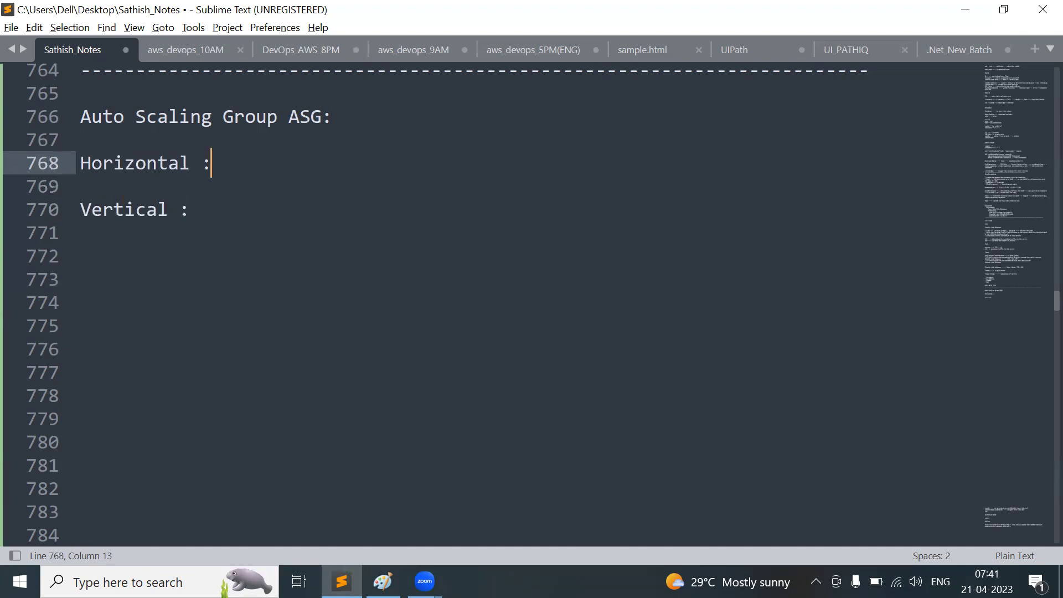
type("---> 100 ---> 10")
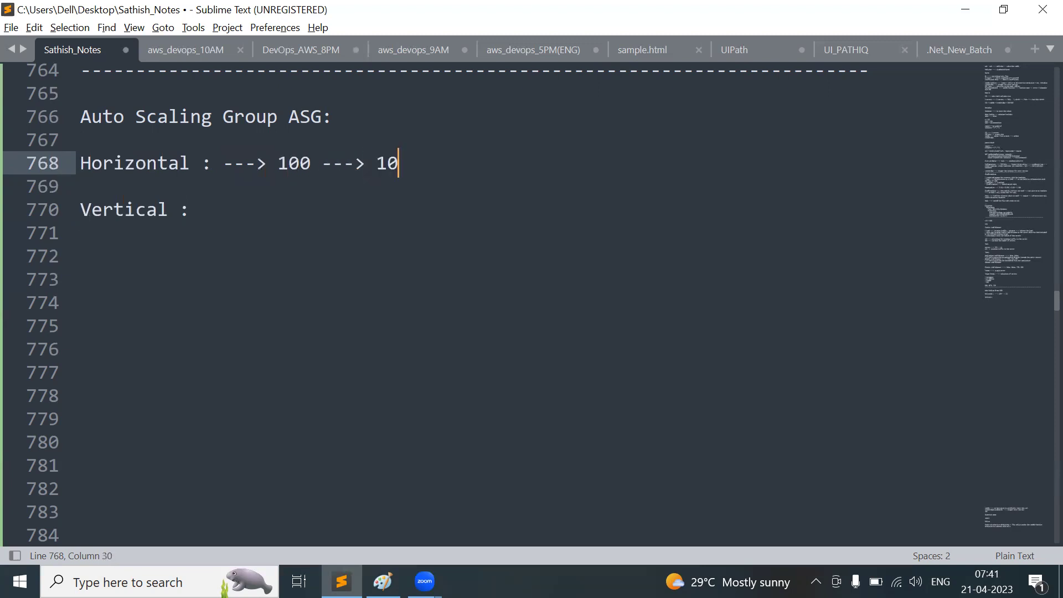
type("00 ---> auto")
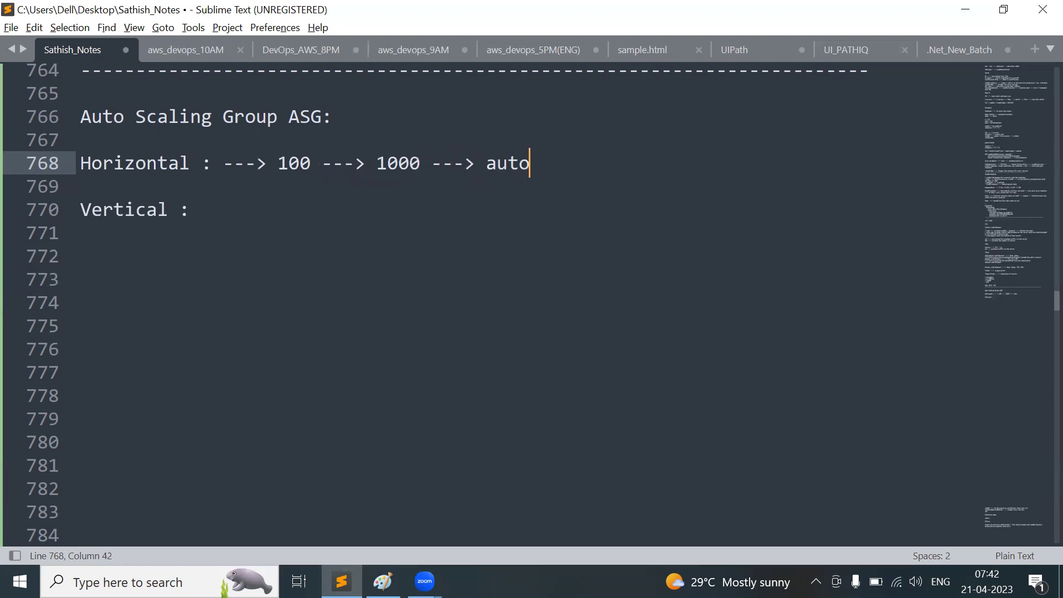
type("maticall")
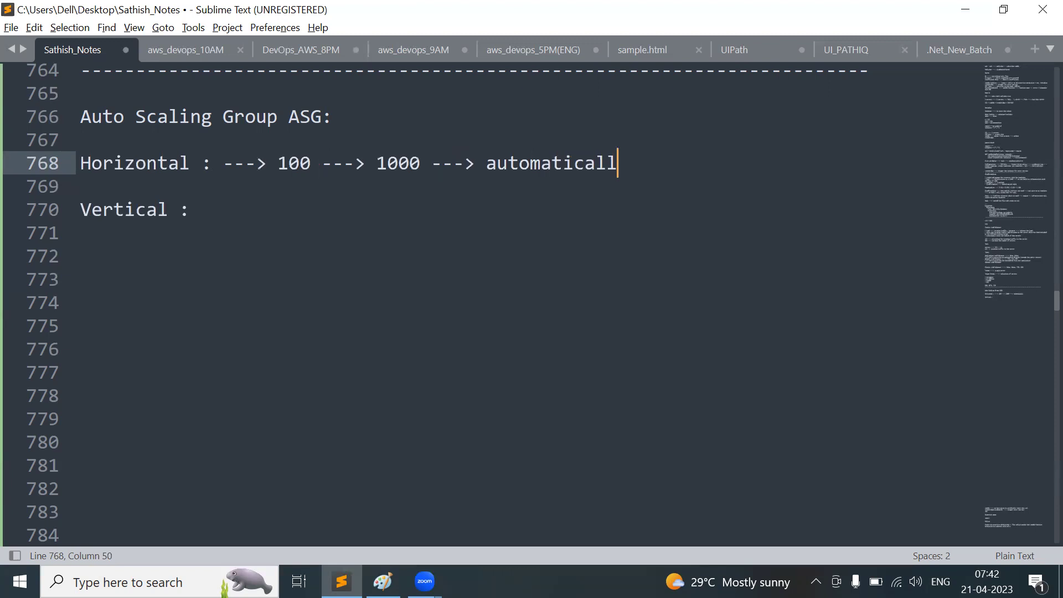
type("yt it crease t")
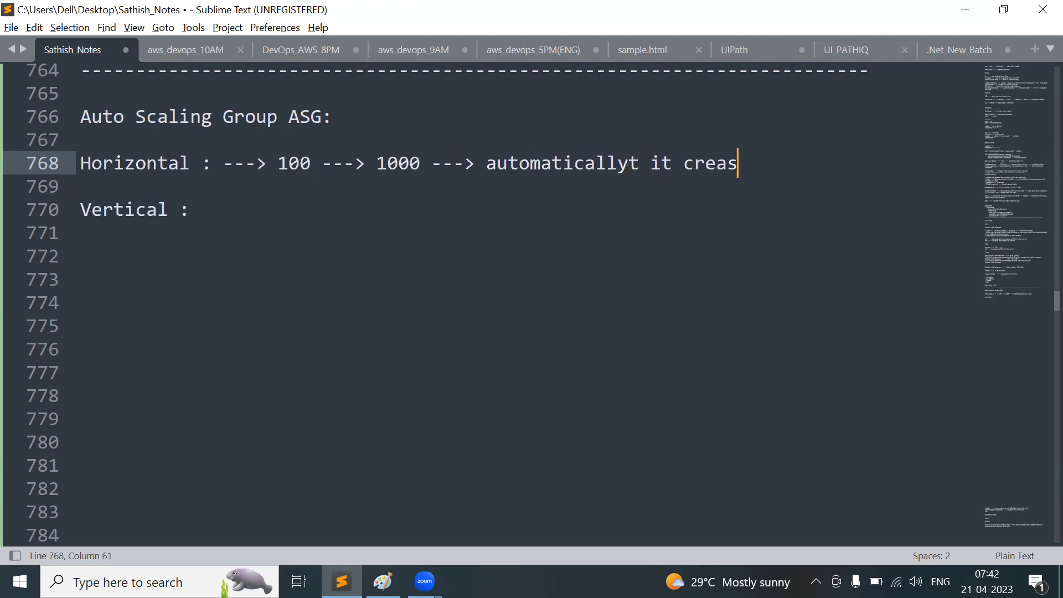
key("BackSpace")
key("BackSpace")
key("BackSpace")
key("BackSpace")
key("BackSpace")
key("BackSpace")
key("BackSpace")
key("BackSpace")
key("BackSpace")
type("will increa")
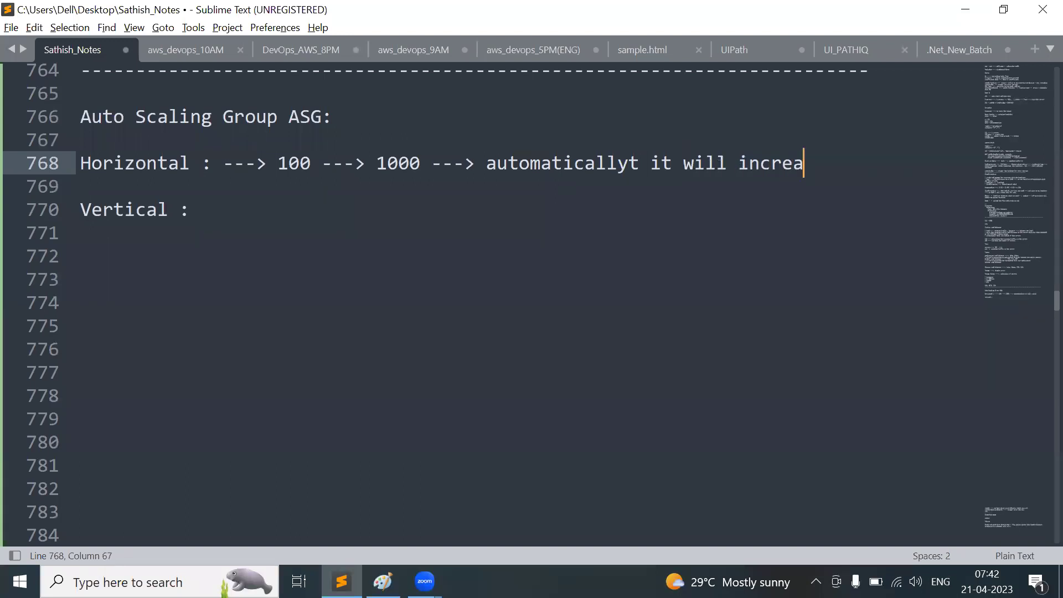
type("se the number")
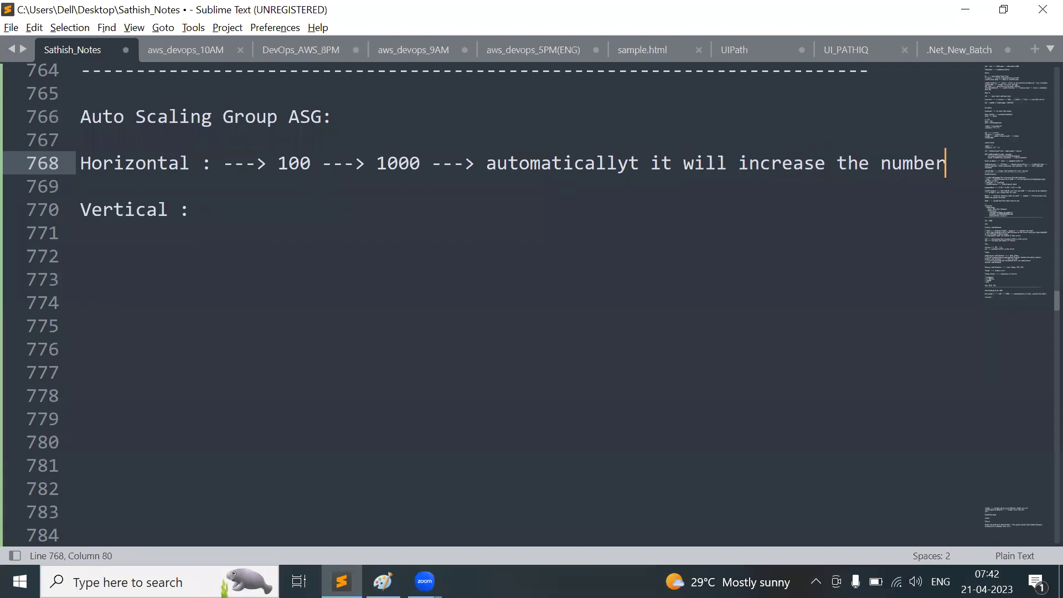
type(" of se")
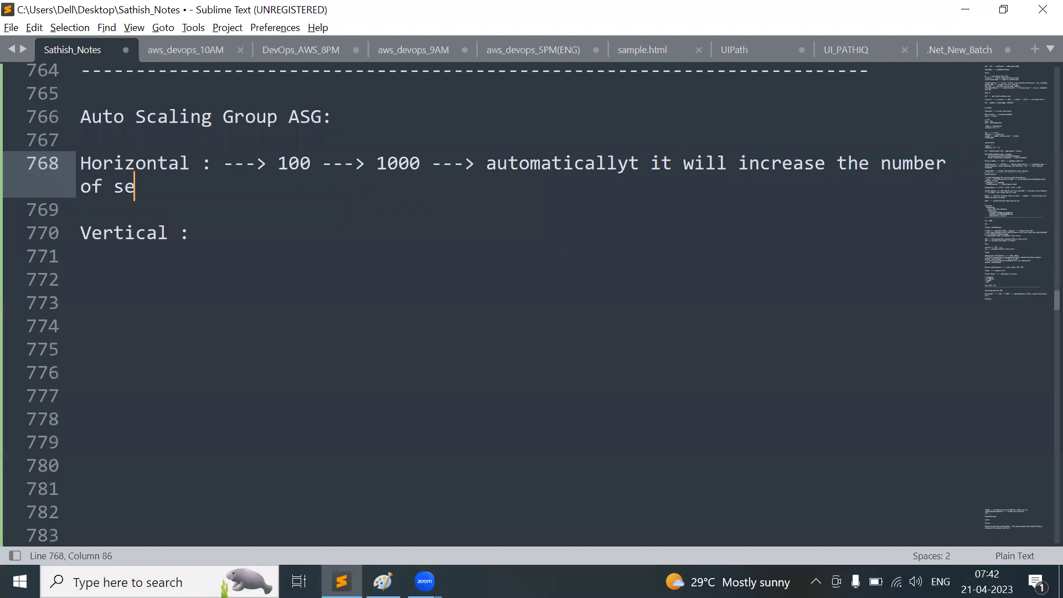
type("rvers/instances")
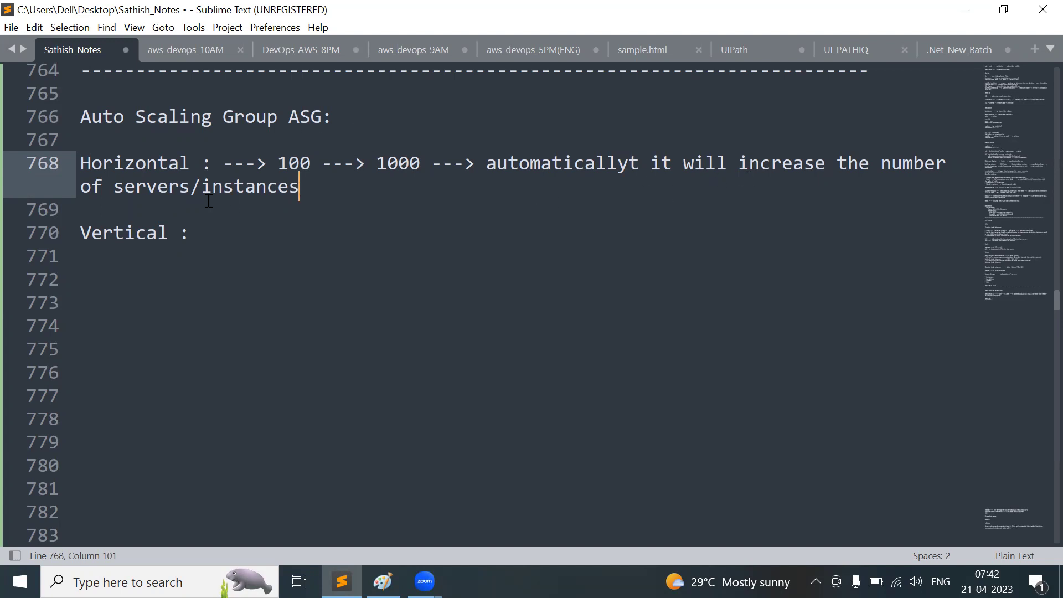
Insert "/decrease" directly after the word "increase" in the Horizontal entry
left_click(817, 169)
key("Right")
type("/decres")
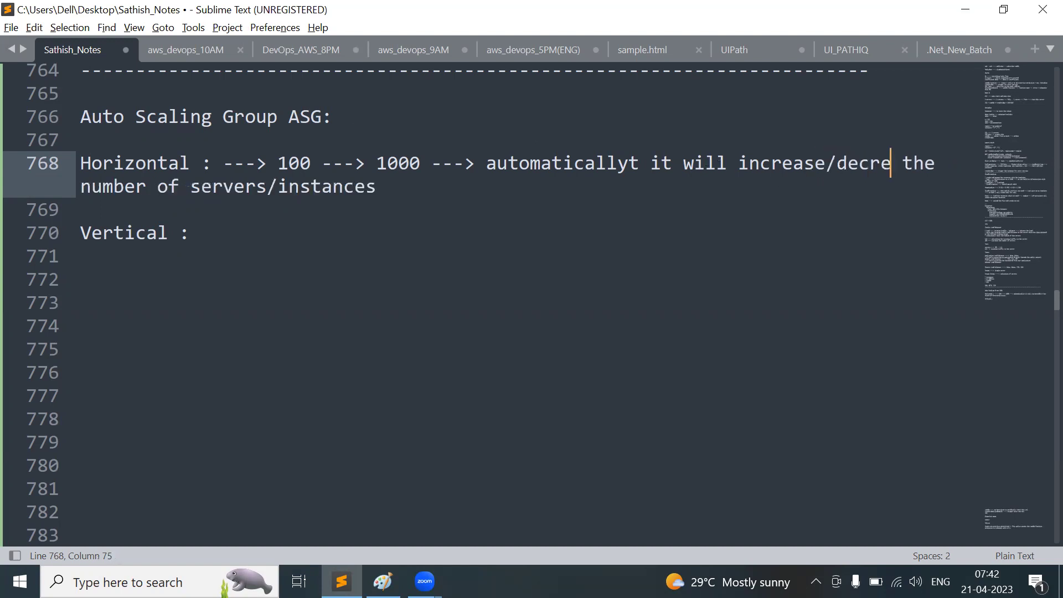
key("BackSpace")
type("ase")
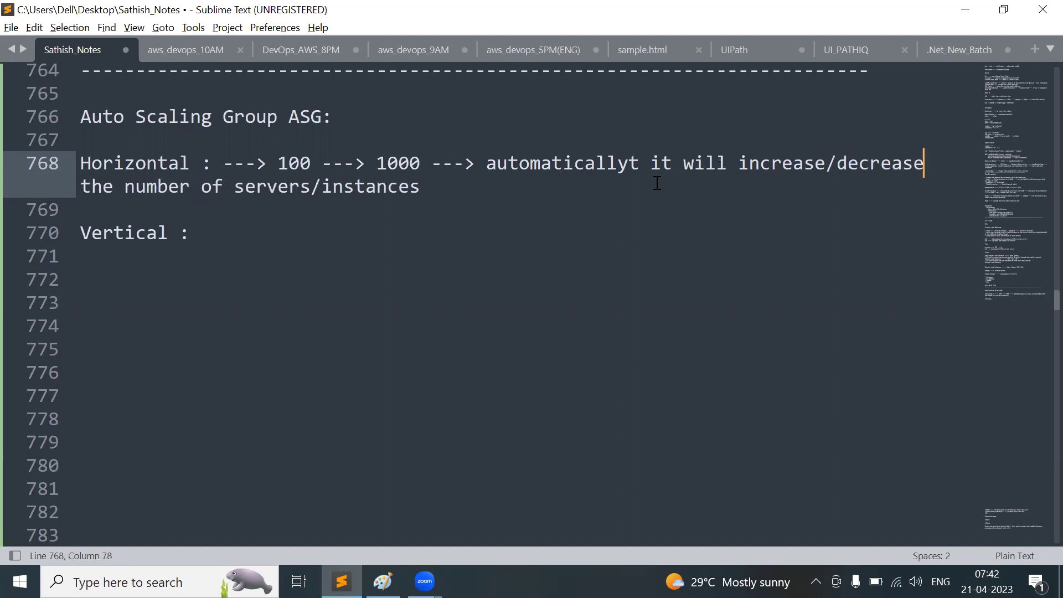
Delete the leading arrow and the text "100 ---> 1000" from the Horizontal entry
left_click_drag(421, 163, 273, 166)
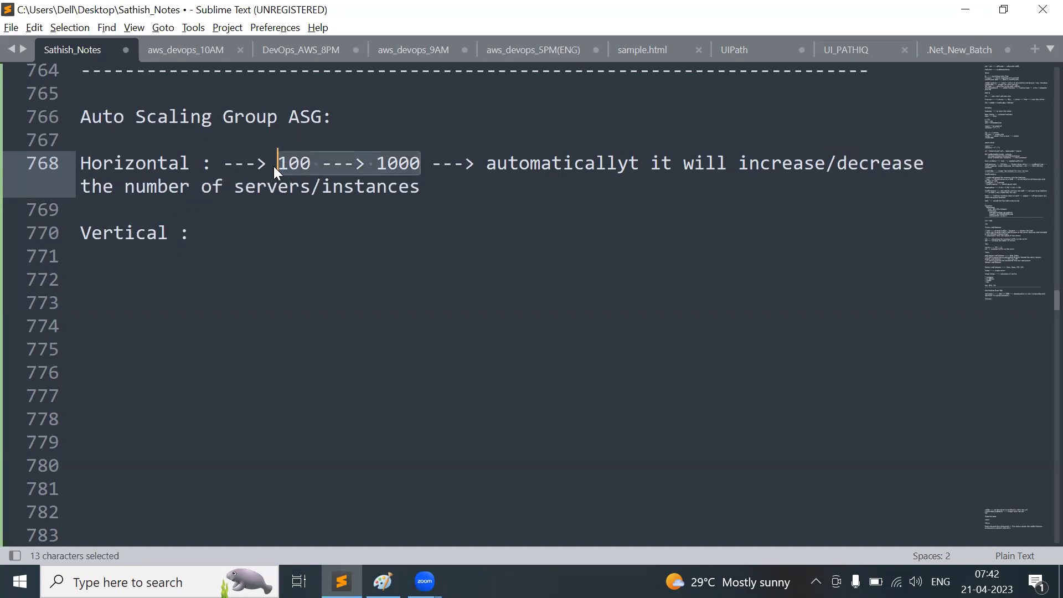
type("==")
key("BackSpace")
key("BackSpace")
key("BackSpace")
key("BackSpace")
key("BackSpace")
key("BackSpace")
key("BackSpace")
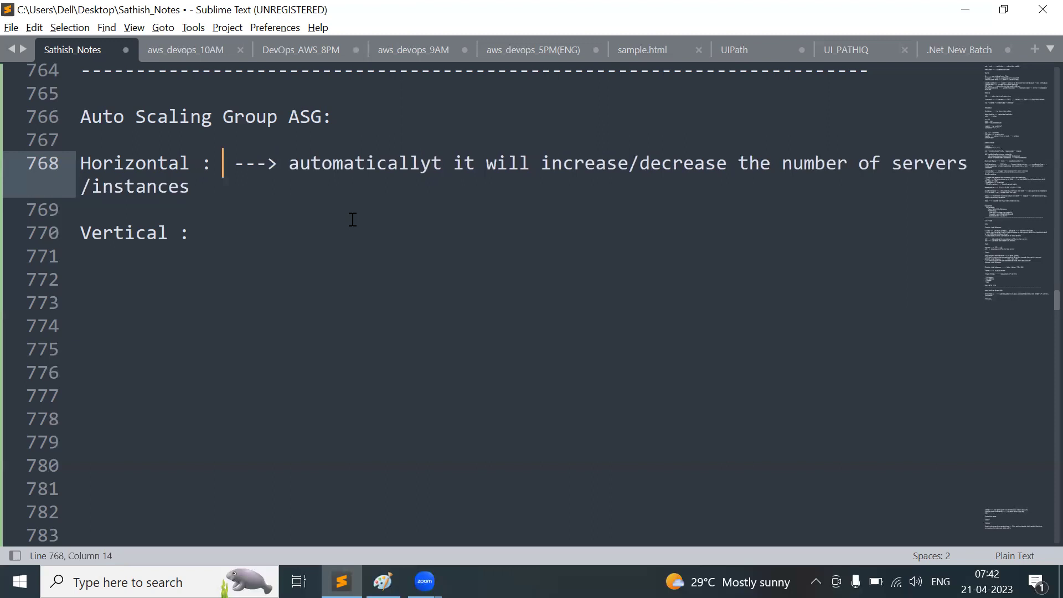
Complete the "Vertical :" entry with "---> upgrading the same machine configuration" and add a blank line below it
left_click(219, 235)
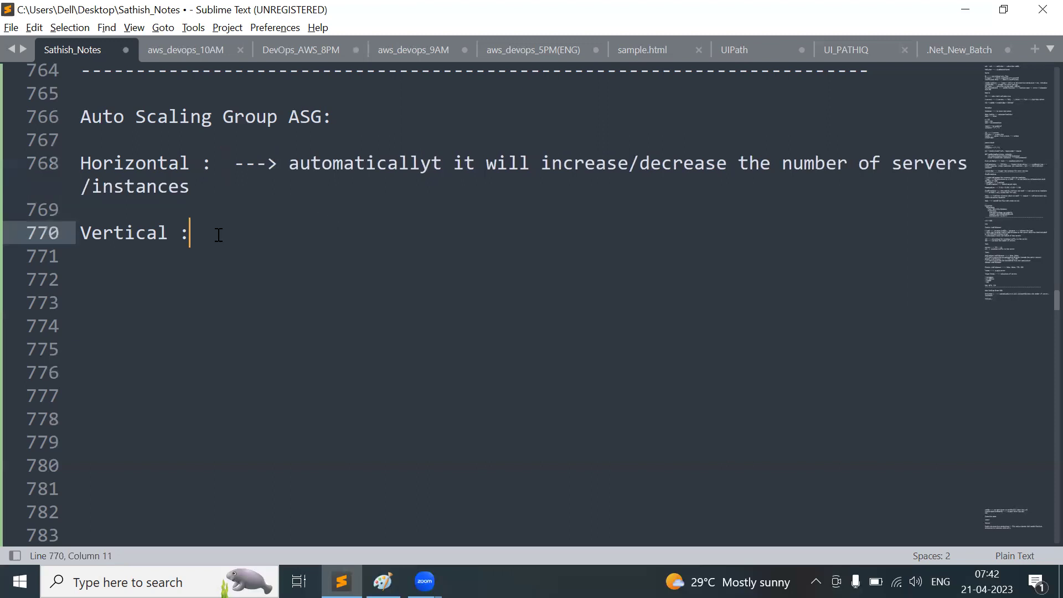
type("---> upgrading the same")
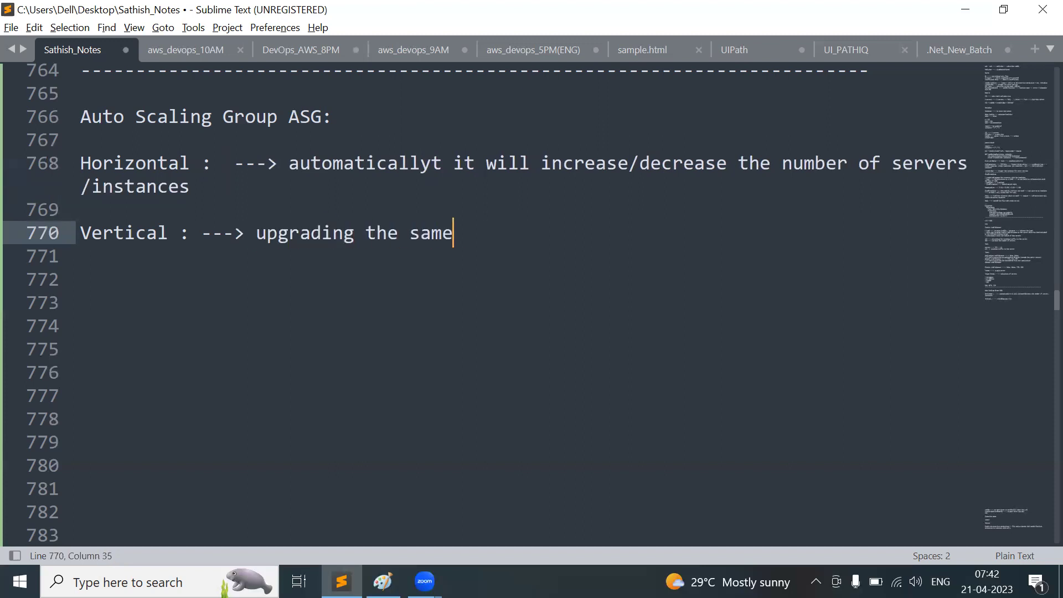
type(" machine co")
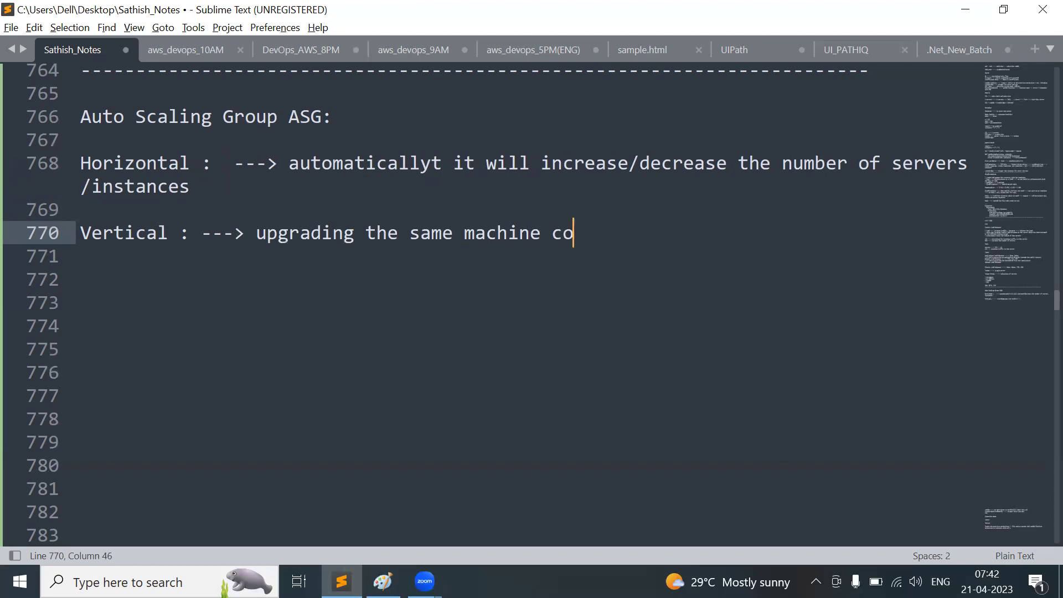
type("nfiguratiin")
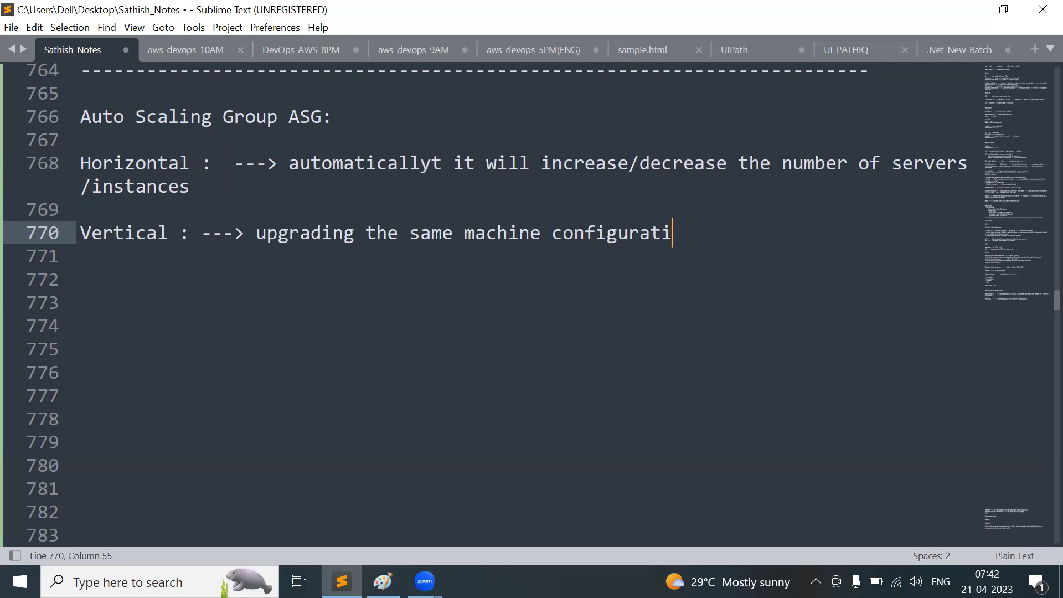
key("BackSpace")
key("BackSpace")
type("o")
key("BackSpace")
type("on")
key("Return")
key("Return")
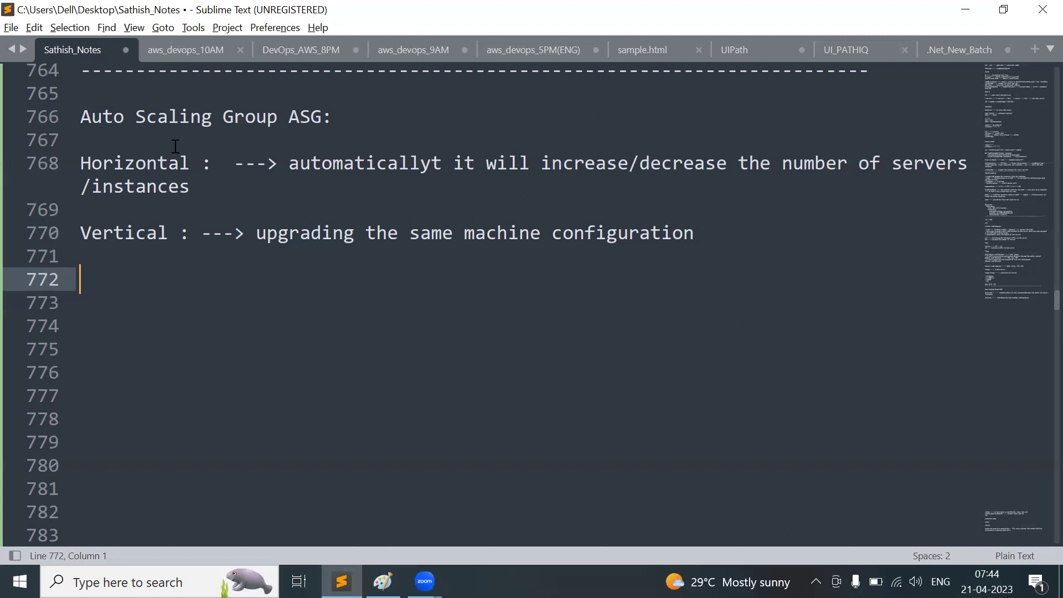
Add the line "ASG ---> Horizontal Scaling" on line 772 and "100 ---> 1000 ---> Scale out/Increase" directly below it
type("ASG ---> Hori")
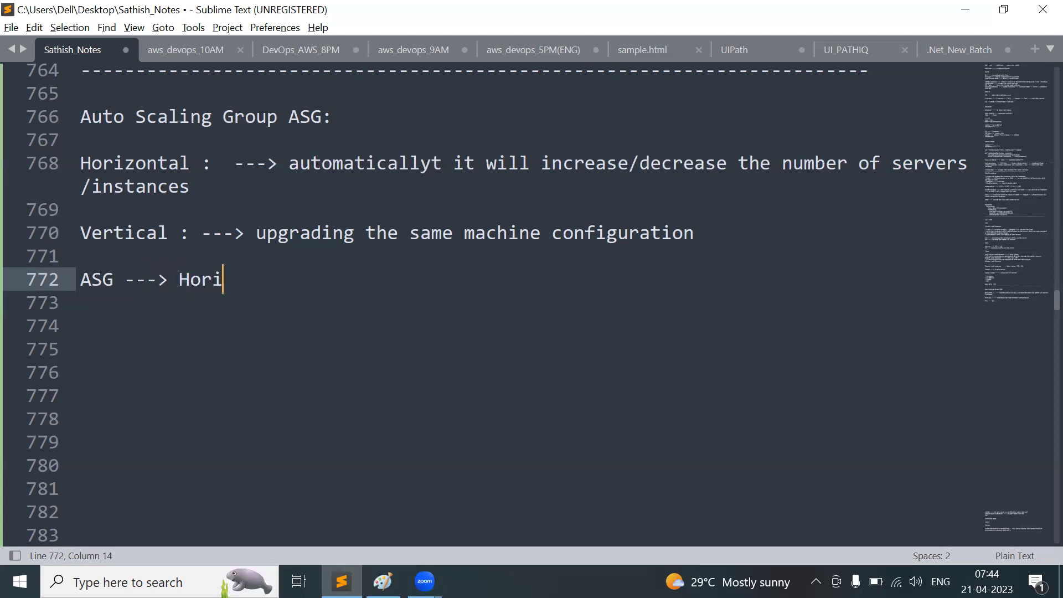
type("zontal Scaling")
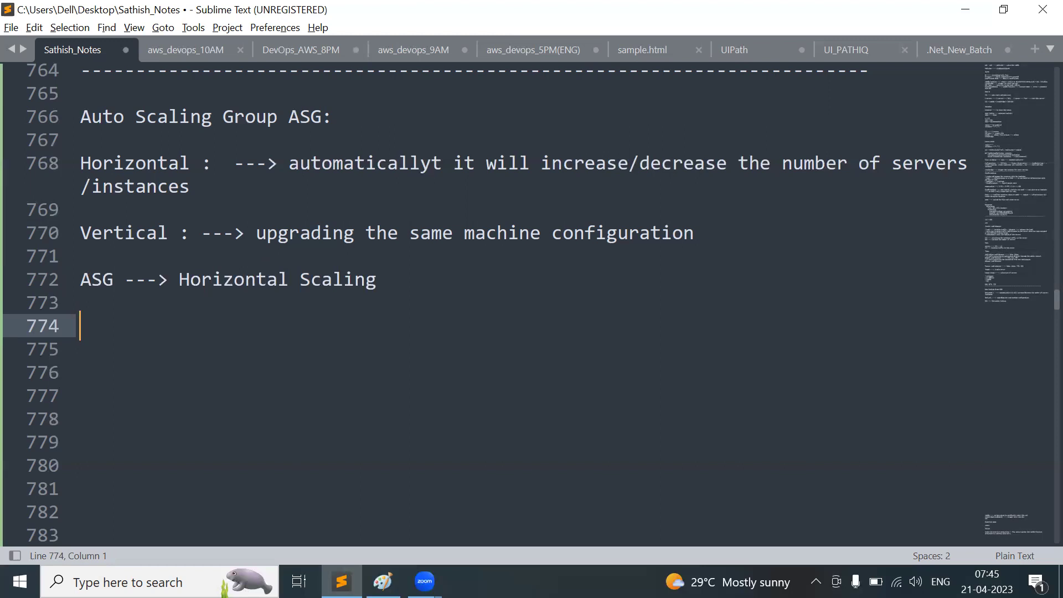
key("BackSpace")
type("1-0")
key("BackSpace")
key("BackSpace")
type("00 ---> 1000 ---> Sc")
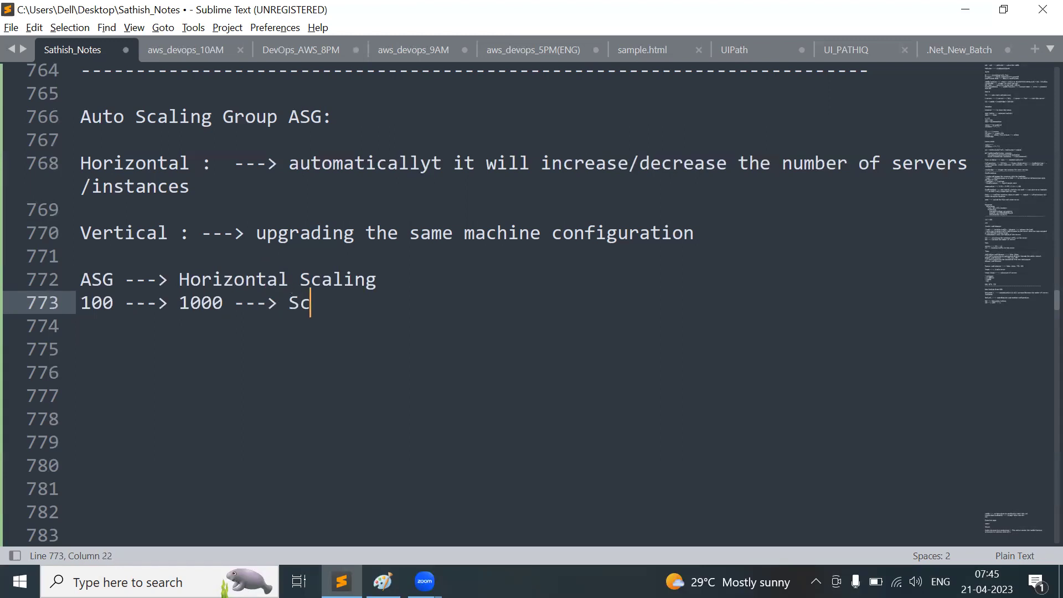
type("ale out")
key("Return")
key("Return")
key("BackSpace")
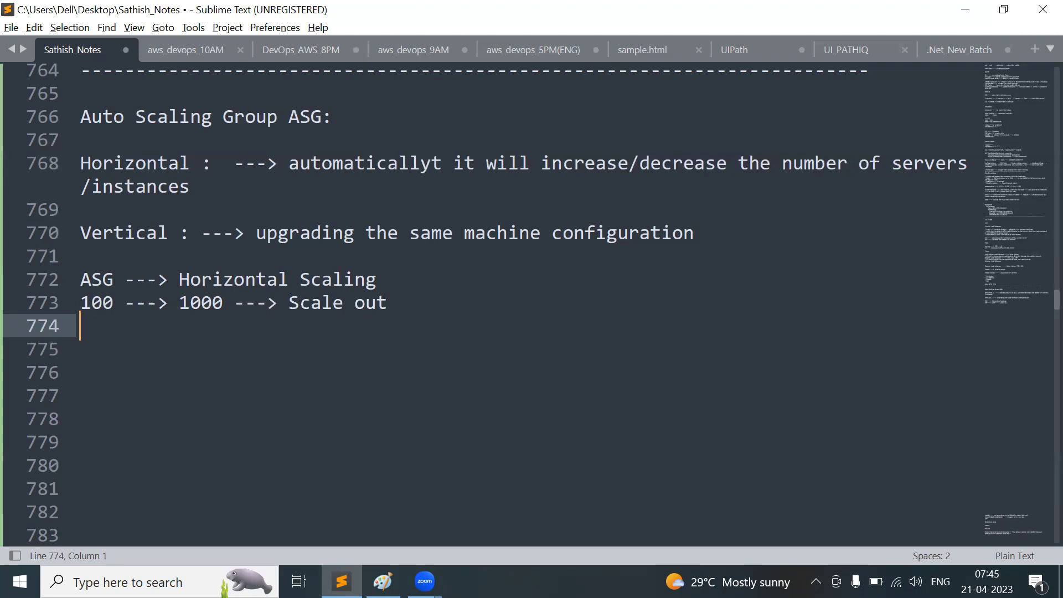
key("BackSpace")
type("/")
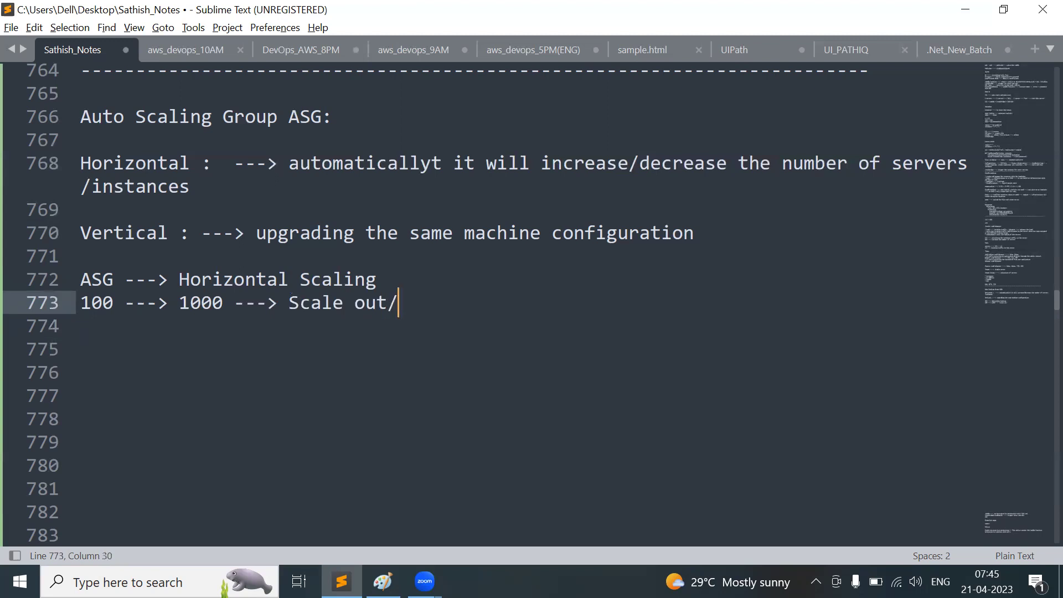
type("Increase")
Add the line "1000 ---> 100 ---> Scale in/Decrease" below the scale-out line
key("Return")
type("1000")
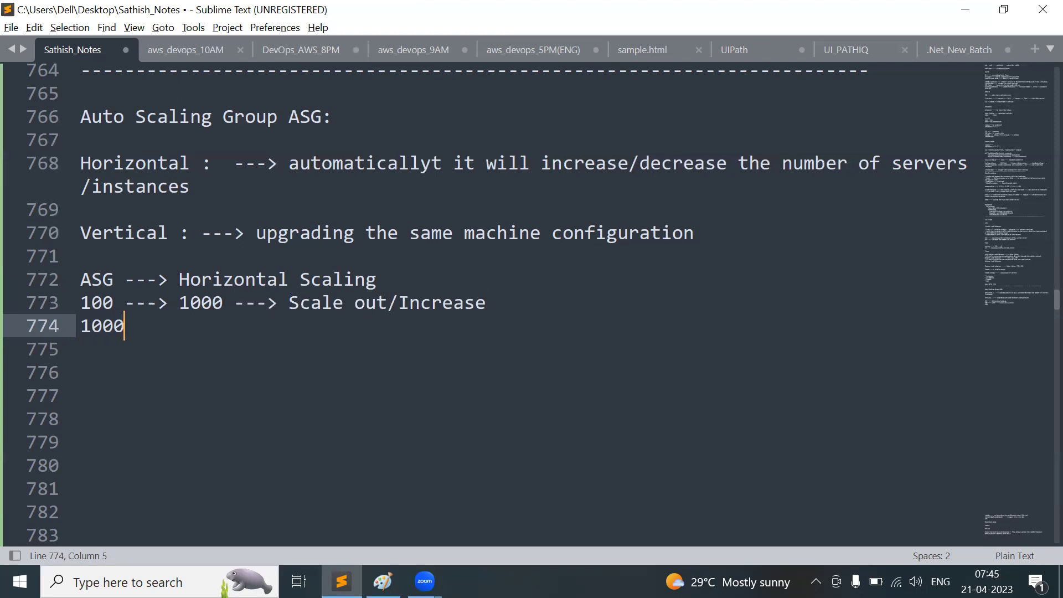
type(" ---> 100 ---> ")
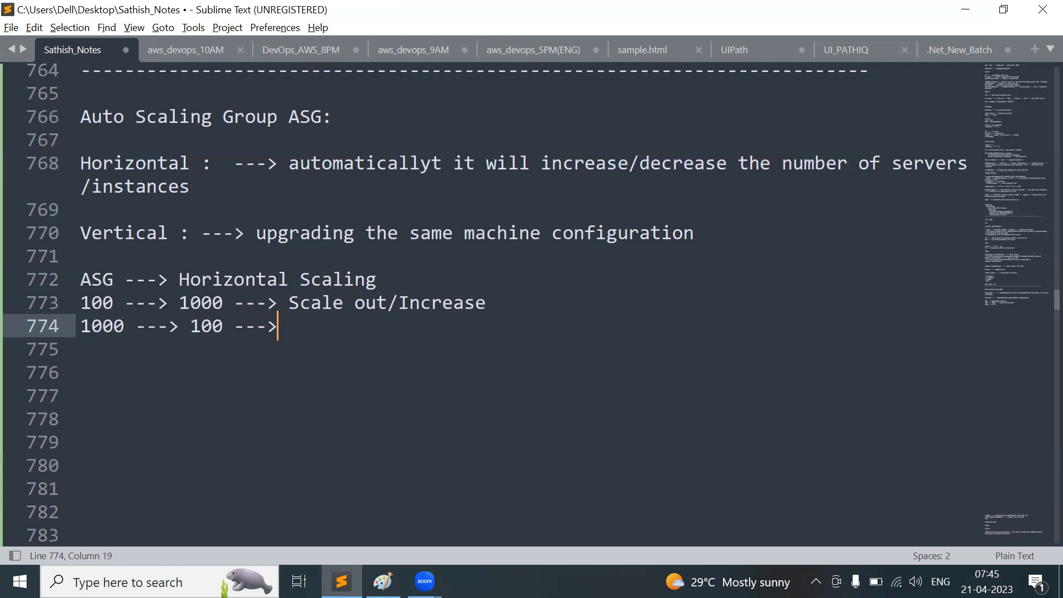
type("Scale in")
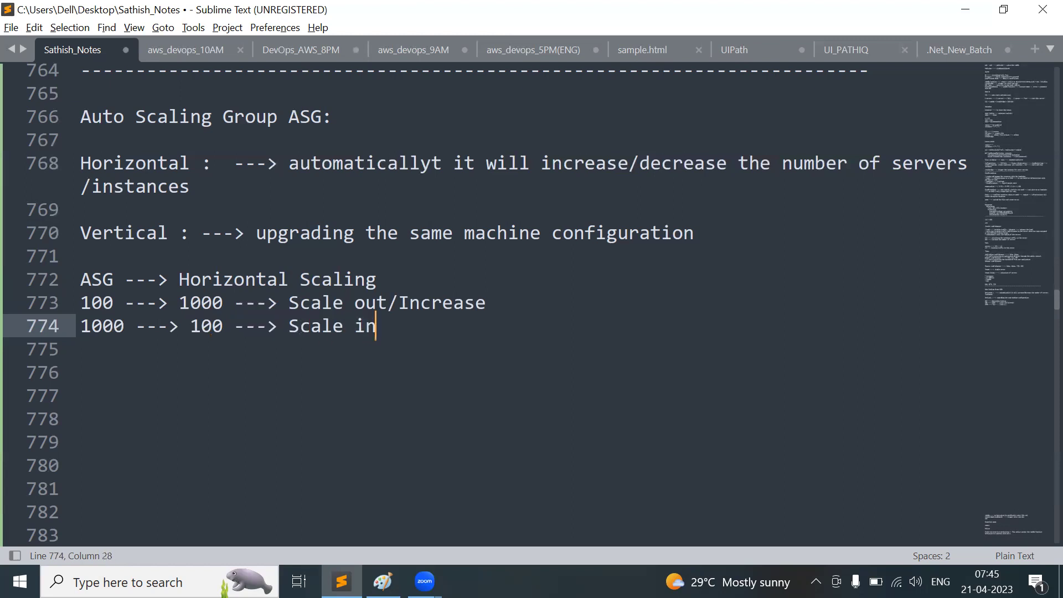
key("BackSpace")
type("/Decrease")
Insert empty lines below the scale-in entry down to line 787
key("Return")
key("Return")
key("Return")
key("Return")
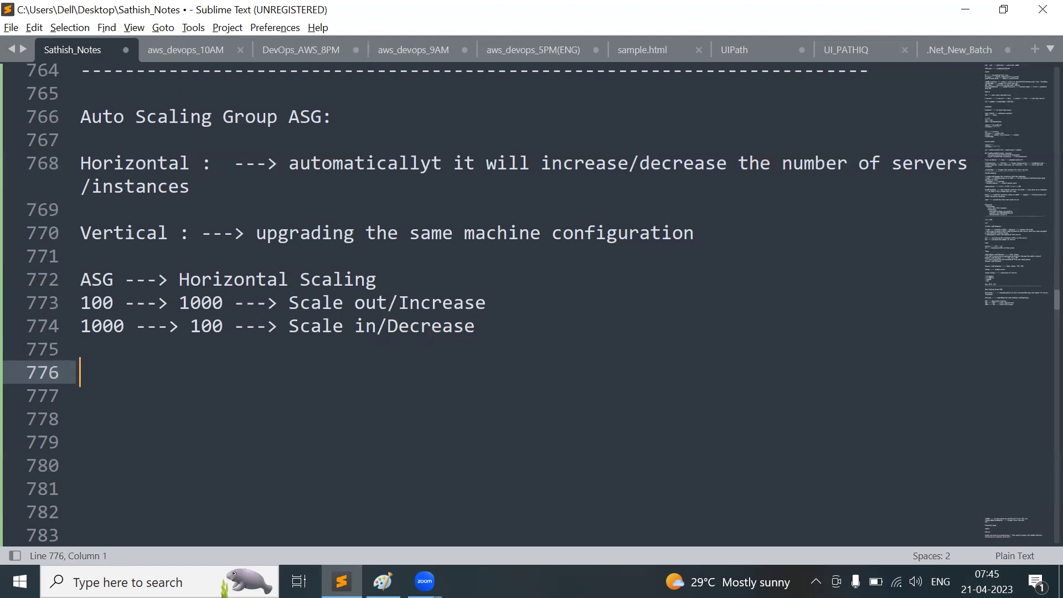
key("Return")
key("Return")
key("Return")
key("Return")
key("Return")
key("Return")
key("Return")
key("Return")
key("Return")
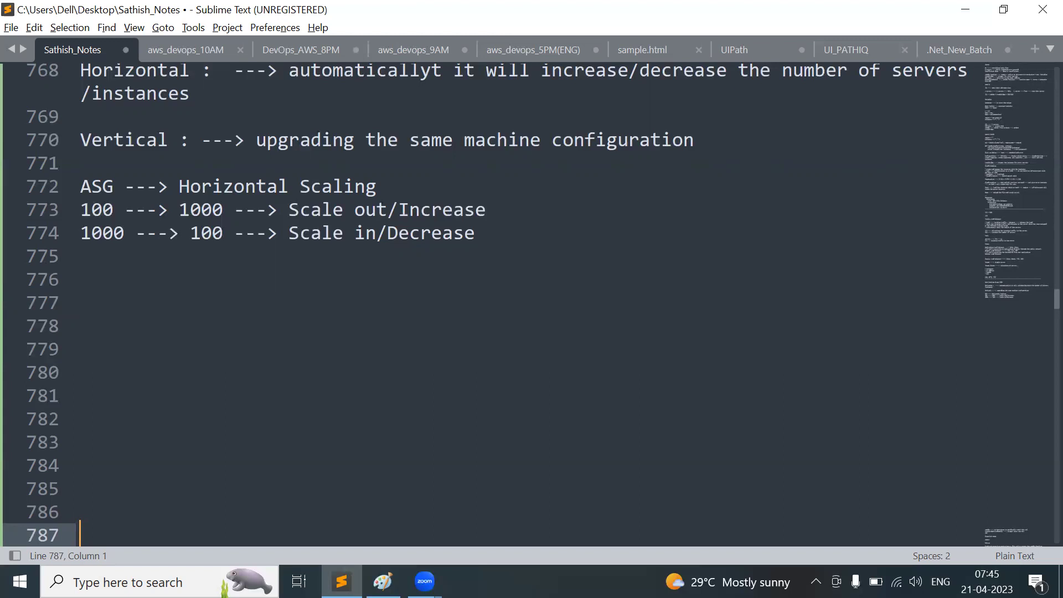
Minimize the Paint and Sublime Text windows and open the Chrome profile shortcut on the desktop
left_click(382, 581)
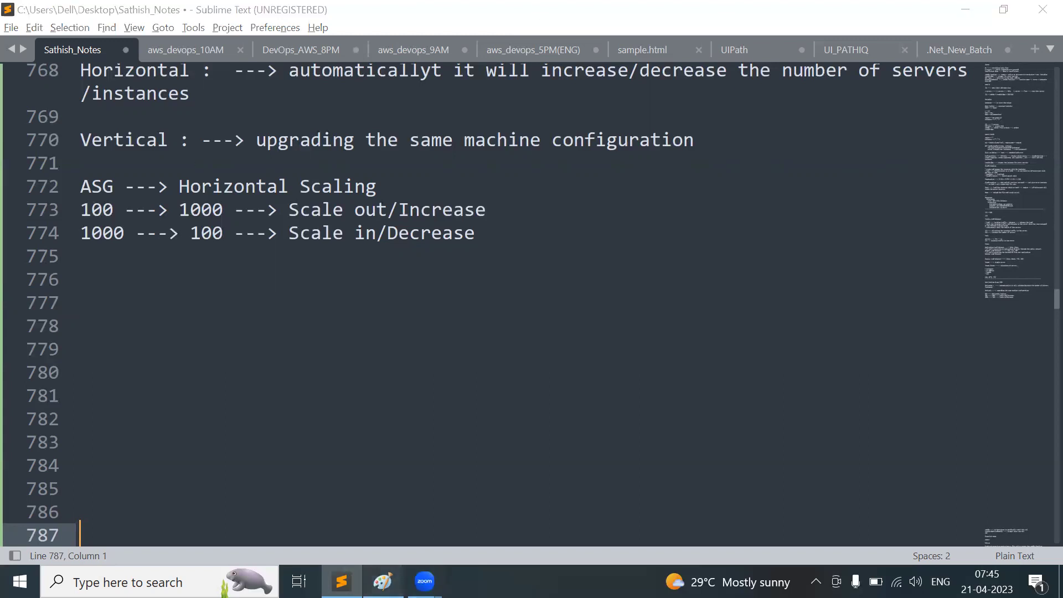
left_click(963, 10)
left_click(965, 8)
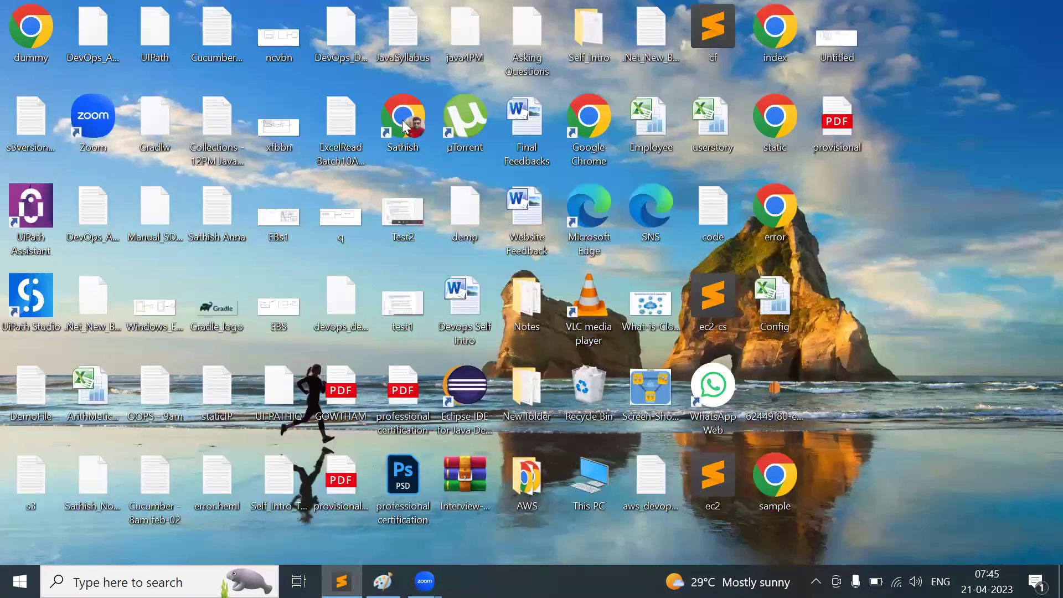
double_click(403, 126)
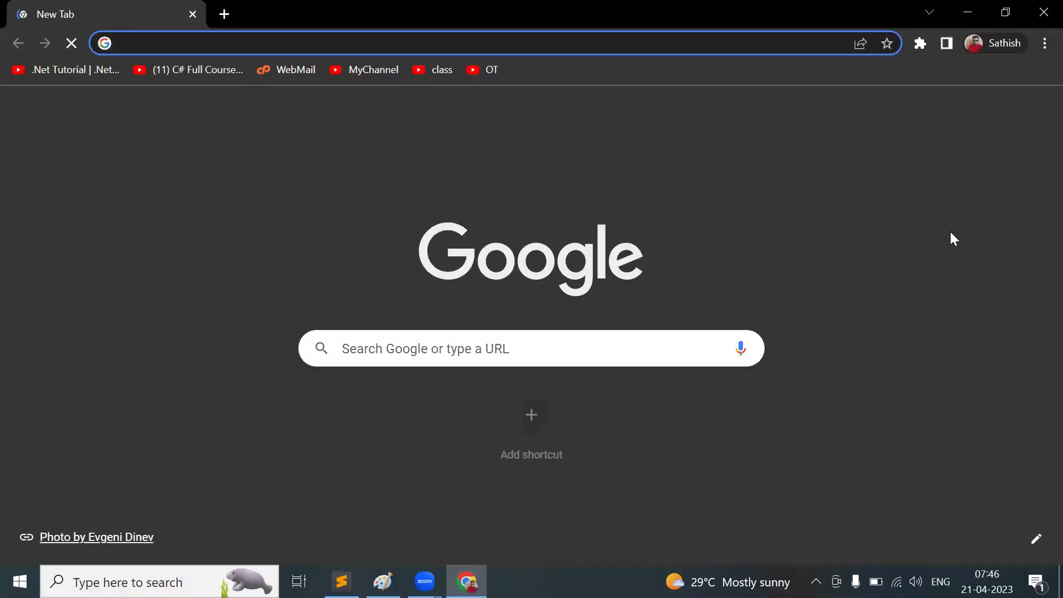
Go to aws.amazon.com/console/ and open the AWS sign-in page
type("aws.amazon.com/console/")
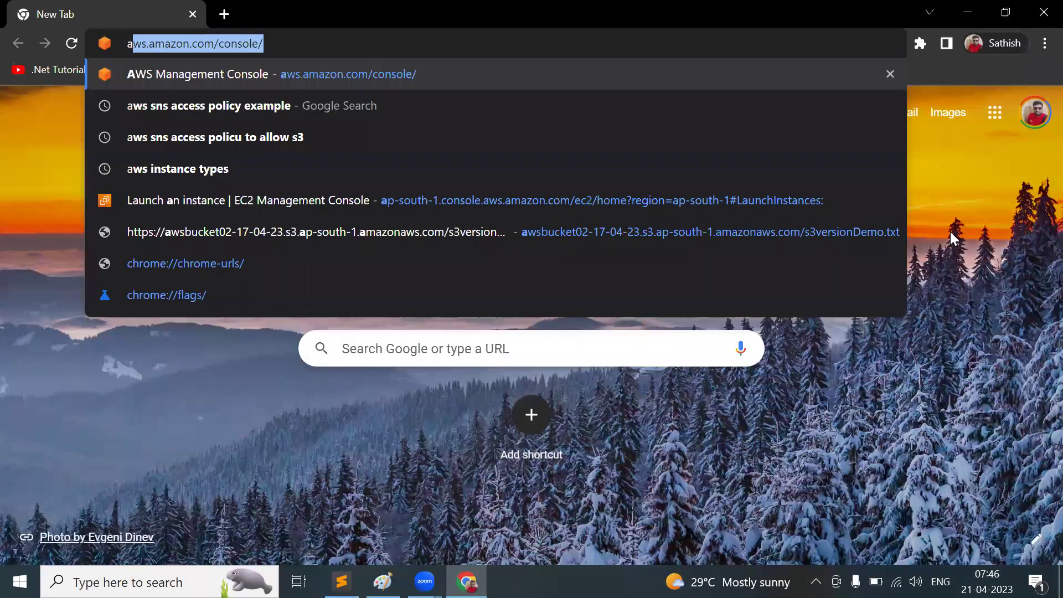
key("Return")
left_click(528, 319)
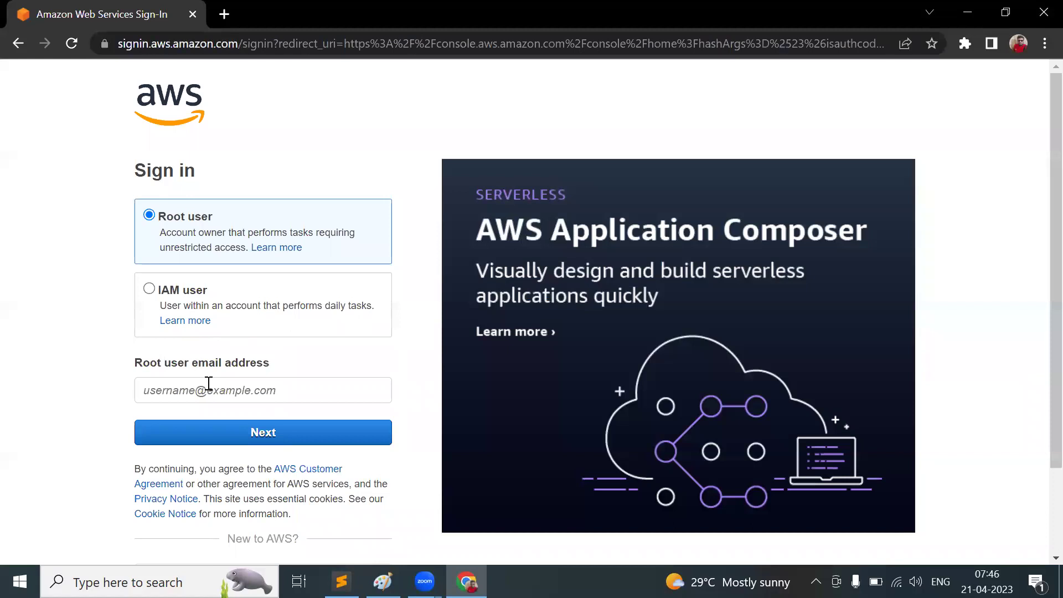
Fill in the root user's email address with the saved suggestion and continue to the password page
left_click(208, 383)
left_click(297, 231)
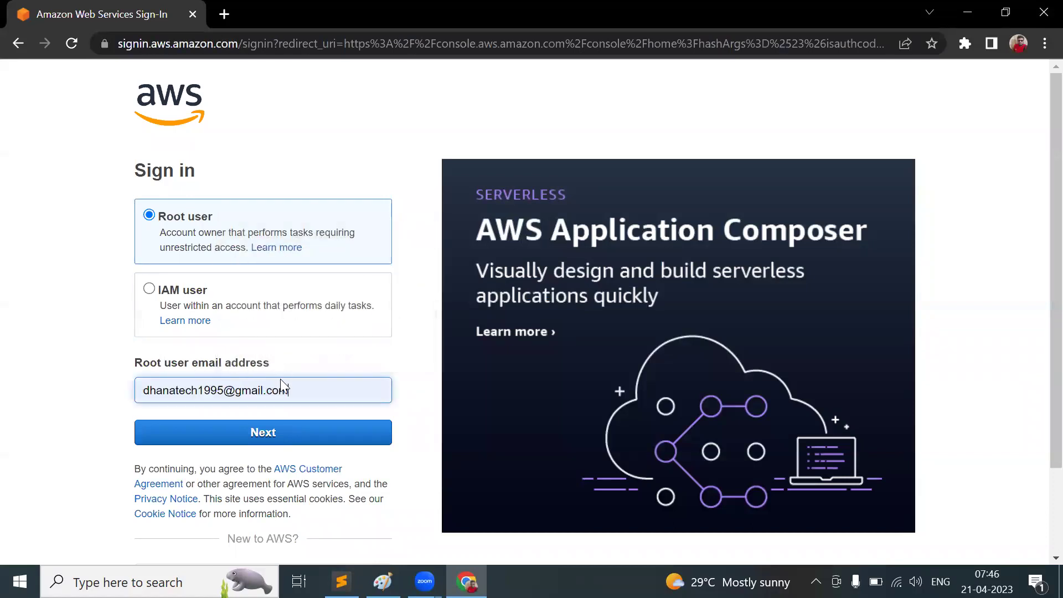
left_click(252, 435)
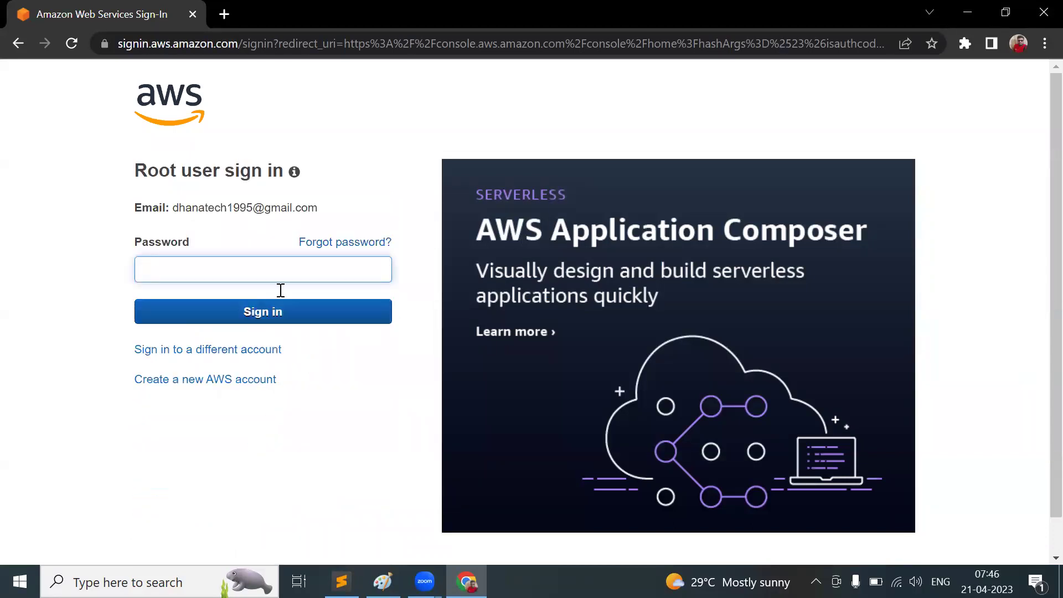
Enter the root user's account password and sign in to the AWS console
type("•••••••")
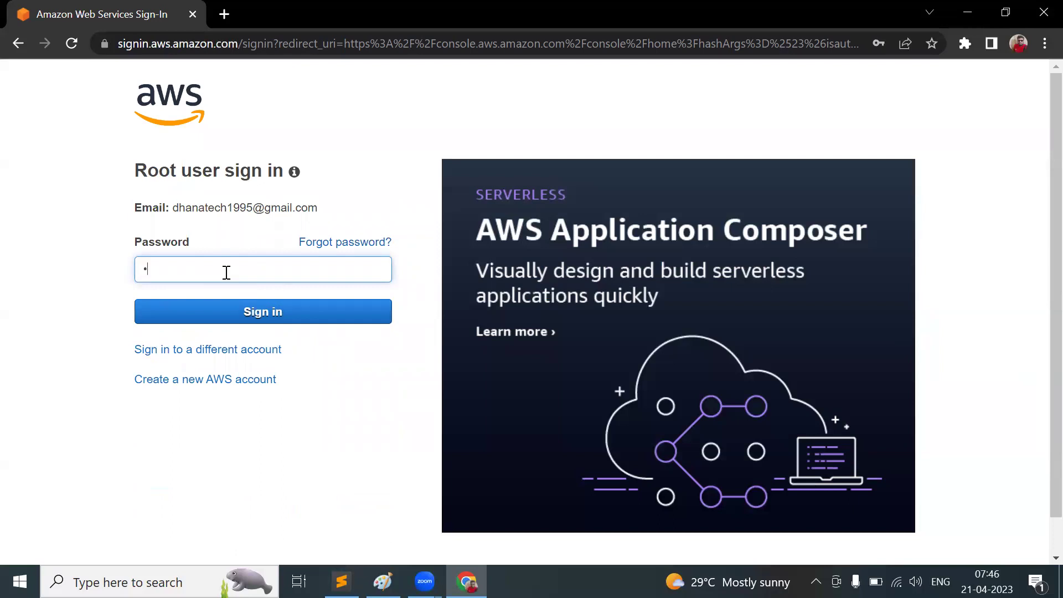
type("••••")
key("Return")
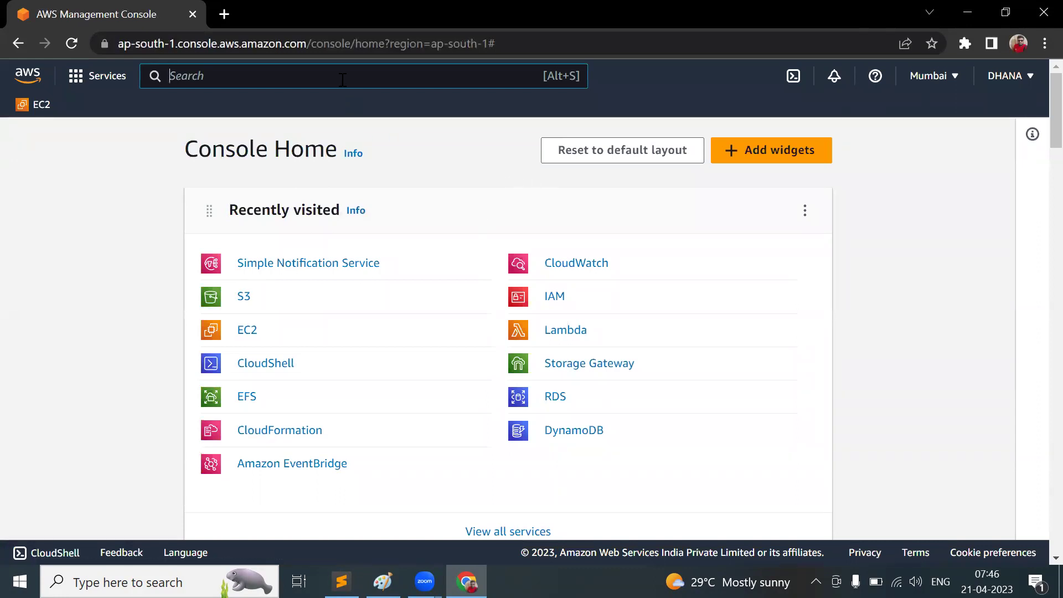
Search the console for "Auto S" and open the EC2 service from the results
type("ASG")
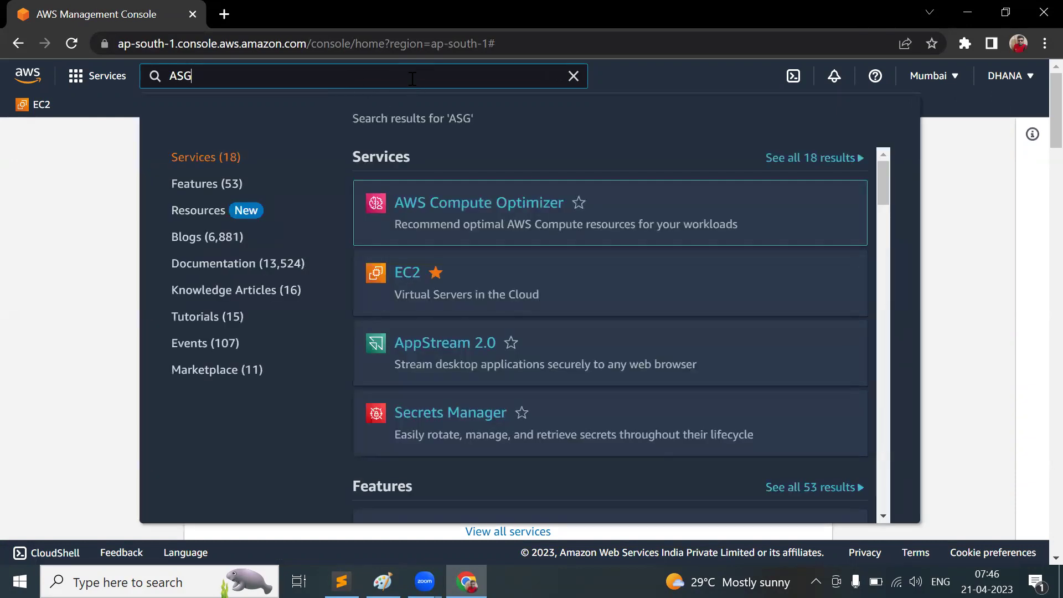
key("BackSpace")
key("BackSpace")
type("uto ")
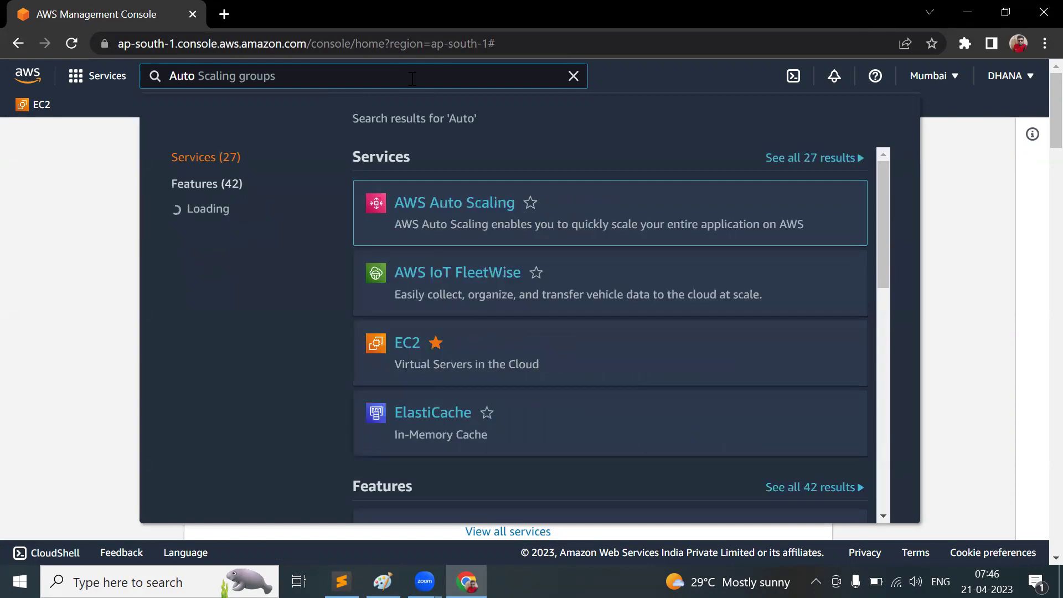
type("S")
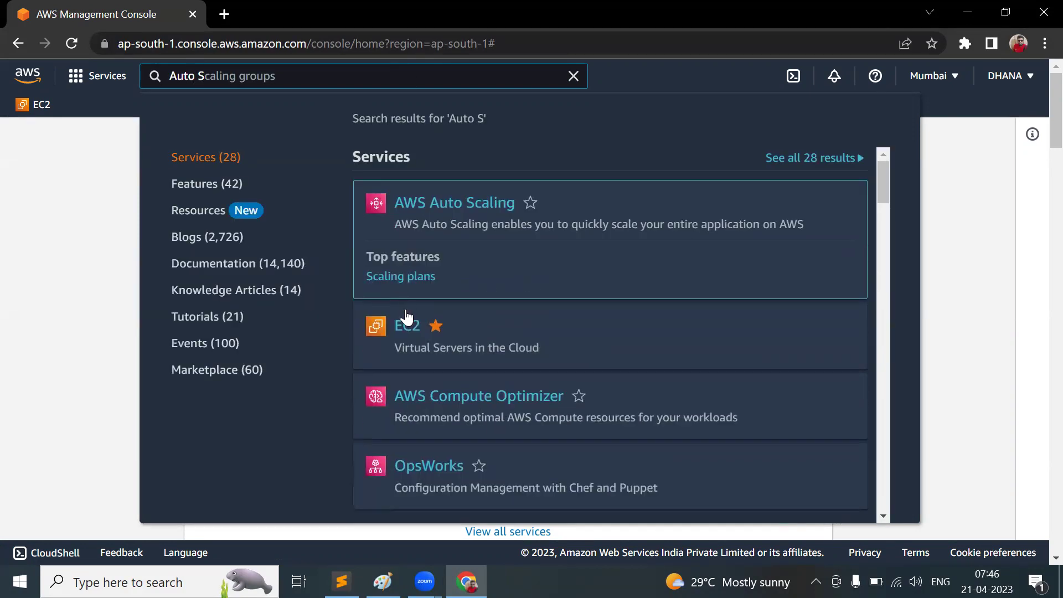
left_click(408, 276)
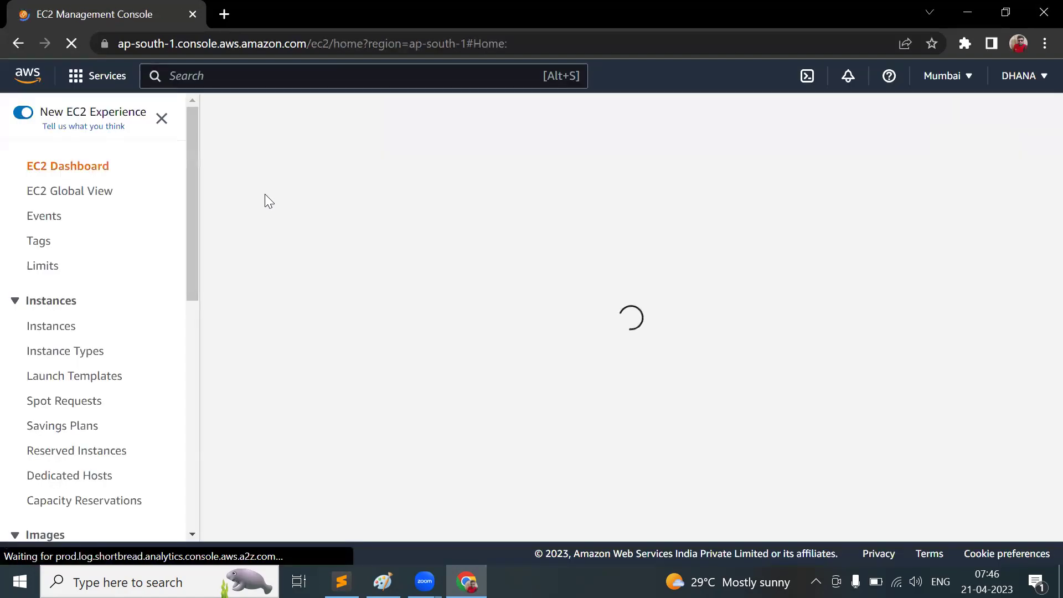
Go to the EC2 Auto Scaling Groups page and start creating an Auto Scaling group
left_click_drag(194, 191, 182, 487)
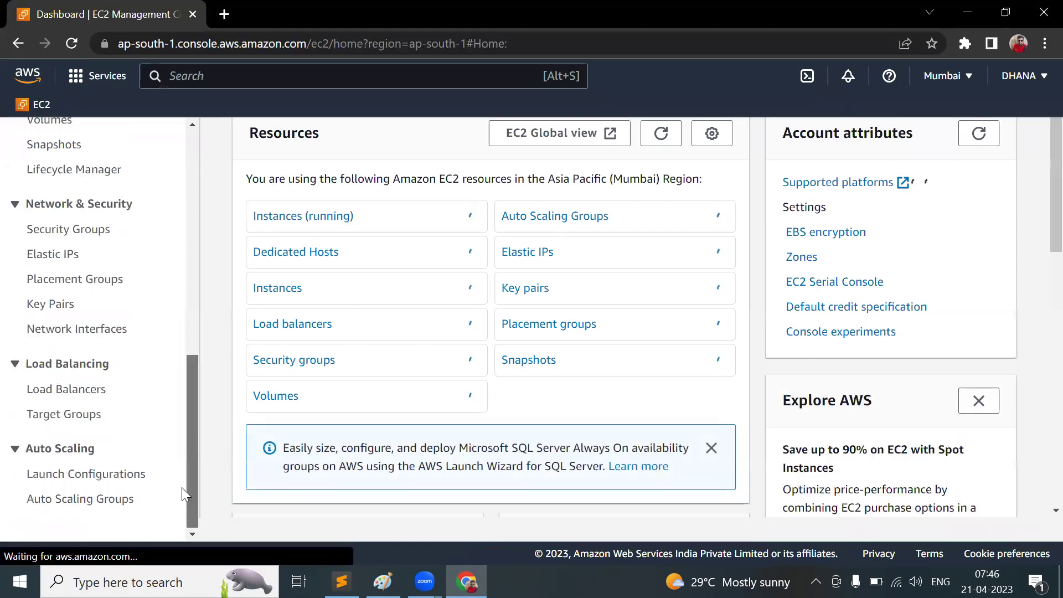
left_click(85, 500)
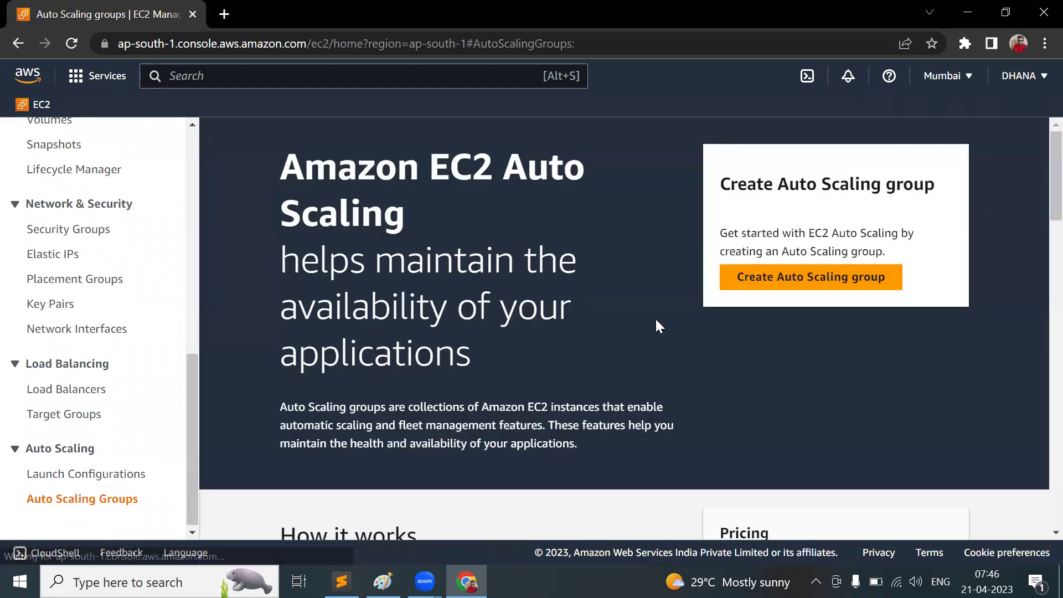
scroll(766, 364, "down", 5)
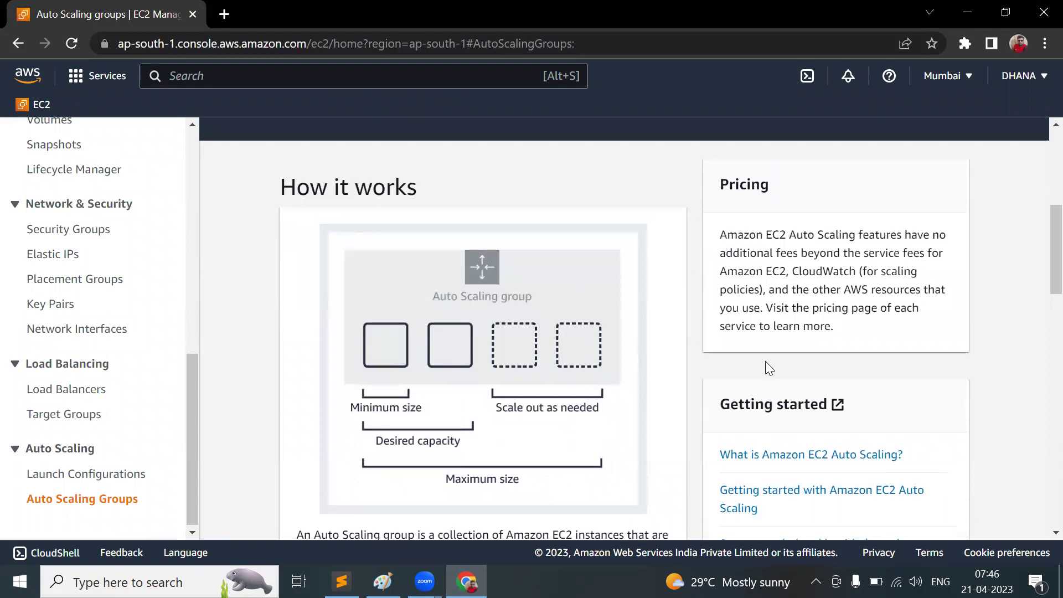
scroll(765, 361, "up", 5)
left_click(857, 282)
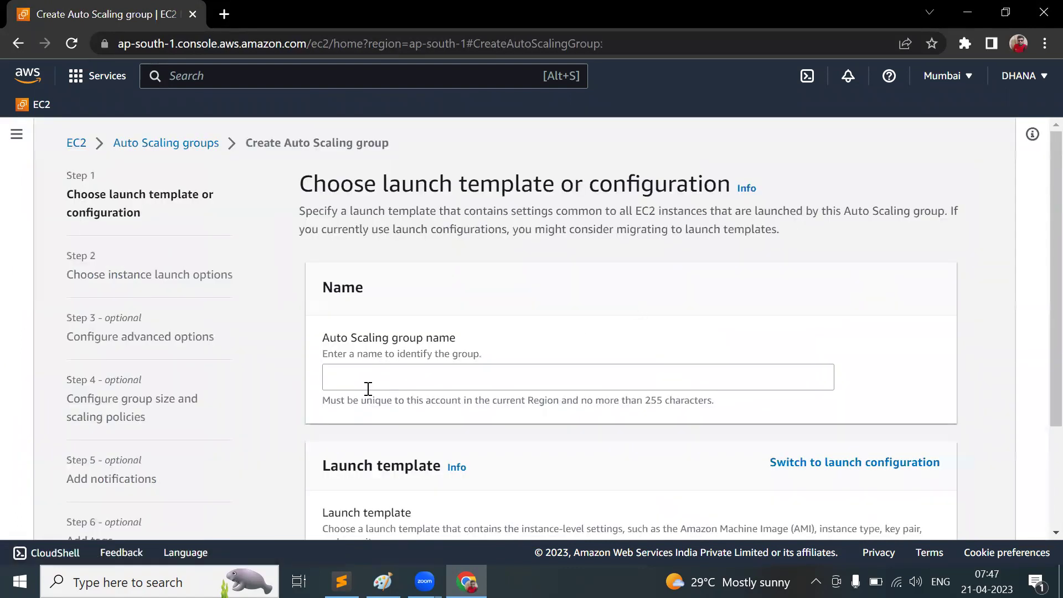
Name the Auto Scaling group myASGDemo21-04 and check the list of available launch templates
left_click(387, 379)
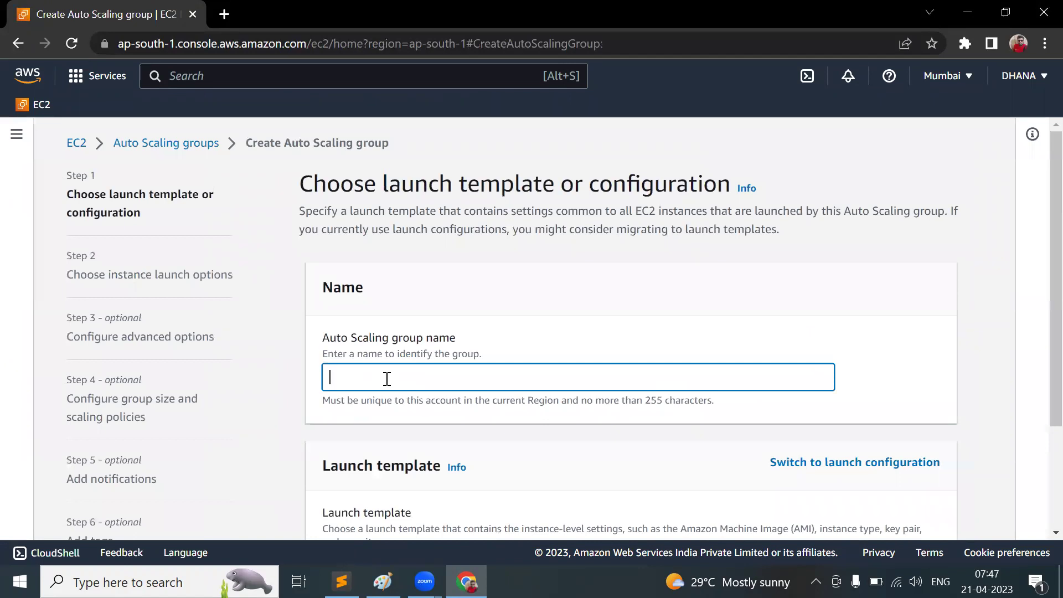
type("myASGDemo21-04")
scroll(386, 378, "down", 3)
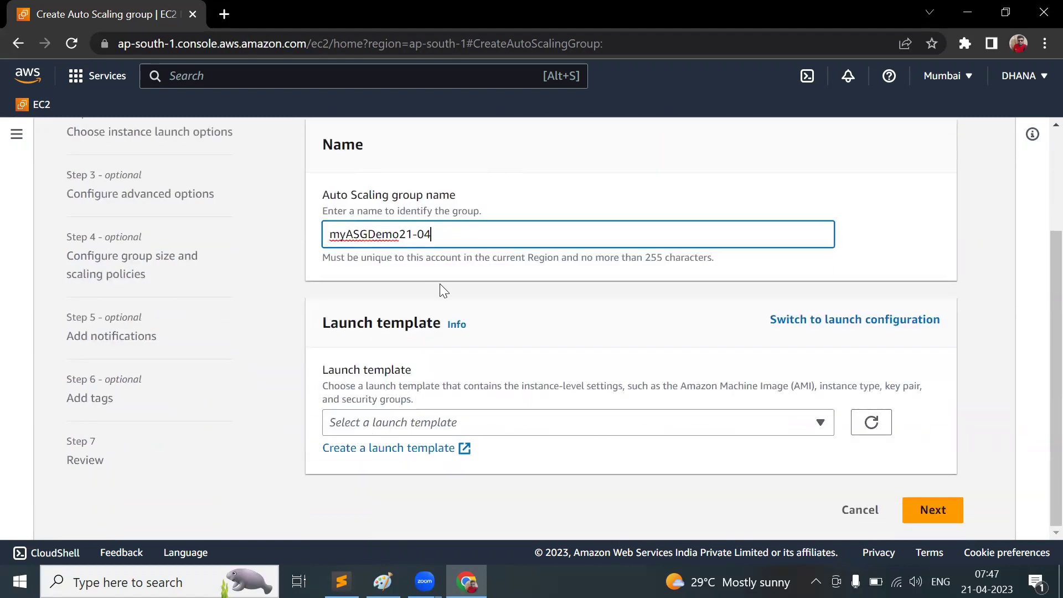
left_click(627, 427)
left_click(627, 427)
left_click(627, 428)
left_click(627, 427)
left_click(627, 427)
left_click(627, 427)
left_click(627, 427)
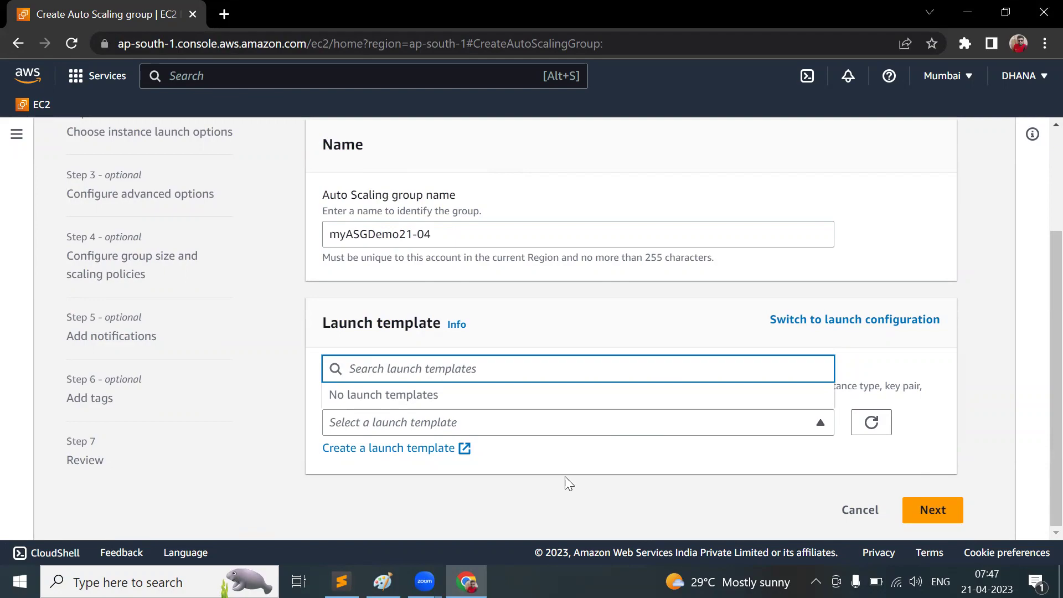
Switch to the Sublime Text notes and add the heading "Template:" below the scale-in entry, followed by an empty line
key("alt+Tab")
left_click(167, 259)
key("Return")
type("Template:")
key("Return")
key("Return")
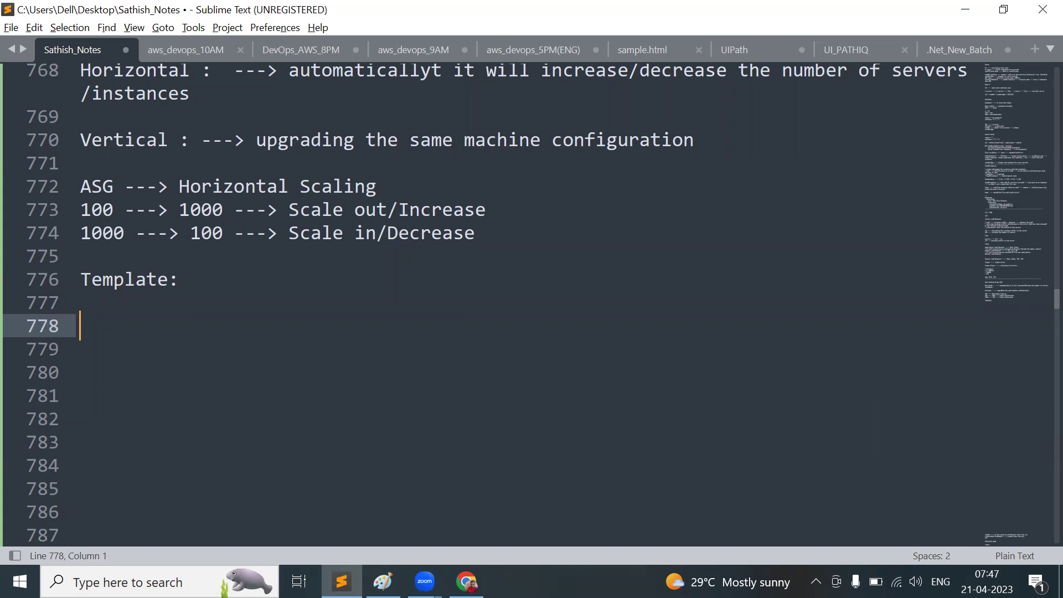
List EC2 name, AMI, Instance type and Key pair on separate lines under the Template heading
type("EC2 nam2")
key("Return")
key("BackSpace")
key("BackSpace")
type("e")
key("Return")
type("AMI")
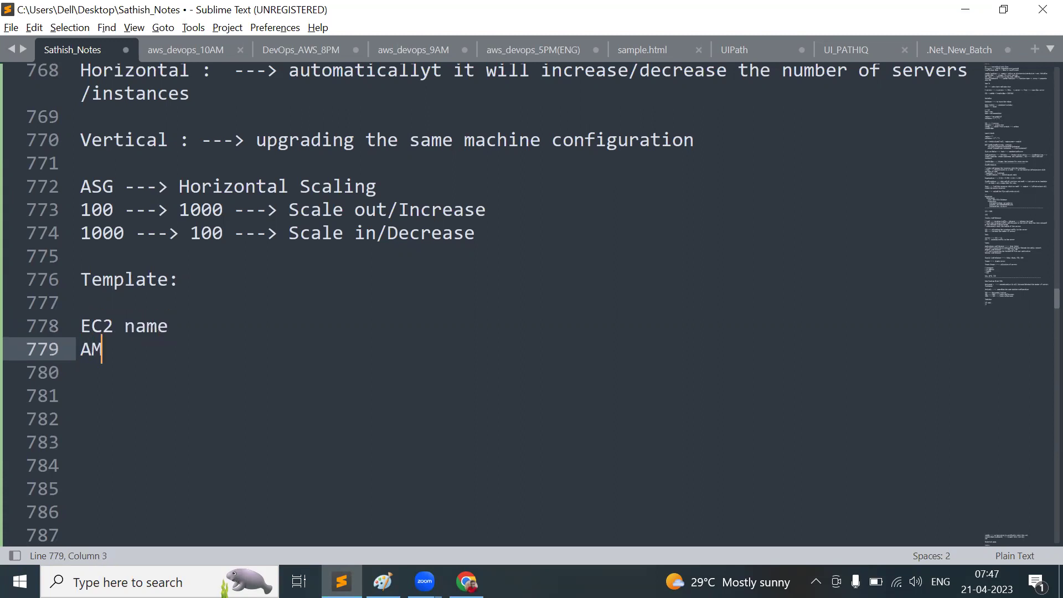
key("Return")
type("I")
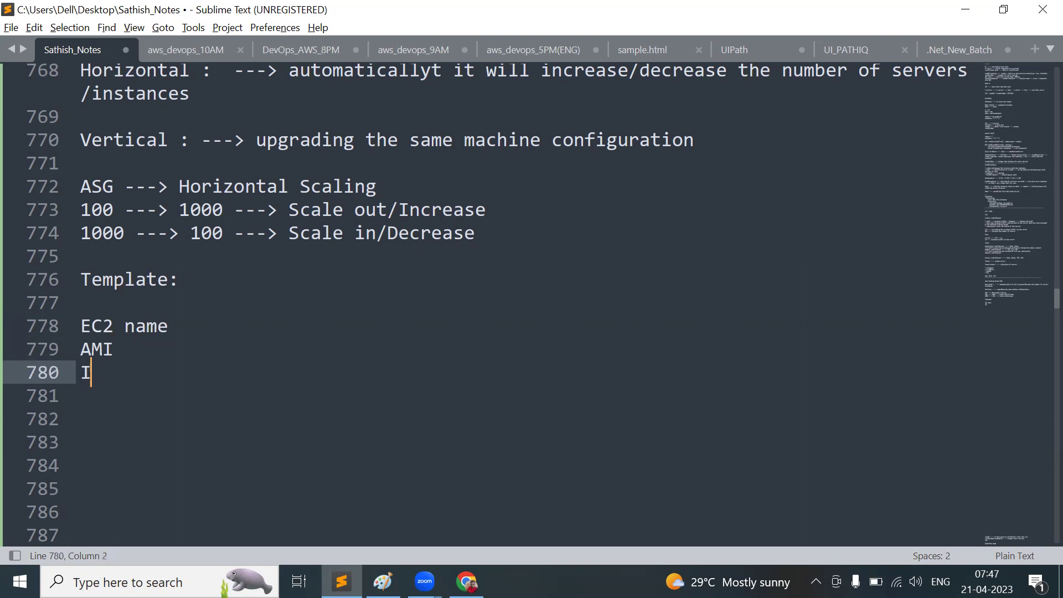
type("nstance type")
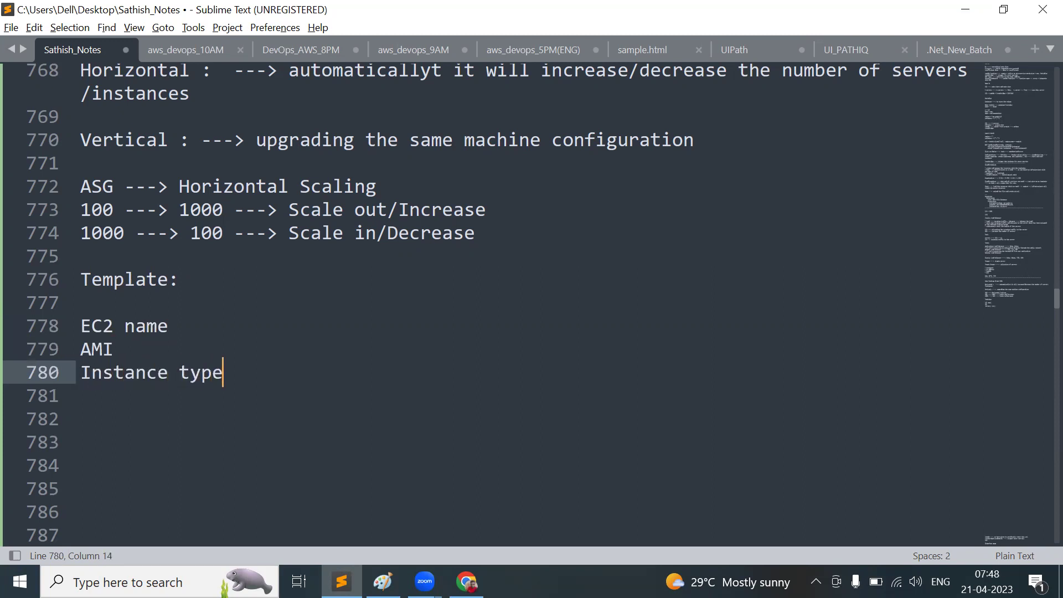
key("Return")
type("Key pair")
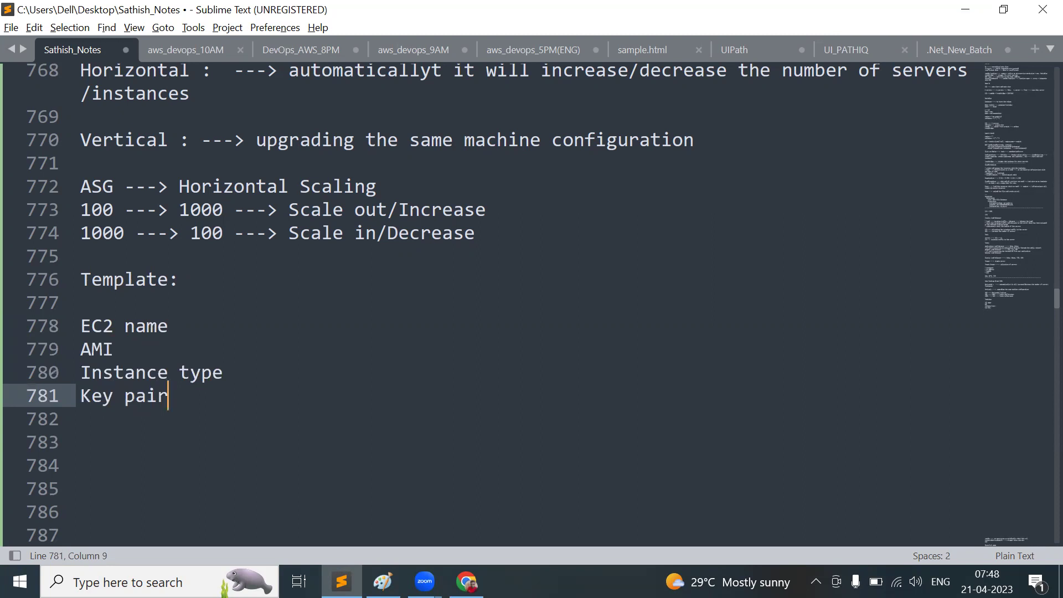
Continue the template list with Subnet, Configuration Storage and Userdata on separate lines
key("Return")
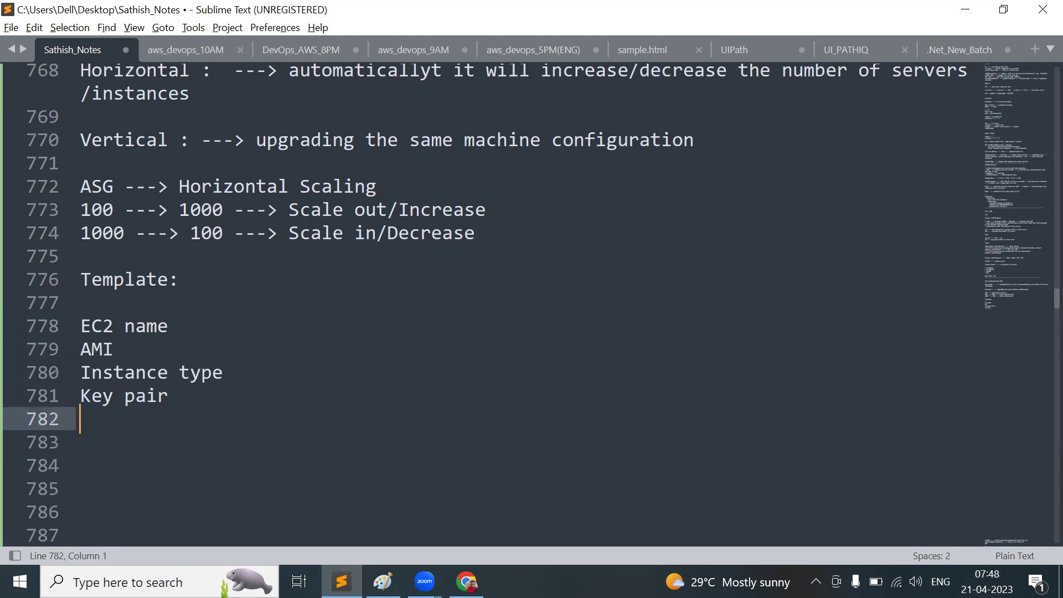
type("Suvvn")
key("BackSpace")
key("BackSpace")
key("BackSpace")
type("bnt")
key("Return")
key("BackSpace")
key("BackSpace")
type("et")
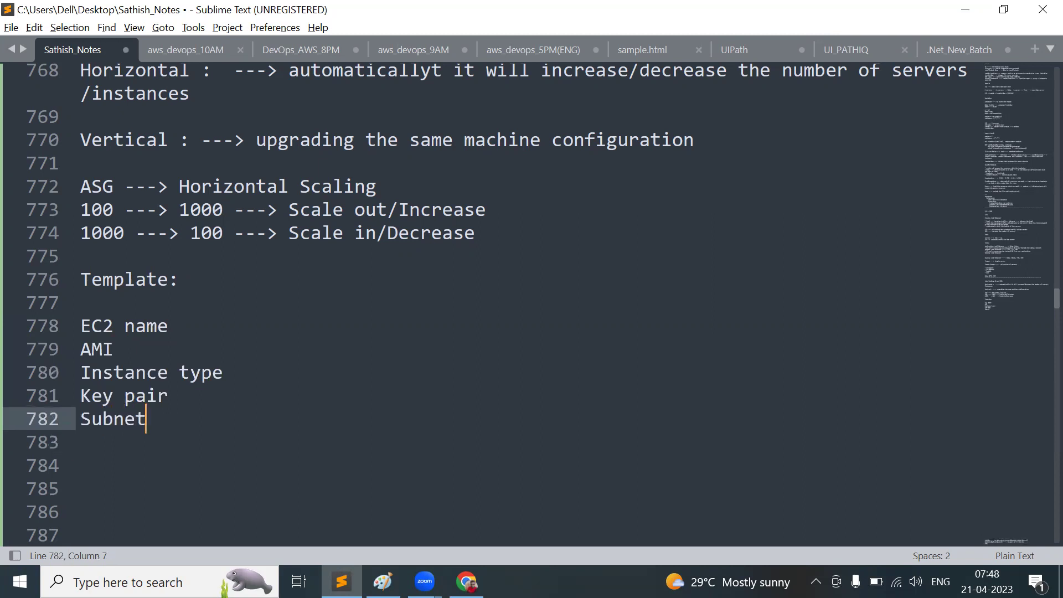
key("Return")
type("Co")
key("BackSpace")
type("onfigr")
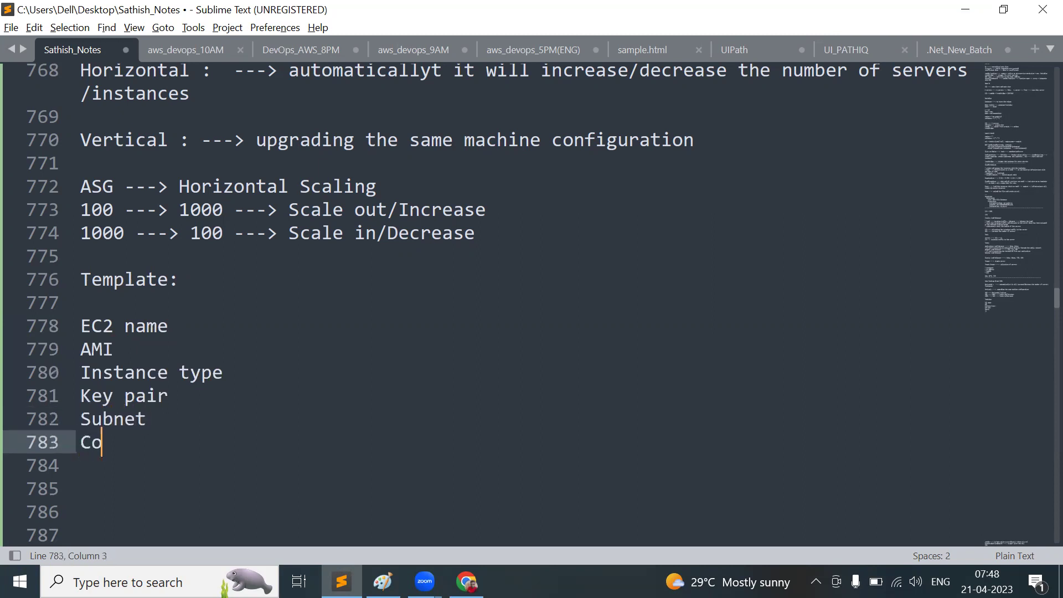
type("uration Stor")
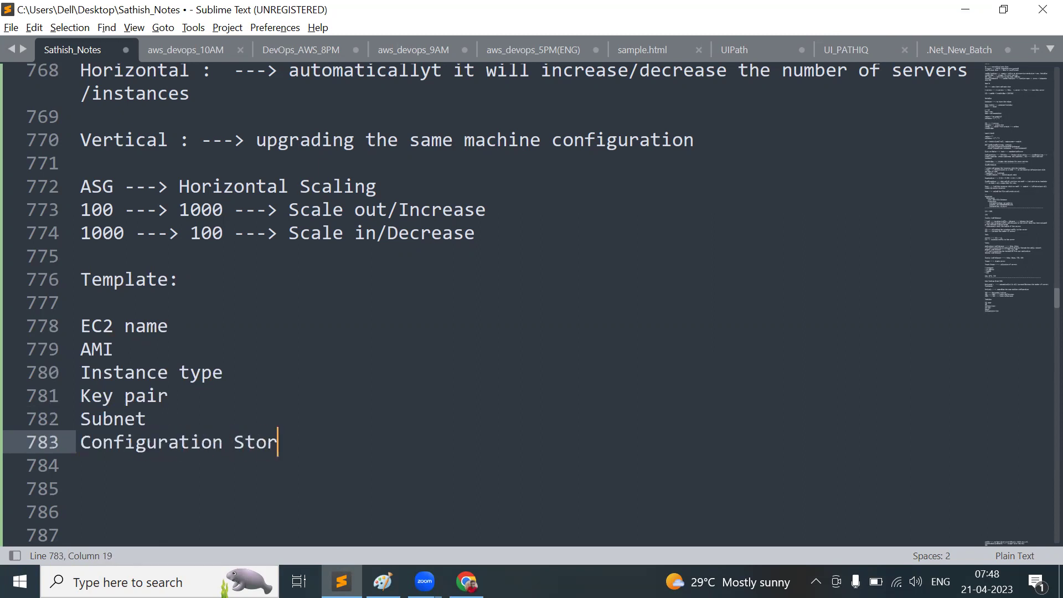
type("age")
key("Return")
type("Userdata")
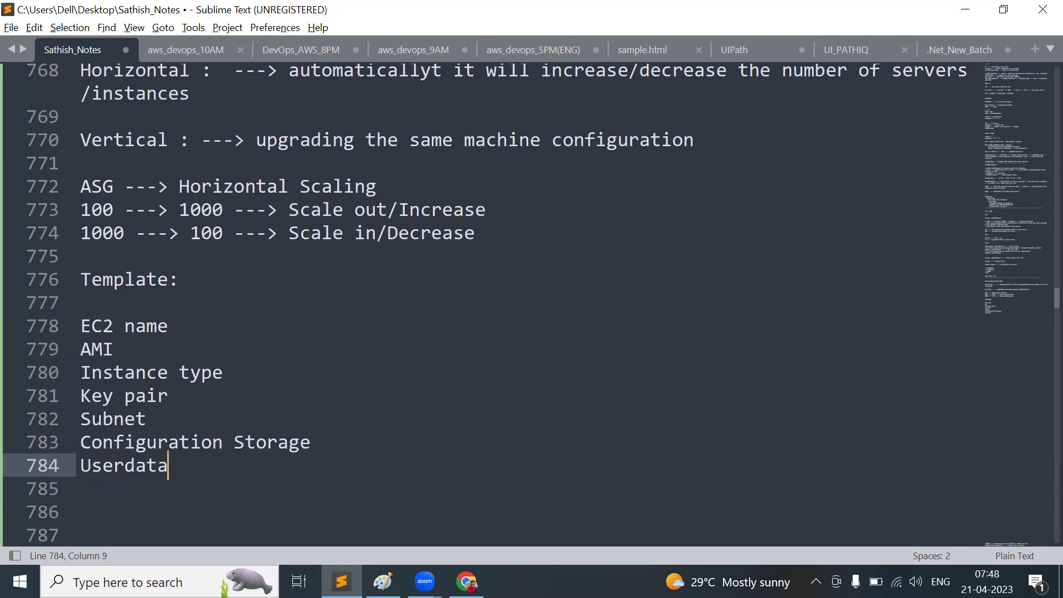
Insert empty lines below the Userdata entry down to line 791
key("Return")
key("Return")
key("Return")
key("Return")
key("Return")
key("Return")
key("Return")
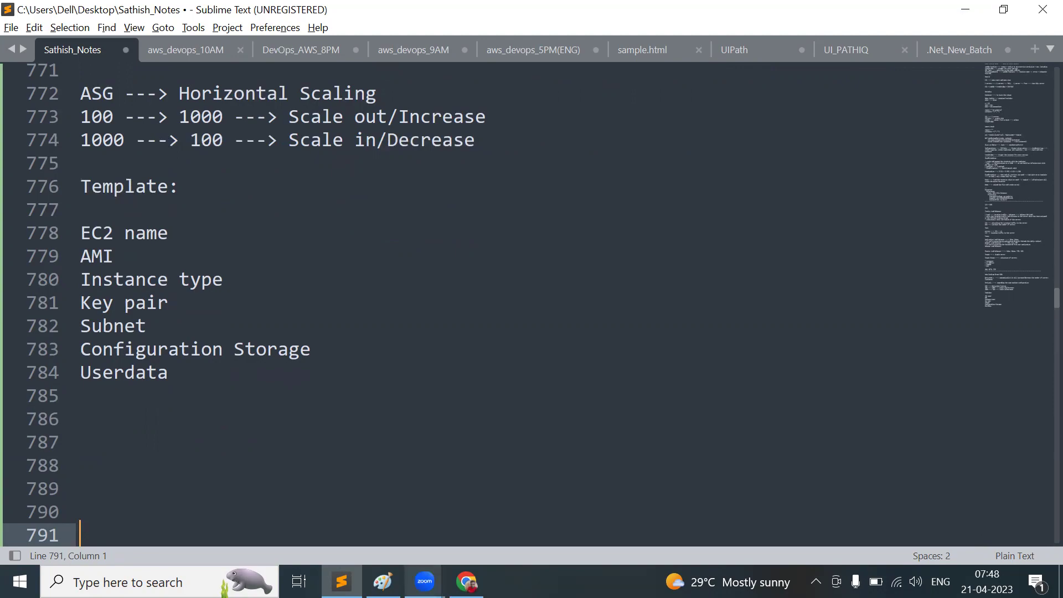
Switch back to Chrome and open the Create a launch template page in a new browser tab
left_click(466, 581)
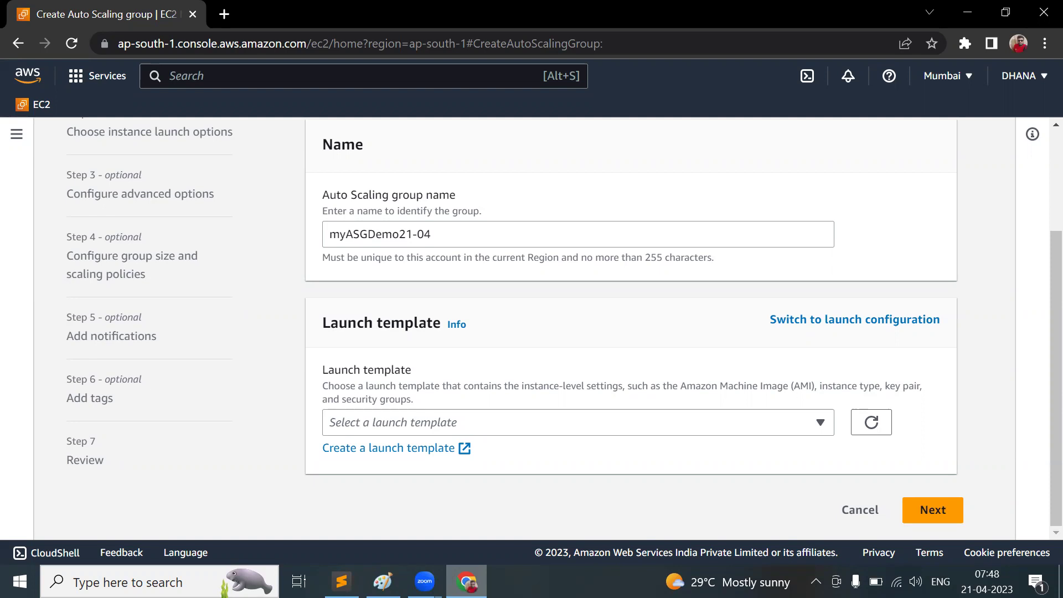
right_click(451, 448)
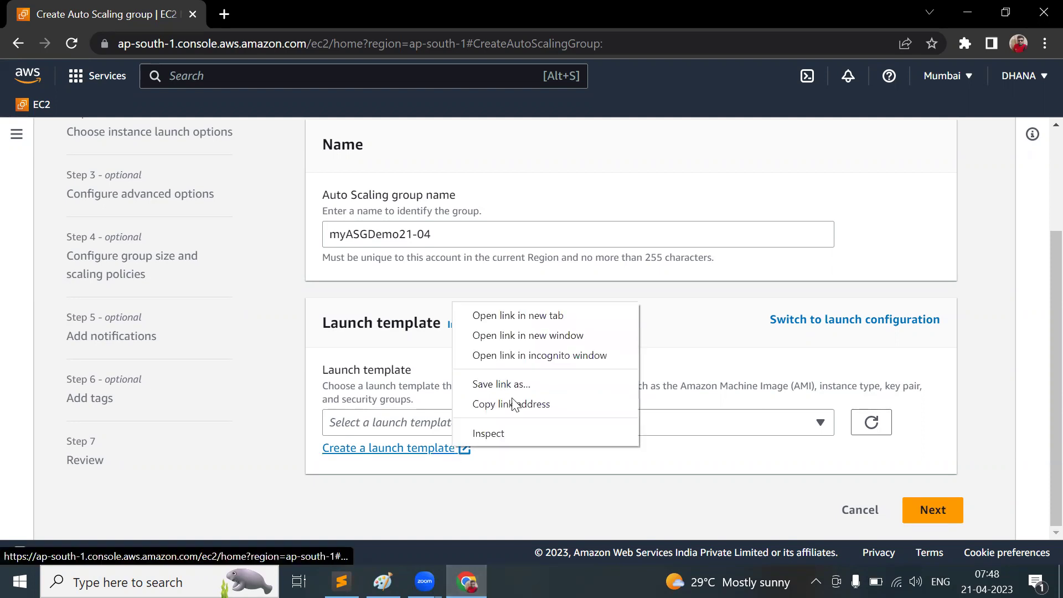
left_click(557, 315)
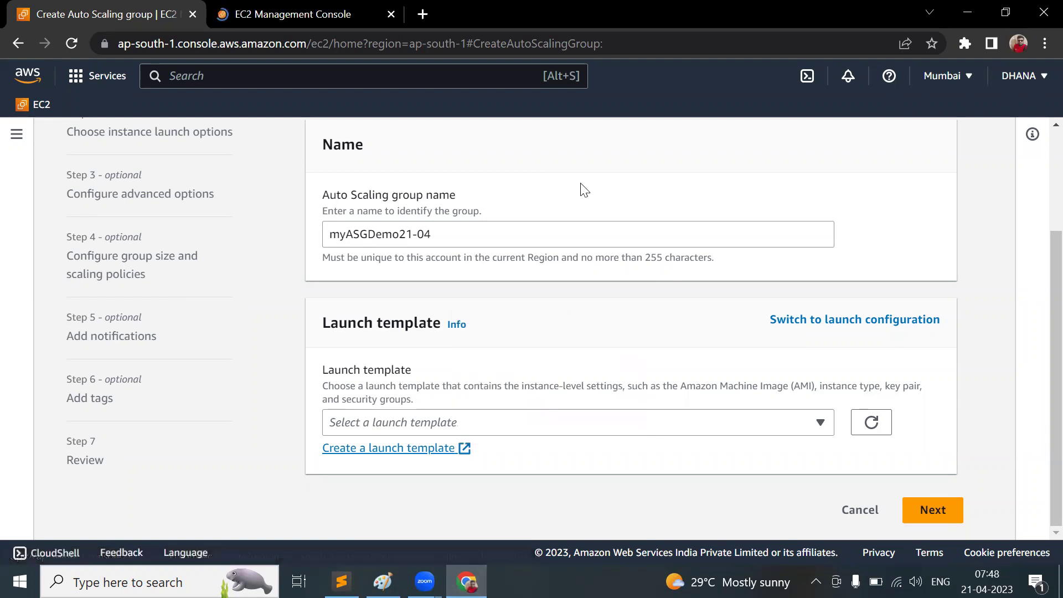
left_click(301, 14)
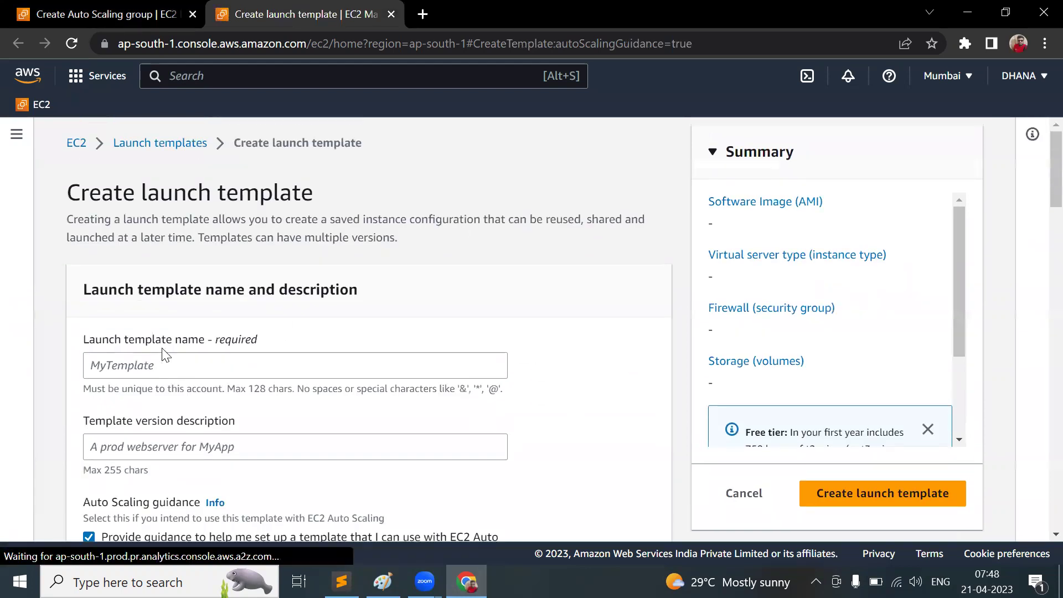
Name the launch template MyLinuxMachine
scroll(221, 332, "down", 2)
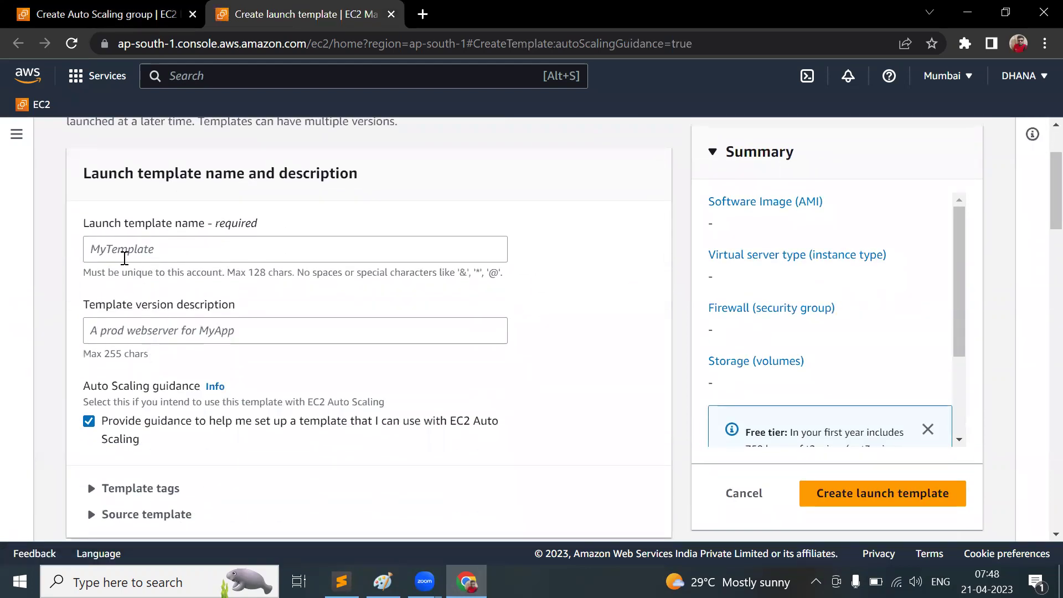
left_click(124, 254)
type("<")
key("BackSpace")
type("M")
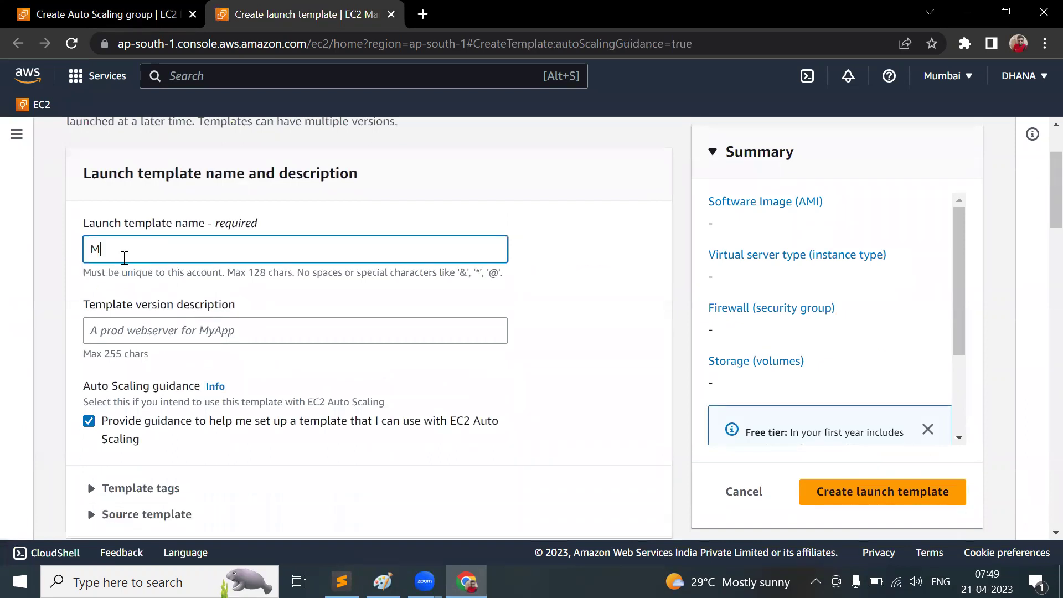
type("yLinux")
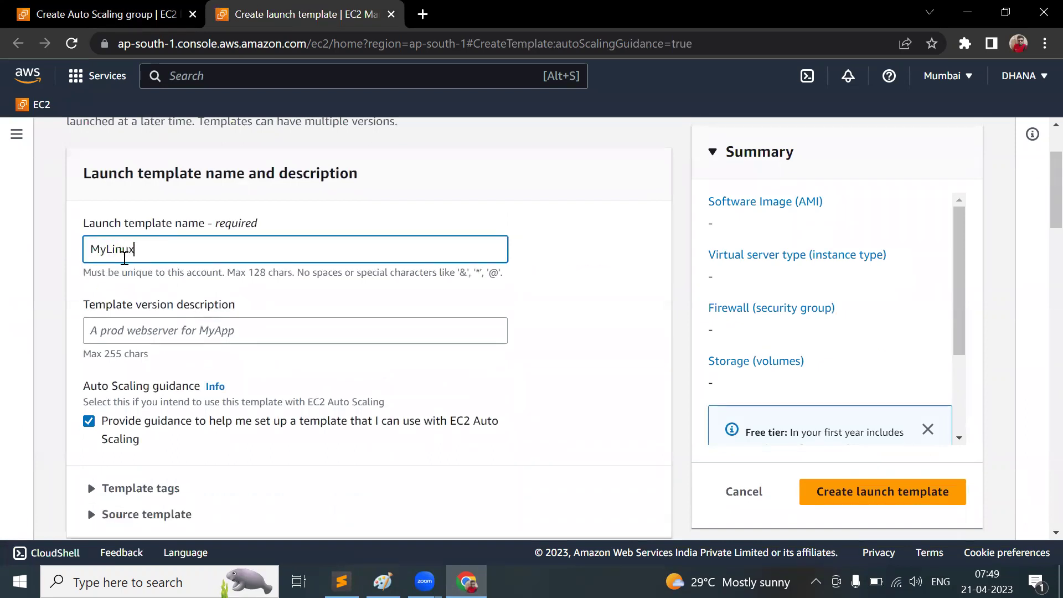
type("Machine")
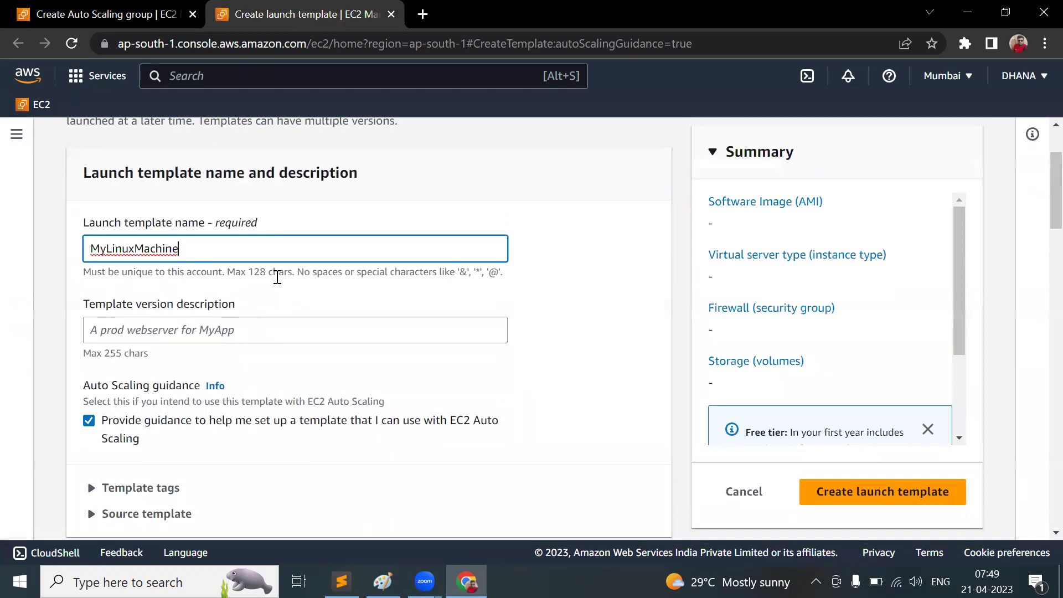
Select the recently launched Amazon Linux 2023 image as the template's AMI
scroll(277, 276, "down", 4)
scroll(277, 284, "down", 7)
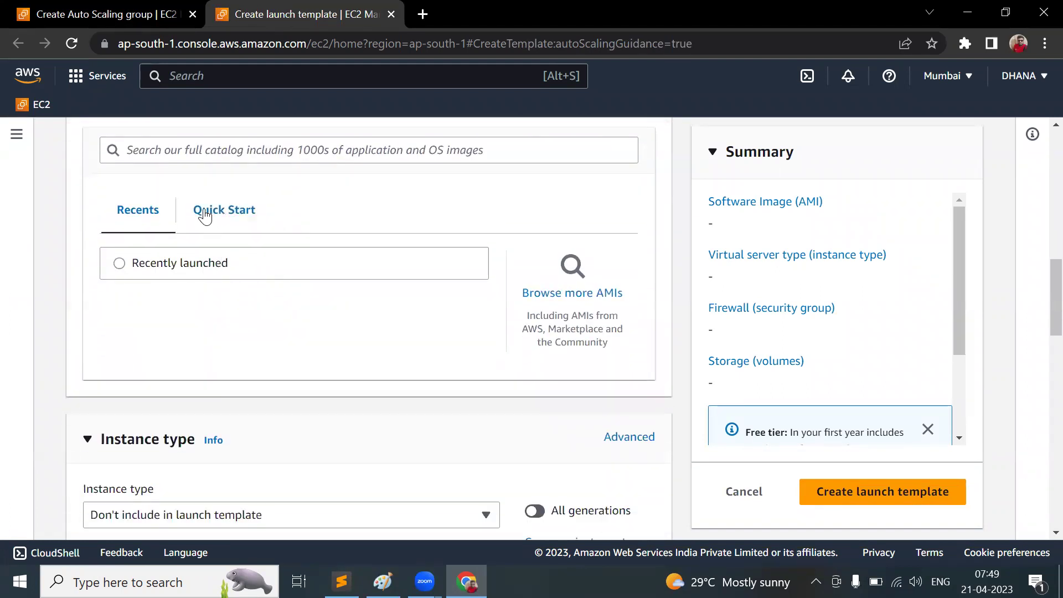
left_click(120, 266)
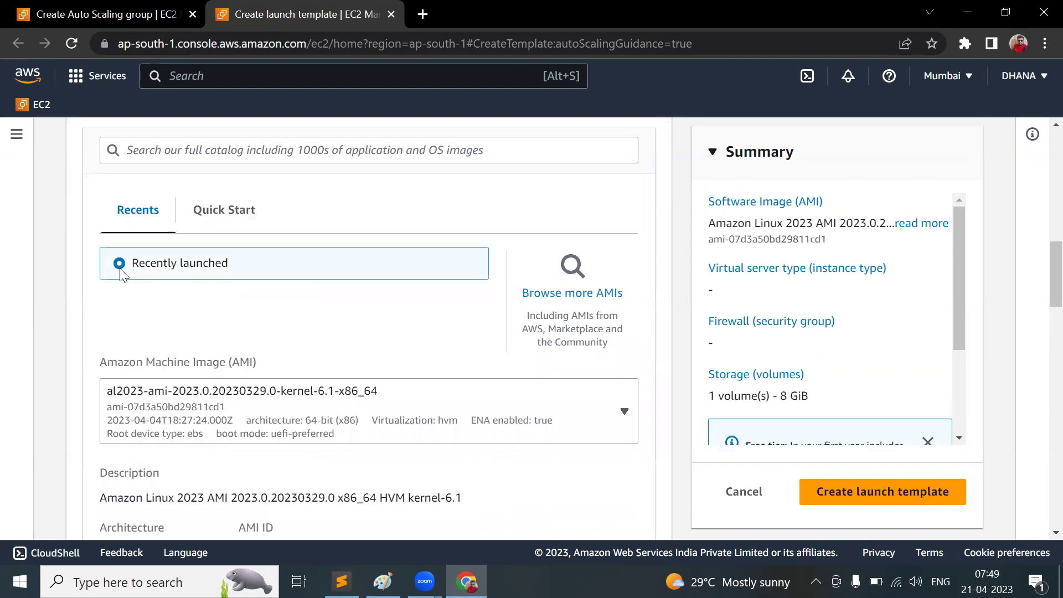
Replace the template's image with the 64-bit (x86) Amazon Linux 2023 AMI from the Quickstart catalog
left_click(528, 306)
scroll(443, 316, "down", 5)
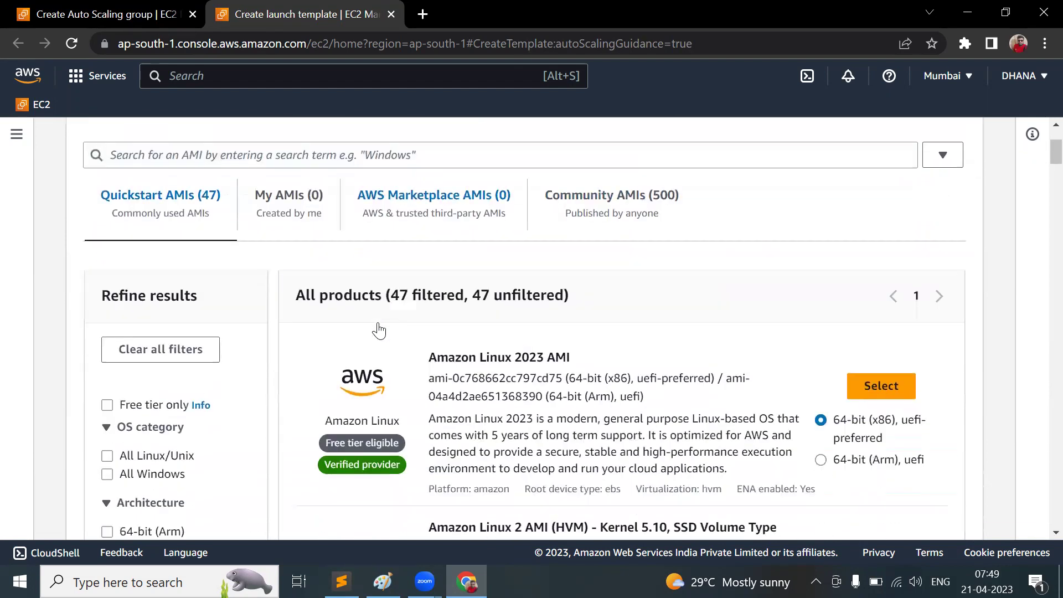
scroll(379, 322, "up", 3)
left_click(904, 404)
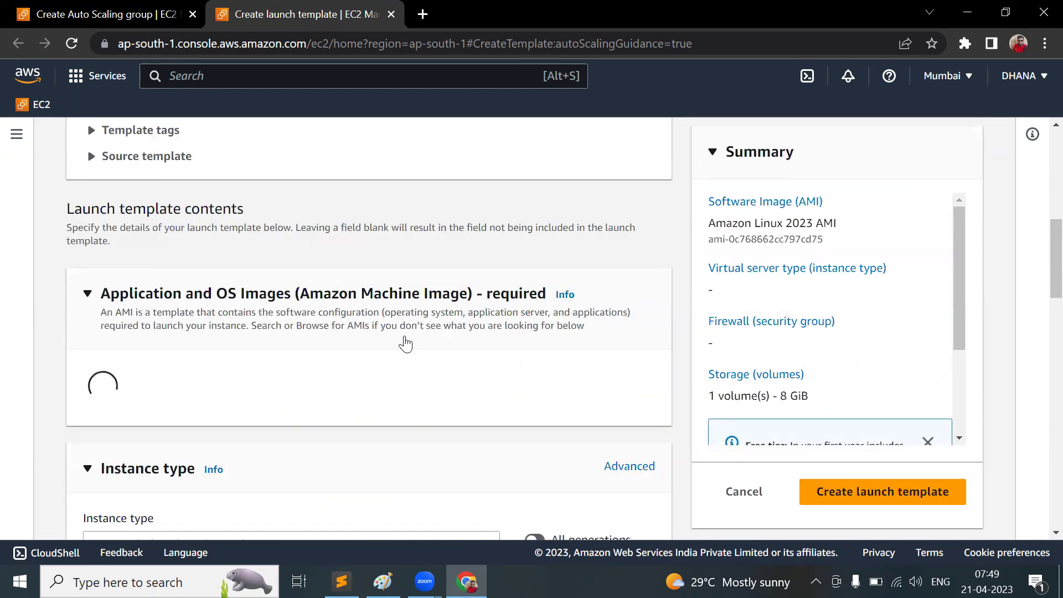
Set the launch template's instance type to t2.micro
scroll(406, 344, "down", 5)
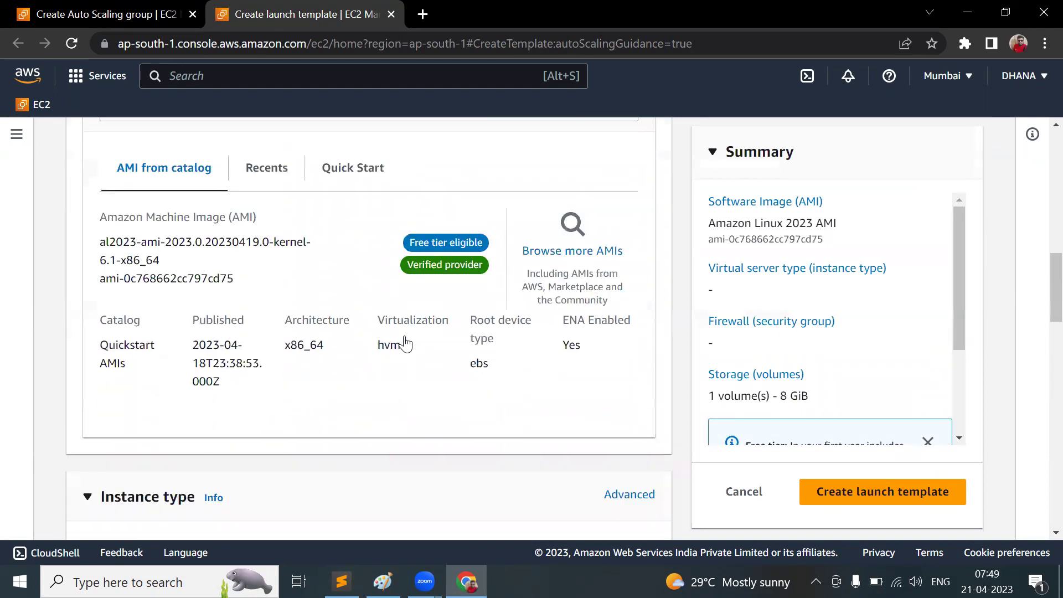
scroll(407, 343, "down", 4)
scroll(407, 343, "down", 1)
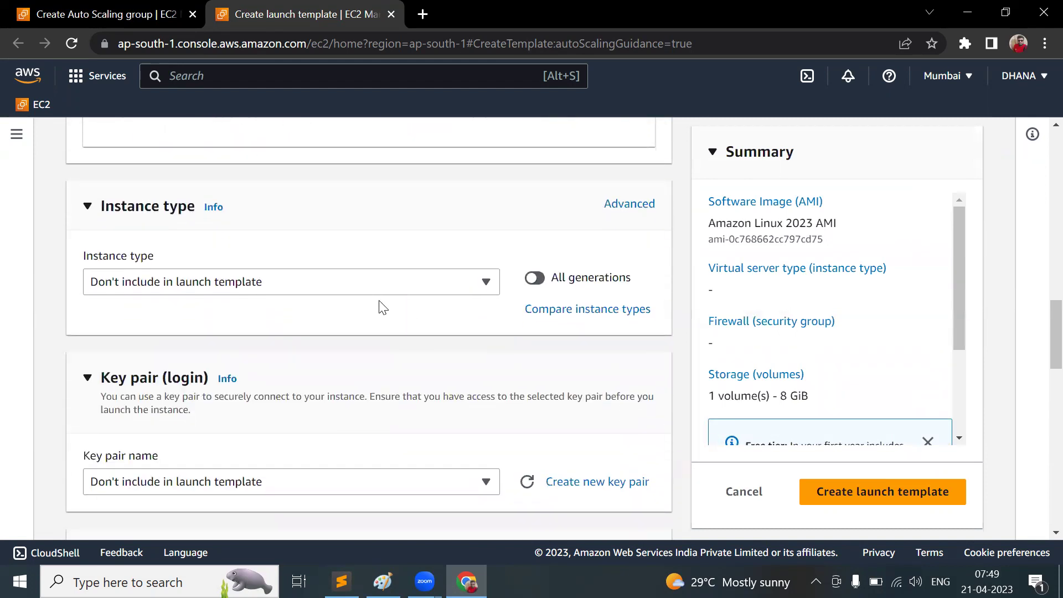
left_click(357, 291)
left_click(356, 289)
left_click(332, 281)
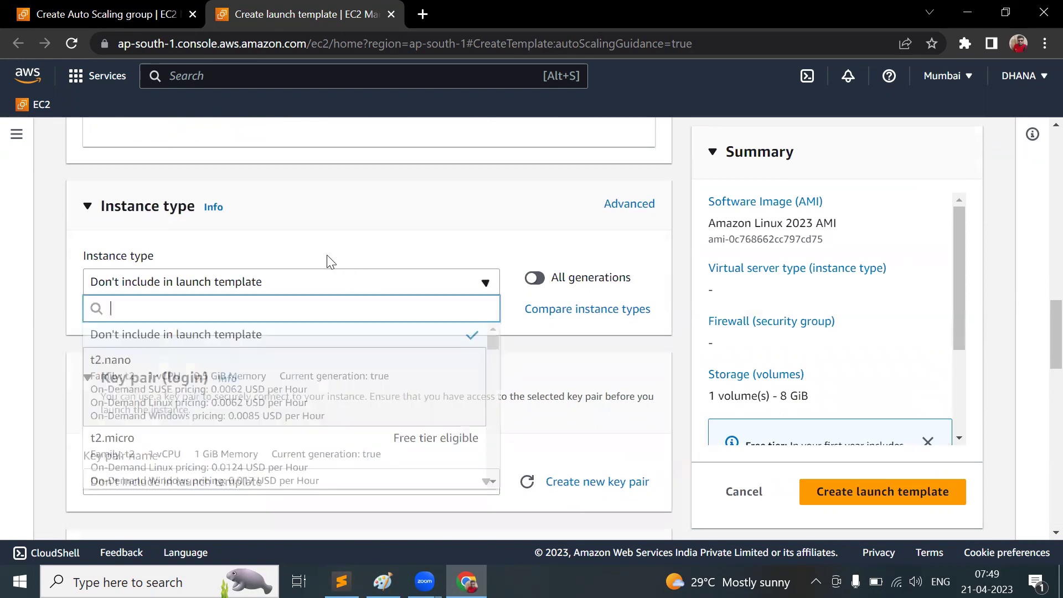
left_click(214, 461)
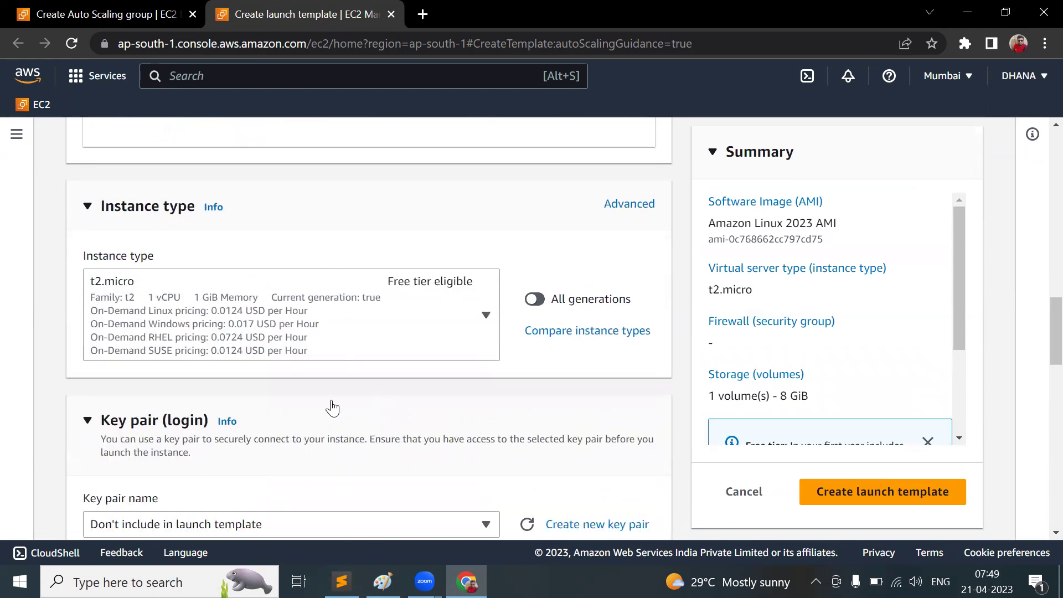
Keep the key pair name set to "Don't include in launch template"
scroll(332, 408, "down", 3)
left_click(262, 355)
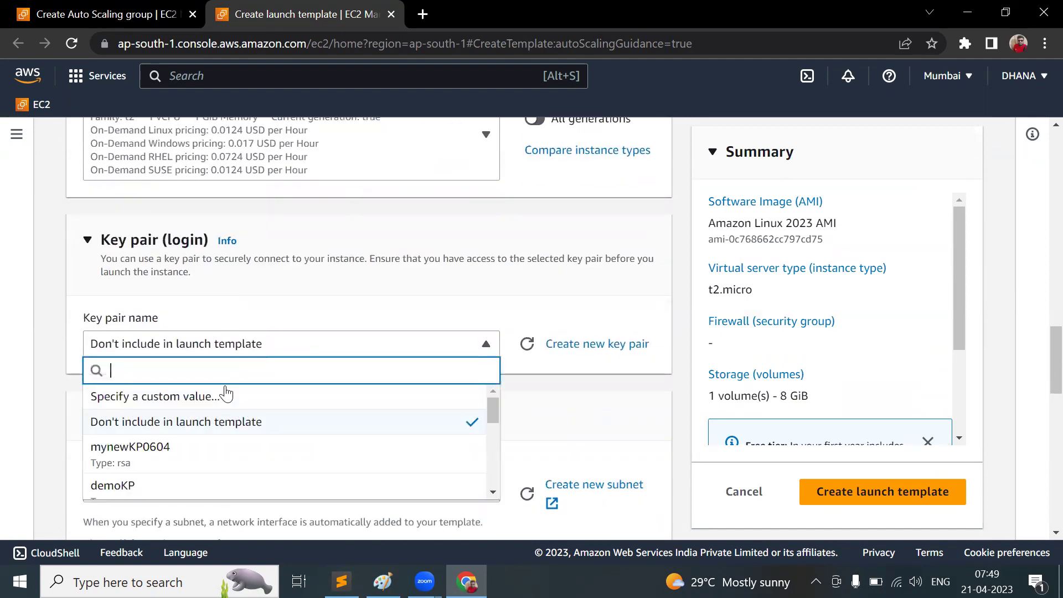
left_click(200, 438)
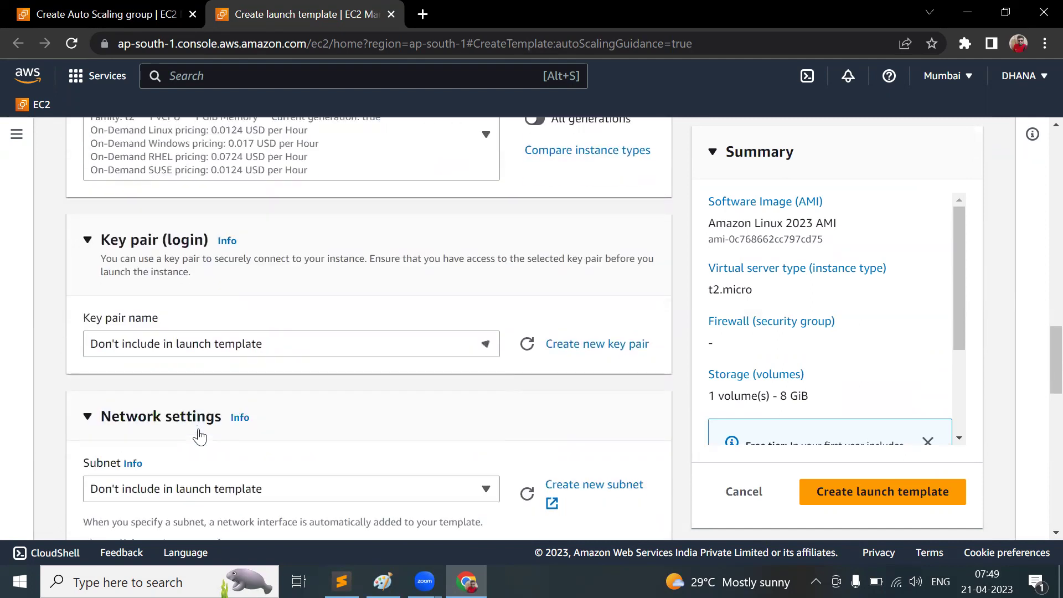
Select subnet-03cfa56869bfbbc43 in availability zone ap-south-1b as the template's subnet
scroll(266, 348, "down", 4)
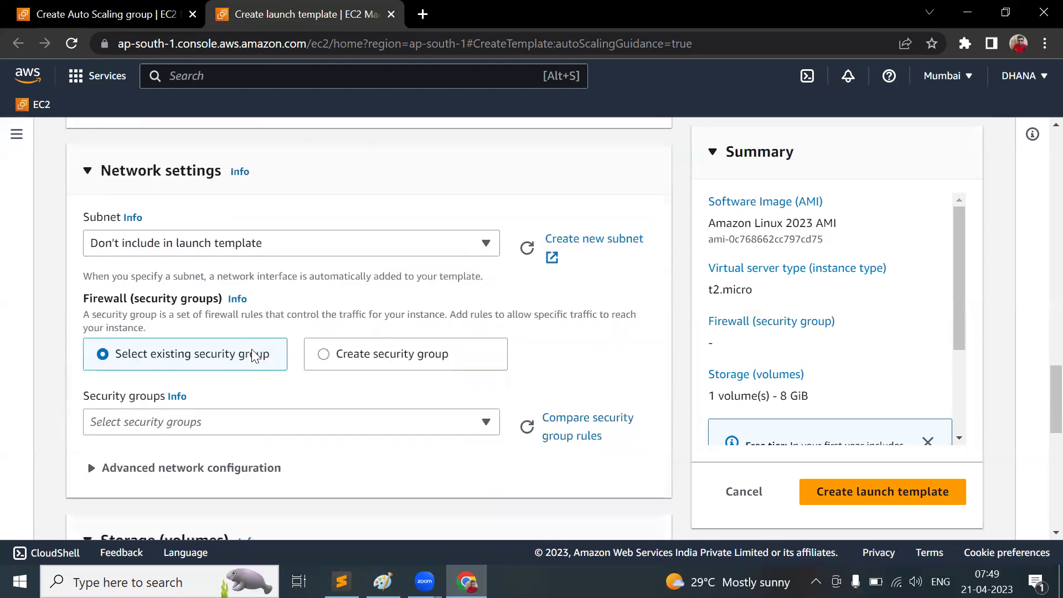
left_click(272, 260)
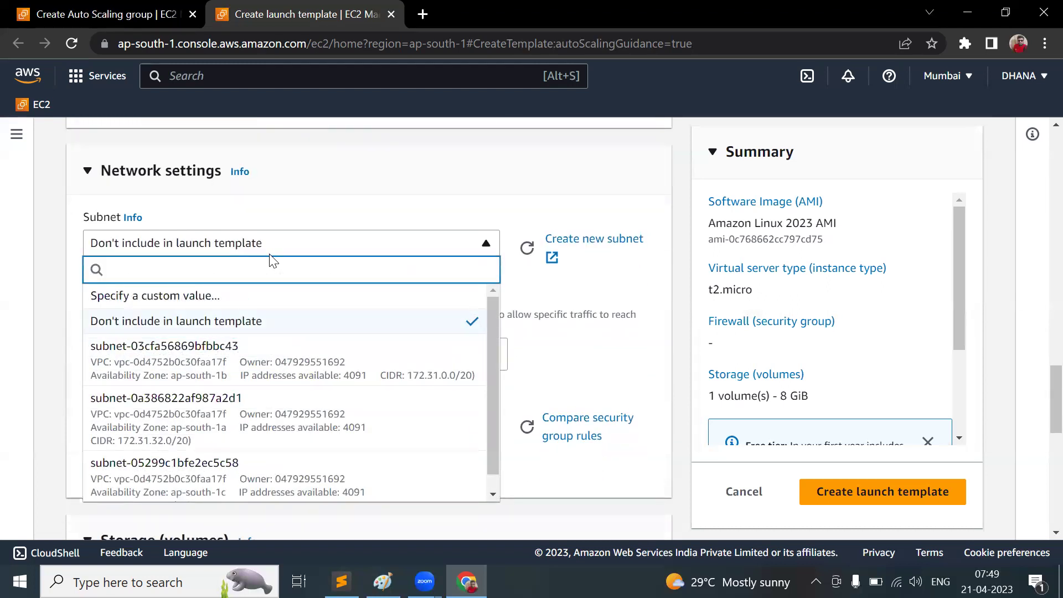
scroll(241, 417, "down", 1)
scroll(241, 409, "up", 1)
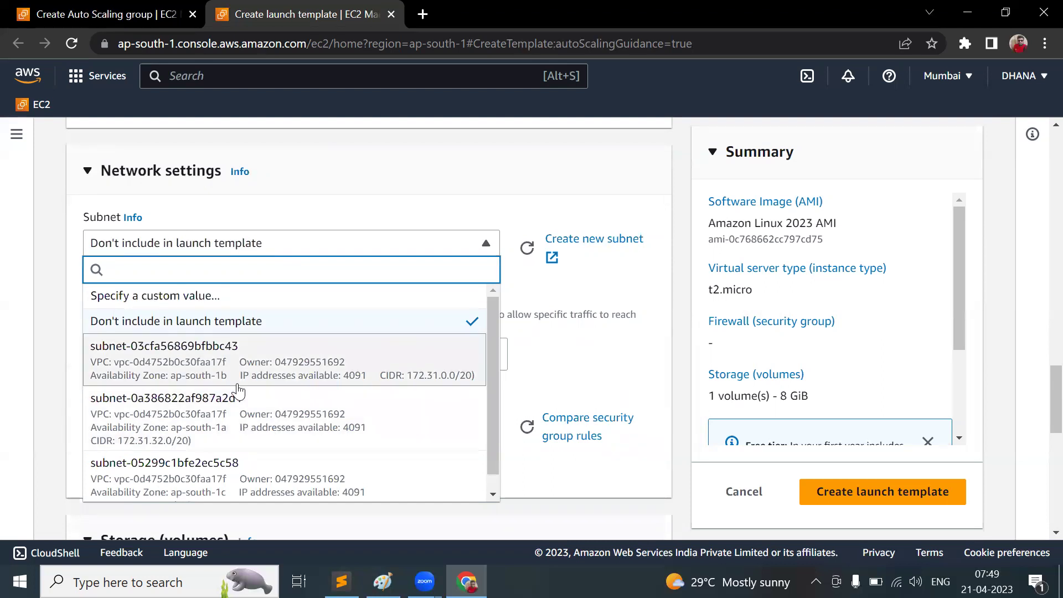
left_click(238, 386)
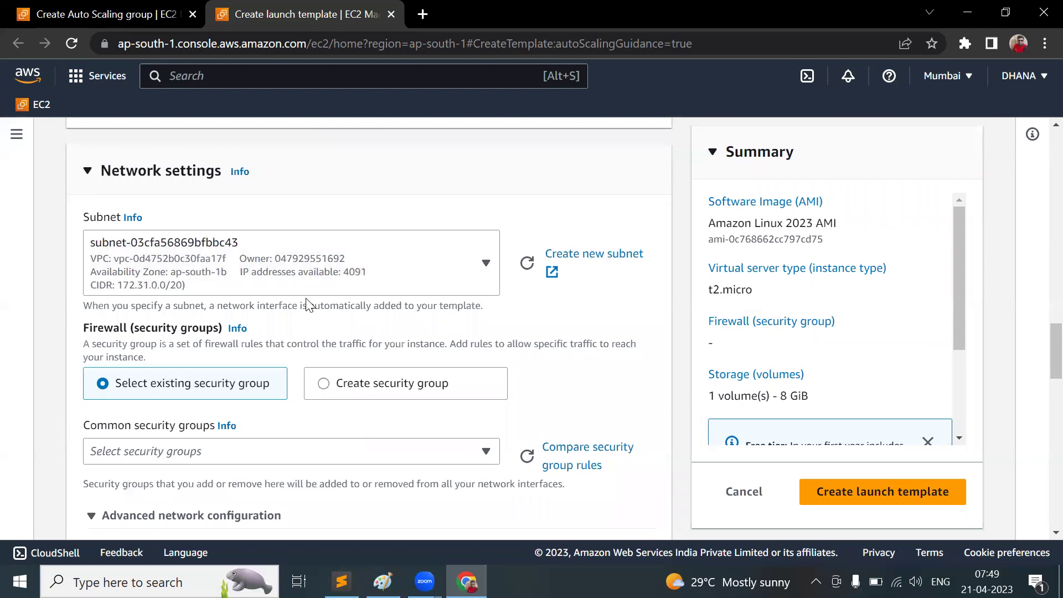
Look through the existing common security groups and close the list without choosing one
scroll(307, 304, "down", 4)
left_click(200, 242)
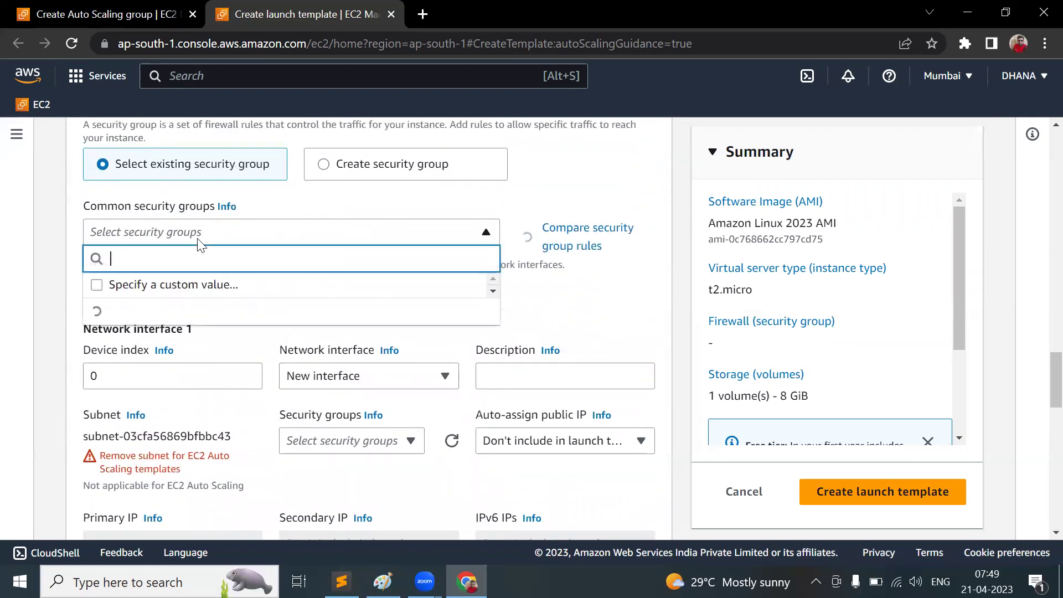
scroll(173, 429, "down", 3)
scroll(174, 429, "down", 15)
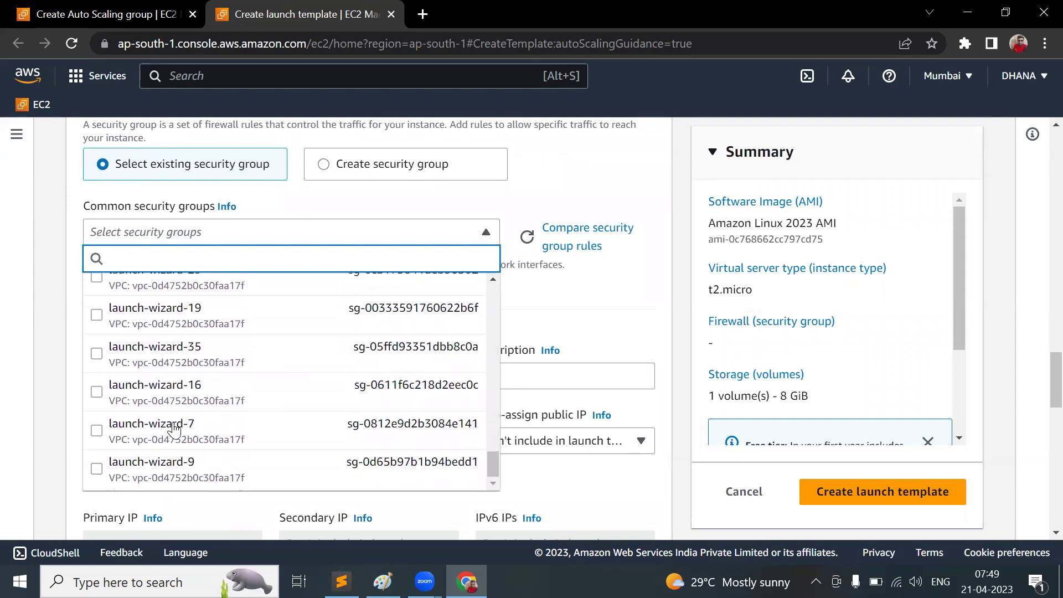
left_click(39, 255)
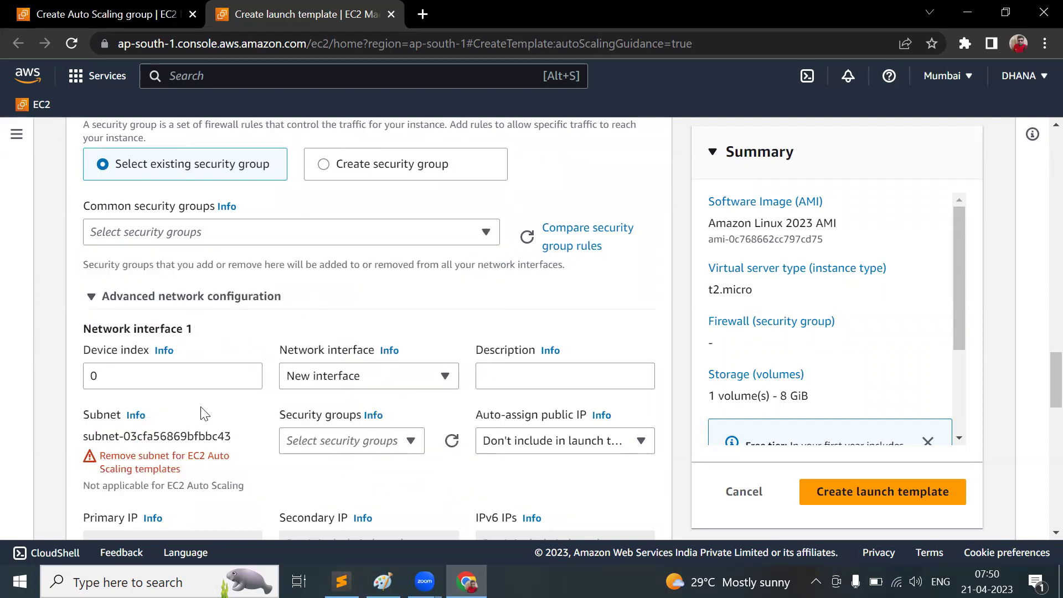
Expand the AMI root volume's details and examine the storage settings and the remaining template sections
scroll(204, 414, "down", 5)
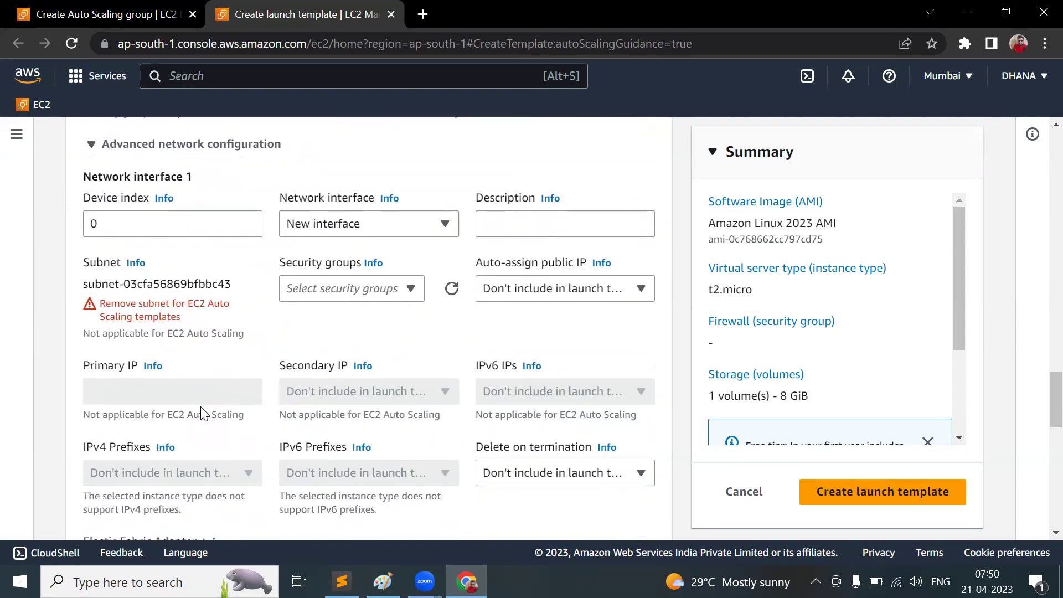
scroll(205, 414, "down", 1)
scroll(202, 414, "down", 10)
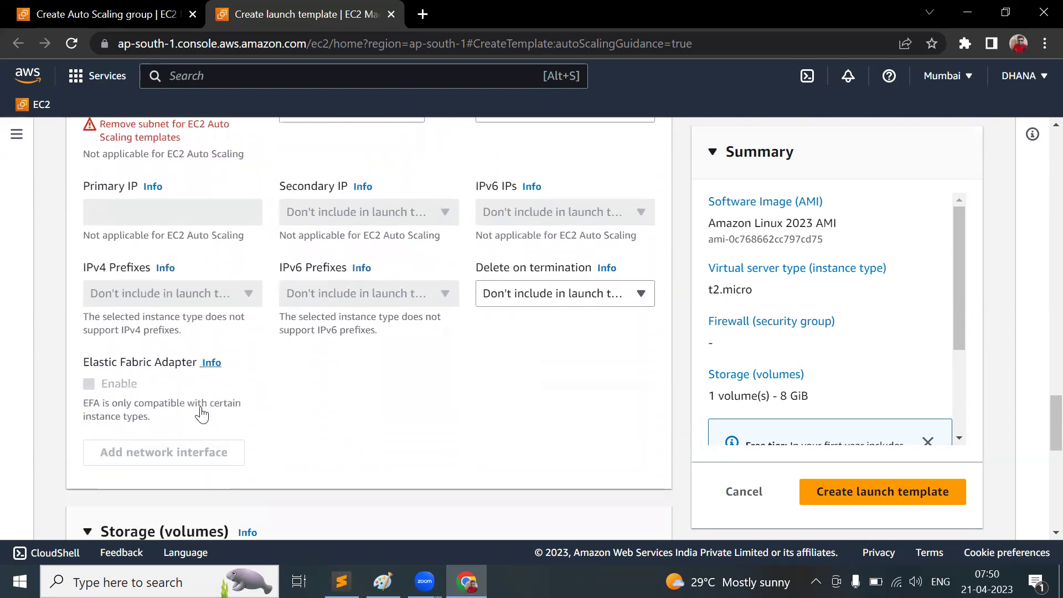
scroll(202, 410, "up", 3)
left_click(158, 253)
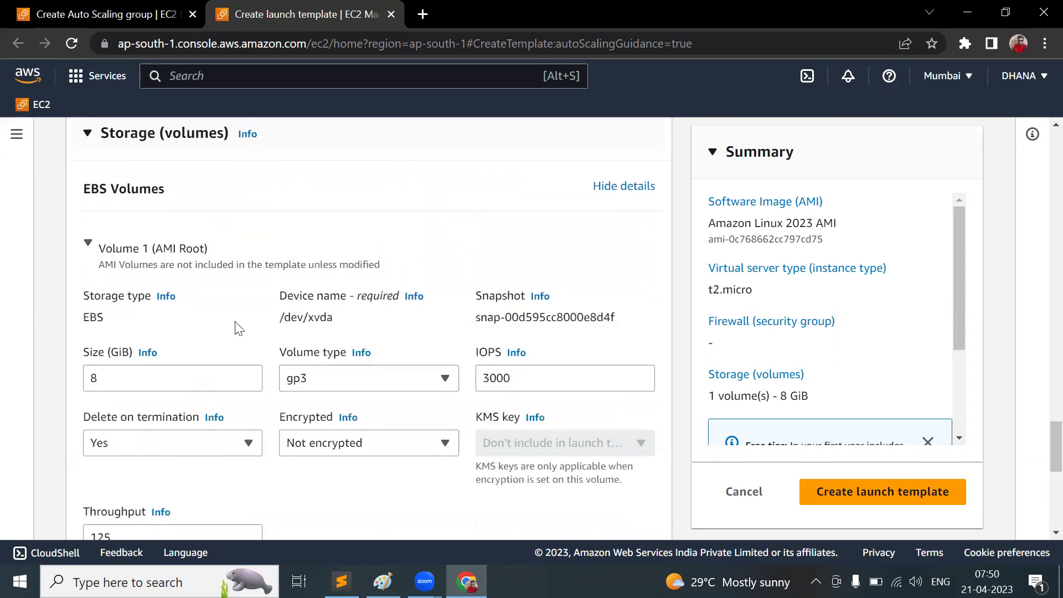
scroll(238, 370, "down", 7)
scroll(238, 368, "down", 1)
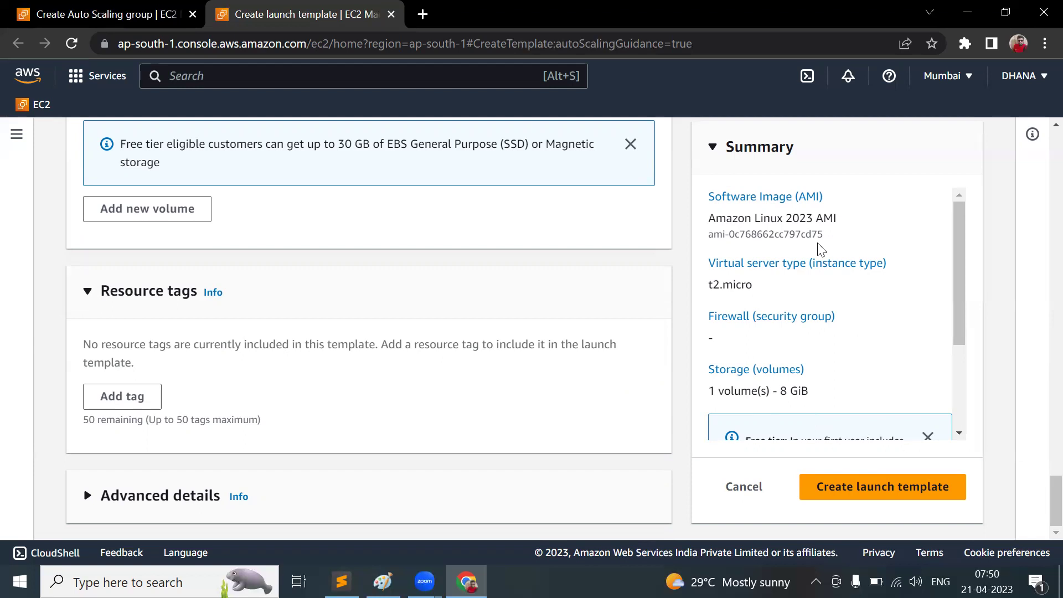
Try to create the launch template with the subnet included and examine the subnet entries in the network settings
left_click(896, 494)
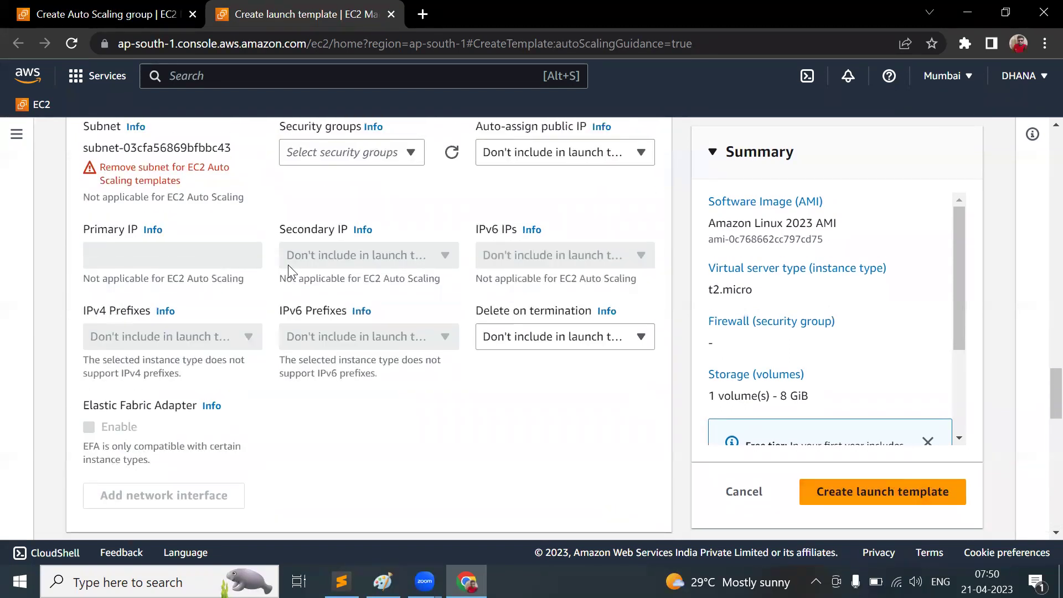
scroll(287, 266, "up", 5)
scroll(287, 266, "down", 1)
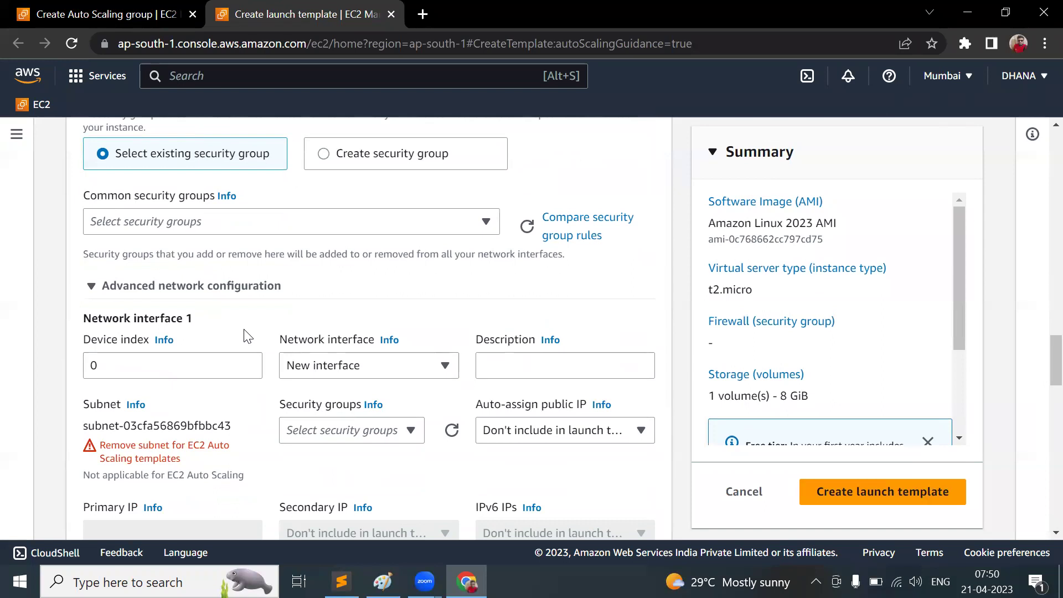
scroll(247, 336, "up", 4)
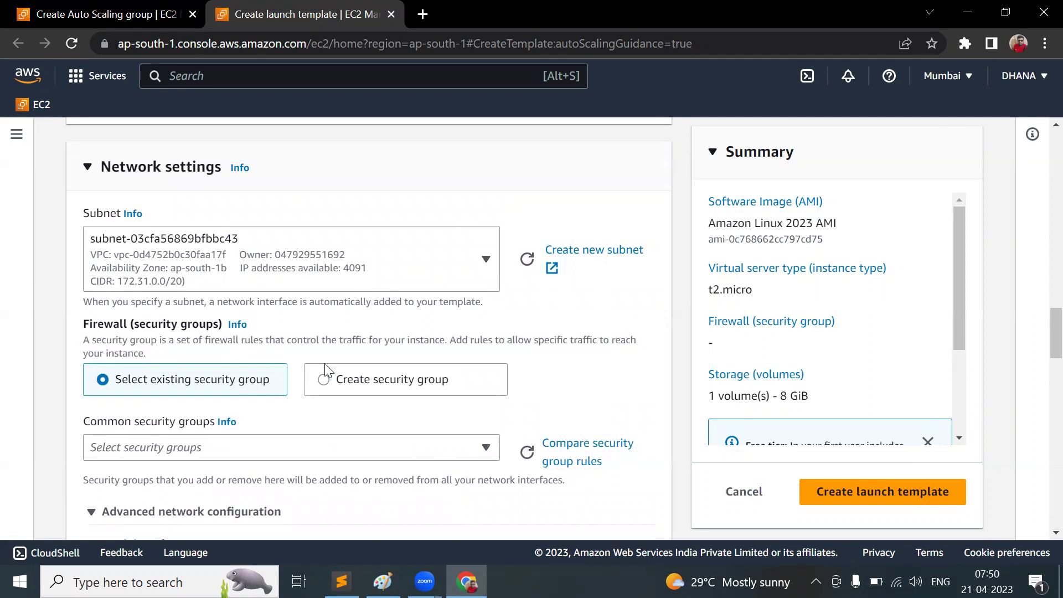
scroll(325, 370, "down", 5)
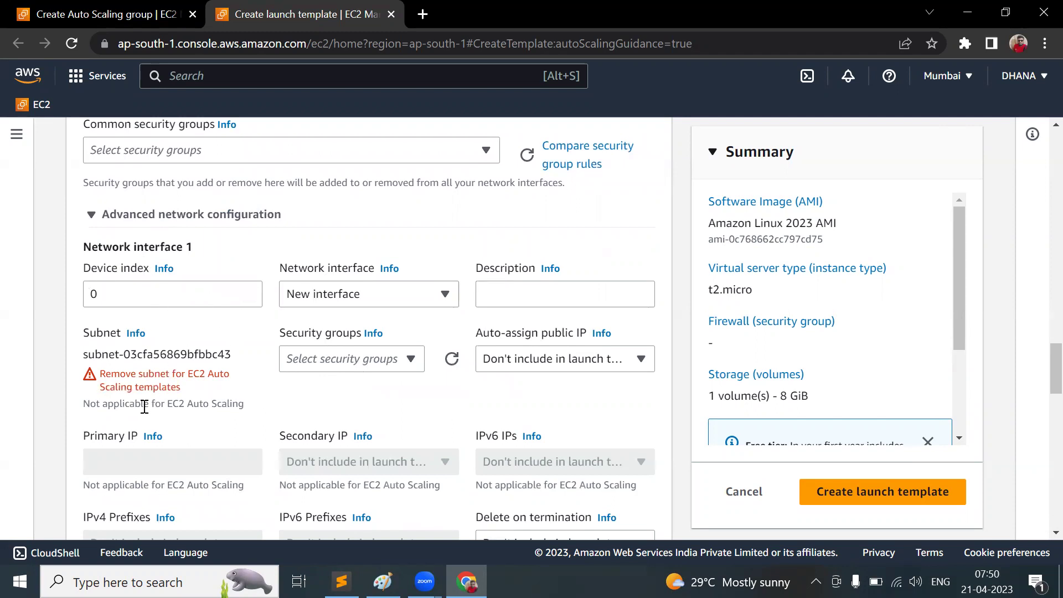
scroll(252, 370, "up", 5)
scroll(252, 370, "up", 2)
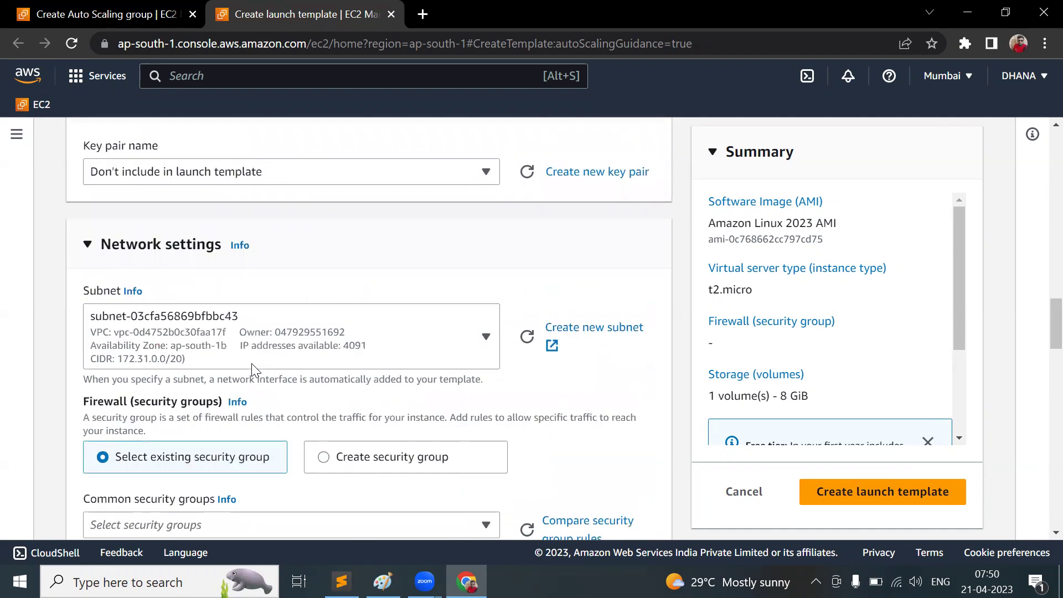
Set the subnet in the network settings to "Don't include in launch template"
scroll(260, 326, "down", 1)
left_click(262, 324)
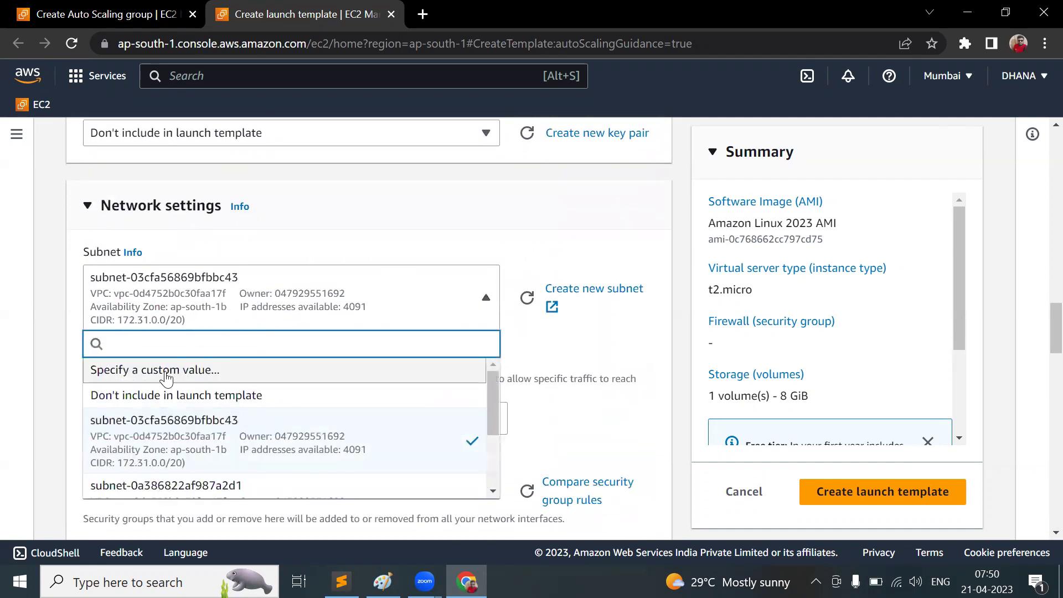
left_click(167, 370)
left_click(677, 437)
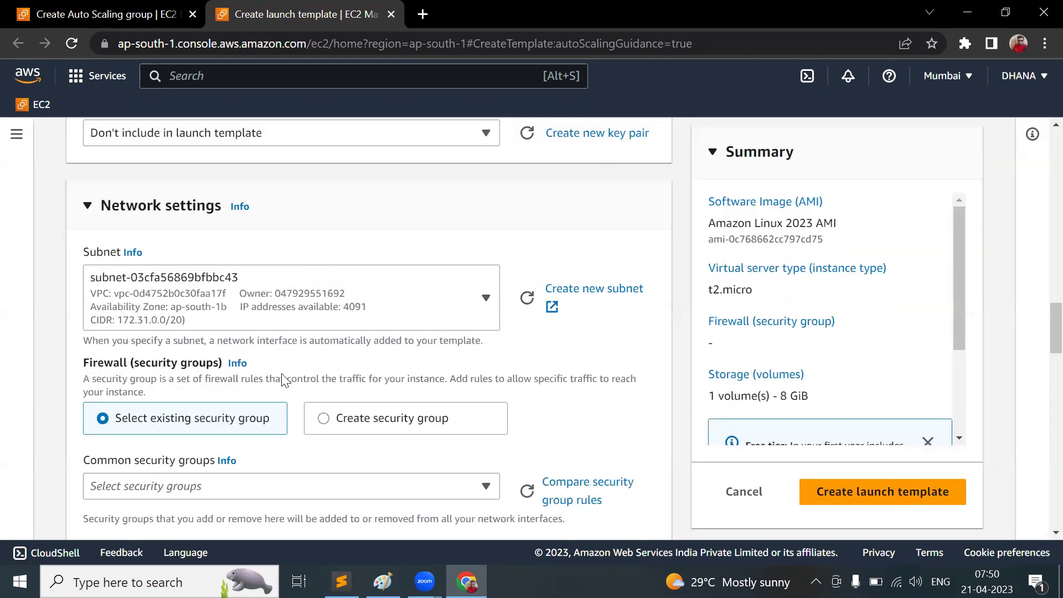
left_click(277, 325)
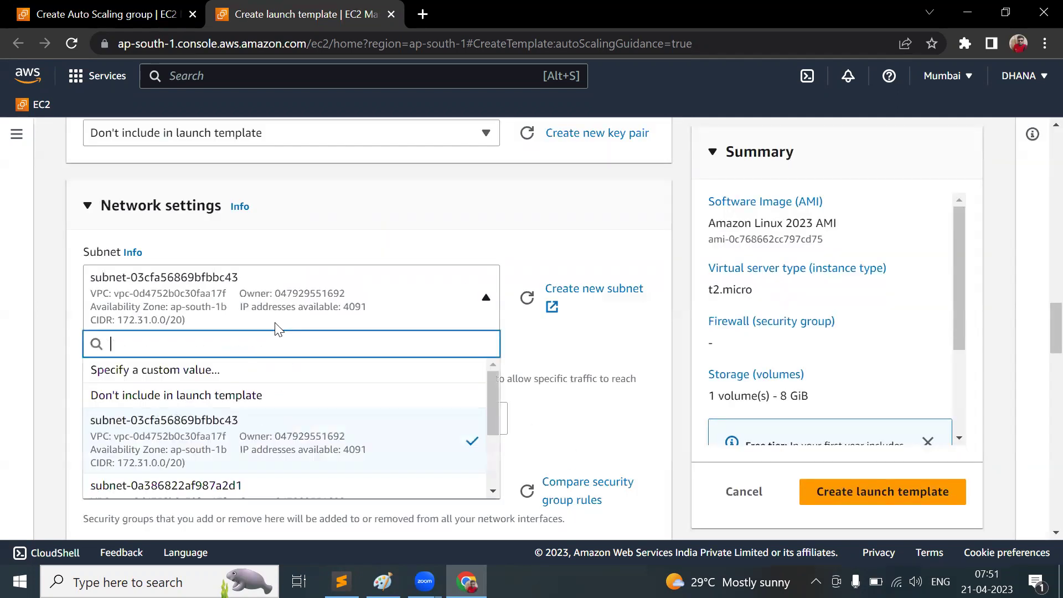
left_click(193, 396)
Create the launch template and open the list of launch templates
scroll(418, 397, "down", 8)
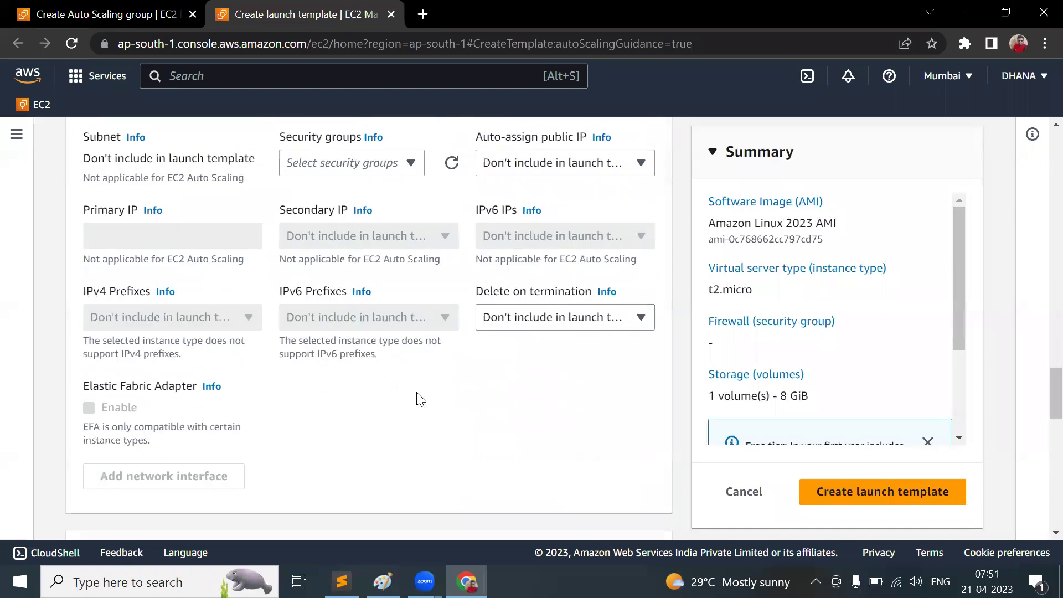
scroll(420, 398, "down", 10)
left_click(842, 491)
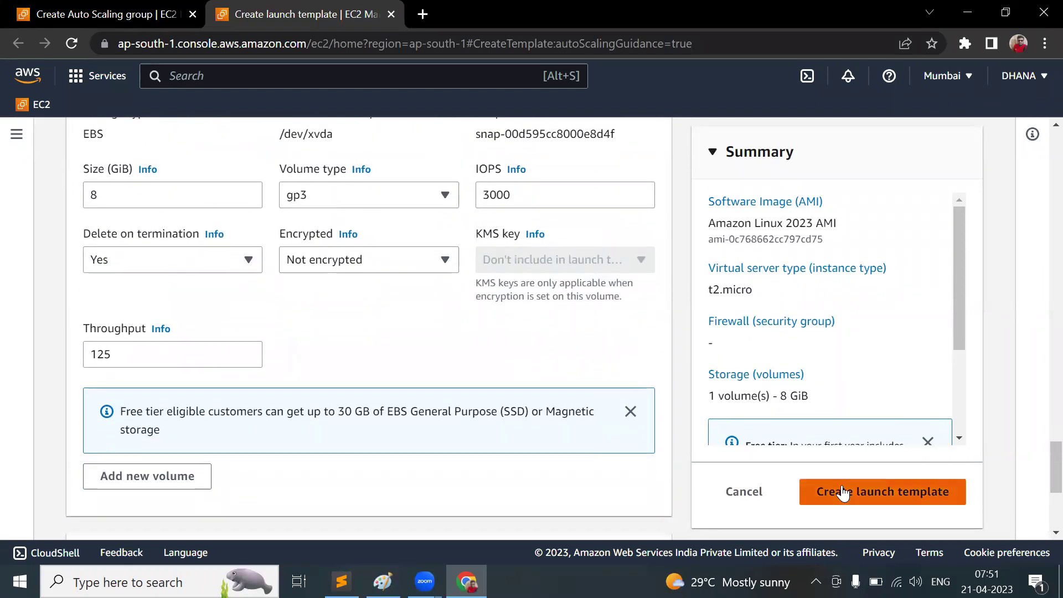
scroll(213, 419, "down", 4)
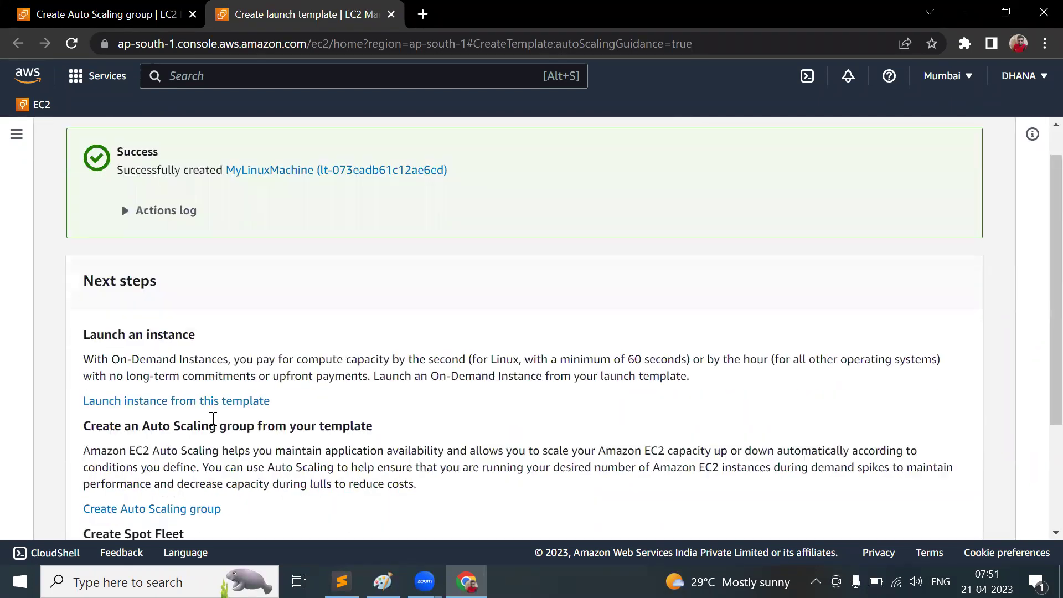
scroll(214, 251, "up", 4)
left_click(182, 143)
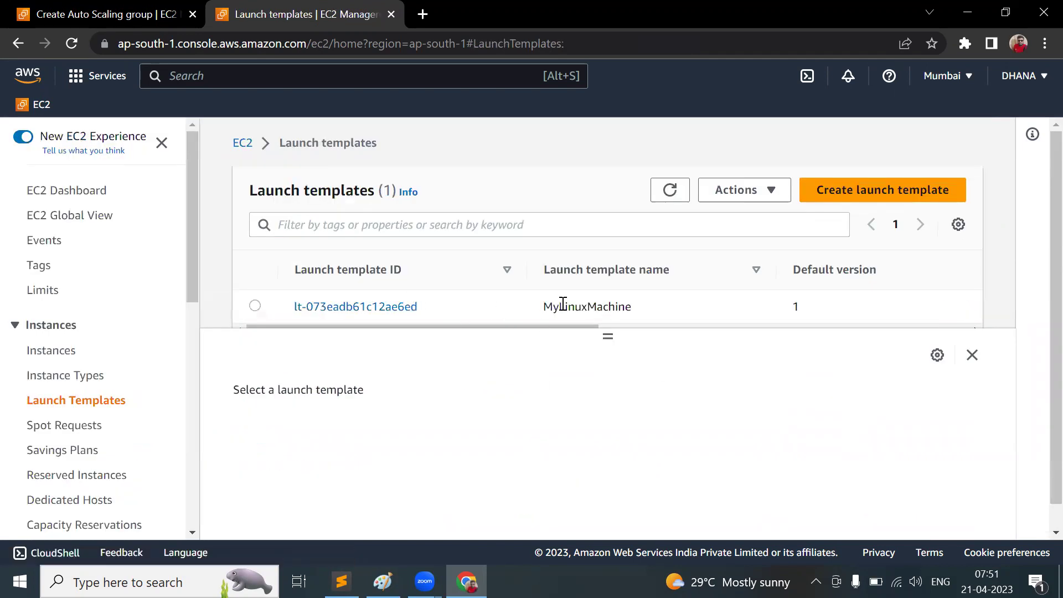
Return to the Create Auto Scaling group page, refresh its launch templates and select MyLinuxMachine
left_click(77, 8)
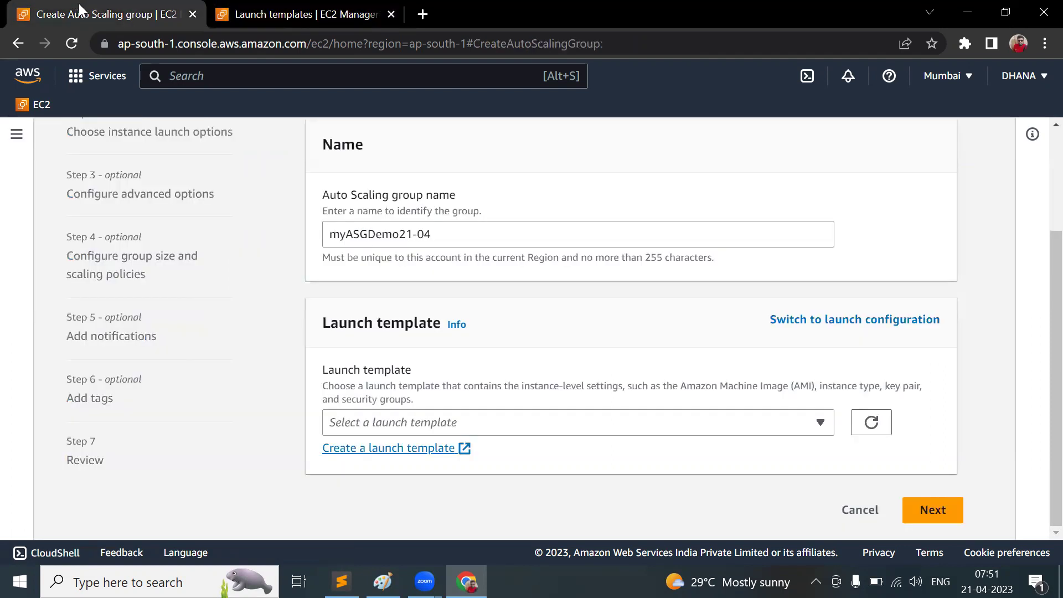
left_click(871, 423)
left_click(785, 432)
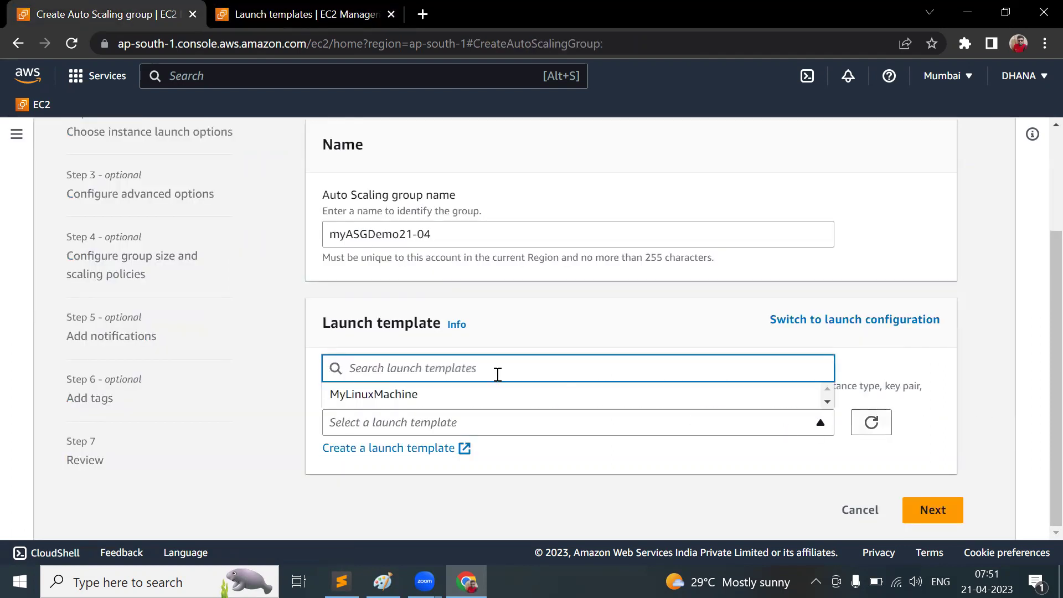
left_click(457, 395)
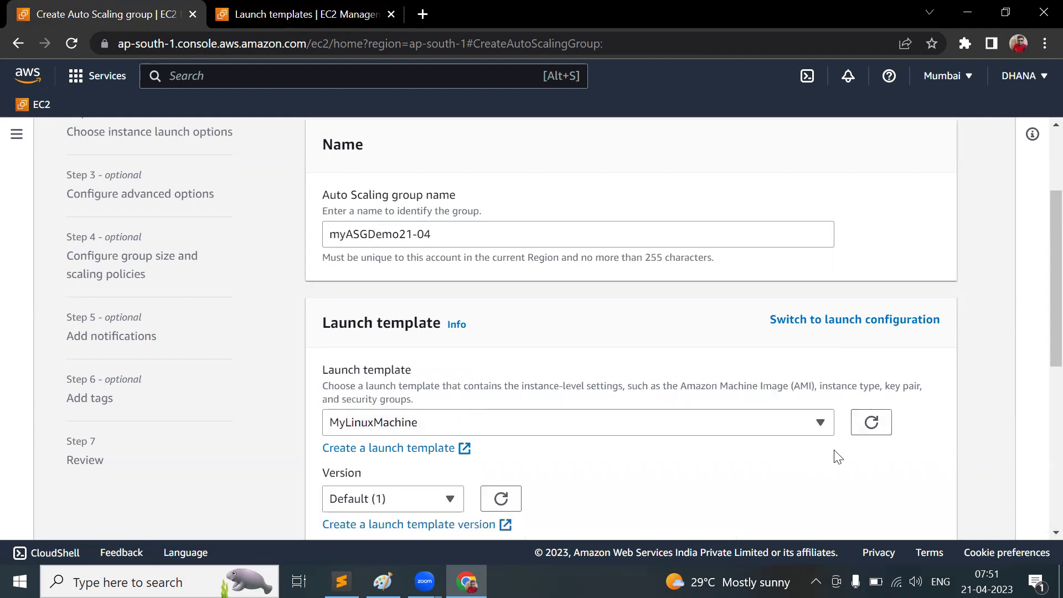
scroll(837, 456, "down", 6)
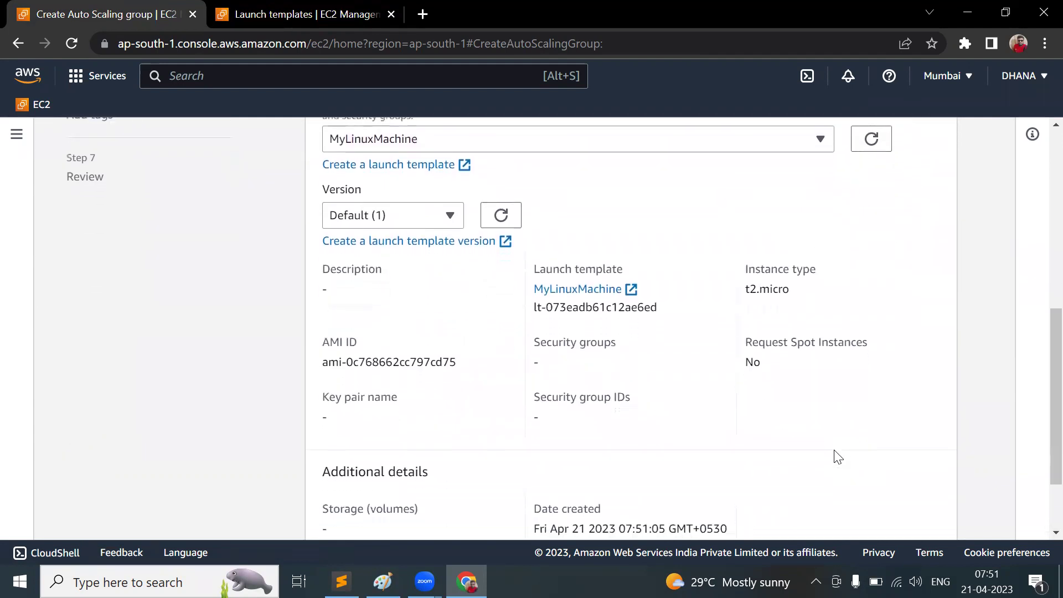
Choose the ap-south-1a and ap-south-1b default subnets in the instance launch options and continue to the advanced options
scroll(837, 457, "down", 1)
left_click(933, 509)
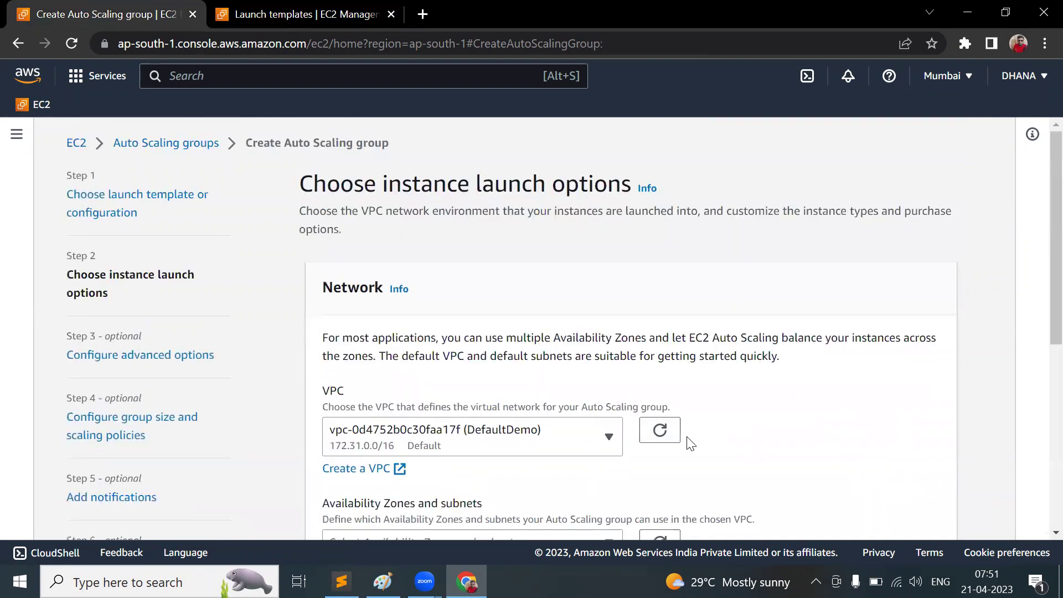
scroll(689, 443, "down", 3)
left_click(540, 363)
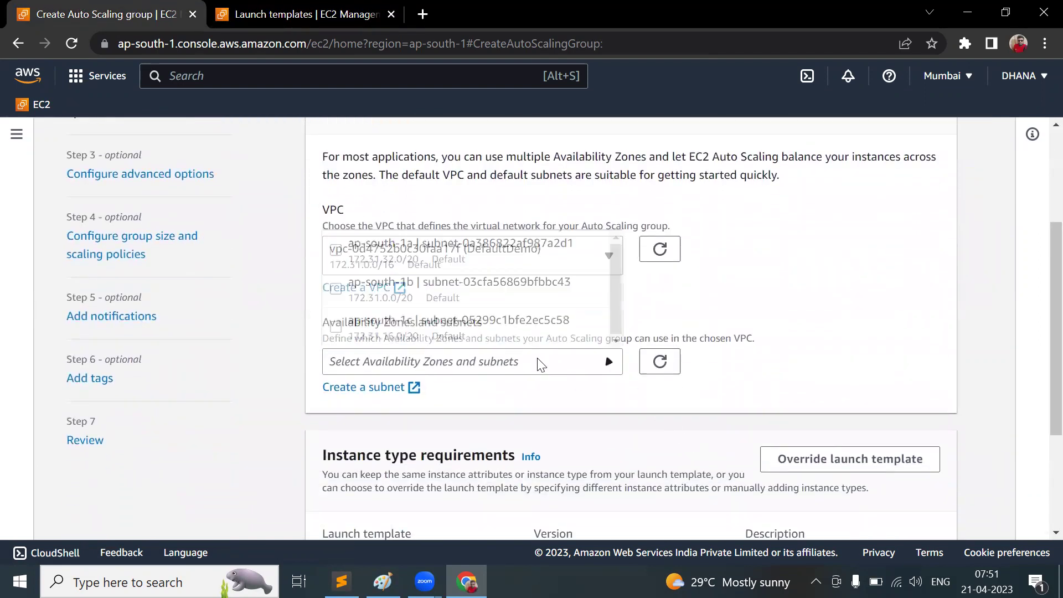
left_click(502, 249)
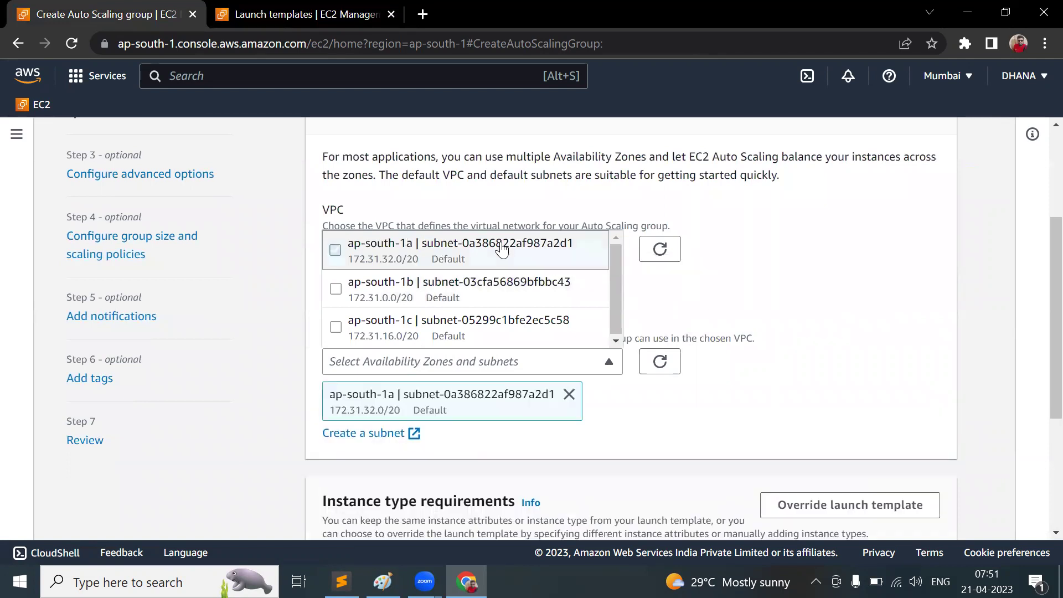
left_click(560, 312)
left_click(796, 429)
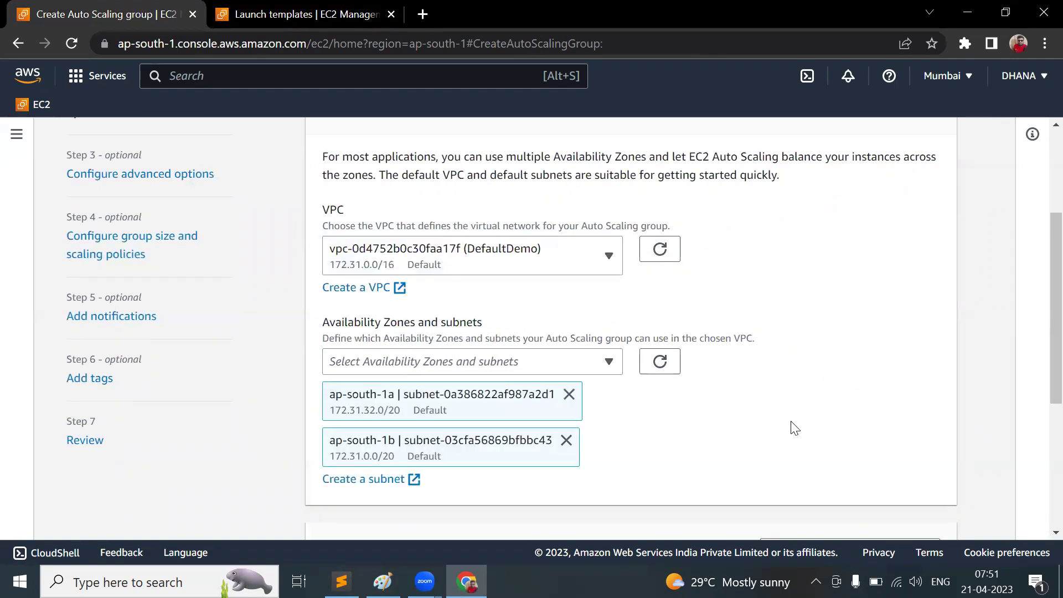
scroll(794, 428, "down", 5)
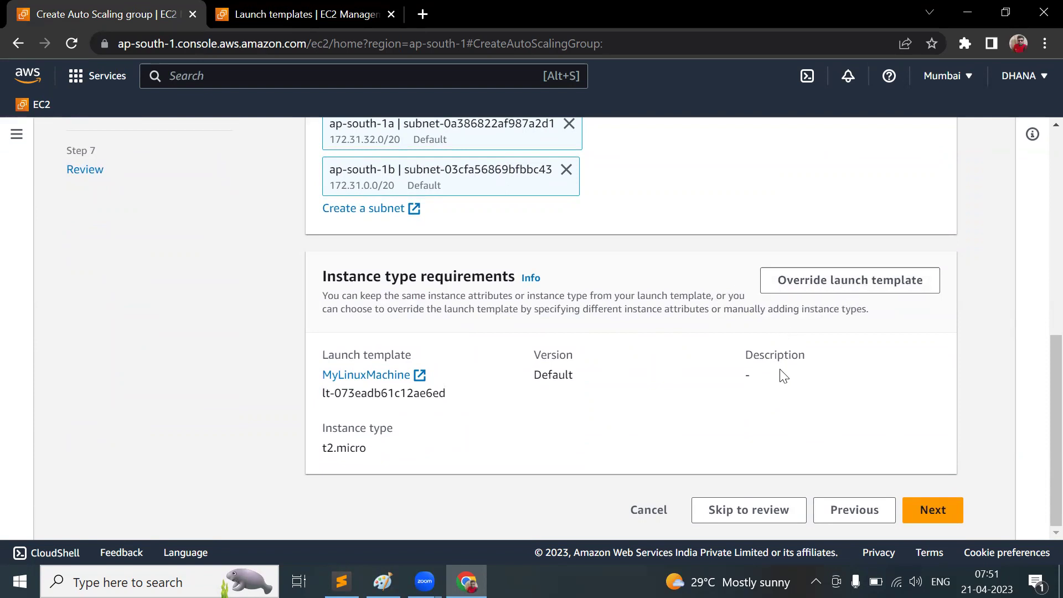
left_click(911, 498)
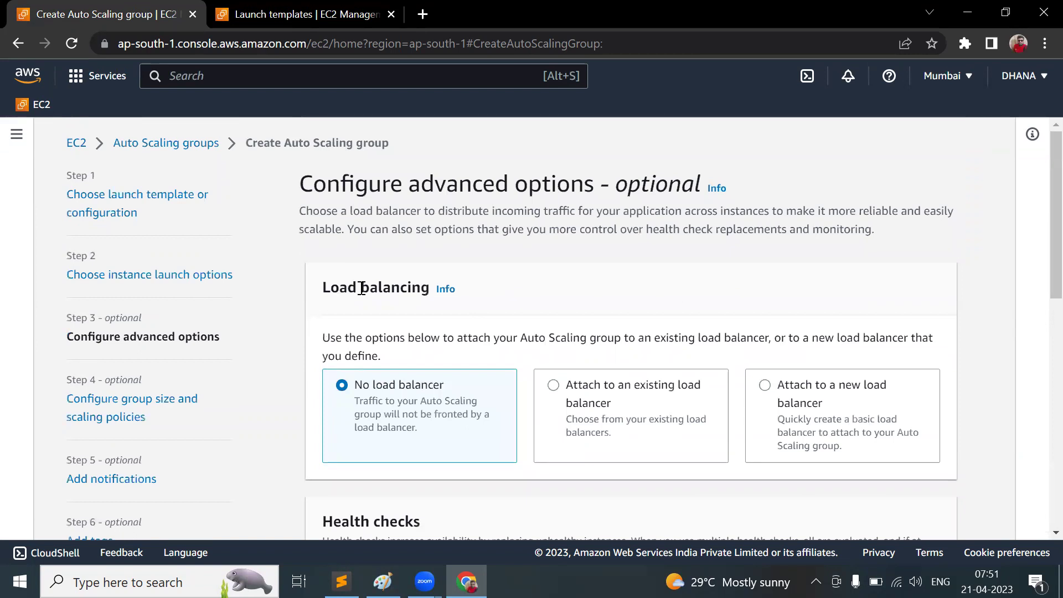
Switch to Paint and draw a short diagonal line of about 43 × 37 px beside the upper corner of the ELB box
left_click(382, 581)
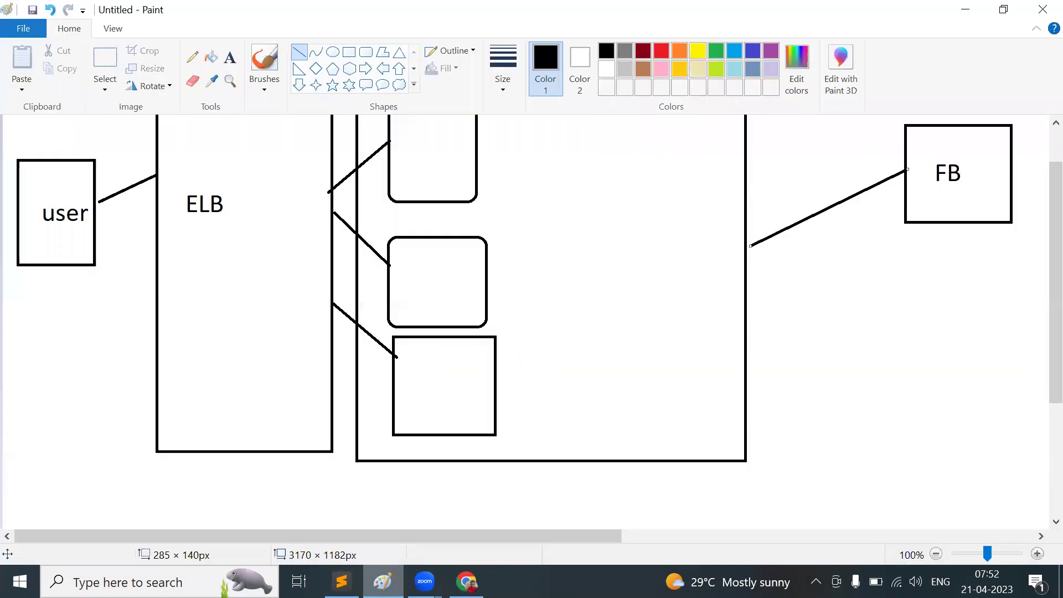
scroll(510, 230, "up", 2)
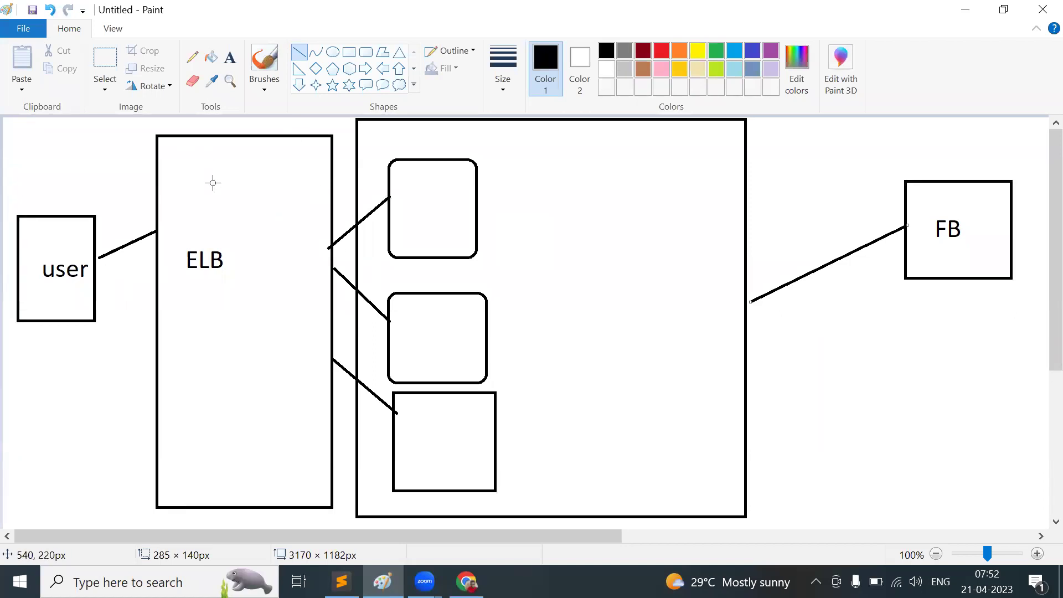
mouse_move(110, 142)
left_mouse_down()
mouse_move(123, 145)
mouse_move(135, 122)
left_mouse_up()
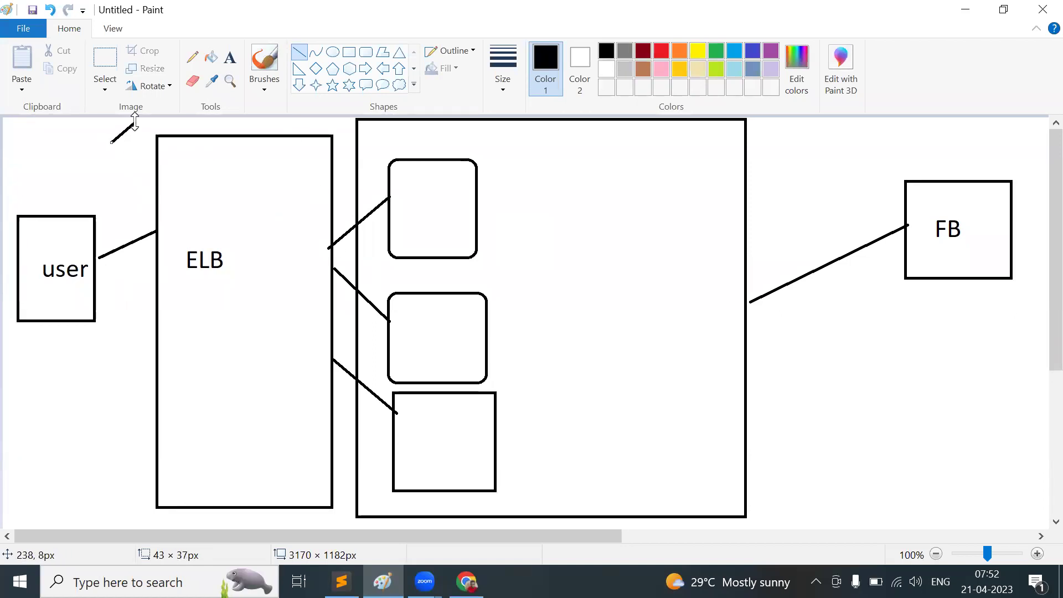
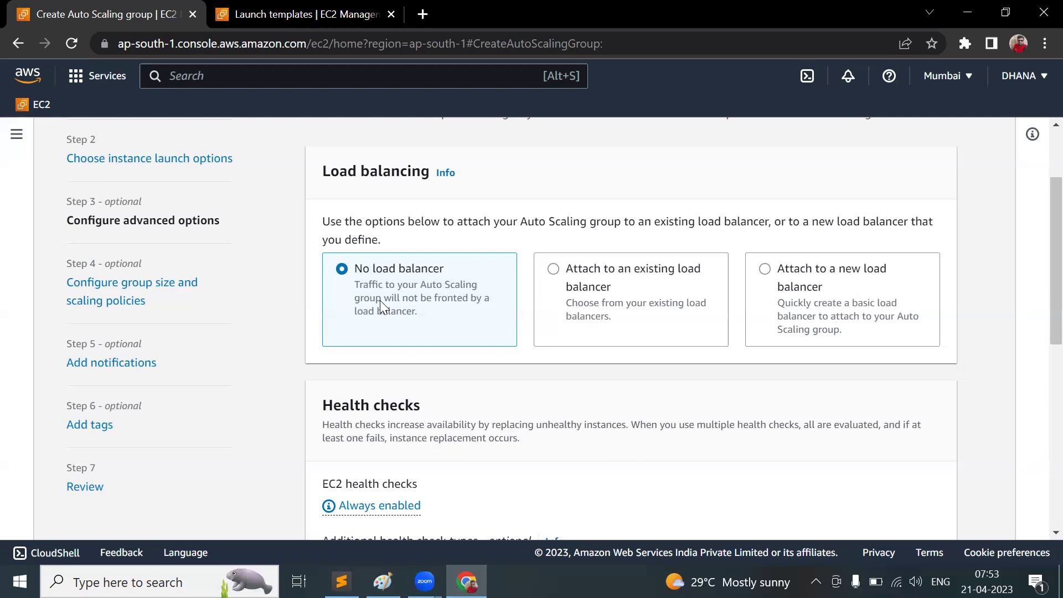
Review the load balancing, health check and additional settings, keep their defaults and continue to the group size and scaling policies
scroll(379, 300, "down", 5)
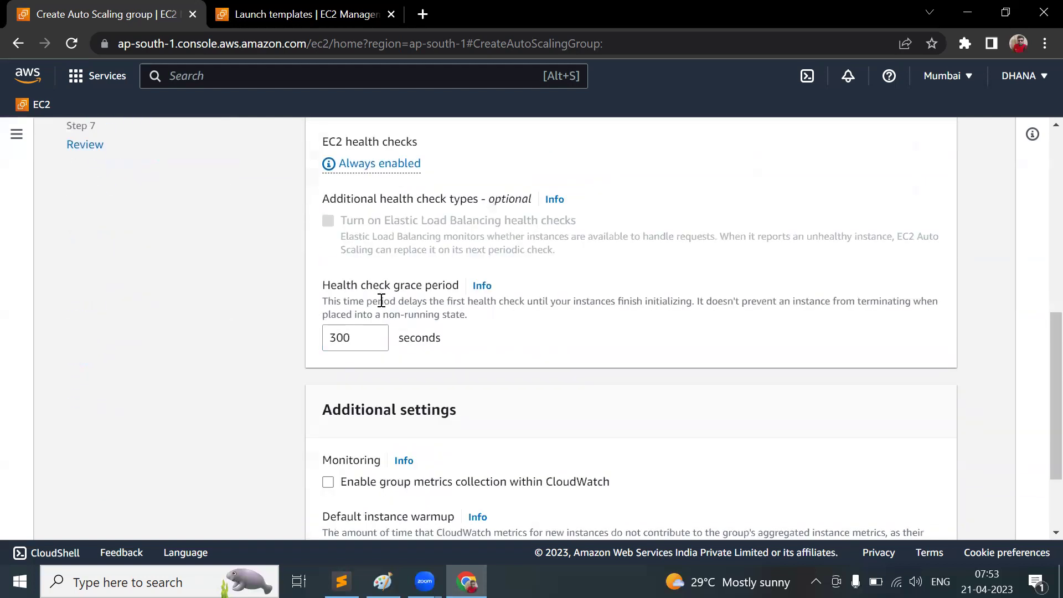
scroll(380, 300, "up", 3)
scroll(427, 228, "down", 1)
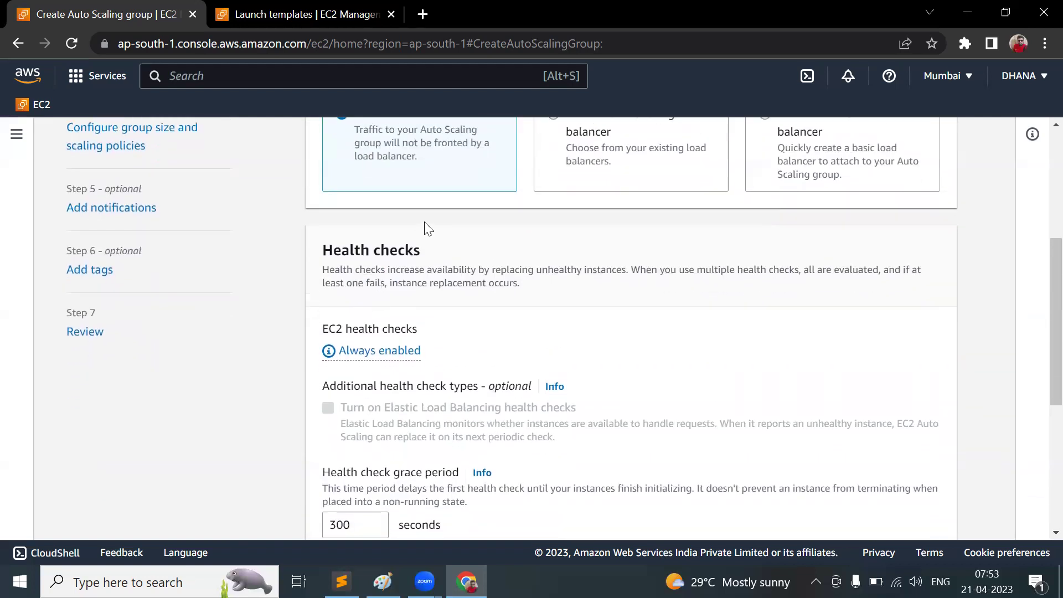
double_click(368, 252)
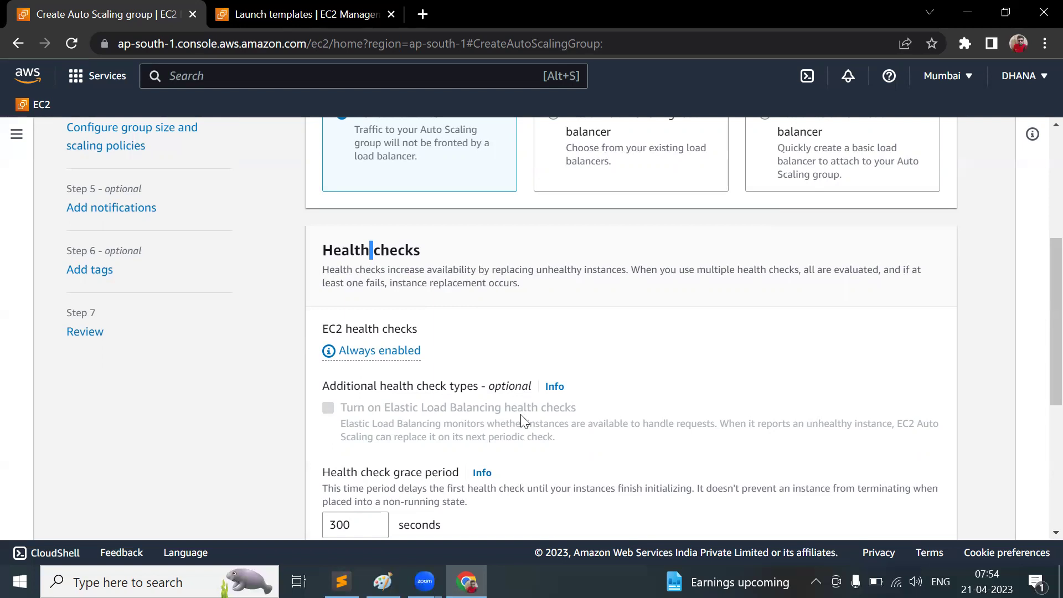
scroll(521, 420, "down", 3)
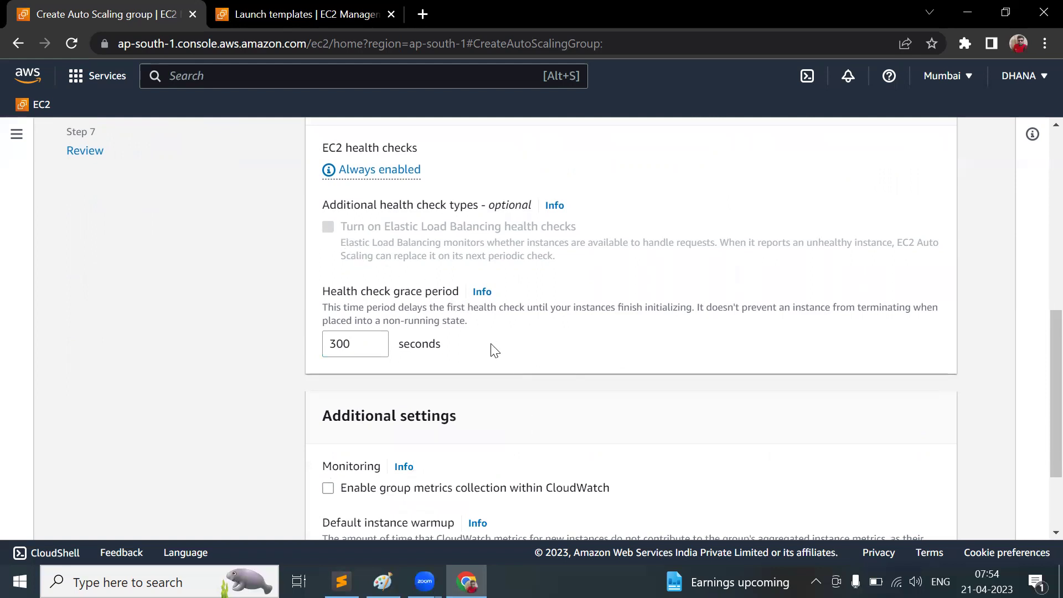
scroll(492, 349, "down", 2)
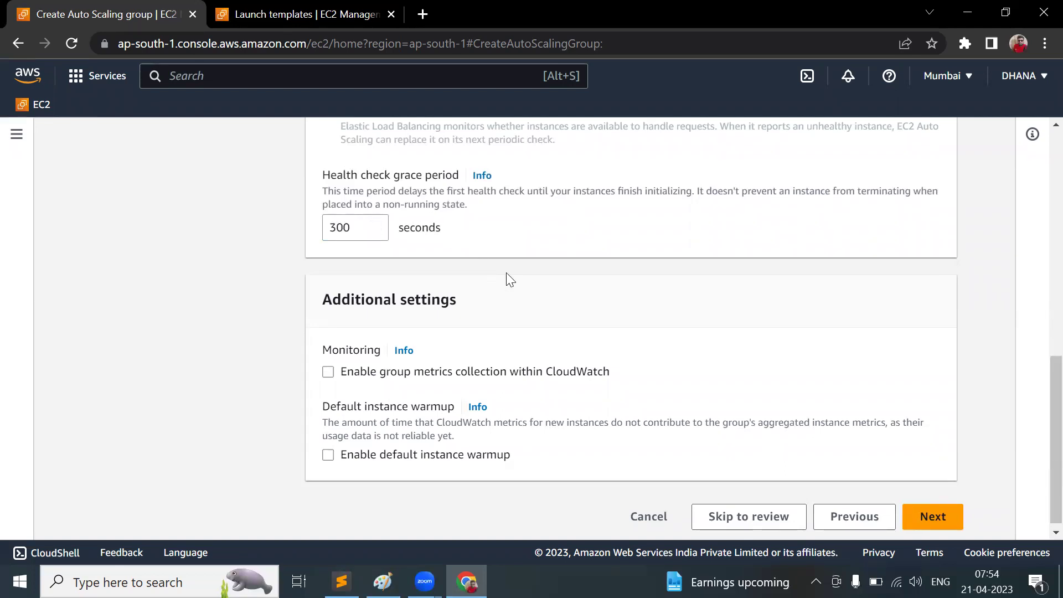
scroll(505, 278, "down", 1)
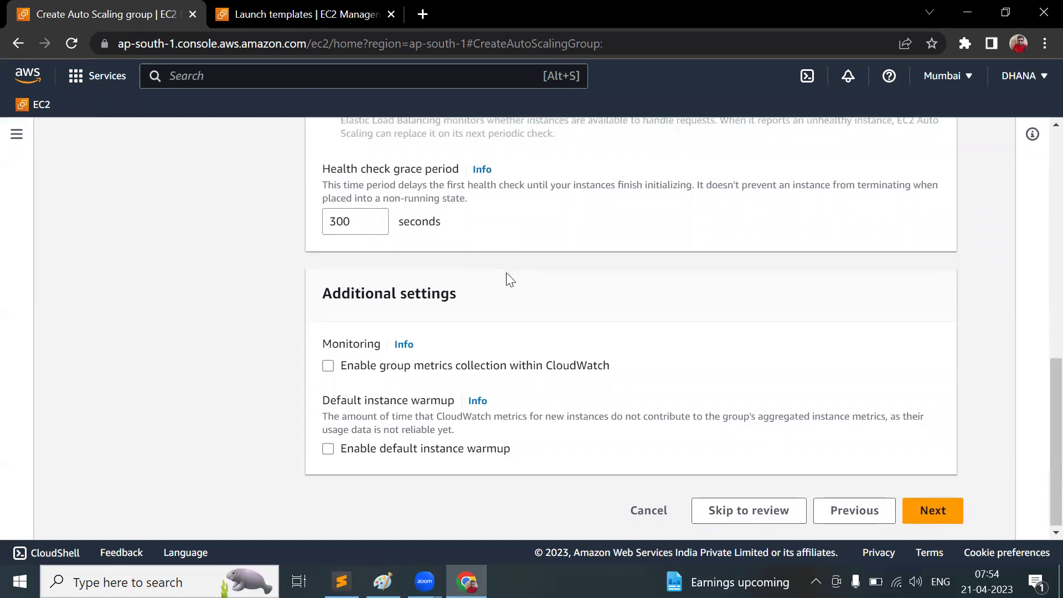
left_click(929, 498)
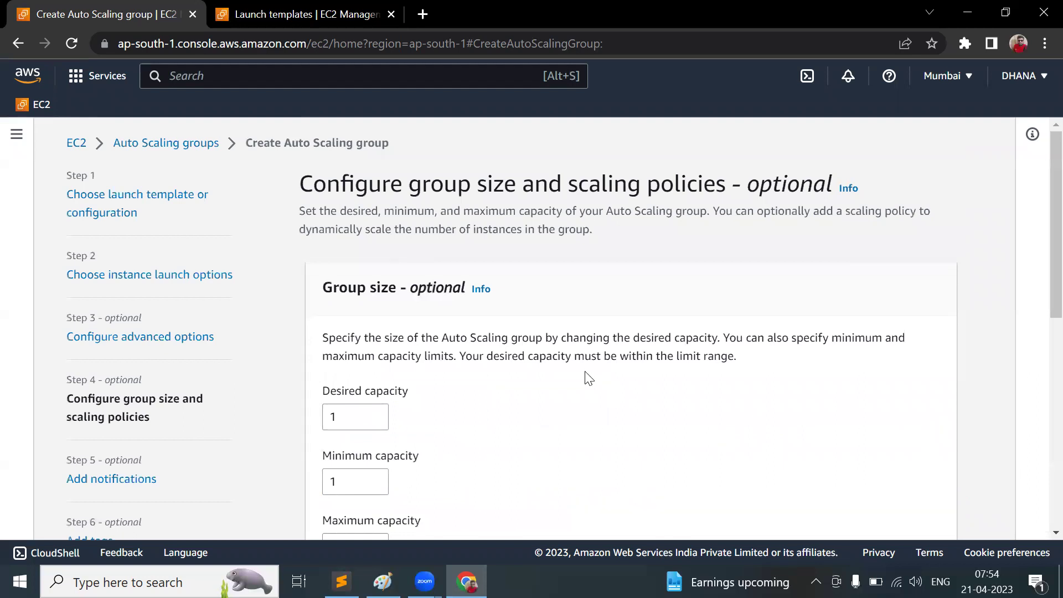
scroll(588, 379, "down", 3)
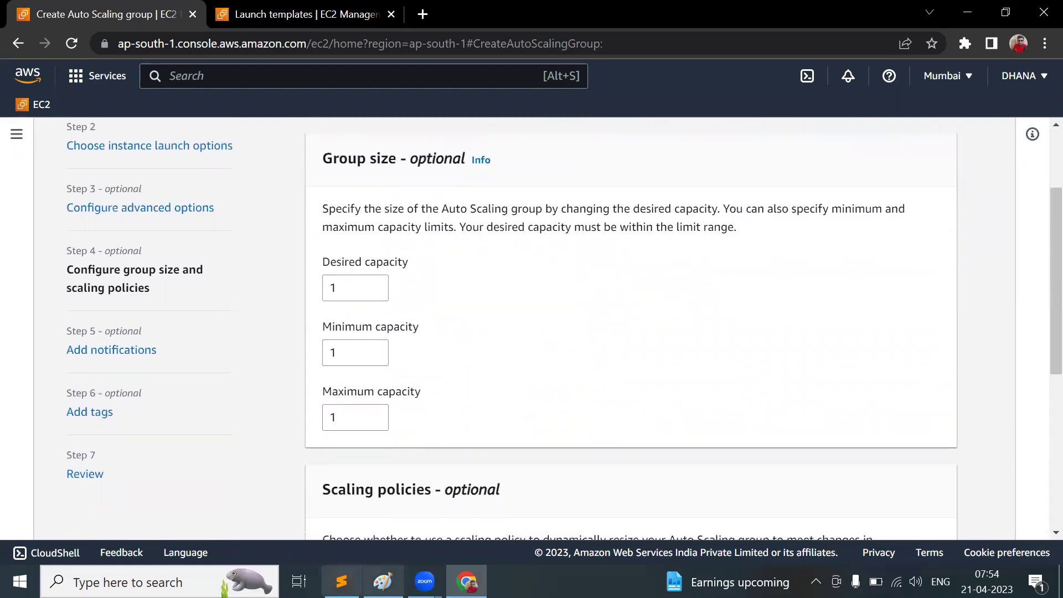
Switch to the Sathish_Notes file in Sublime Text and add the heading "Group Size:" below the template list, followed by blank lines
key("alt+Tab")
left_click(159, 426)
type("Group ")
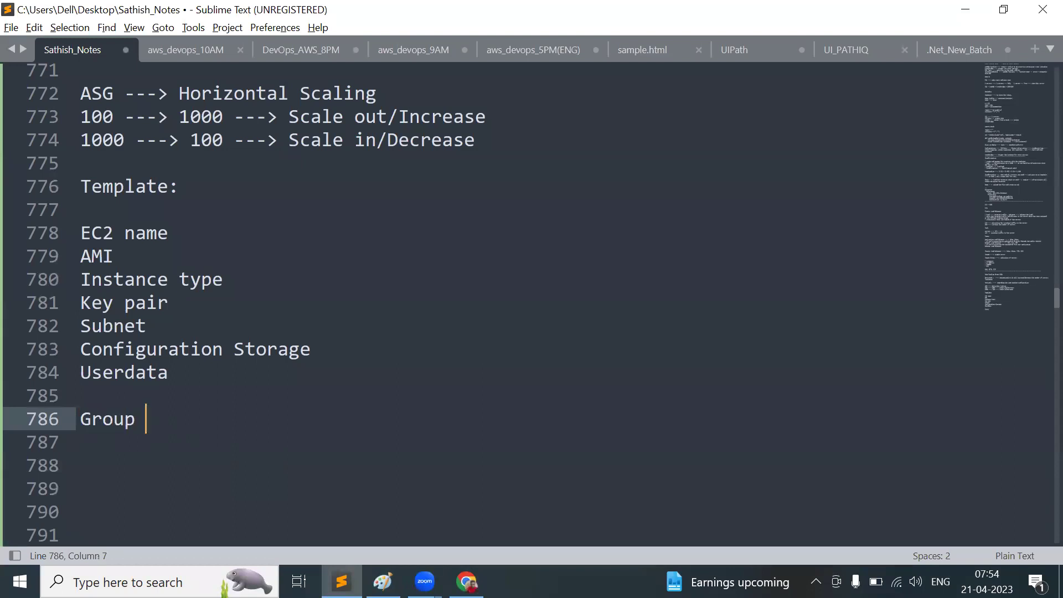
type("Size:")
key("Return")
key("Return")
key("Return")
key("Return")
key("Return")
key("Return")
key("Return")
key("Return")
key("Return")
key("Return")
key("Return")
key("Return")
key("Return")
key("Return")
key("Return")
key("Return")
key("Return")
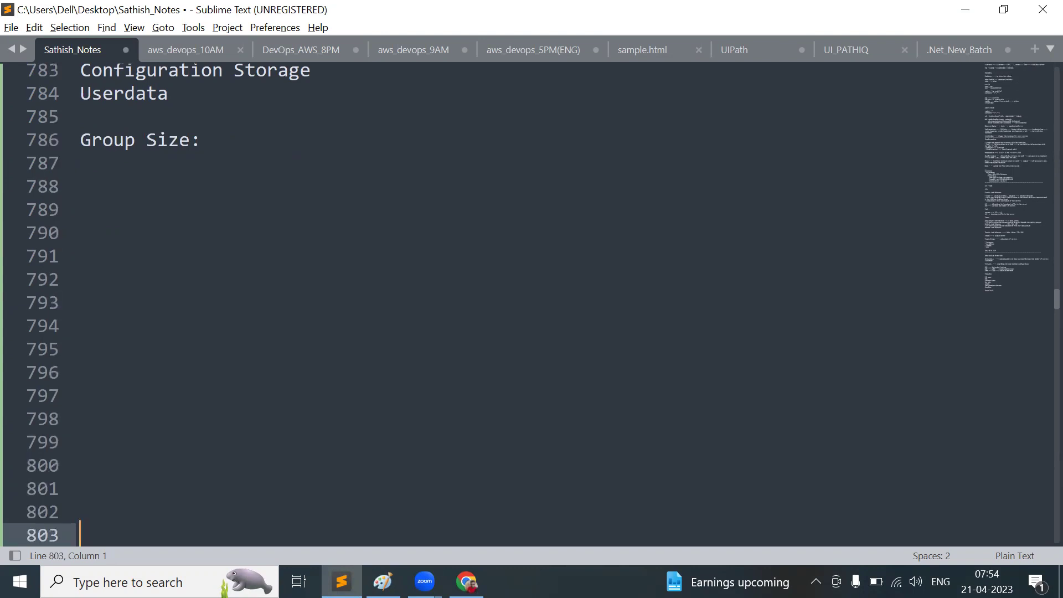
Write "Desired Capacity", "Minimum Capacity" and "Maximum Capacity" under the Group Size heading, separated by blank lines
left_click(139, 202)
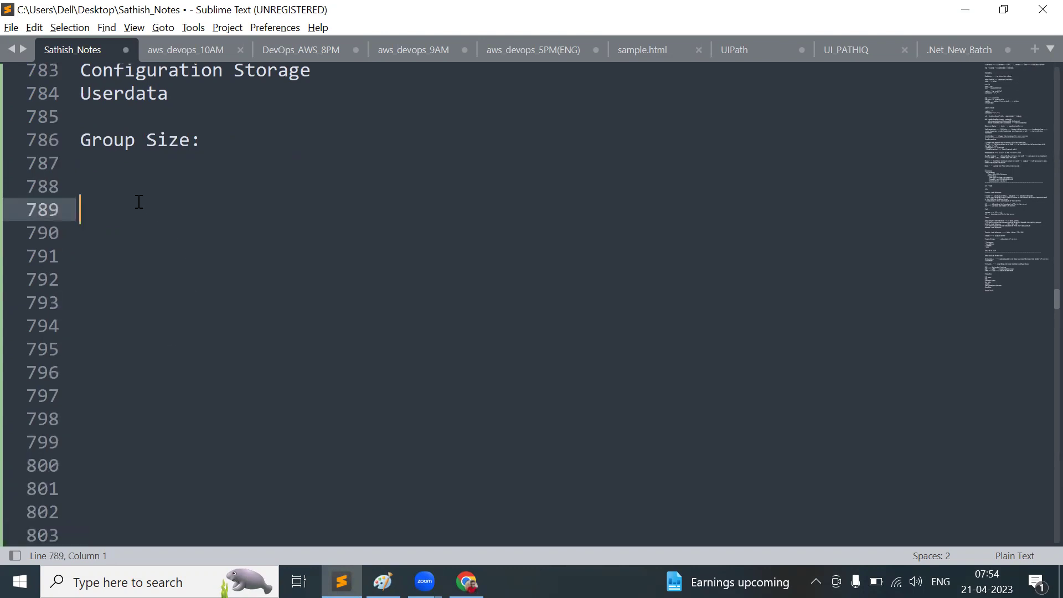
type("x")
key("BackSpace")
key("BackSpace")
type("D")
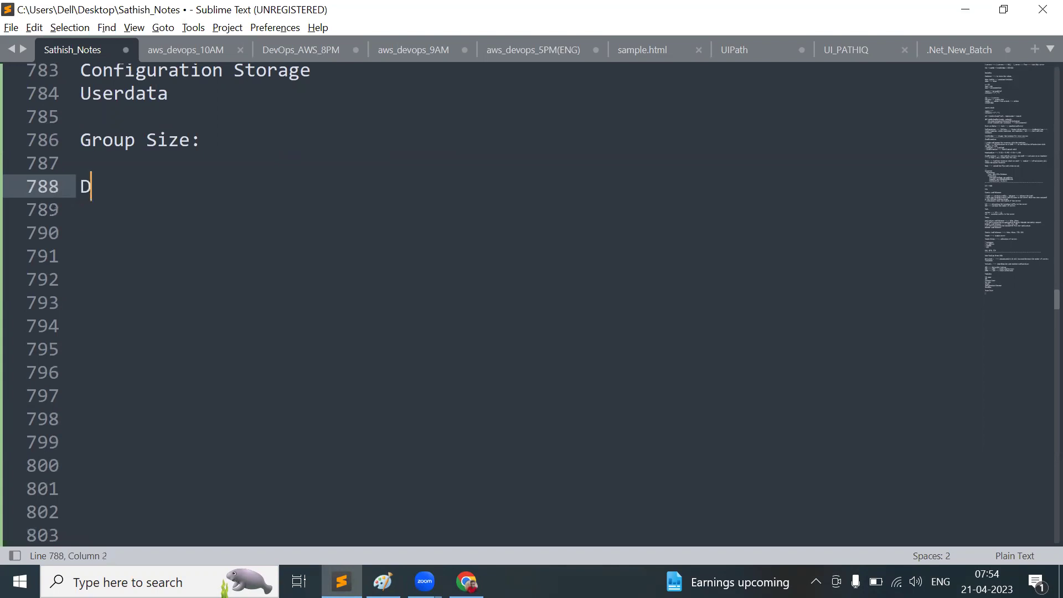
type("esired Capacity")
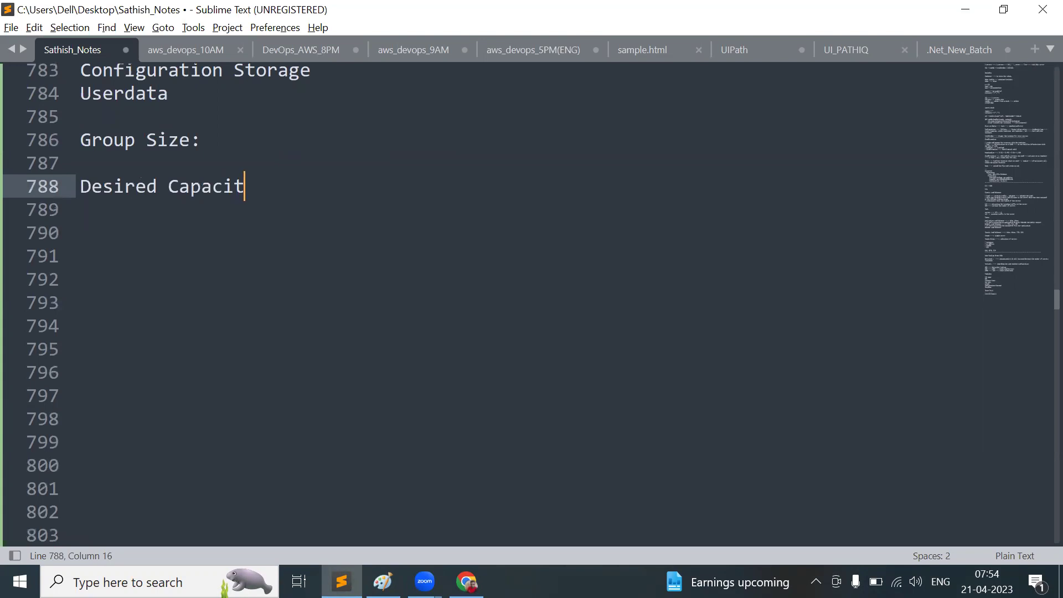
key("Return")
key("Return")
type("Min")
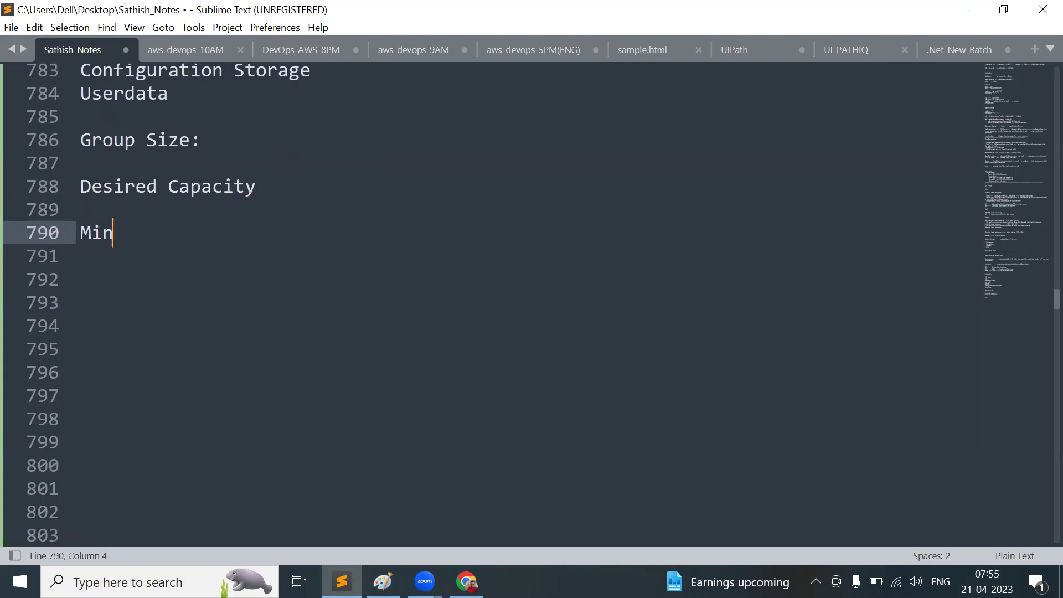
type("imum Capacity")
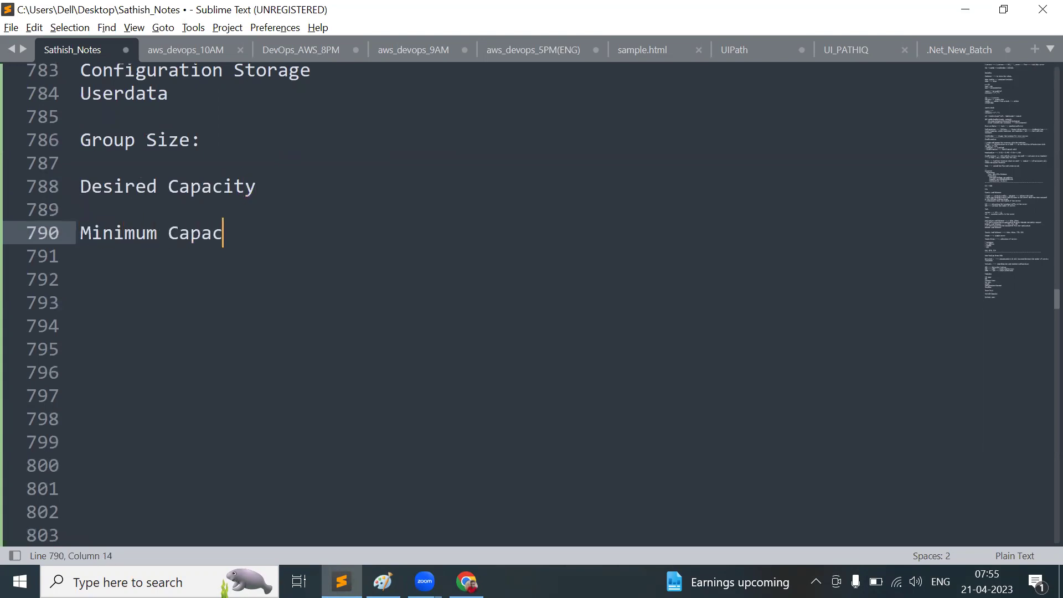
key("Return")
key("Return")
type("Maxi")
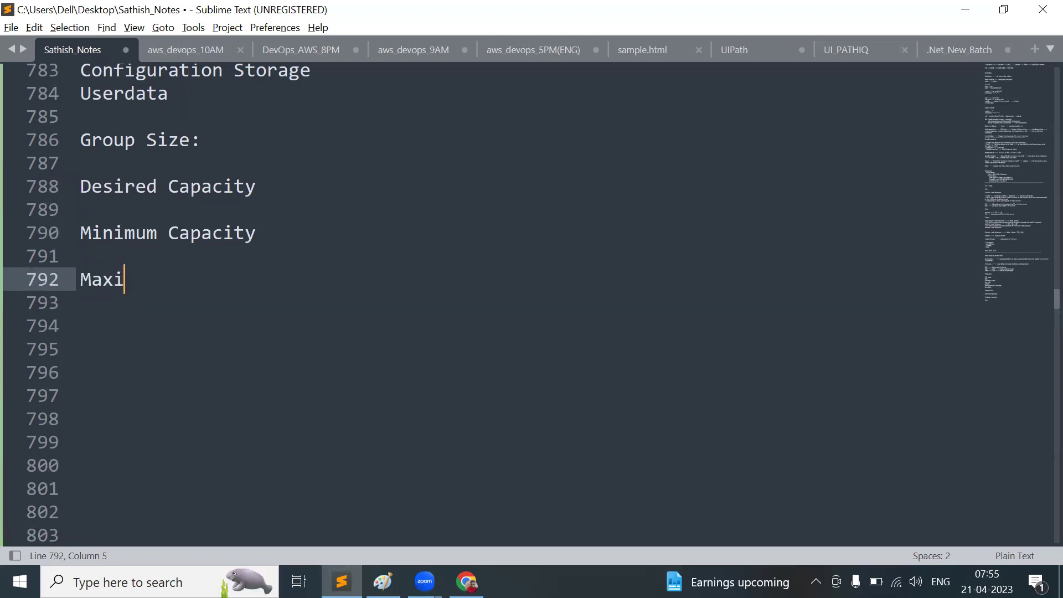
type("mum Capacity")
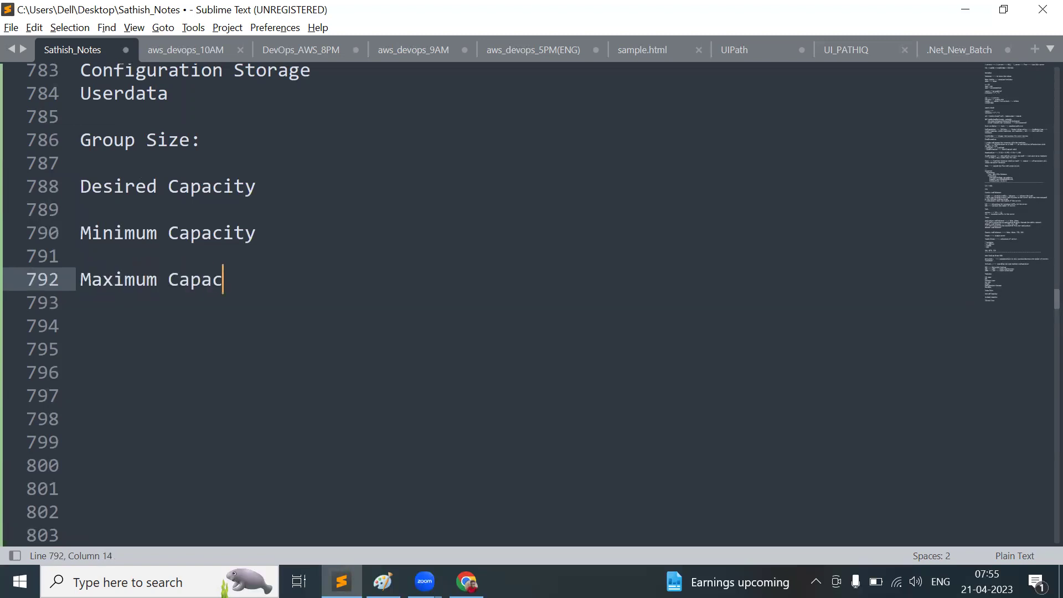
key("Return")
key("Return")
key("alt+Tab")
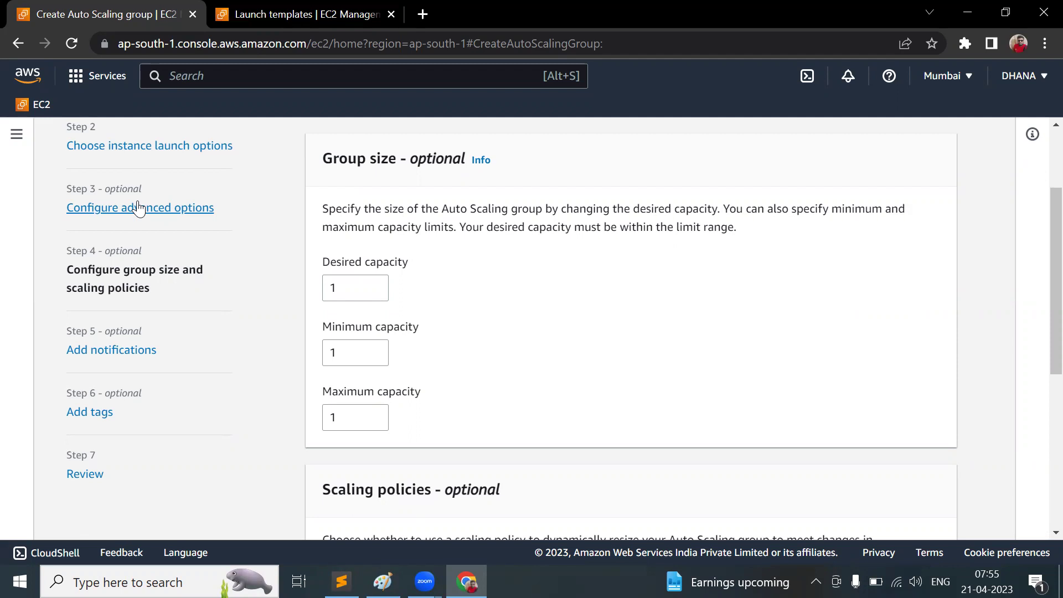
key("alt+Tab")
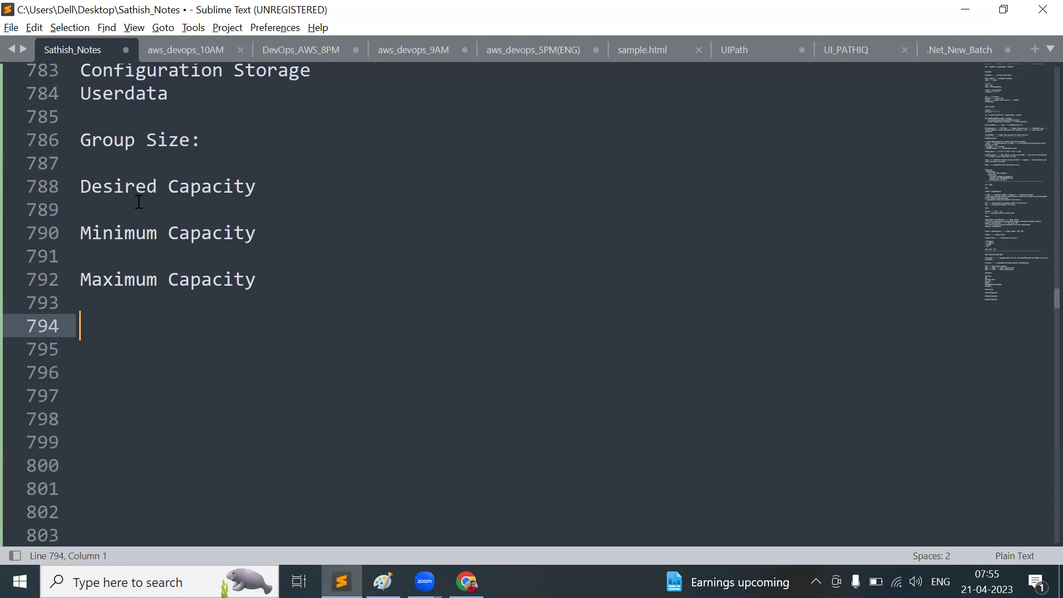
type("2")
key("Return")
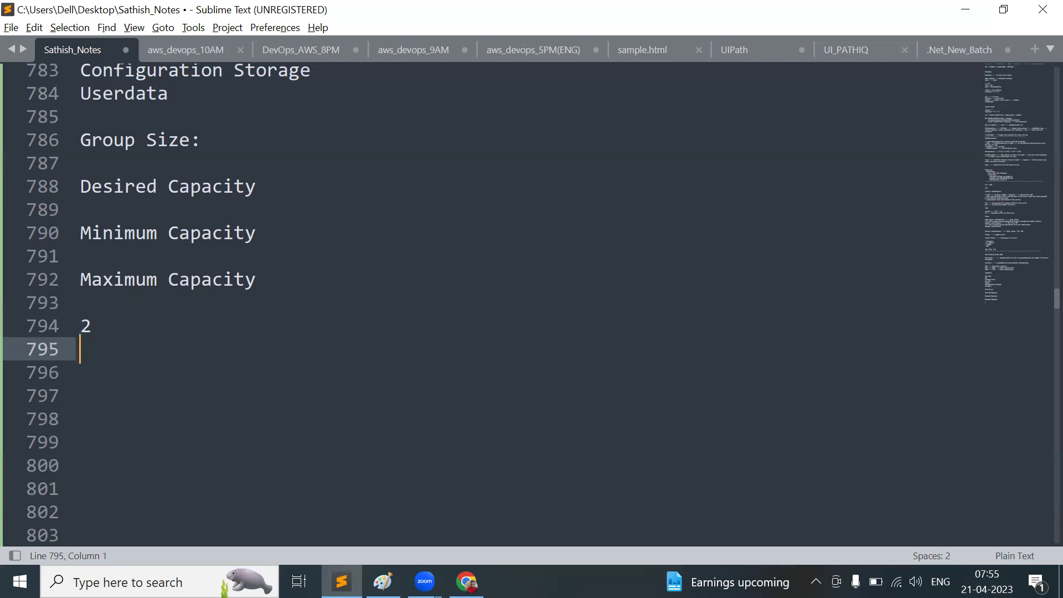
key("BackSpace")
key("BackSpace")
Add "---> 2" after Desired Capacity and "---> 1" after Minimum Capacity
left_click(268, 189)
type("---> 2")
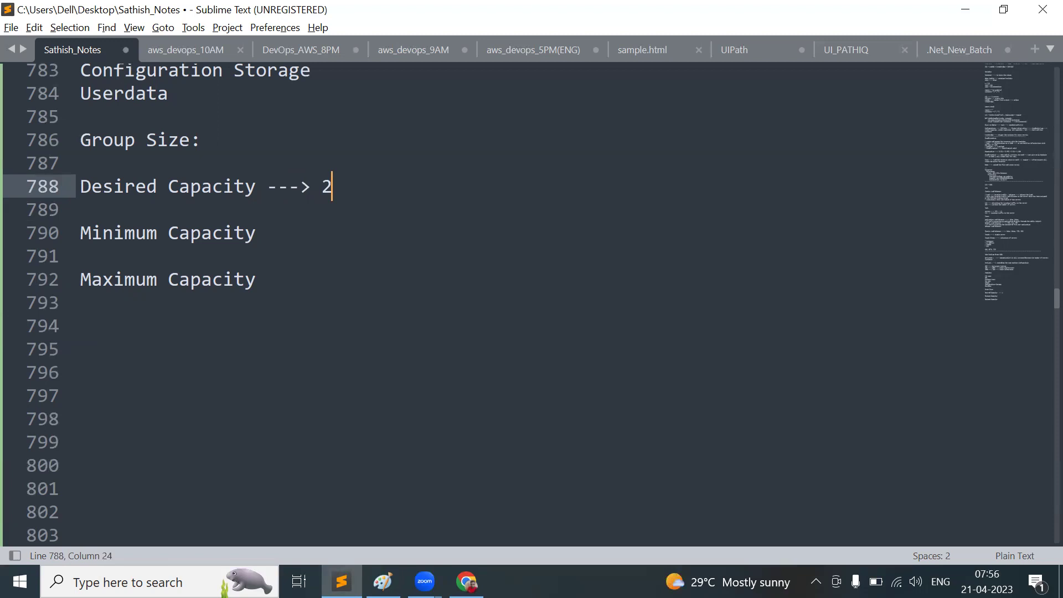
left_click(287, 230)
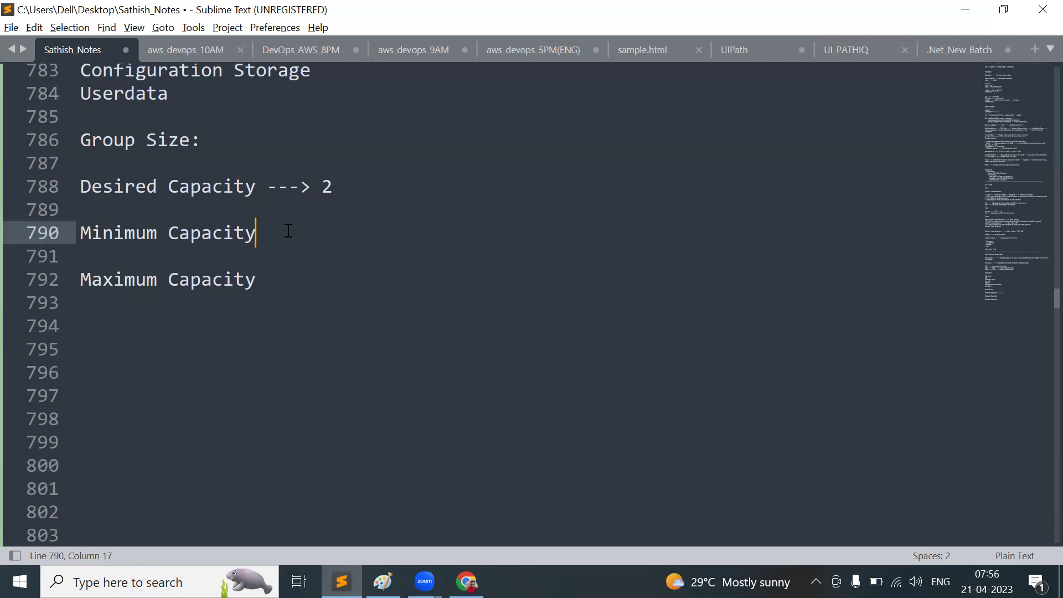
type("--->")
type("1")
Add "---> 10" after Maximum Capacity in the Group Size notes, followed by blank lines
double_click(326, 188)
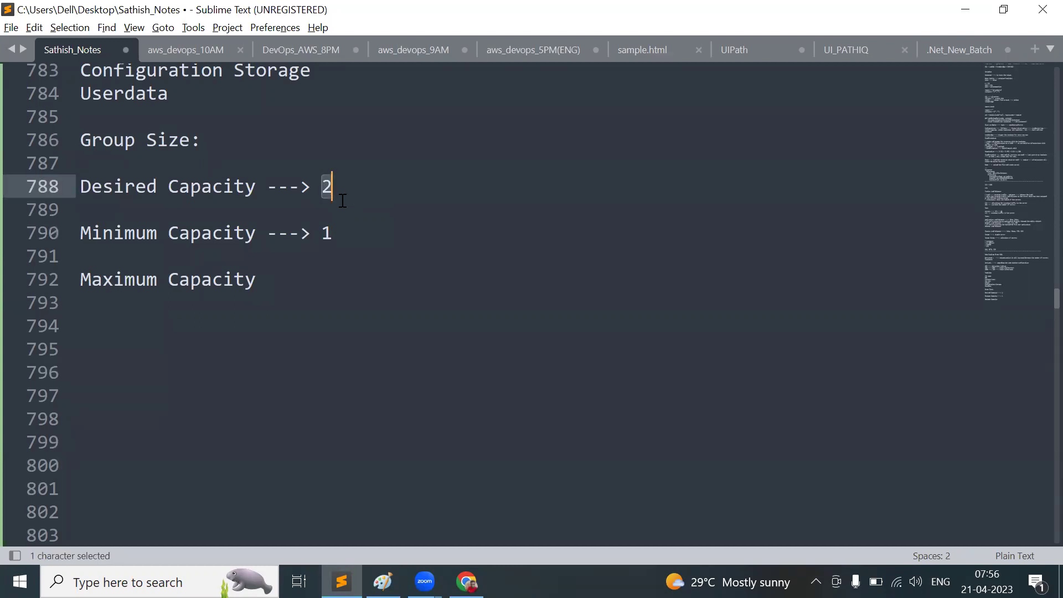
left_click(326, 235)
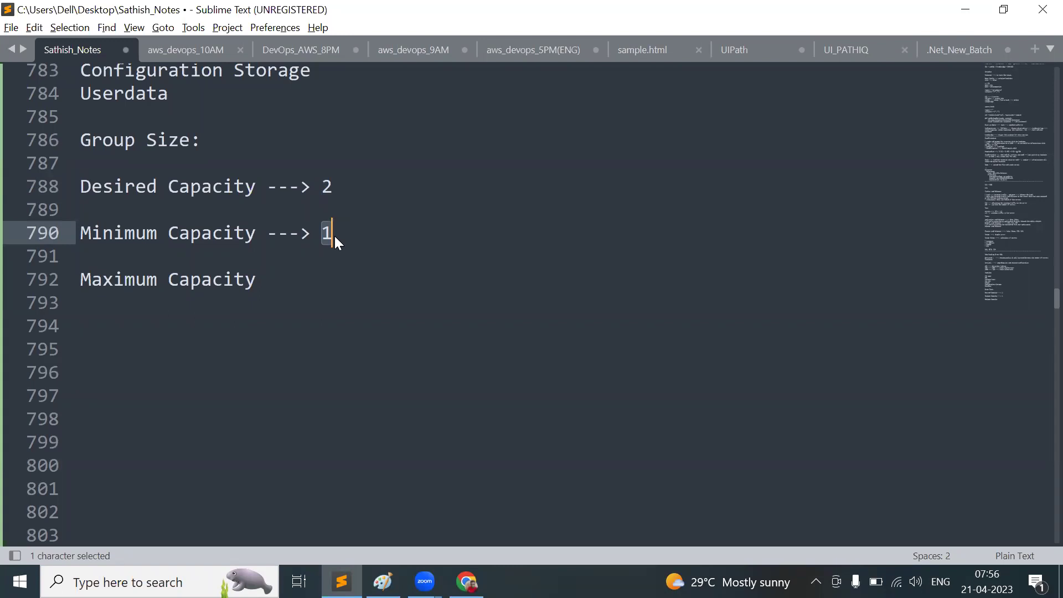
left_click(292, 280)
type("---> ")
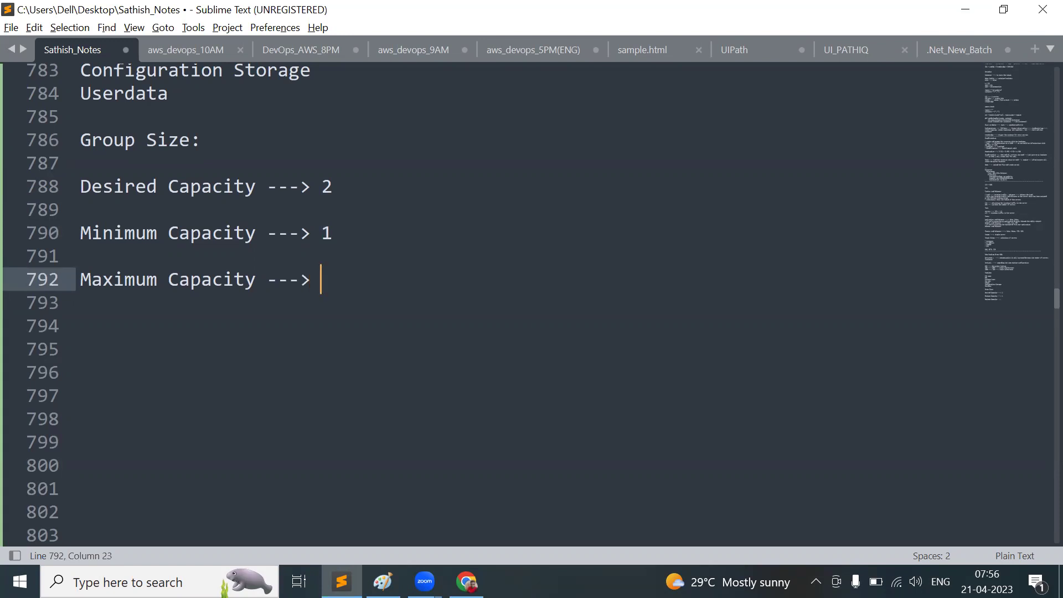
type("10")
key("Return")
key("Return")
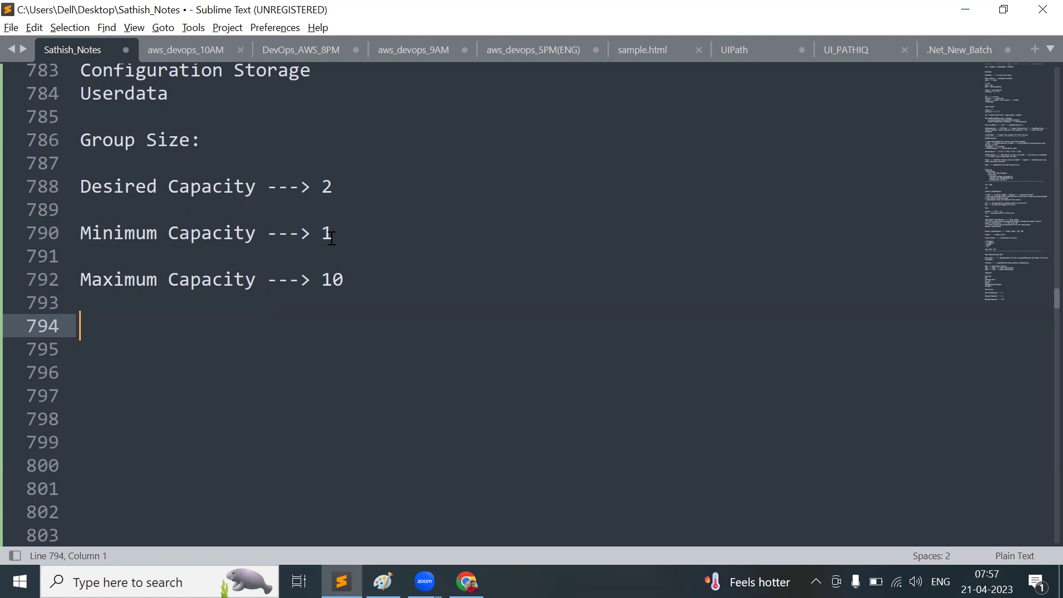
Change the noted Desired Capacity value to 3 and the Minimum Capacity value to 2
left_click_drag(332, 233, 321, 233)
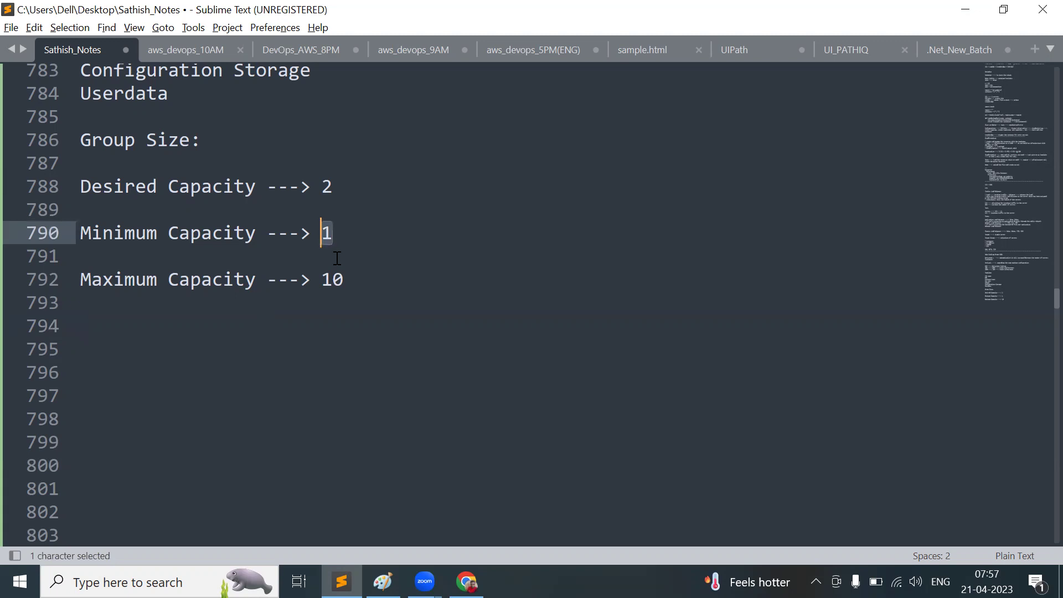
left_click_drag(326, 283, 338, 282)
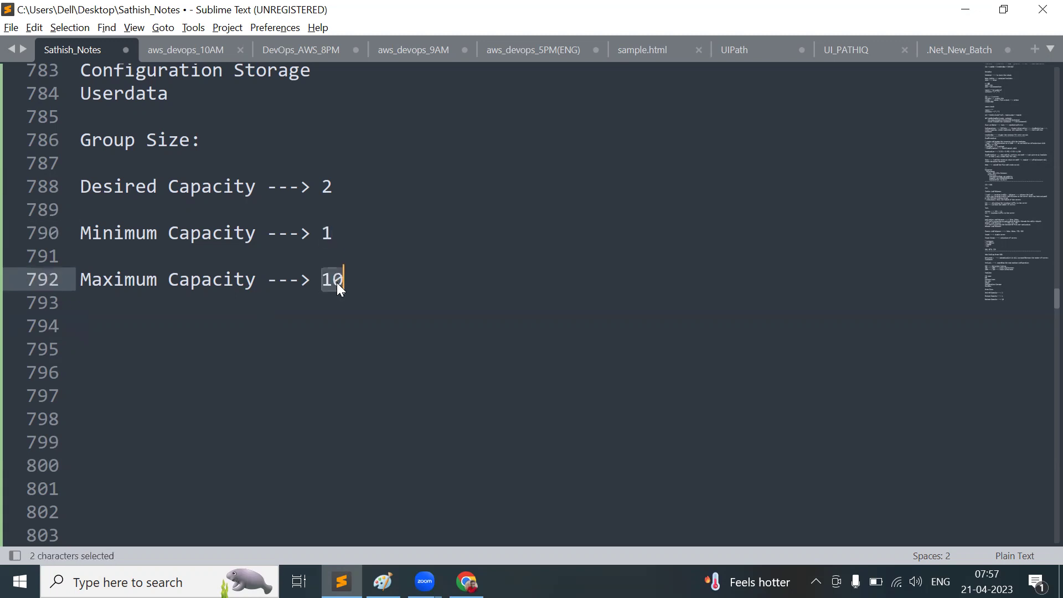
left_click_drag(330, 187, 326, 186)
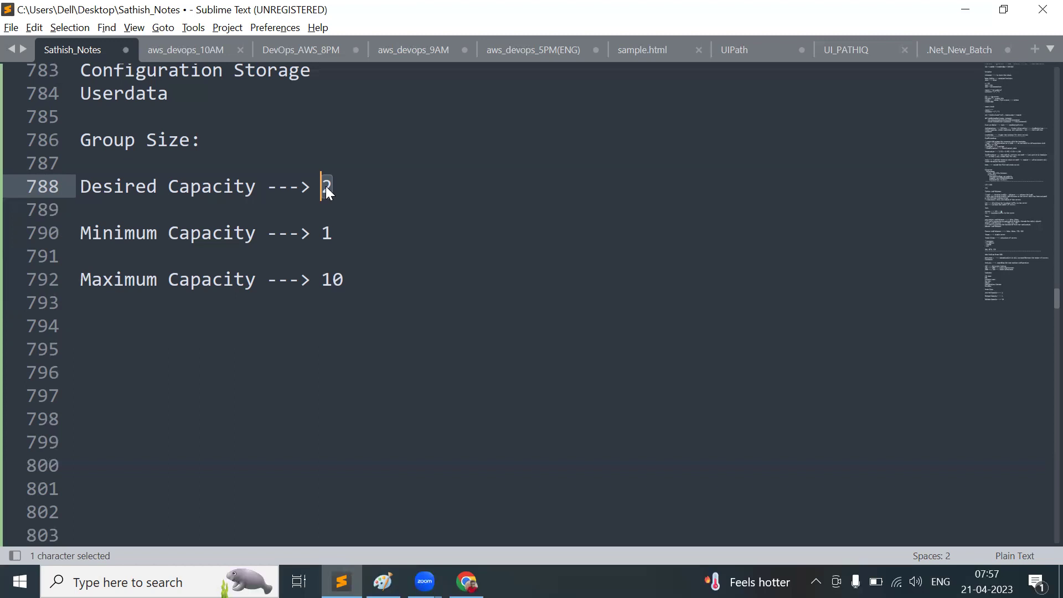
key("BackSpace")
type("3")
left_click(80, 209)
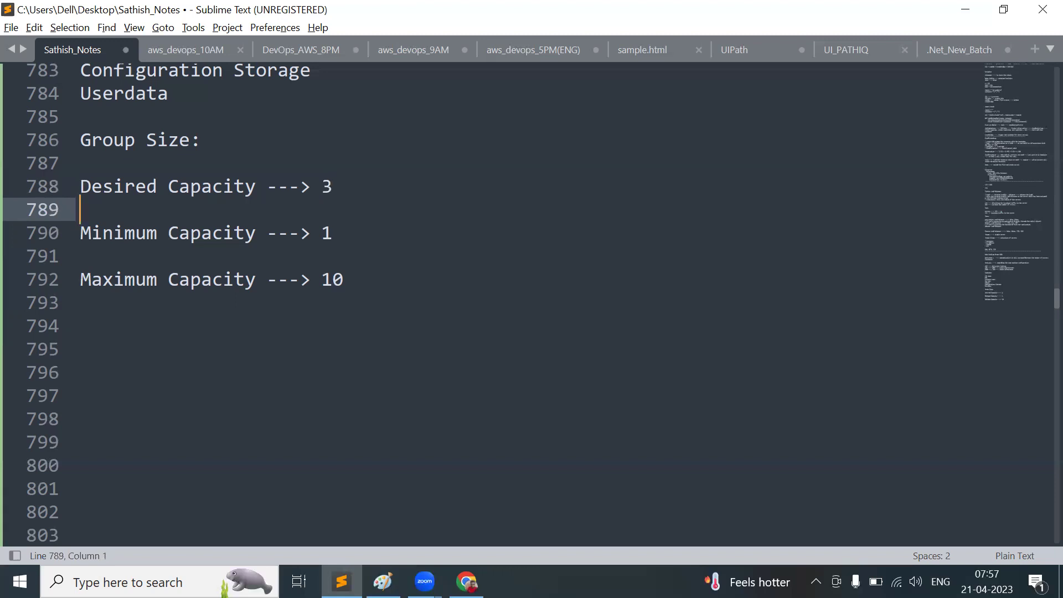
left_click(348, 232)
key("BackSpace")
type("2")
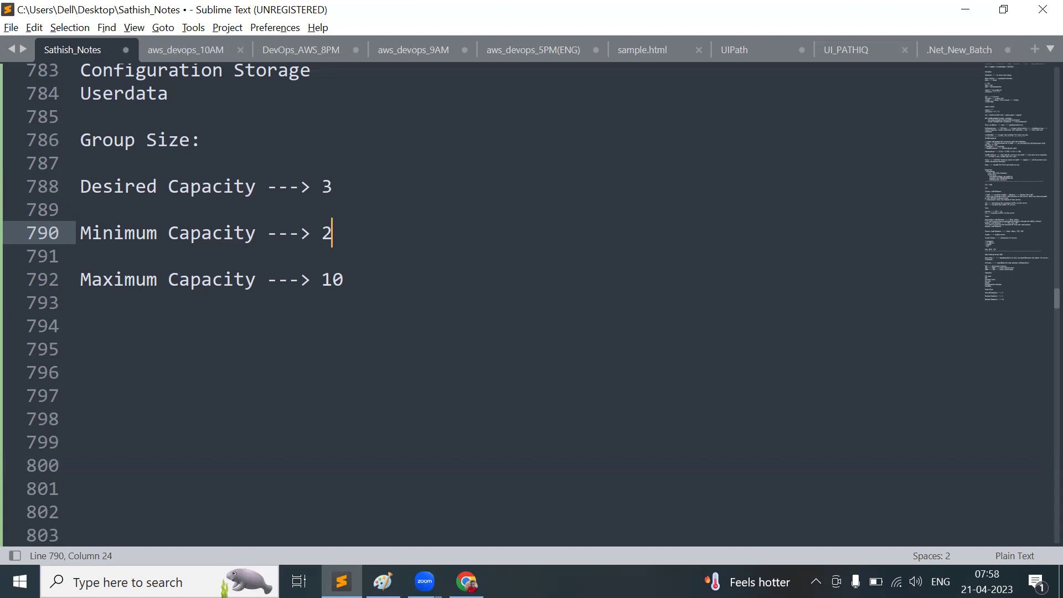
left_click(372, 195)
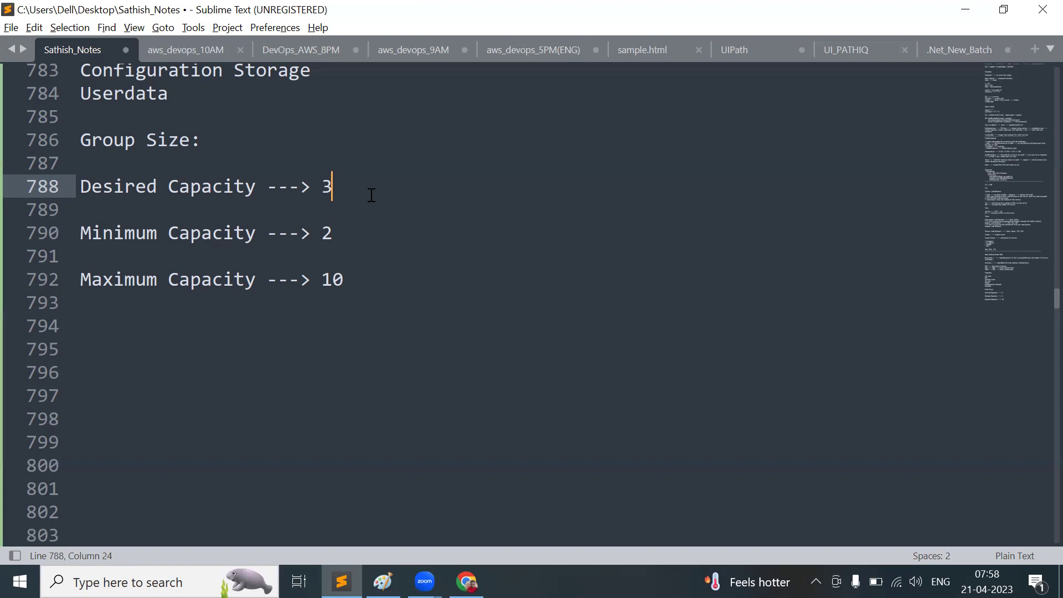
left_click_drag(343, 235, 327, 236)
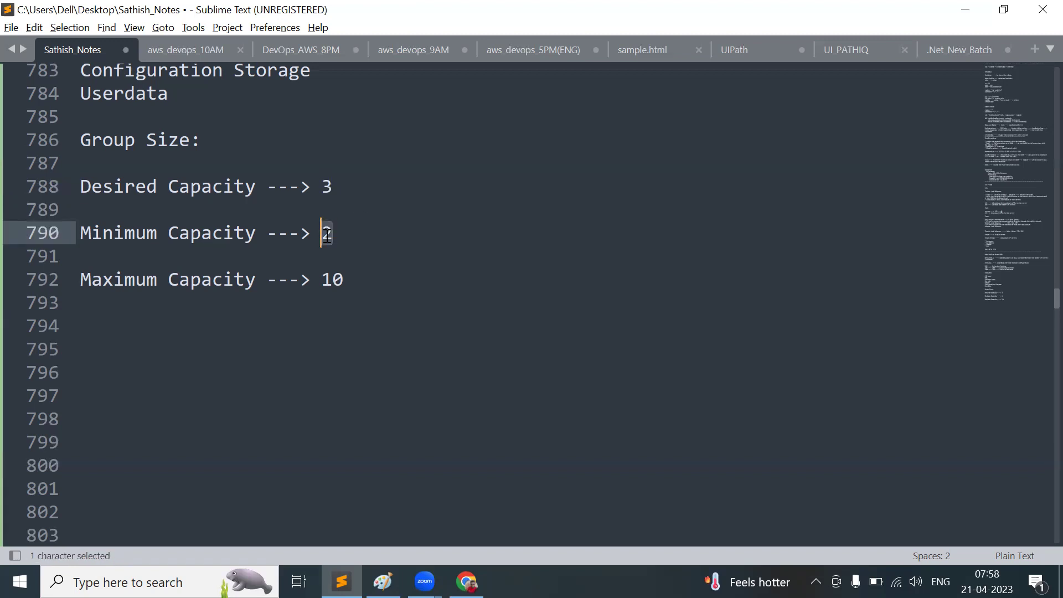
left_click(339, 190)
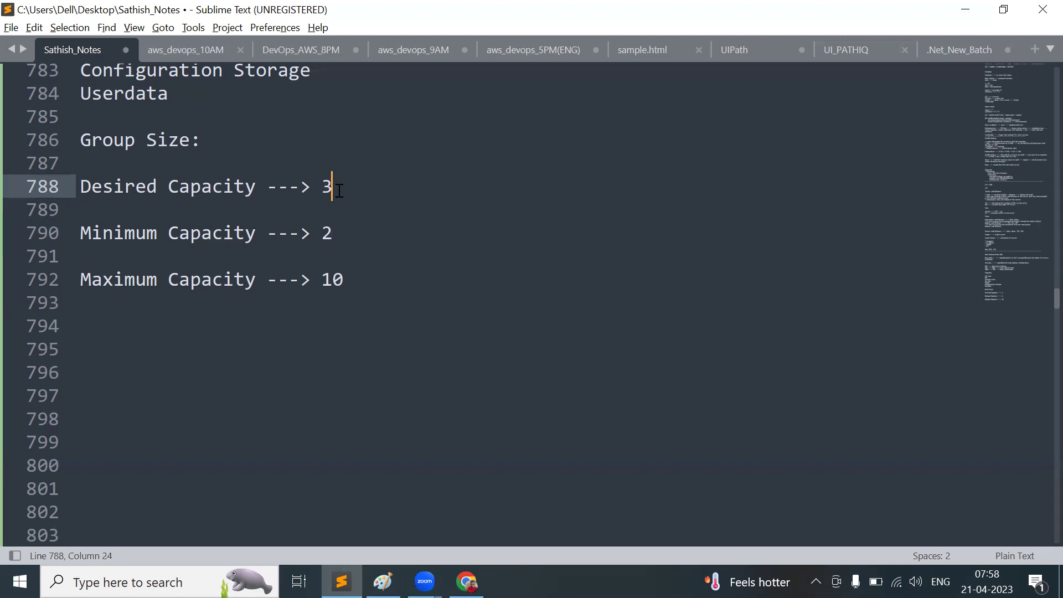
left_click(332, 233)
key("shift+Left")
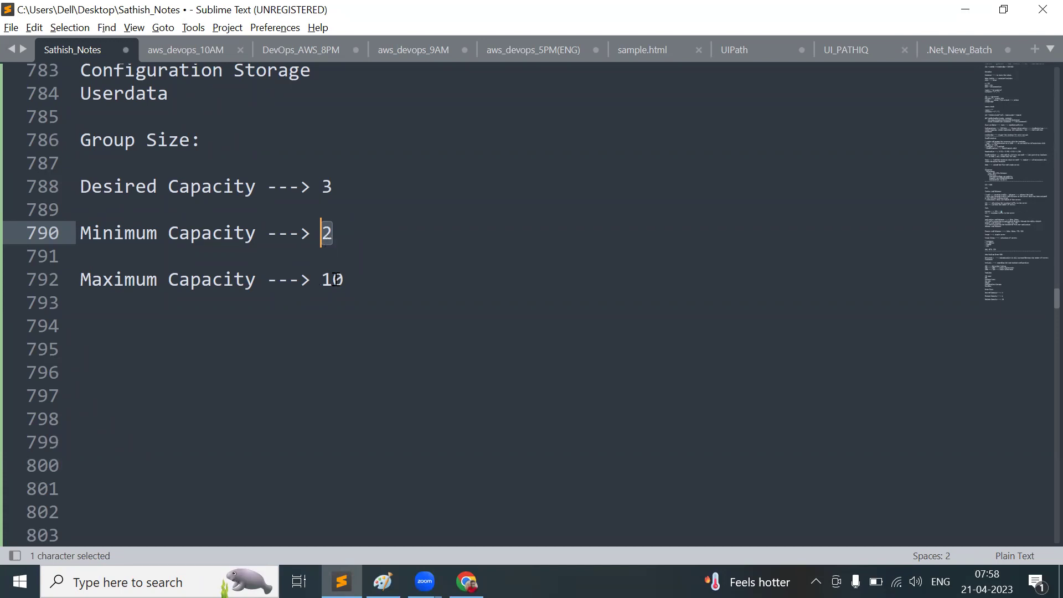
left_click(357, 279)
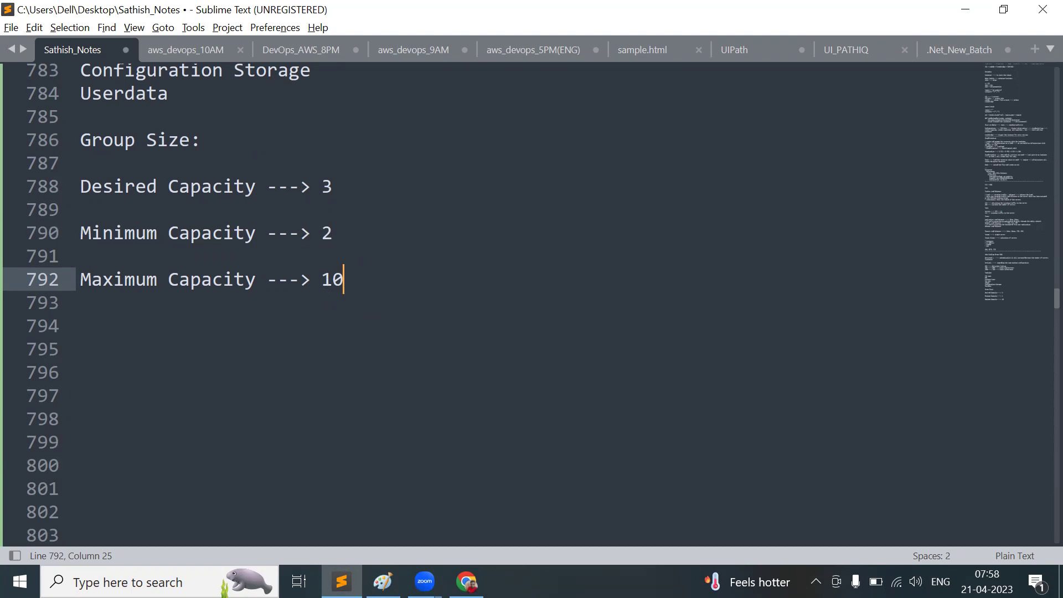
Switch to the AWS console in Chrome and set the group's desired capacity to 3 and minimum capacity to 2
left_click(466, 581)
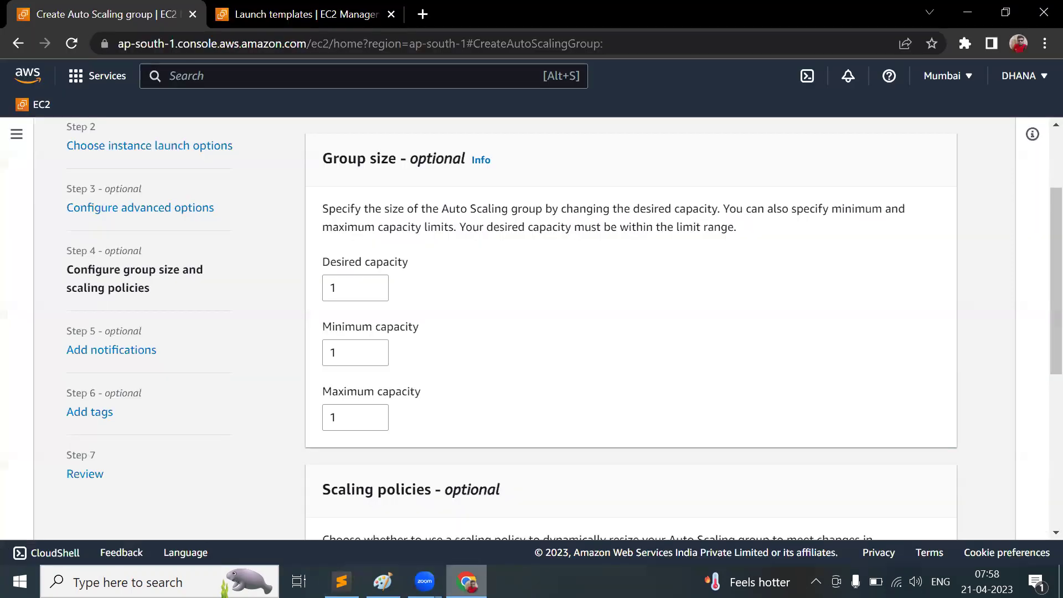
left_click(374, 284)
left_click(374, 284)
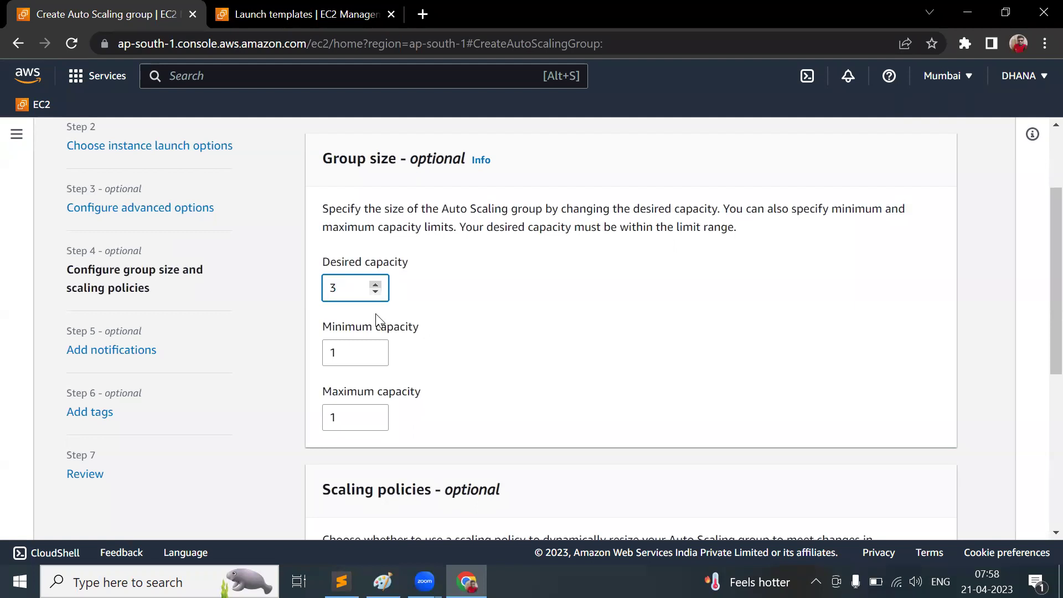
left_click(375, 350)
left_click(375, 350)
left_click(471, 354)
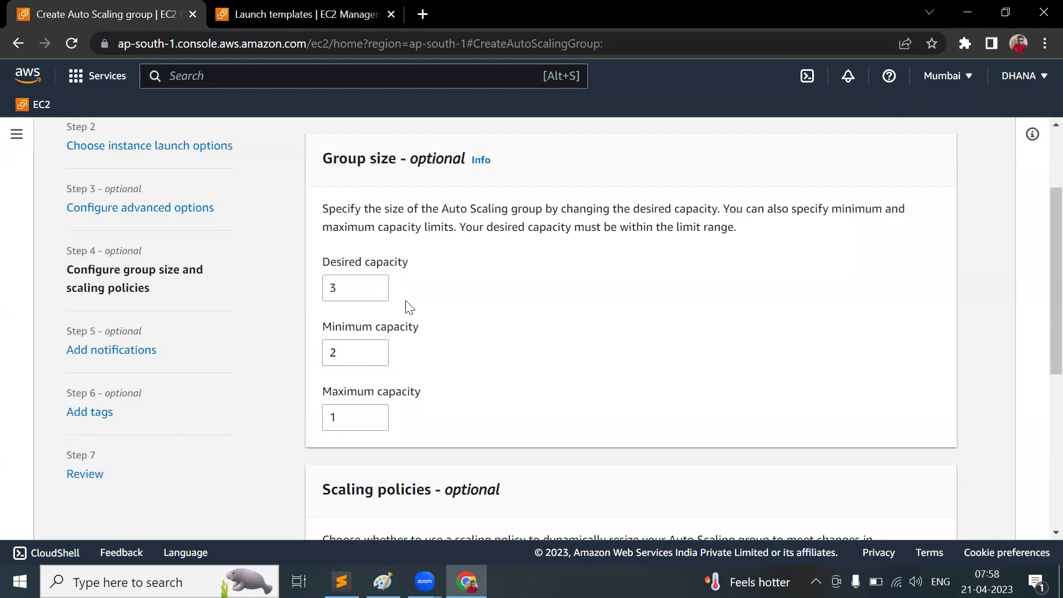
Set the Auto Scaling group's maximum capacity to 5
left_click(375, 413)
left_click(374, 413)
left_click(374, 414)
left_click(375, 413)
left_click(479, 405)
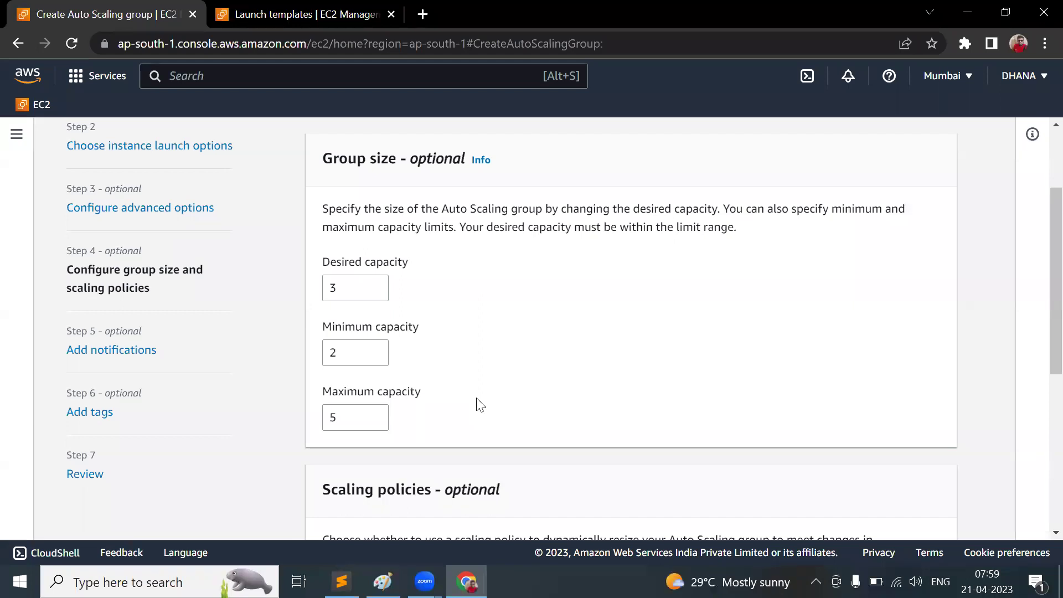
Keep the scaling policy at None and continue to the review without adding notifications or tags
scroll(479, 406, "down", 1)
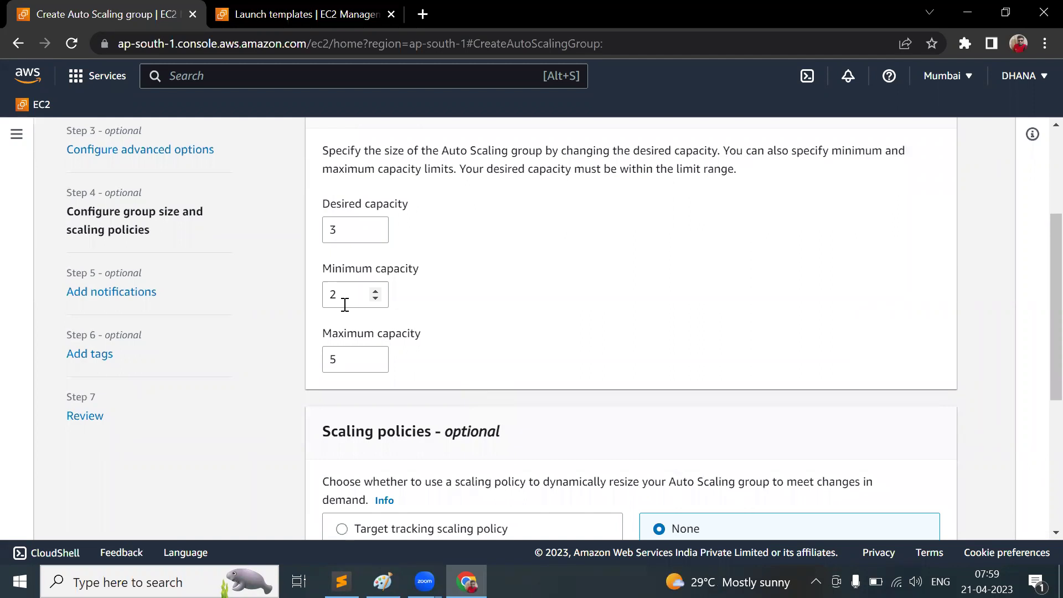
scroll(344, 304, "down", 5)
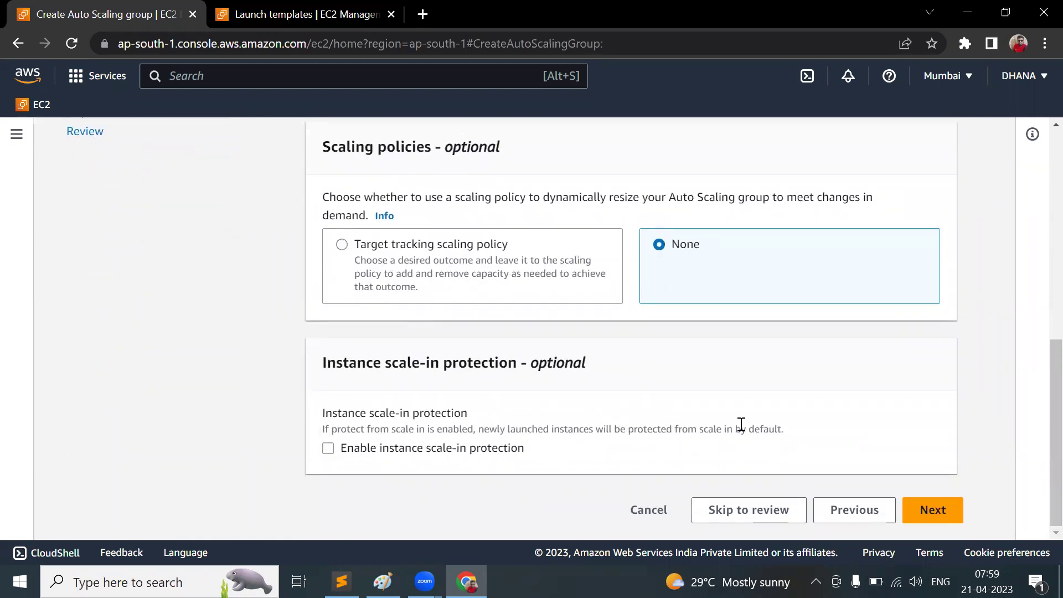
left_click(927, 506)
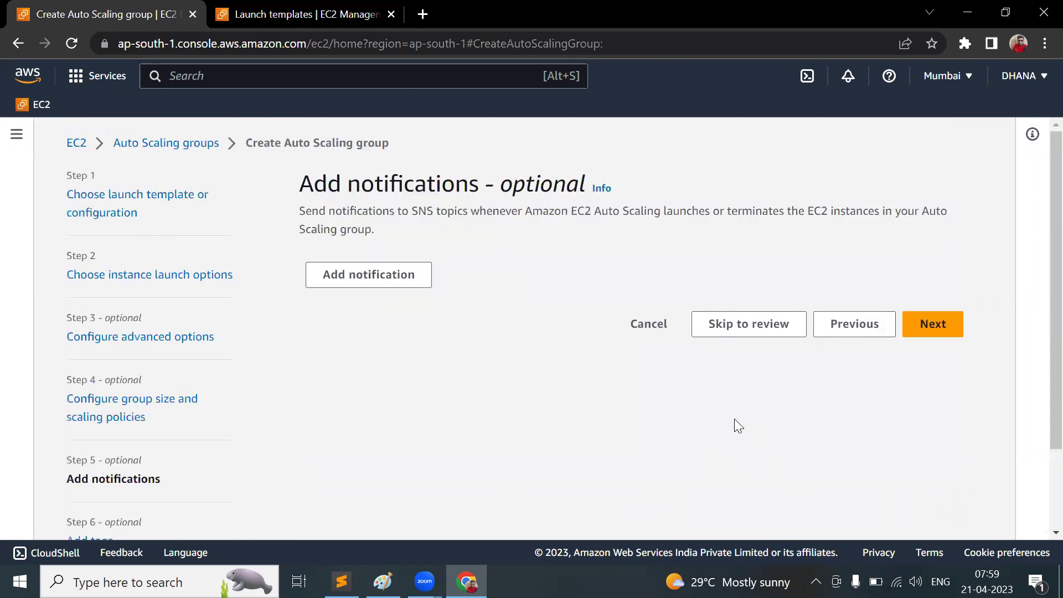
left_click(940, 324)
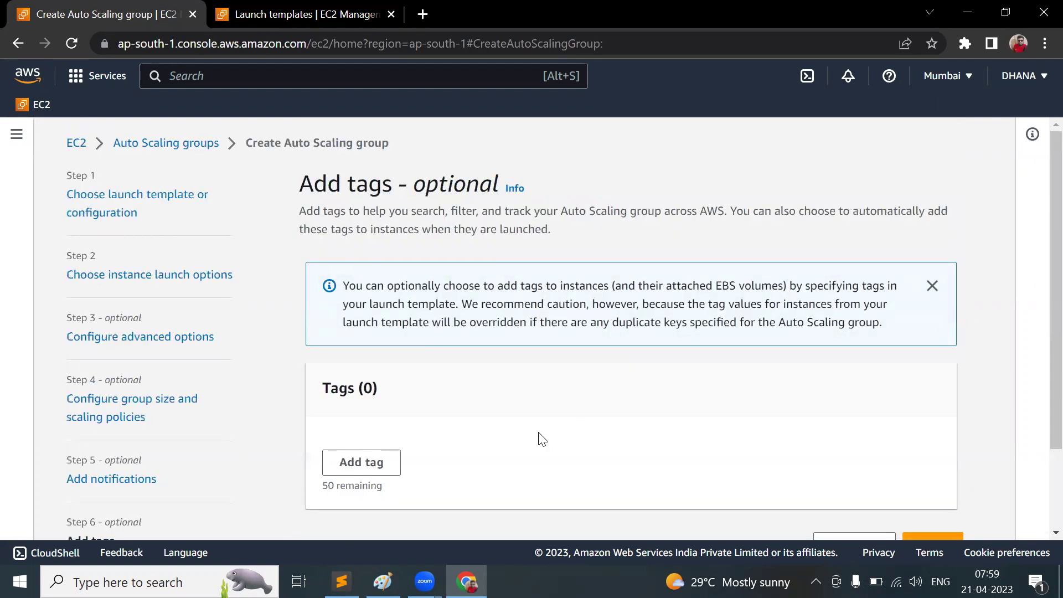
scroll(538, 432, "down", 2)
left_click(932, 443)
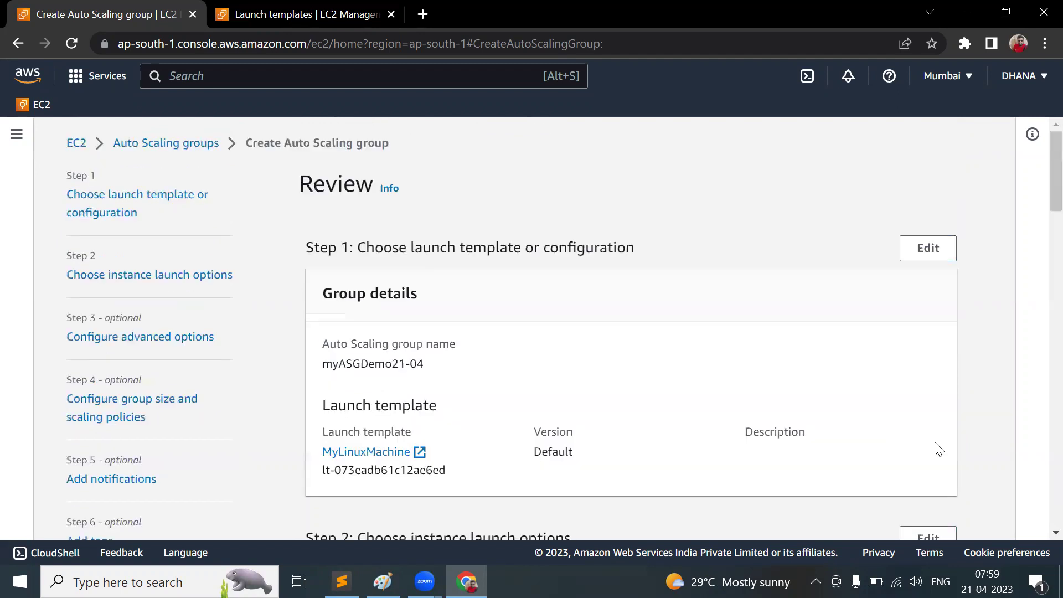
Review the configuration summary and create the Auto Scaling group myASGDemo21-04
scroll(635, 398, "down", 3)
scroll(635, 398, "down", 15)
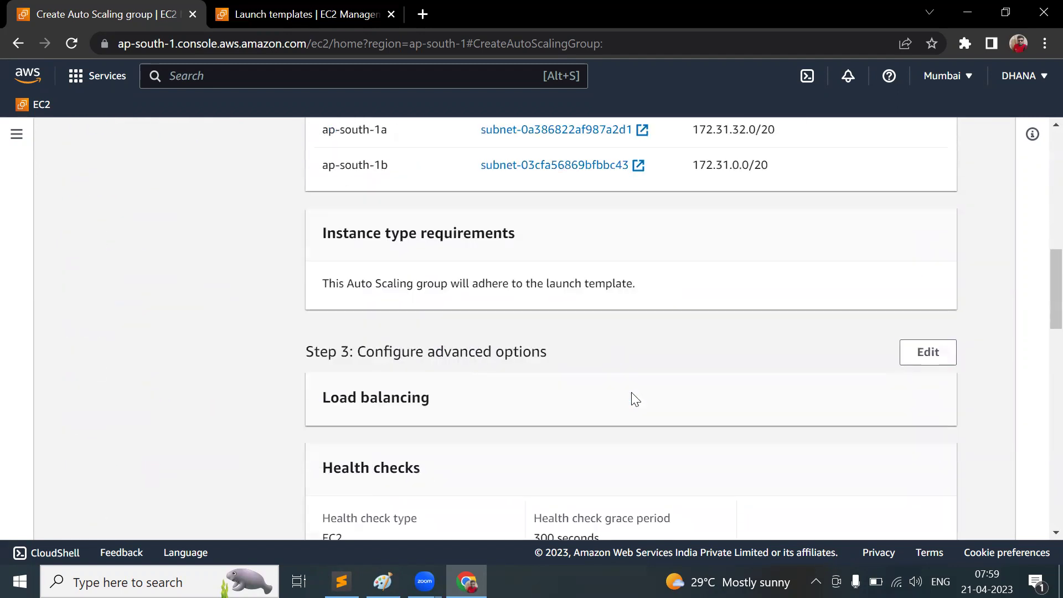
scroll(635, 398, "down", 5)
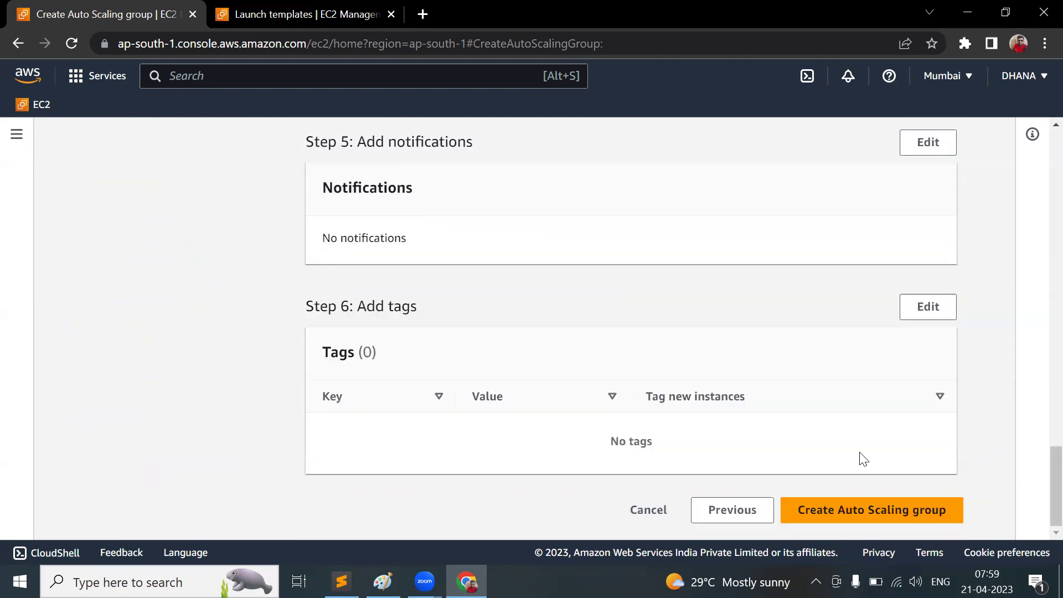
left_click(901, 497)
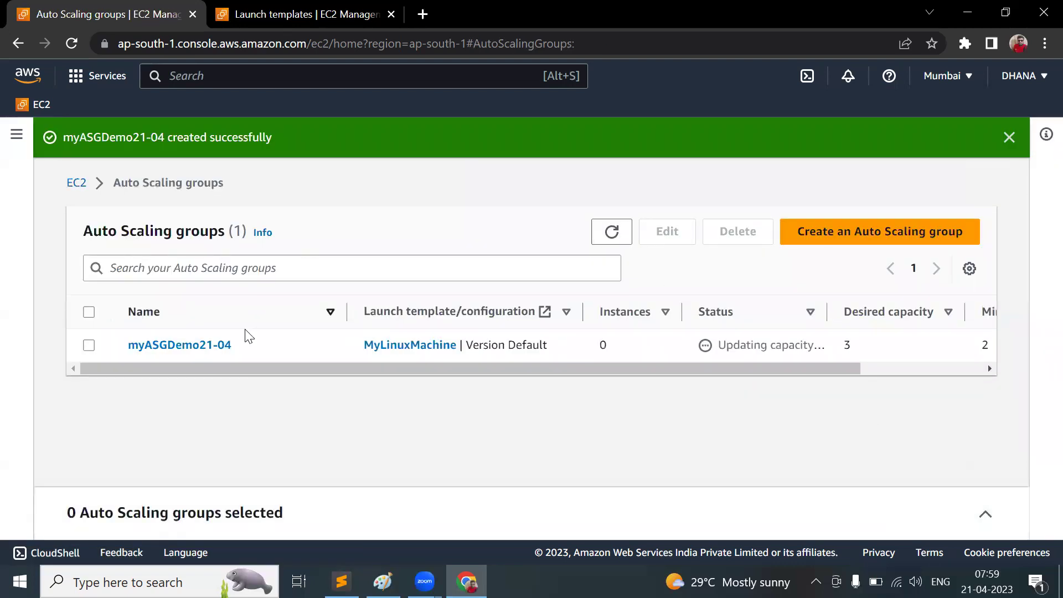
Open the myASGDemo21-04 group and look over its capacity, status and launch template details
left_click(188, 342)
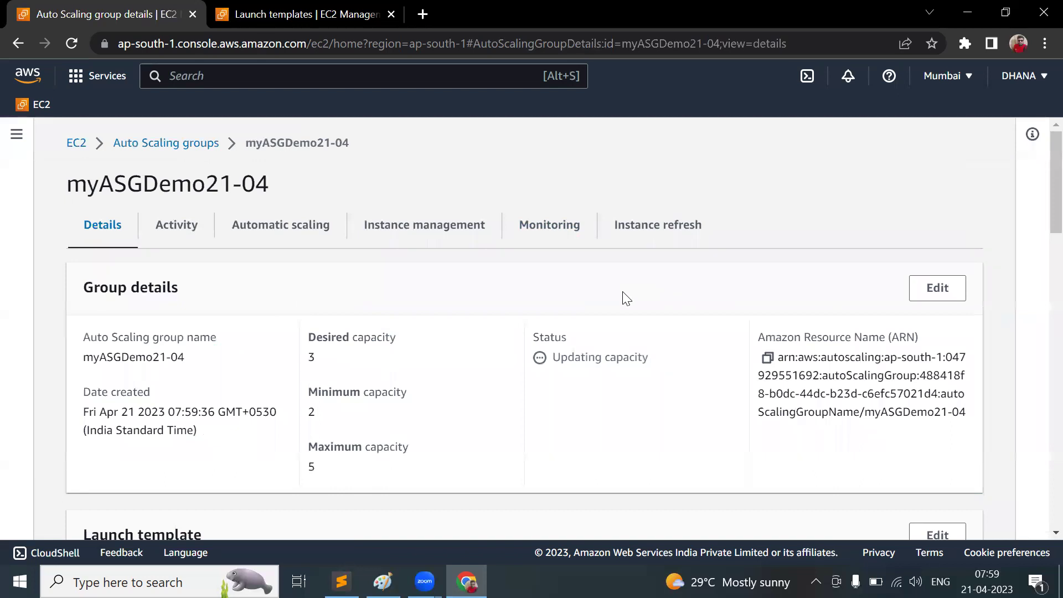
scroll(624, 297, "down", 6)
scroll(624, 298, "up", 6)
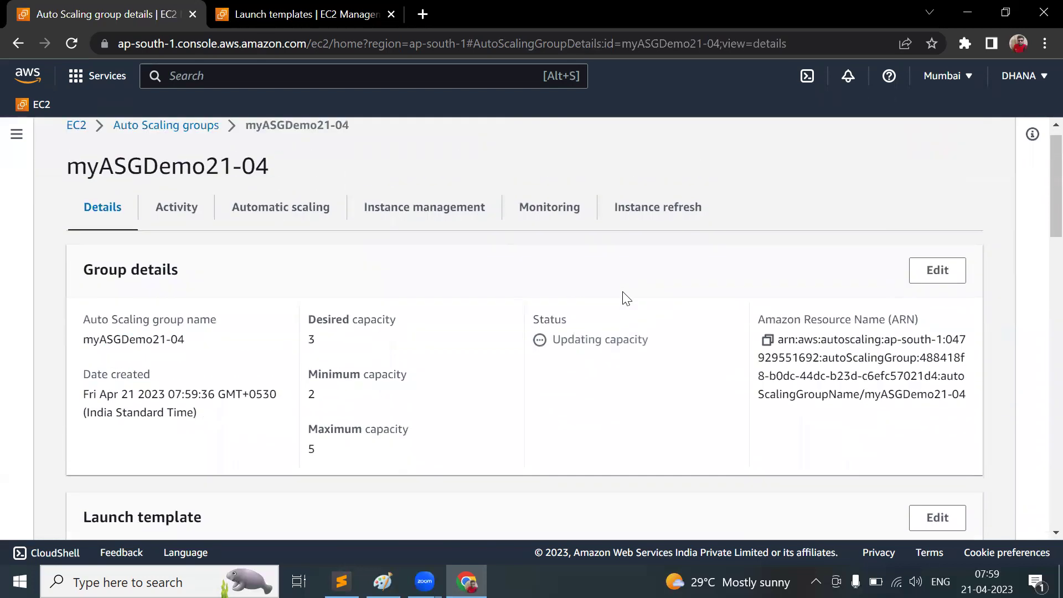
Open the group's activity page, refresh the activity history and examine the instance launch entries
left_click(192, 238)
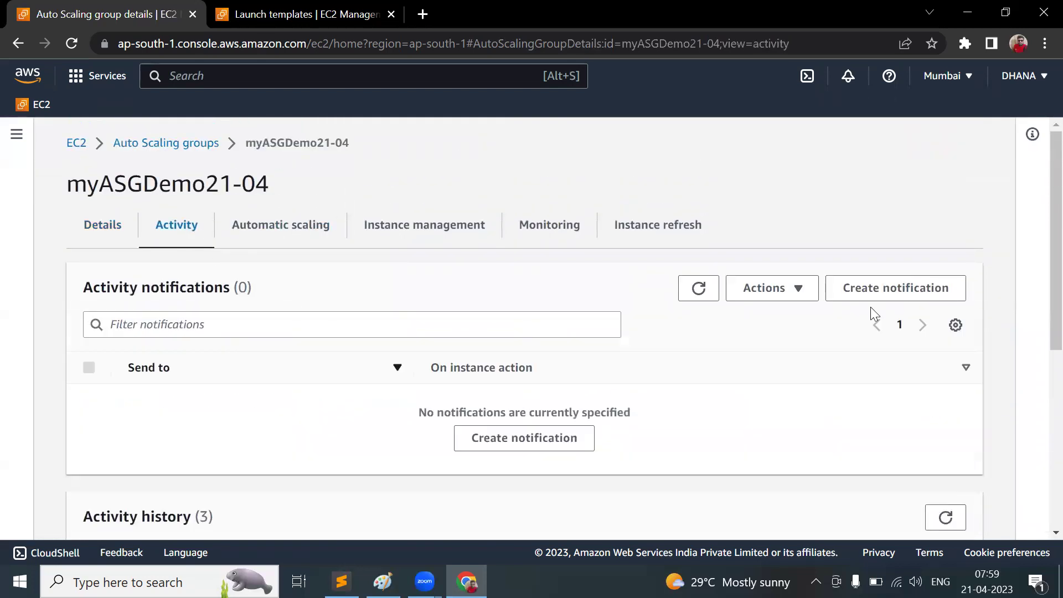
scroll(765, 392, "down", 4)
scroll(765, 392, "down", 2)
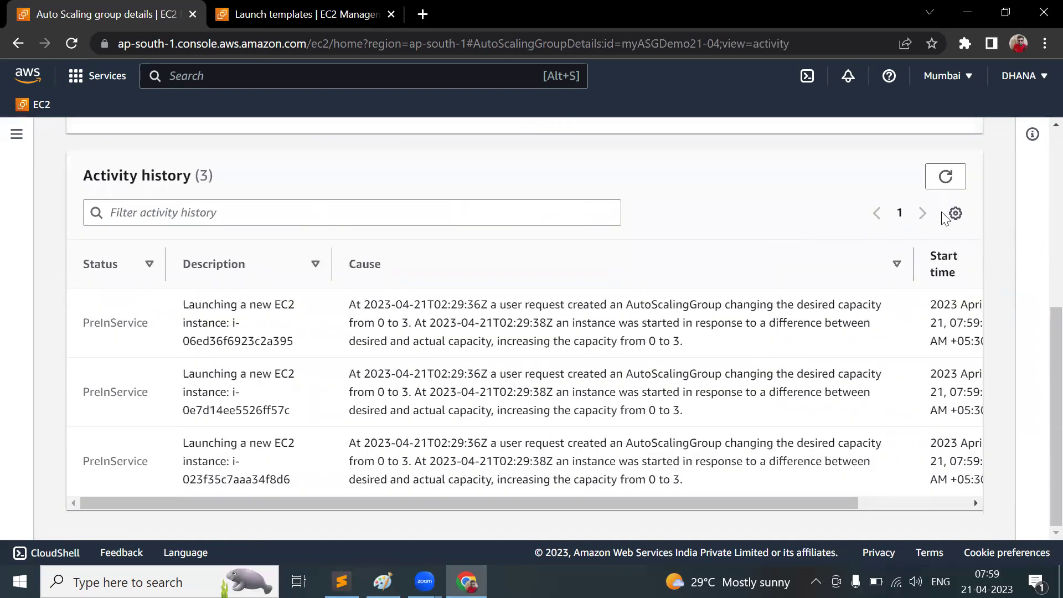
left_click(946, 177)
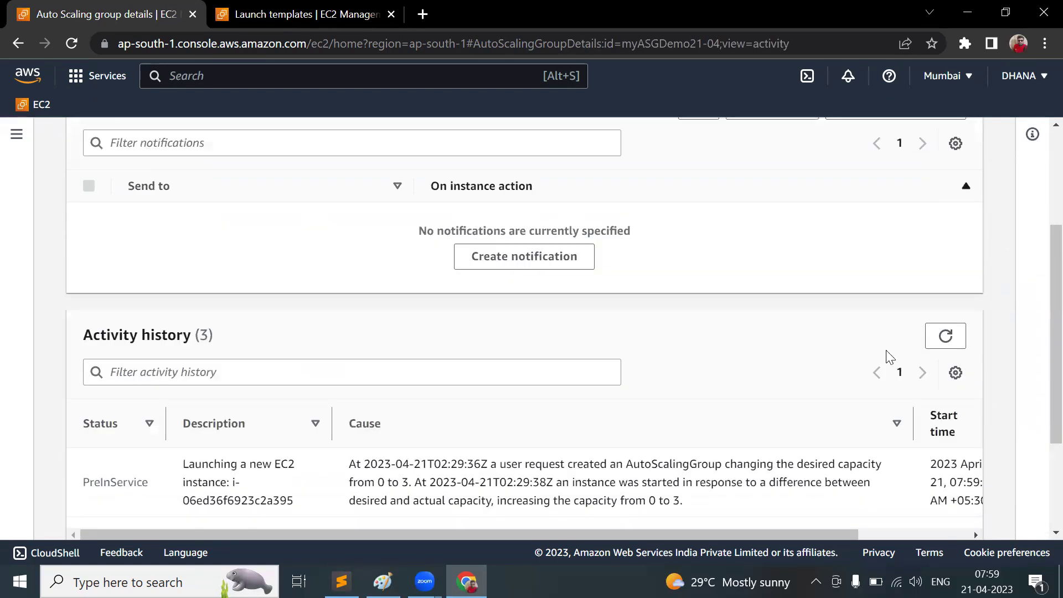
scroll(817, 467, "down", 3)
scroll(817, 467, "down", 1)
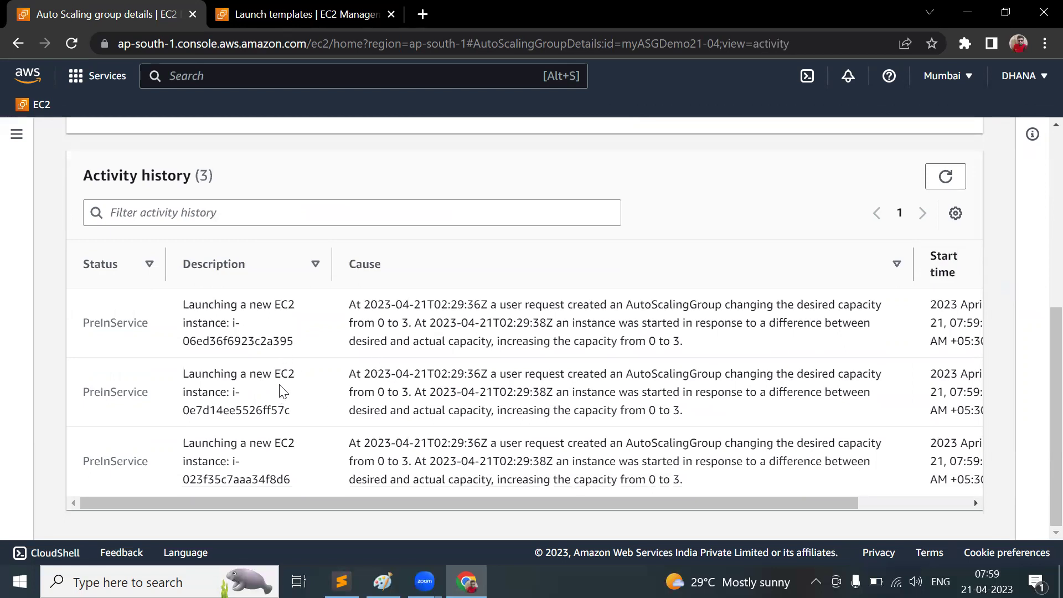
scroll(339, 363, "up", 6)
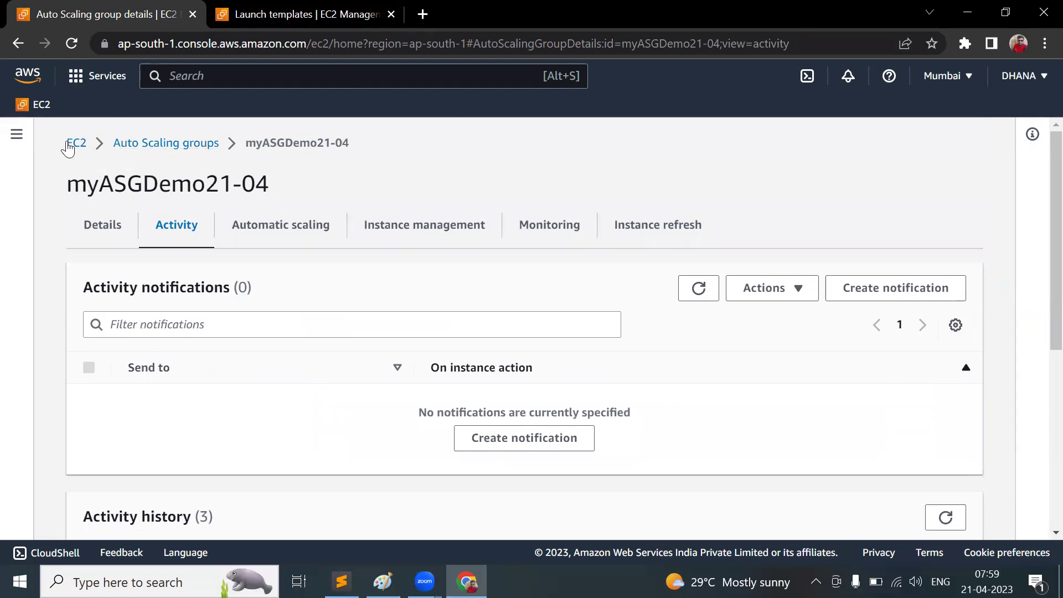
Open the EC2 dashboard in a new browser tab and close the Launch templates tab
right_click(77, 145)
left_click(113, 157)
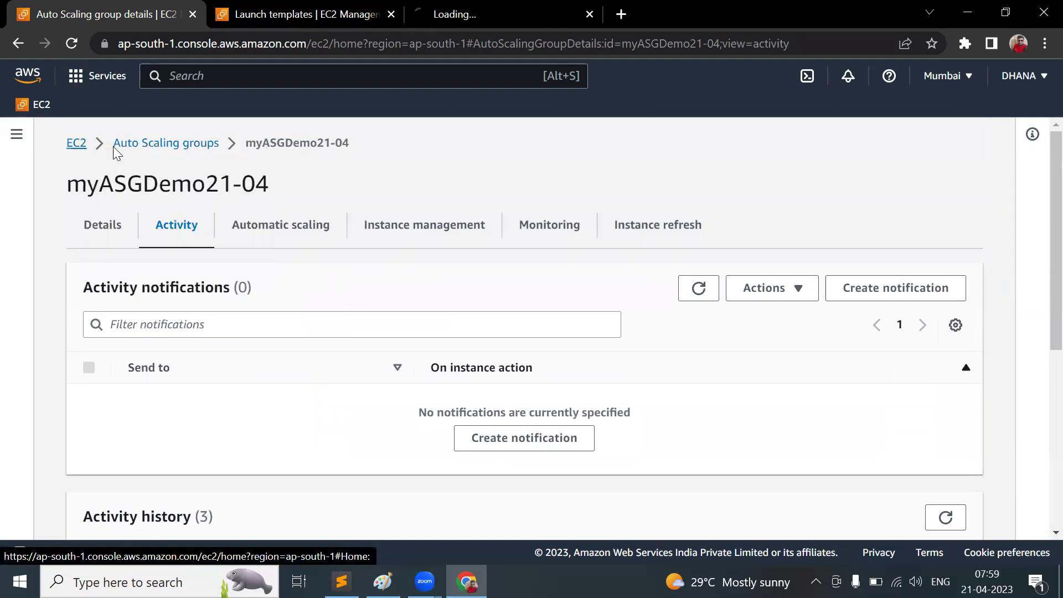
left_click(450, 5)
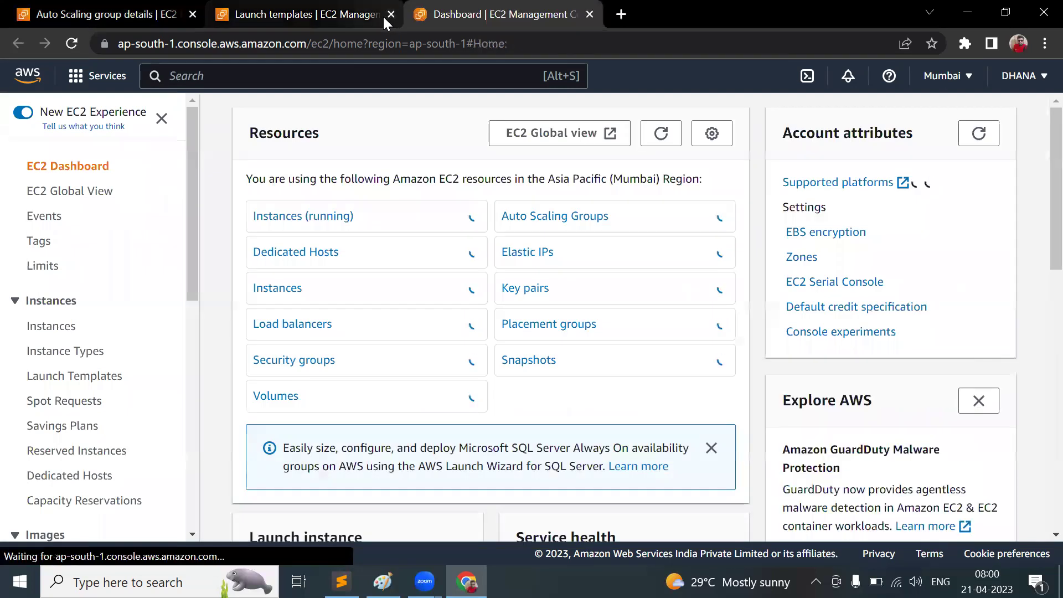
left_click(385, 21)
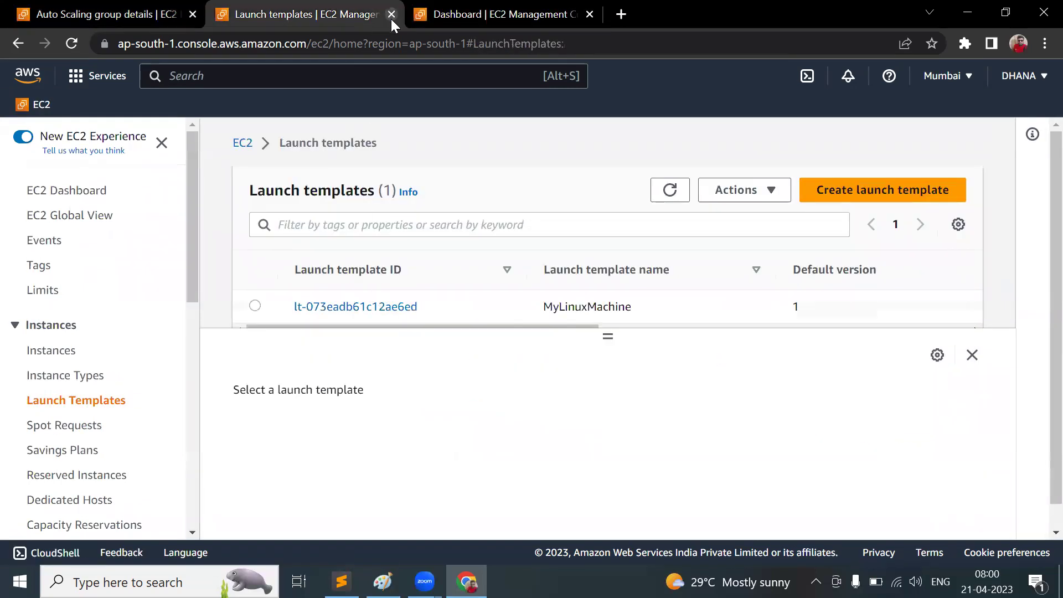
left_click(392, 14)
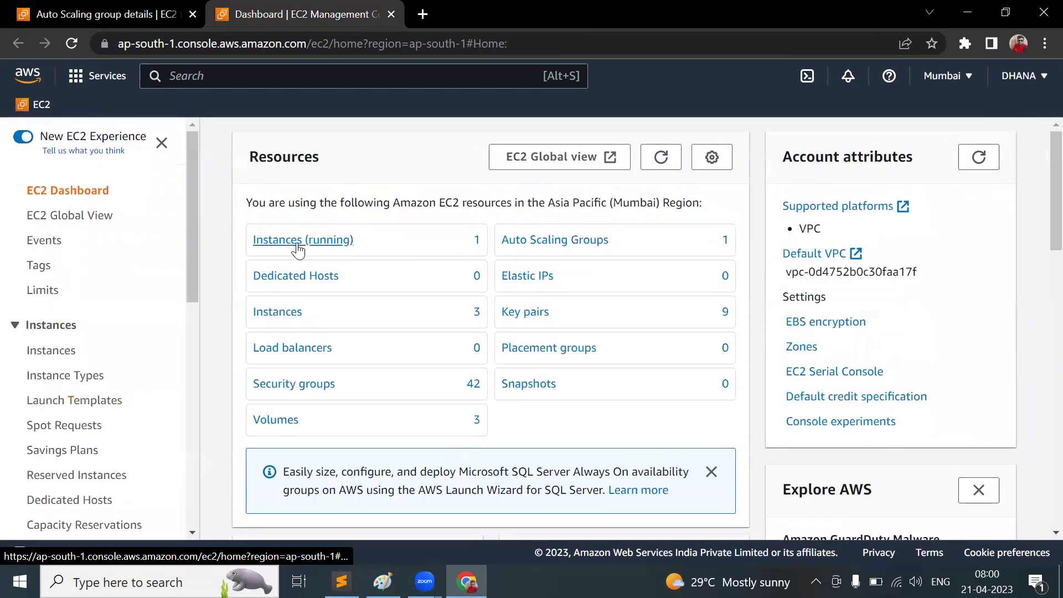
List the running EC2 instances and look through their details across the table columns
left_click(333, 251)
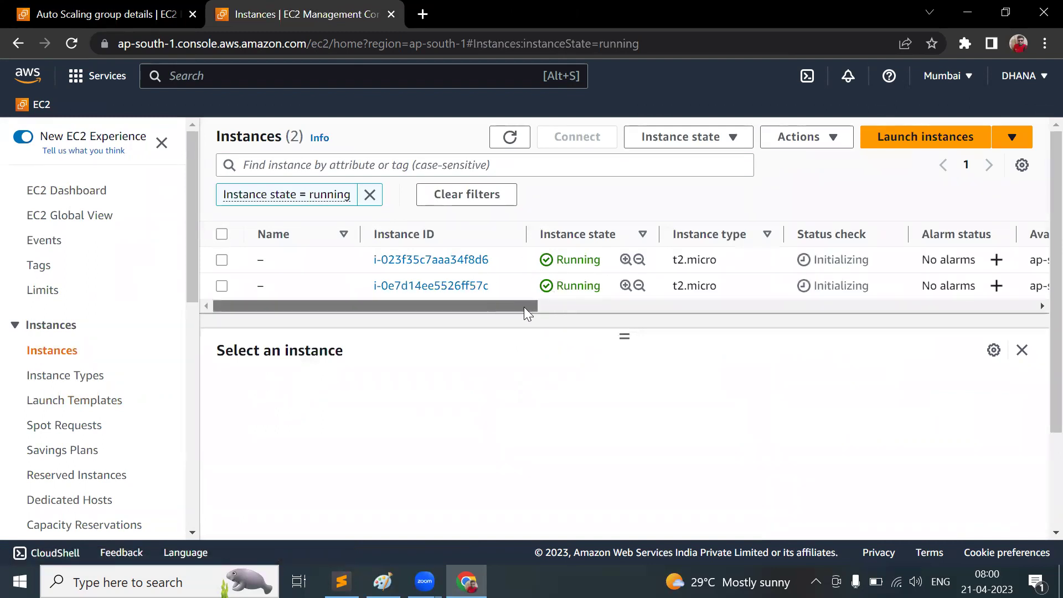
left_click_drag(523, 306, 686, 305)
left_click_drag(750, 289, 293, 300)
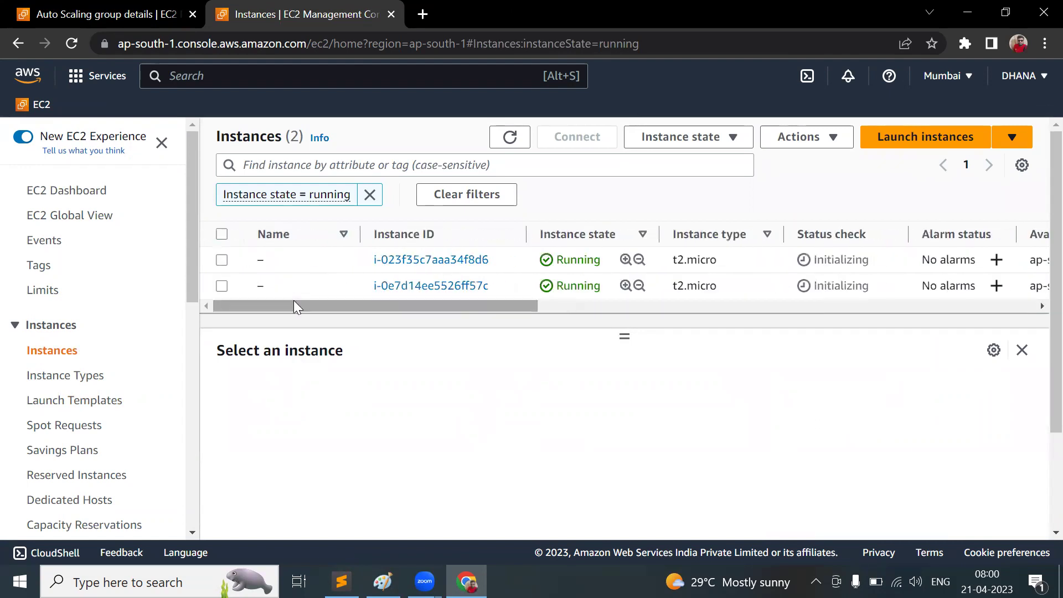
Refresh the Auto Scaling group's activity history and the running instances list to check the launch status
left_click(96, 7)
scroll(653, 367, "down", 5)
scroll(657, 366, "down", 1)
left_click(947, 240)
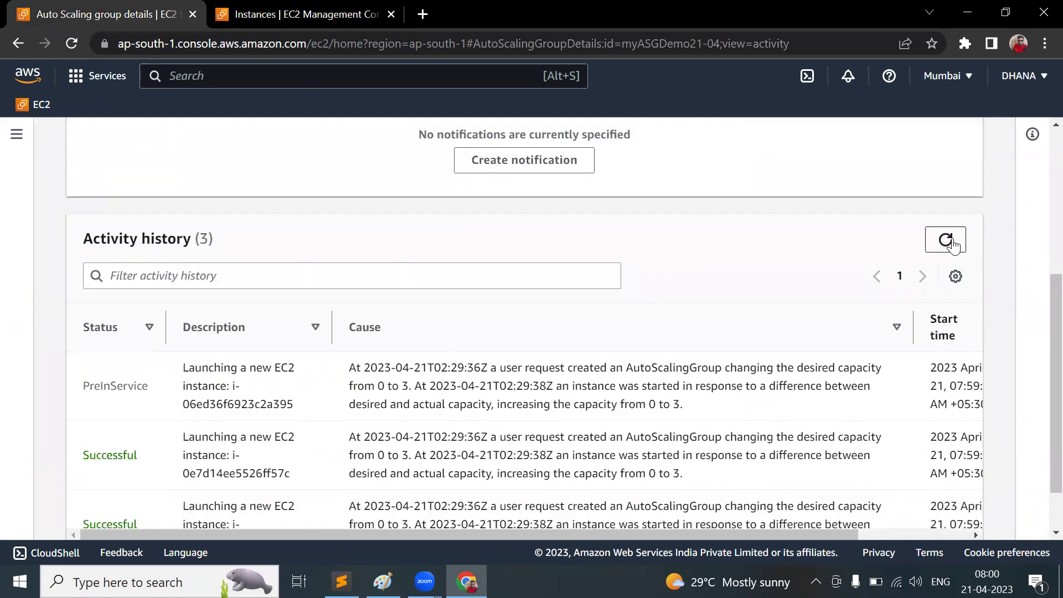
left_click(948, 240)
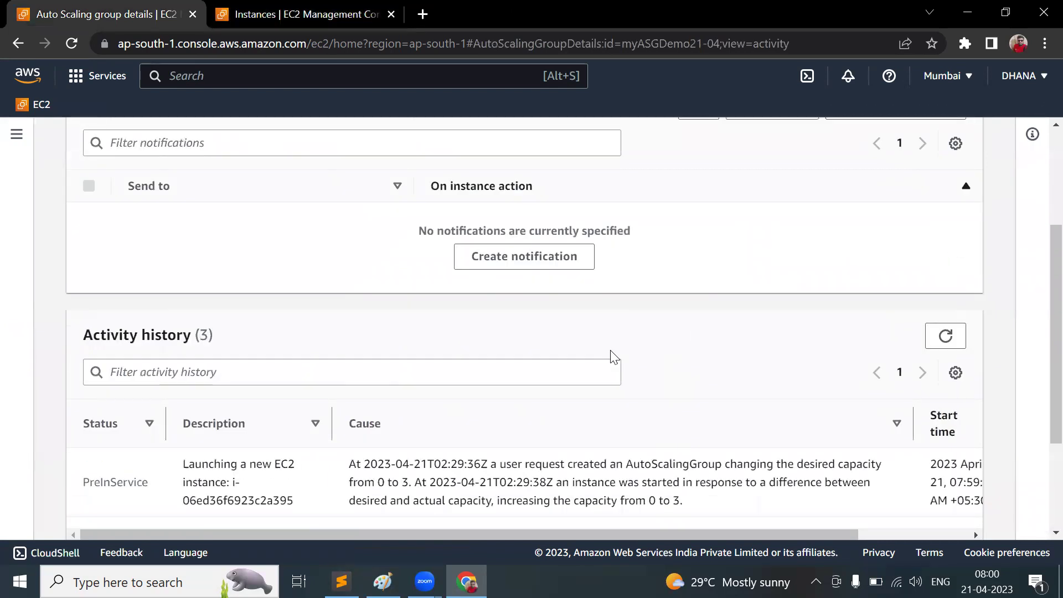
scroll(612, 356, "down", 3)
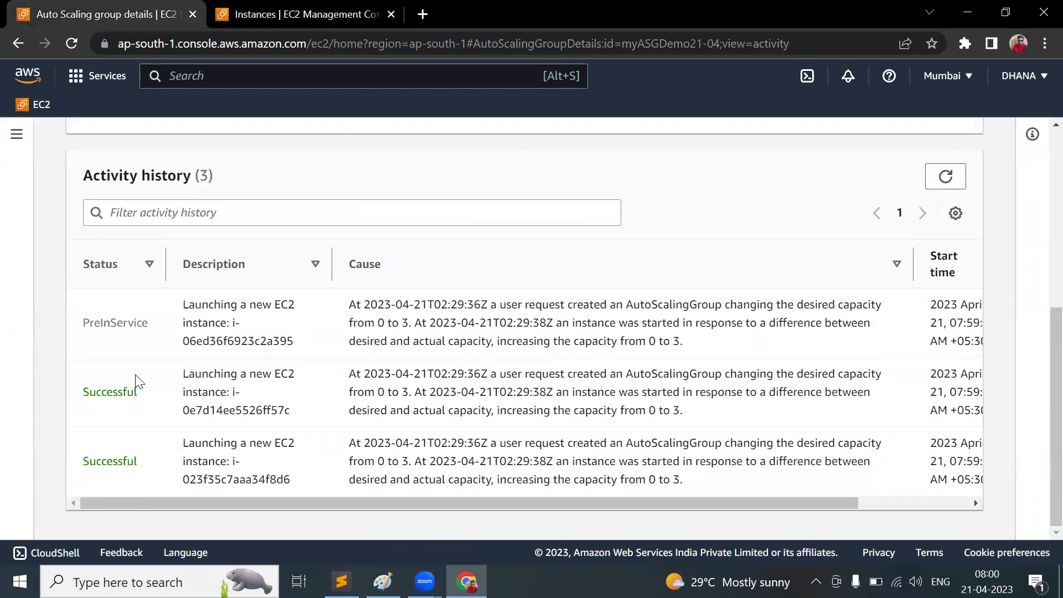
left_click(307, 14)
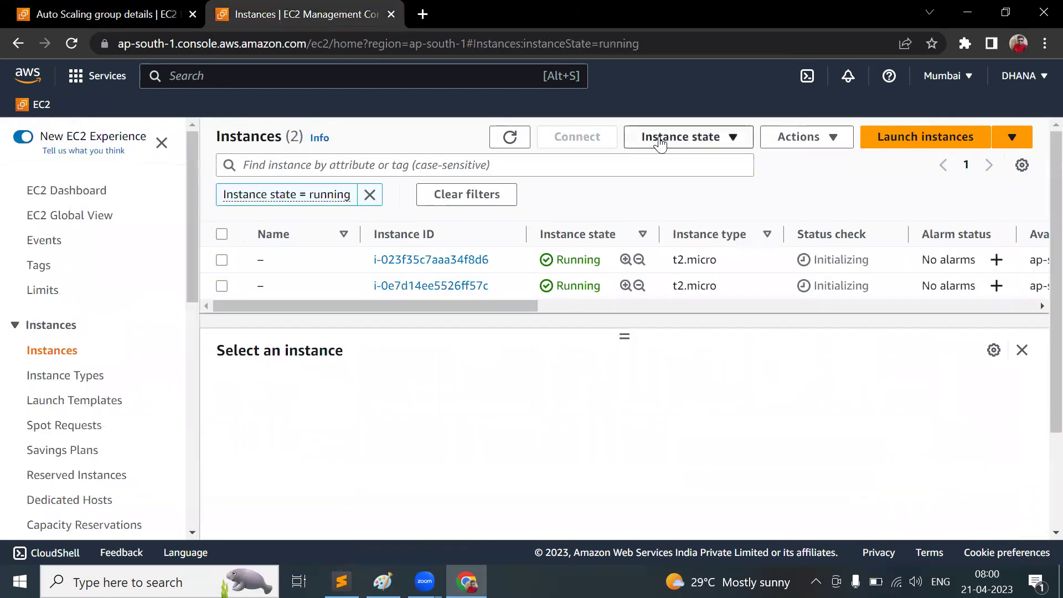
left_click(508, 139)
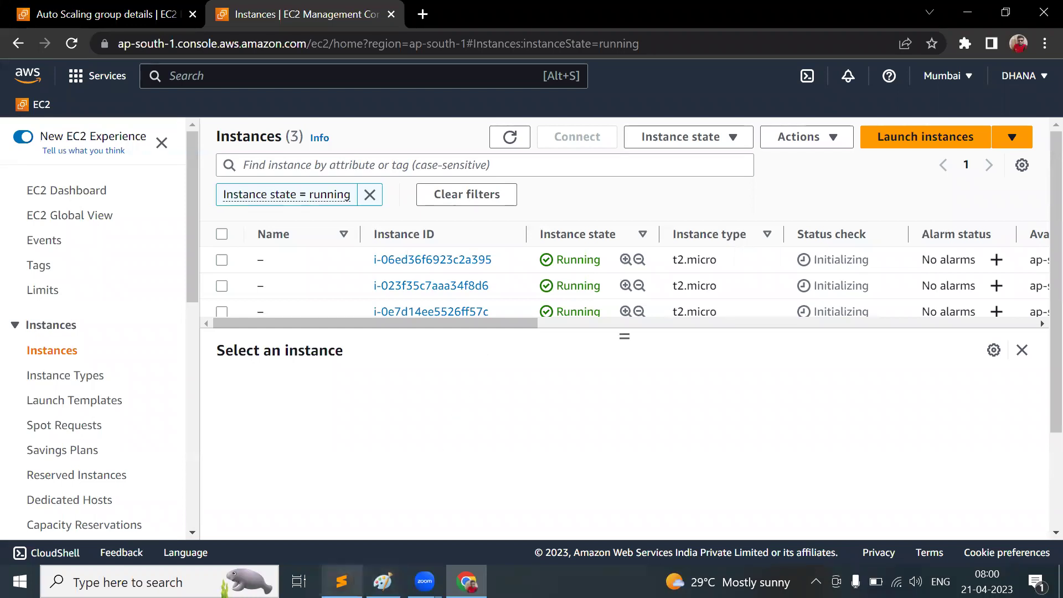
In the Sublime Text notes, append "---> default capacity while creating an ASG" to the Desired Capacity line
key("alt+Tab")
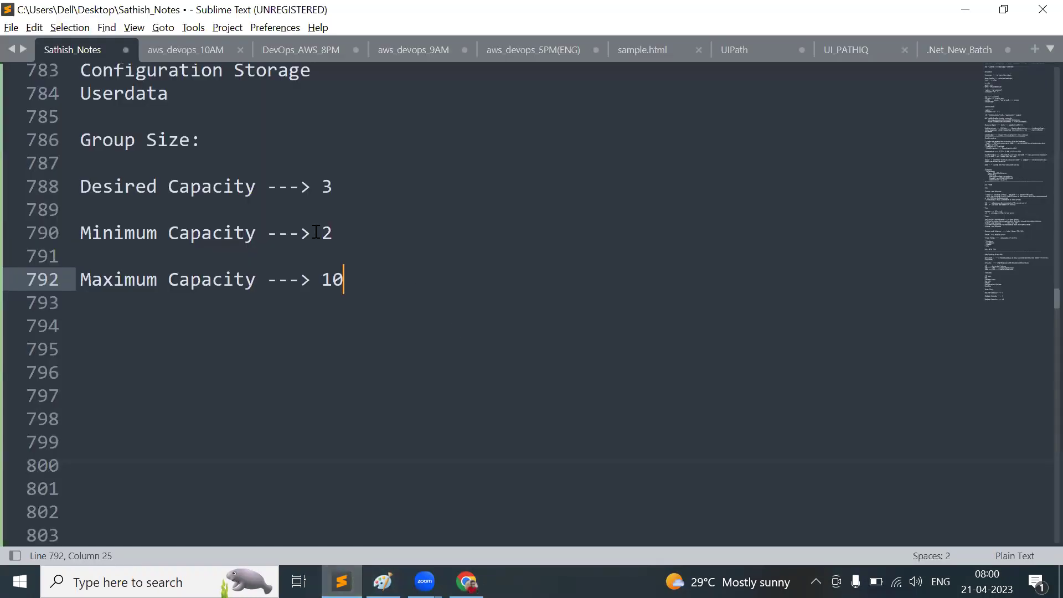
left_click(346, 186)
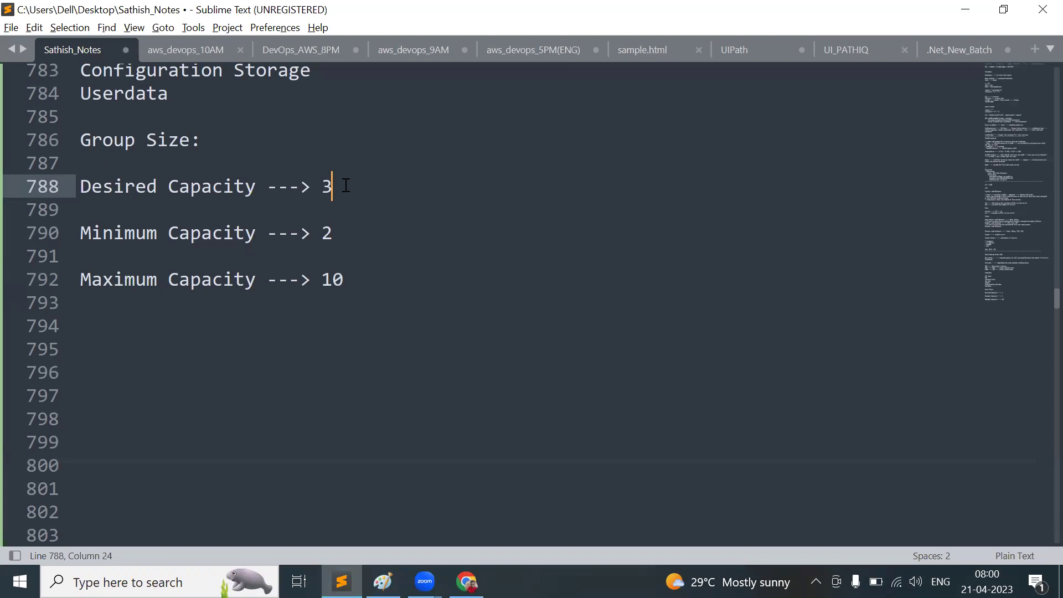
type("---> default capacity while creating an ASG")
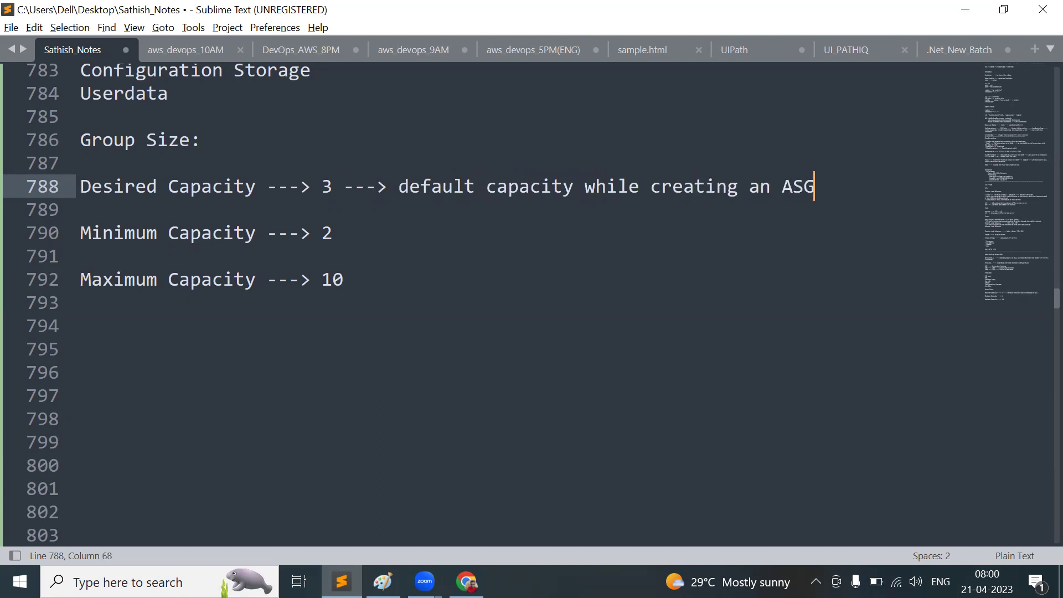
Return to the Auto Scaling group details in Chrome, refresh the activity history and review the launch entries
key("alt+Tab")
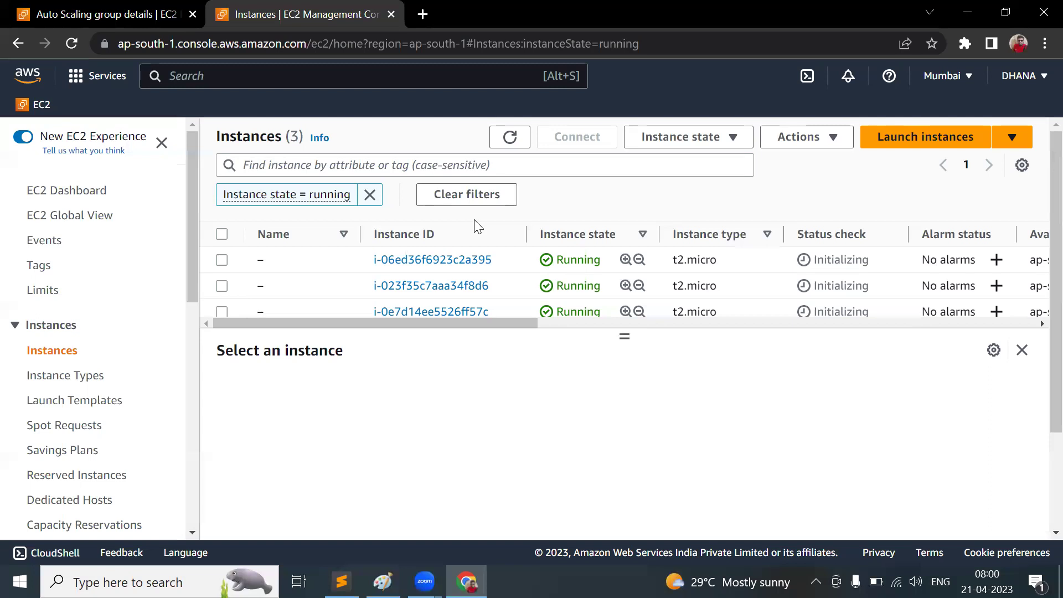
left_click(140, 14)
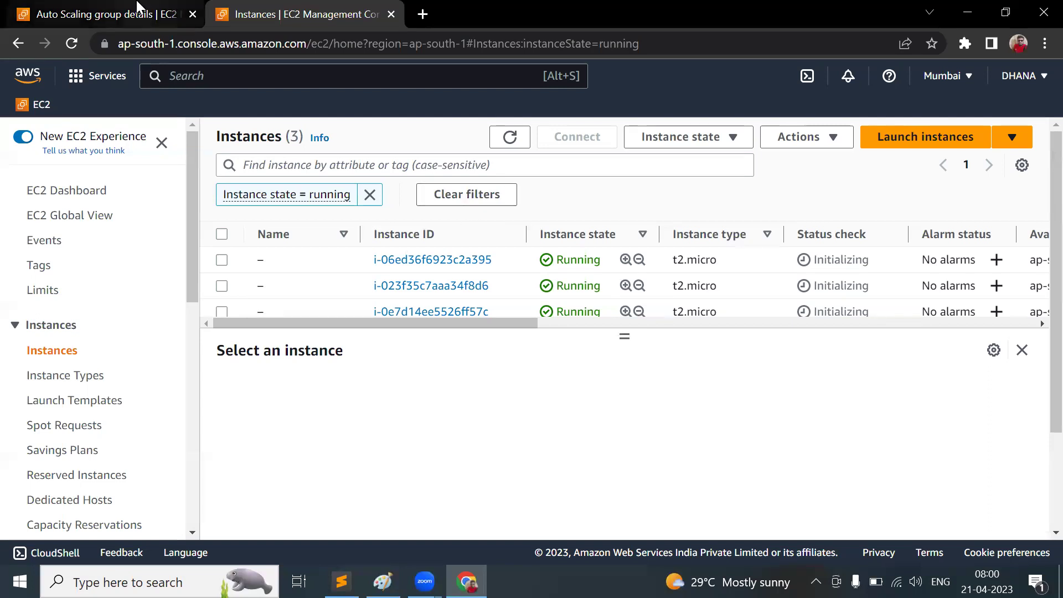
left_click(944, 178)
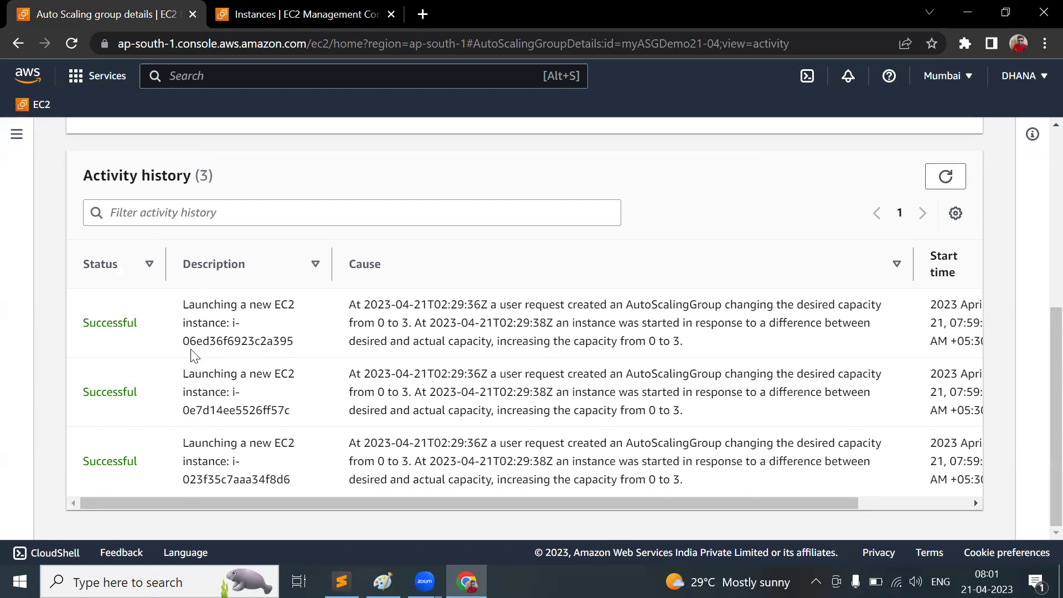
scroll(191, 356, "up", 4)
scroll(191, 356, "down", 4)
Stop the running instance i-06ed36f6923c2a395, refresh the instances list and dismiss the notification
left_click(278, 9)
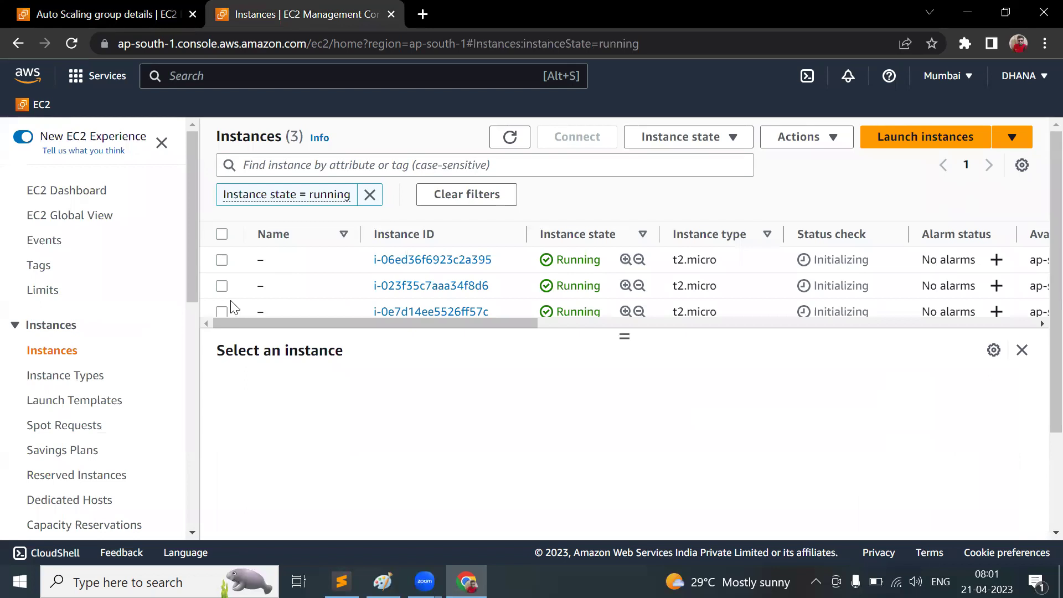
left_click(221, 260)
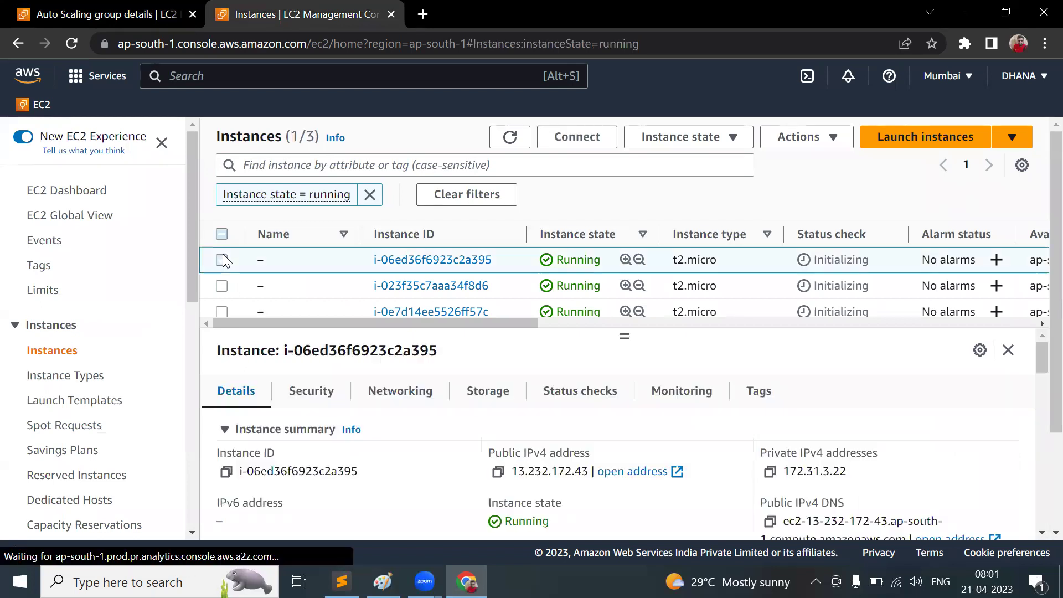
left_click(692, 136)
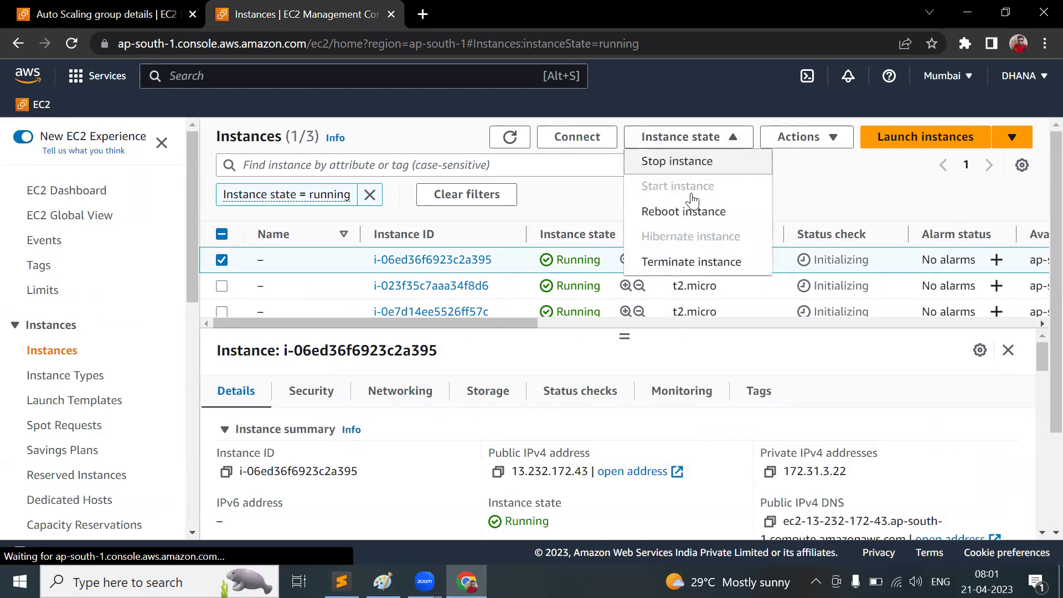
left_click(687, 161)
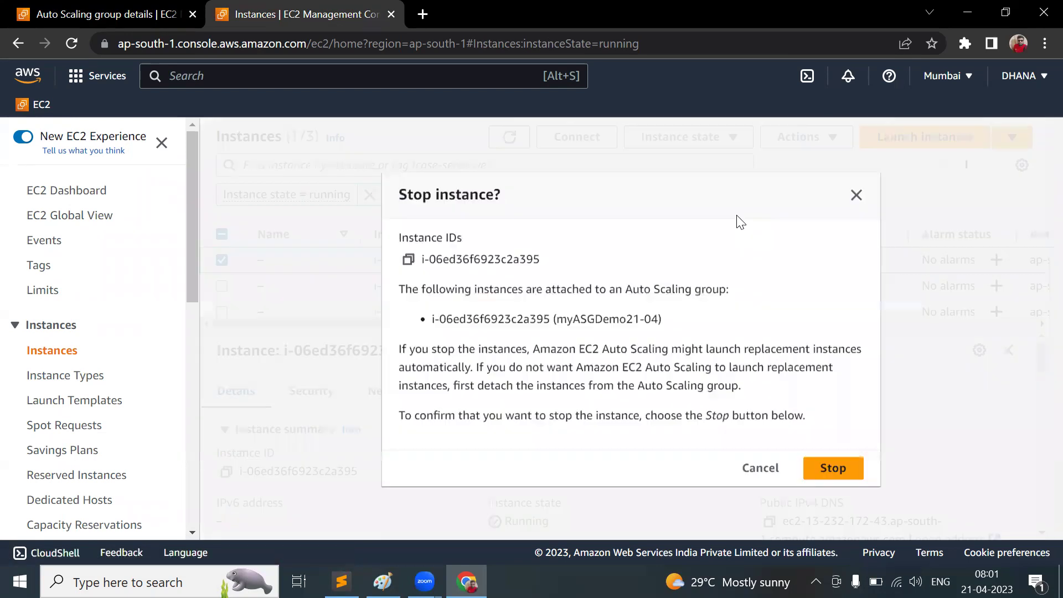
left_click(846, 472)
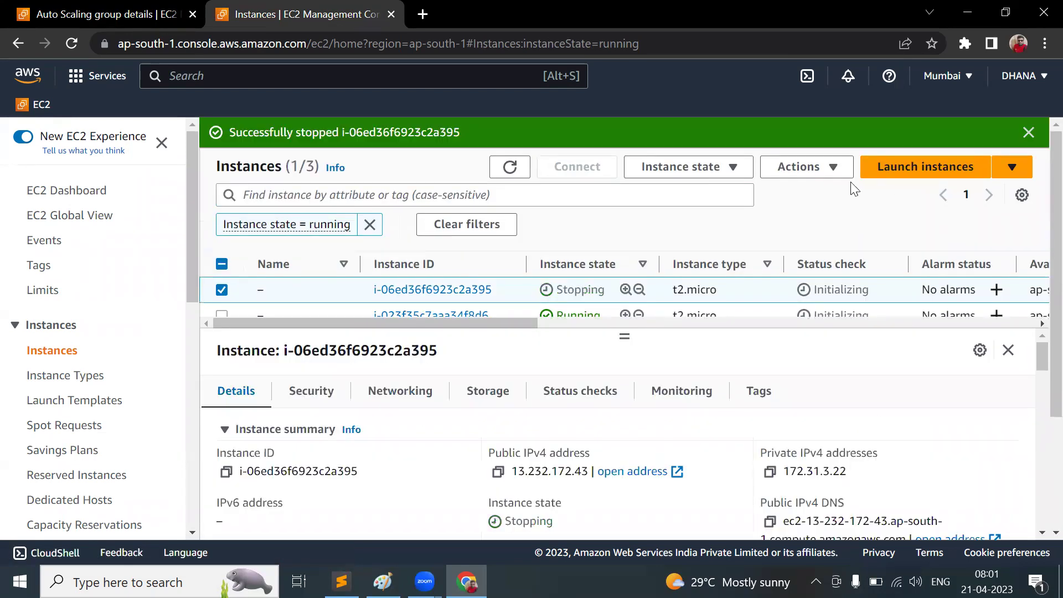
left_click(520, 168)
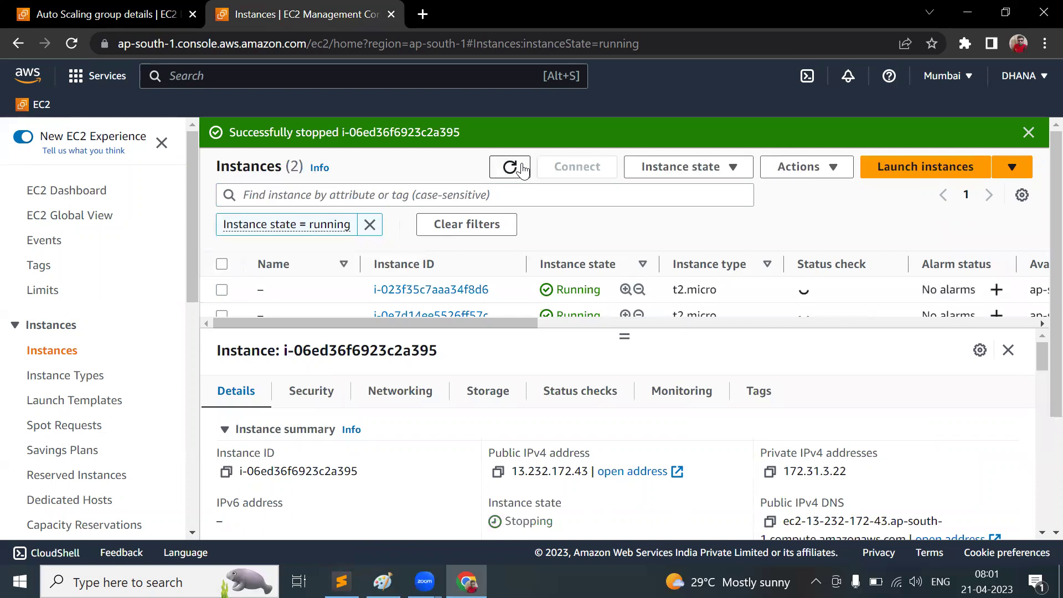
left_click(1030, 133)
Refresh the Auto Scaling group's activity history to check for a reaction to the stopped instance
left_click(85, 14)
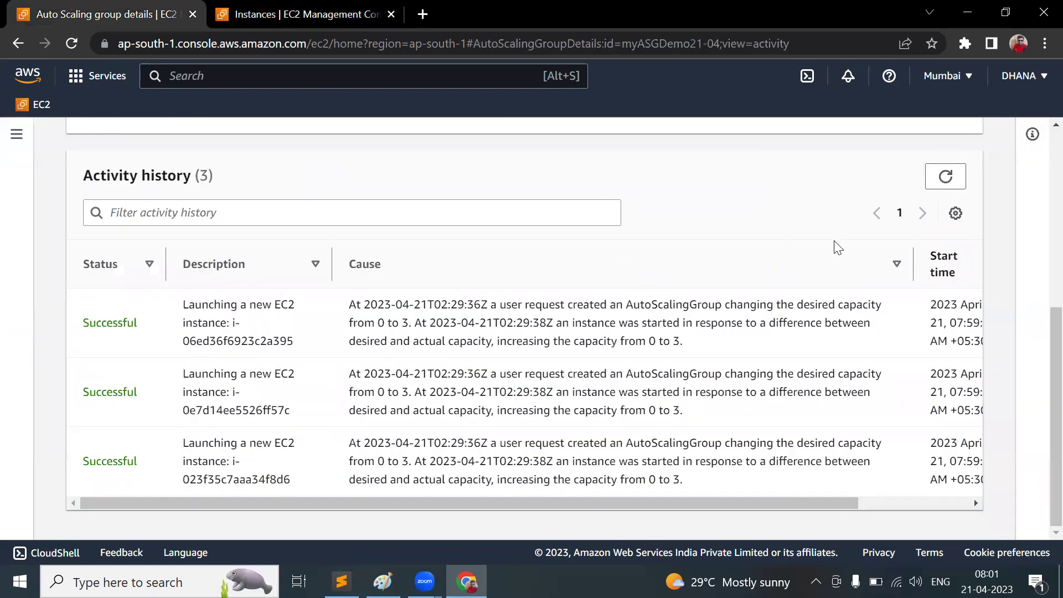
left_click(946, 185)
left_click(947, 178)
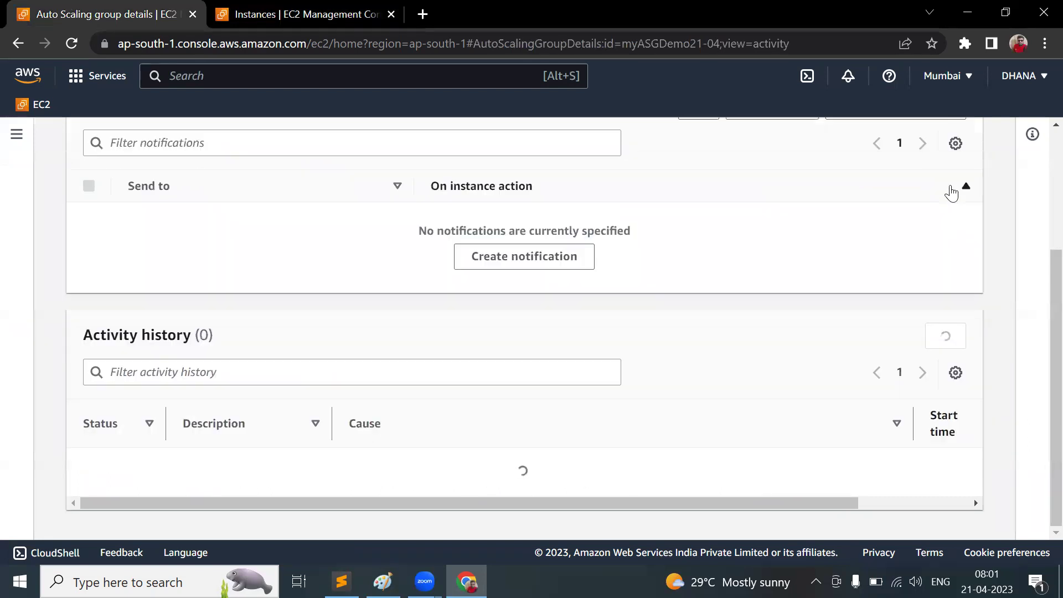
Switch to the Sublime Text notes and review the Minimum Capacity line under Group Size
left_click(342, 581)
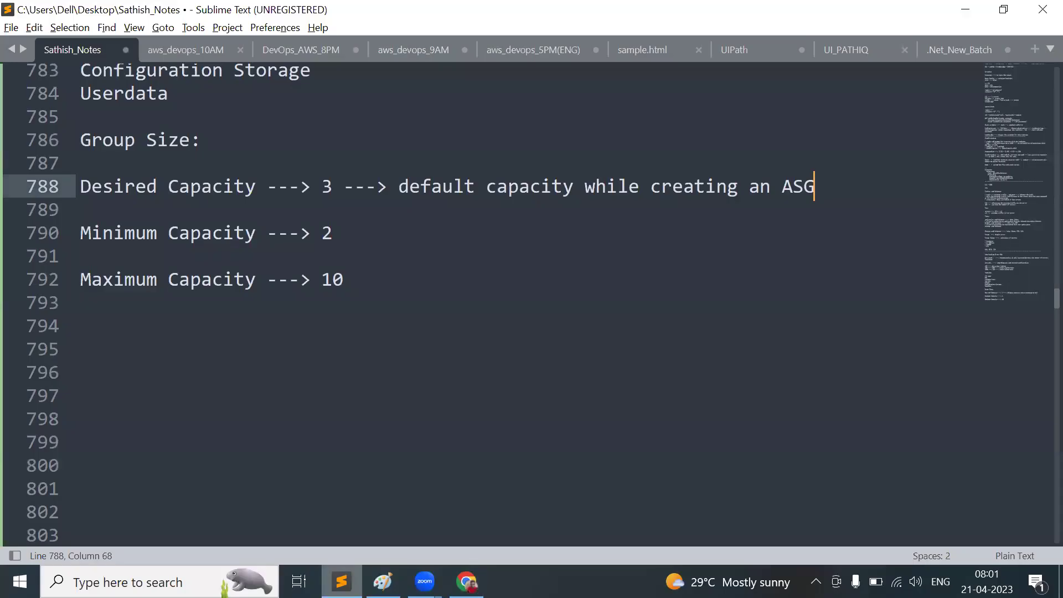
left_click_drag(317, 231, 354, 210)
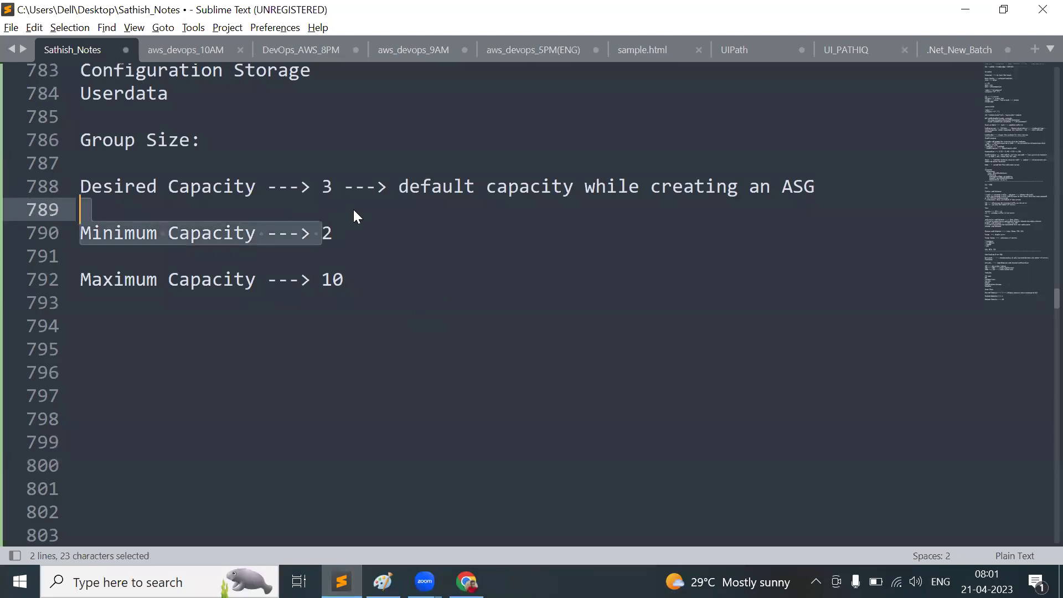
left_click(336, 231)
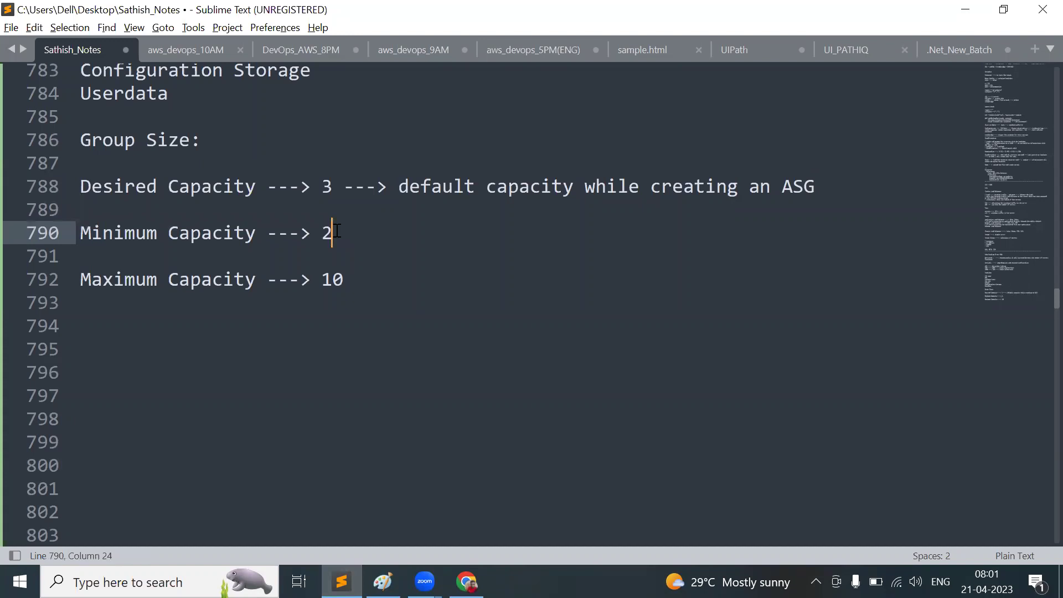
Return to the instances list in Chrome, stop the running instance i-023f35c7aaa34f8d6 and refresh the list
key("alt+Tab")
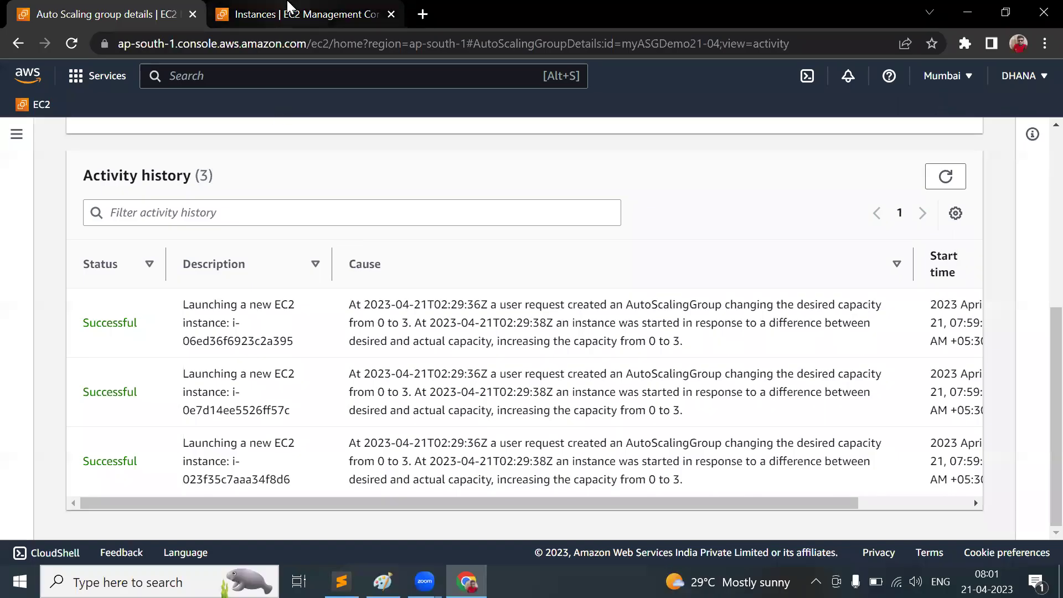
left_click(299, 13)
left_click(508, 136)
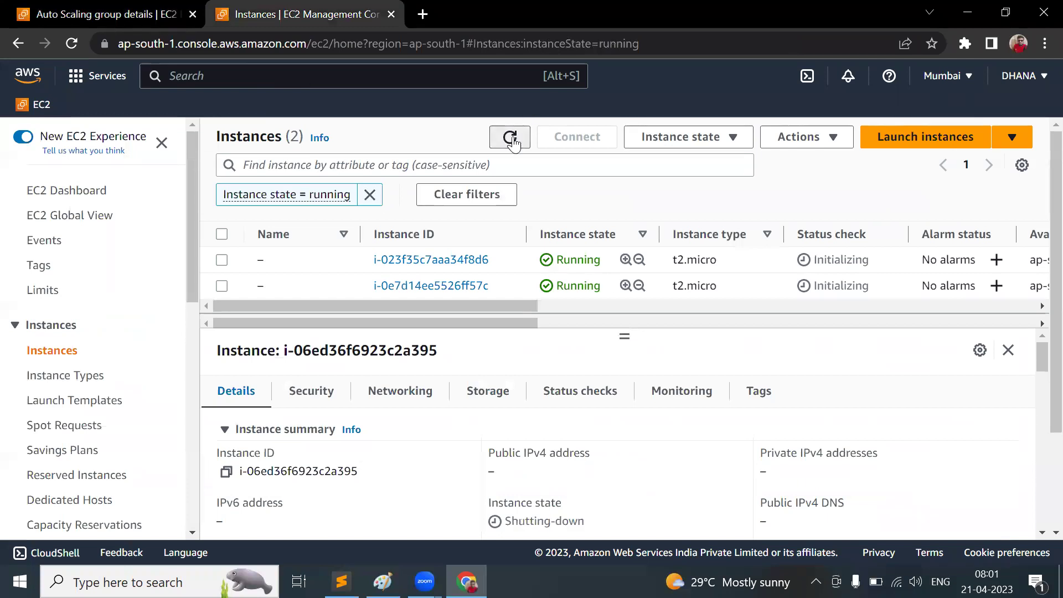
left_click(222, 260)
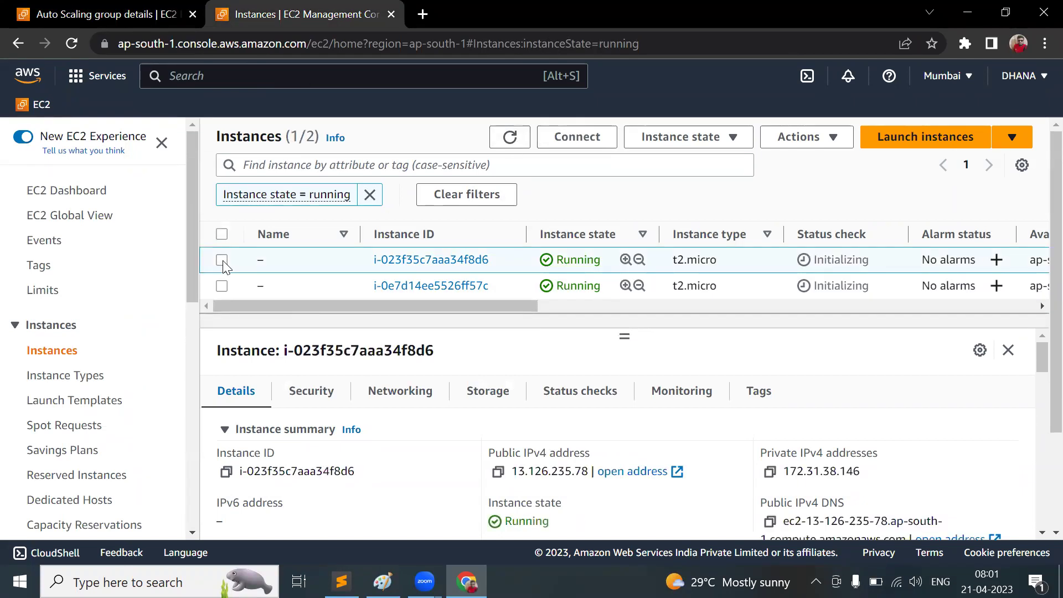
left_click(690, 148)
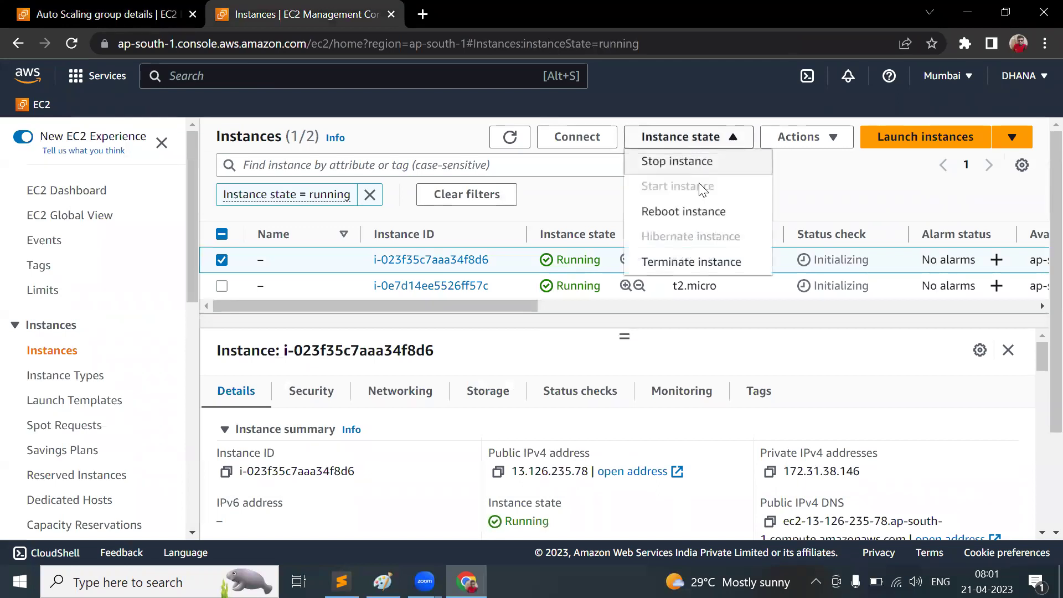
left_click(673, 172)
left_click(832, 466)
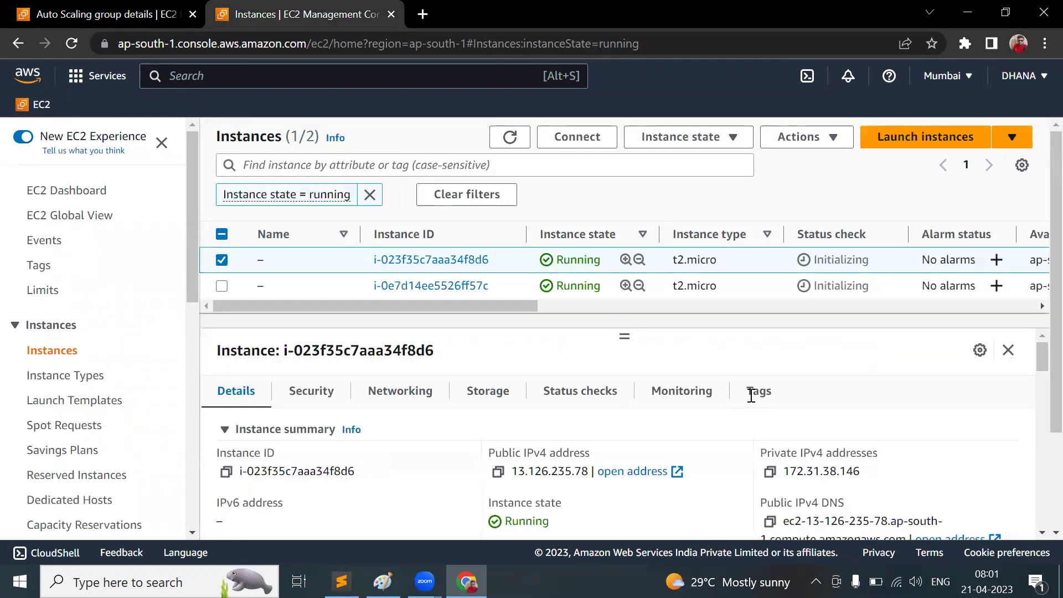
left_click(510, 169)
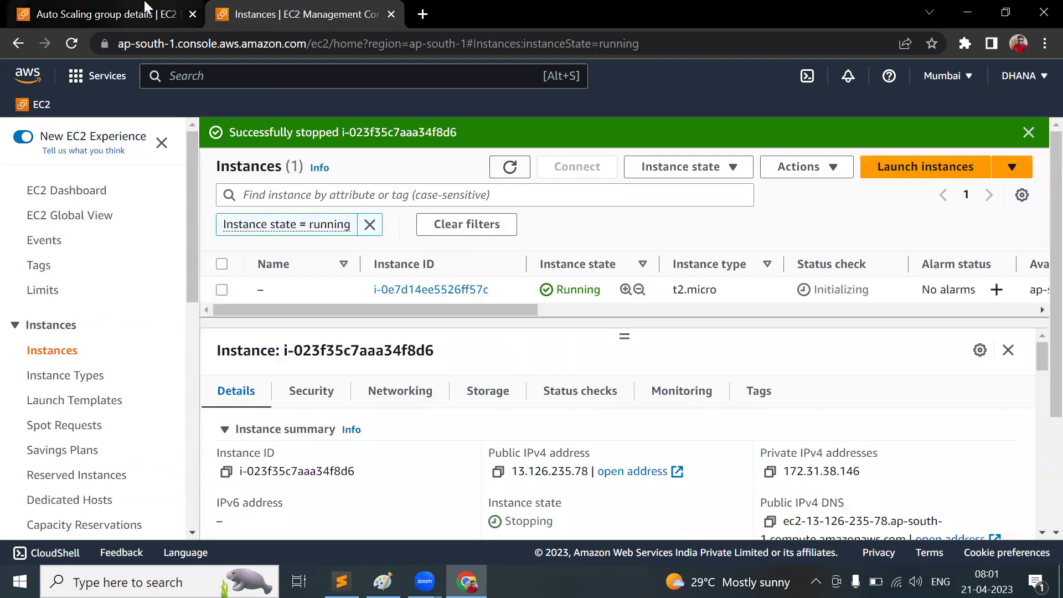
Refresh the Auto Scaling group's activity history and examine the newest launch and termination entries
left_click(147, 7)
left_click(959, 176)
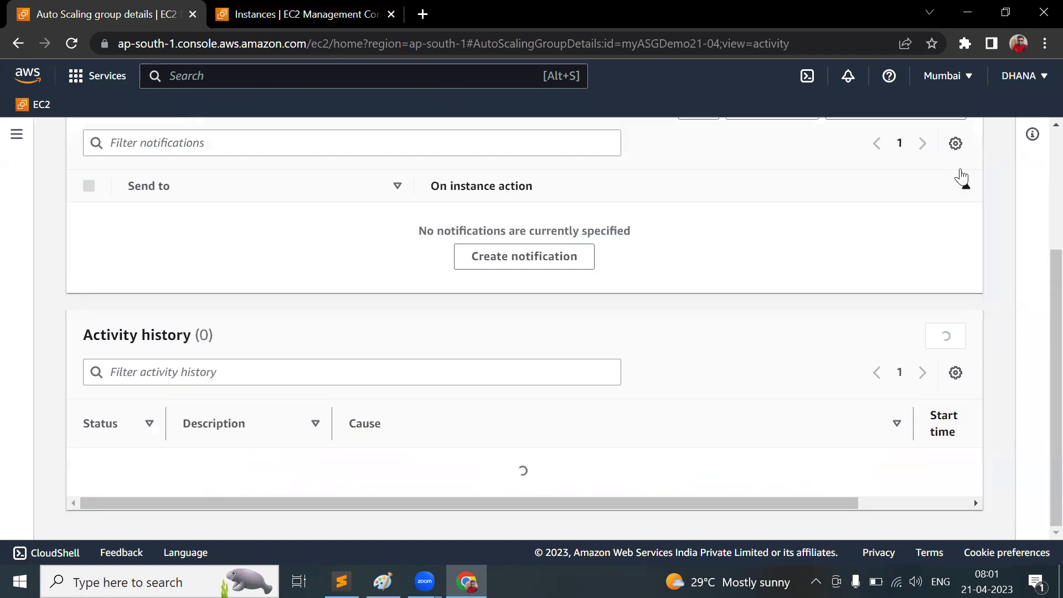
left_click(960, 177)
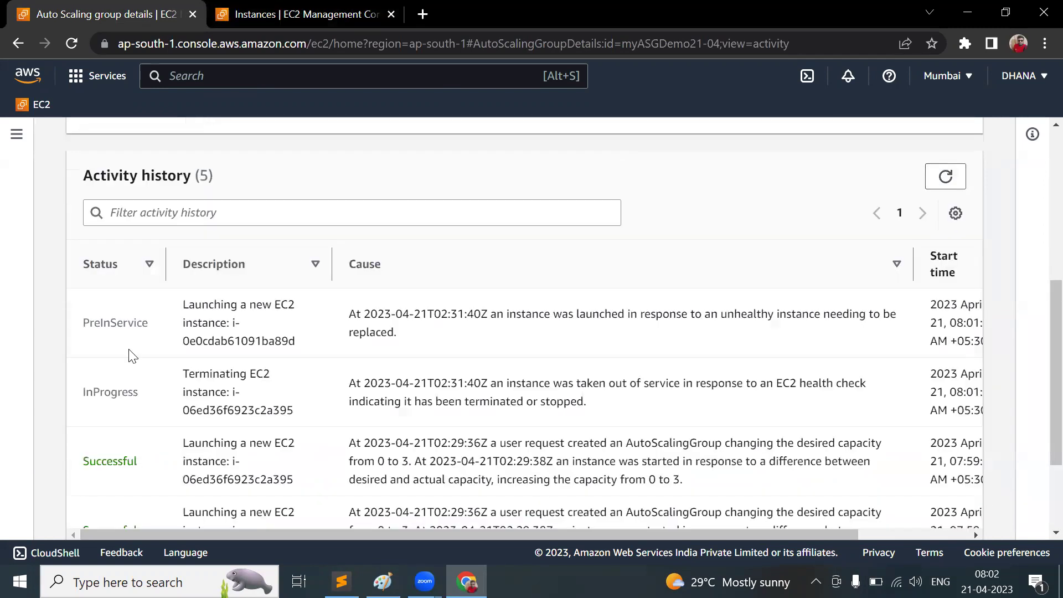
left_click(947, 176)
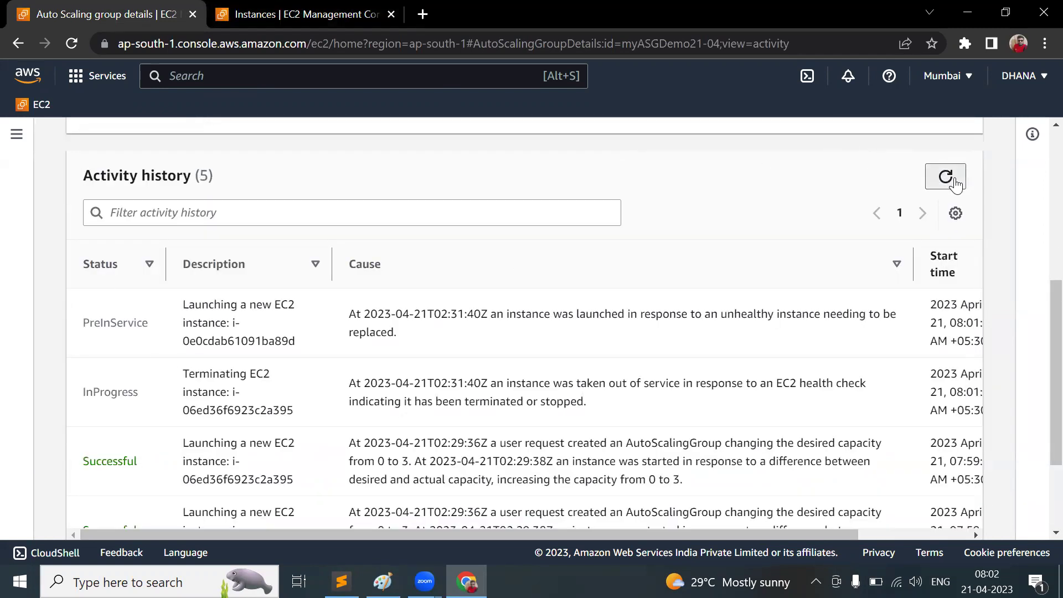
Refresh the instances list, select all running instances and stop them together
left_click(310, 7)
left_click(509, 167)
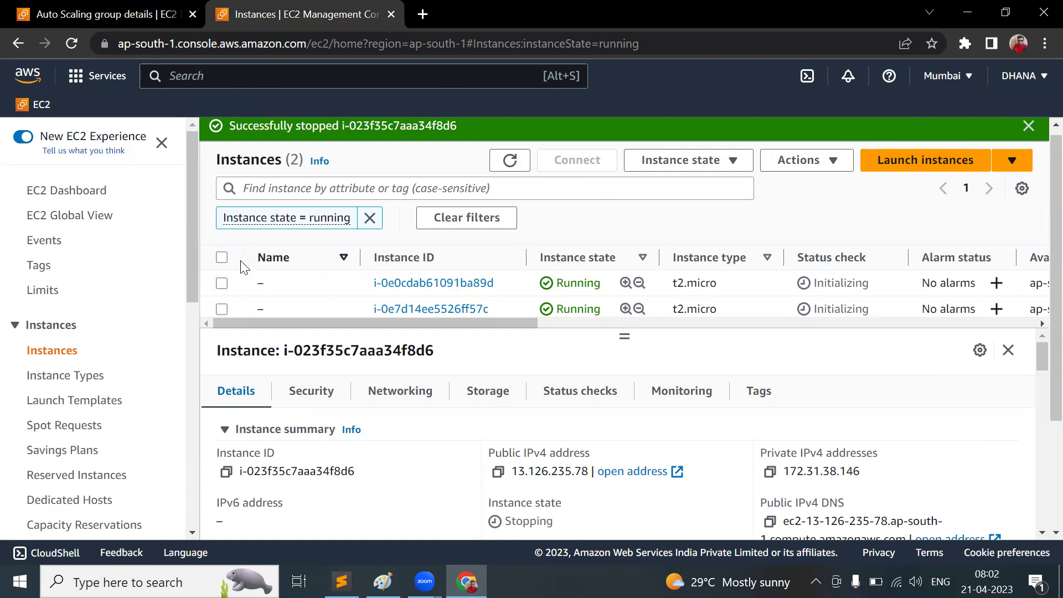
left_click(222, 257)
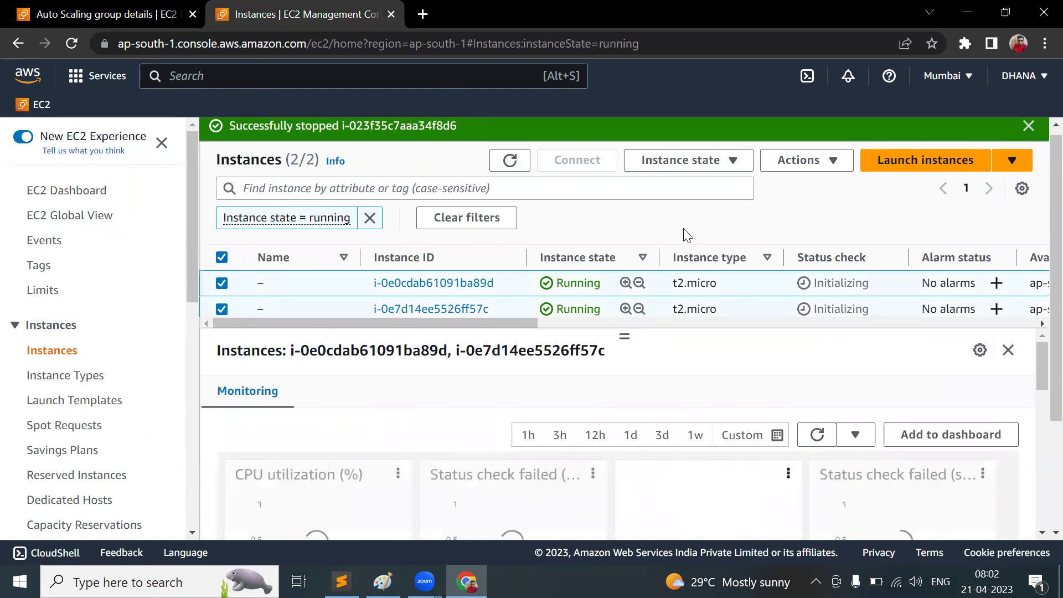
left_click(682, 164)
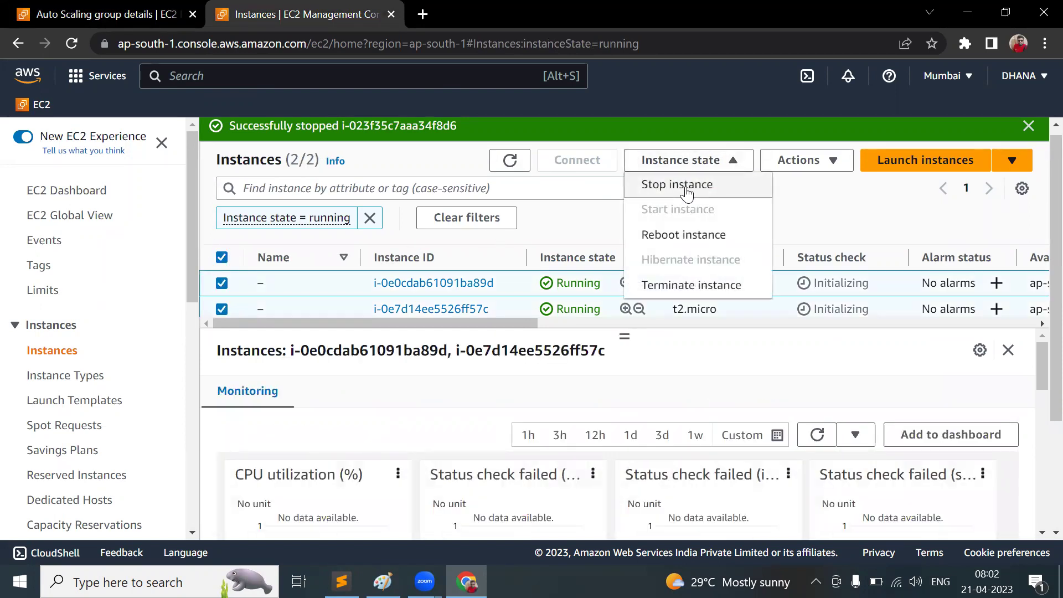
left_click(686, 191)
left_click(831, 489)
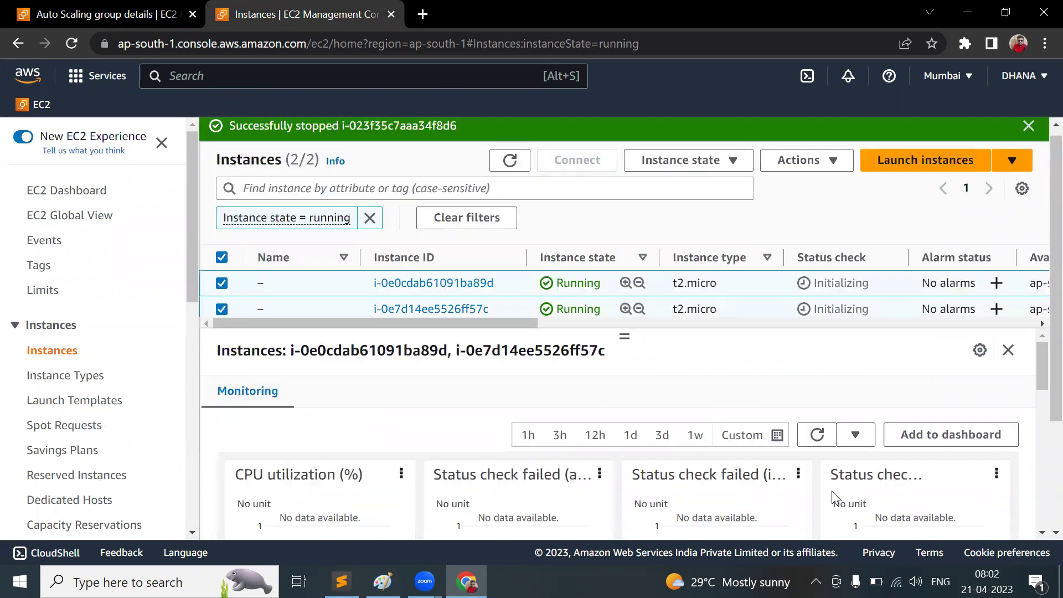
Refresh the instances list, switch to the Auto Scaling group's details and keep refreshing the activity history to check for new replacement activity
left_click(514, 190)
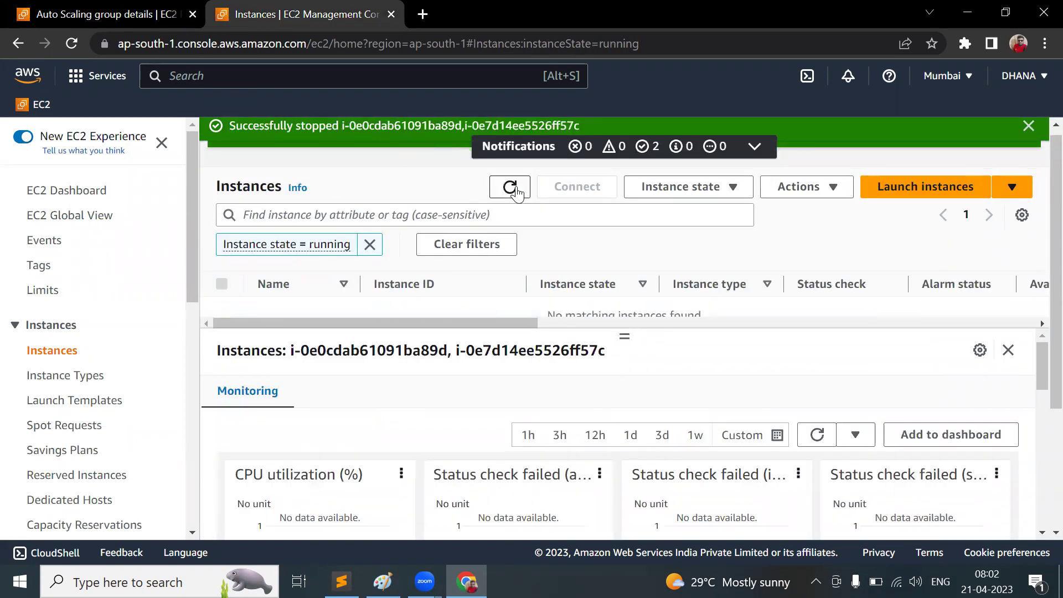
left_click(115, 9)
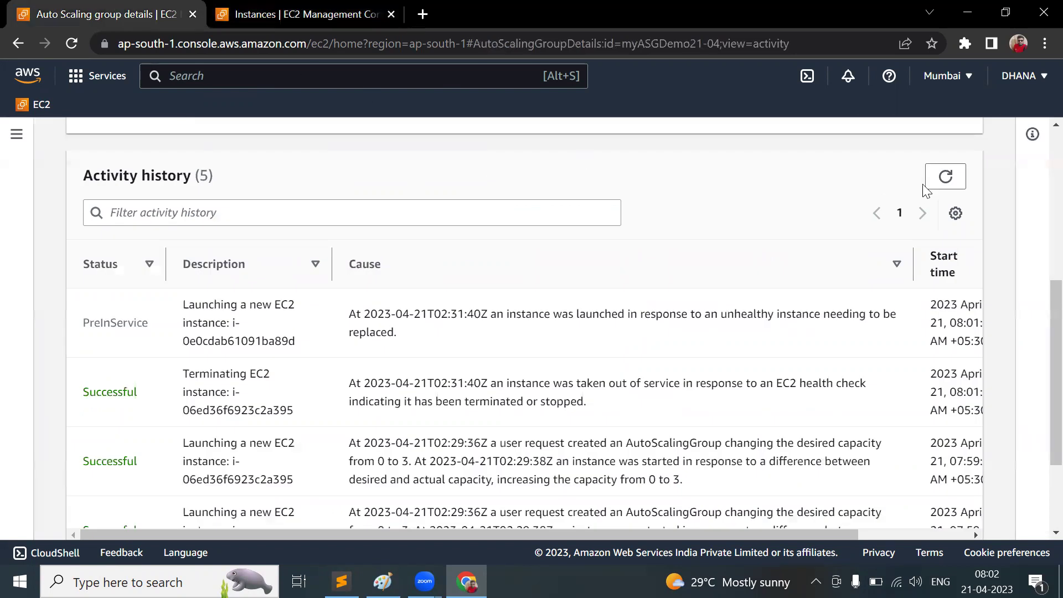
left_click(947, 177)
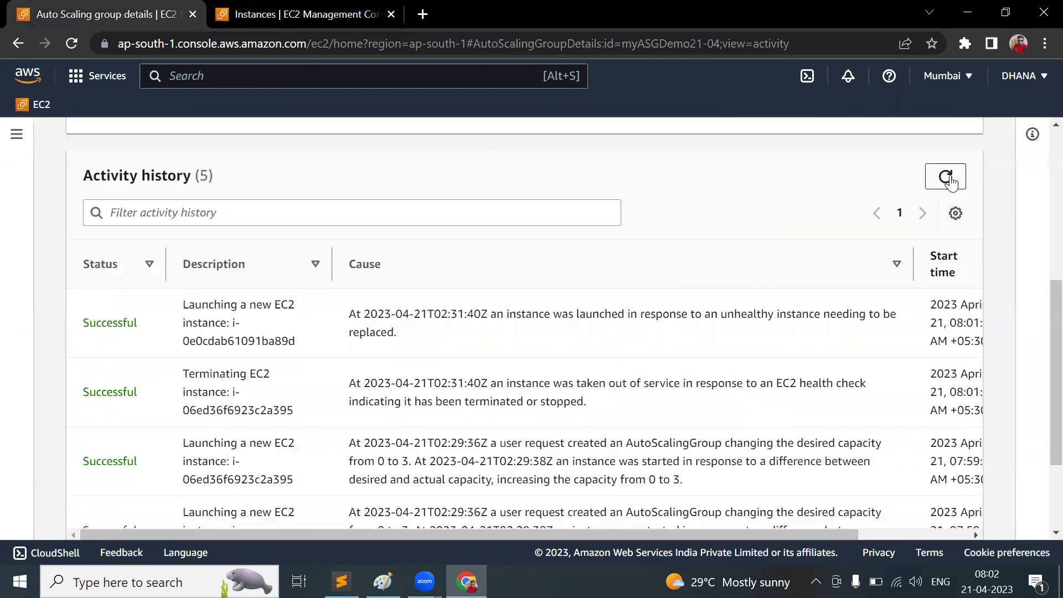
left_click(947, 178)
left_click(950, 181)
triple_click(951, 183)
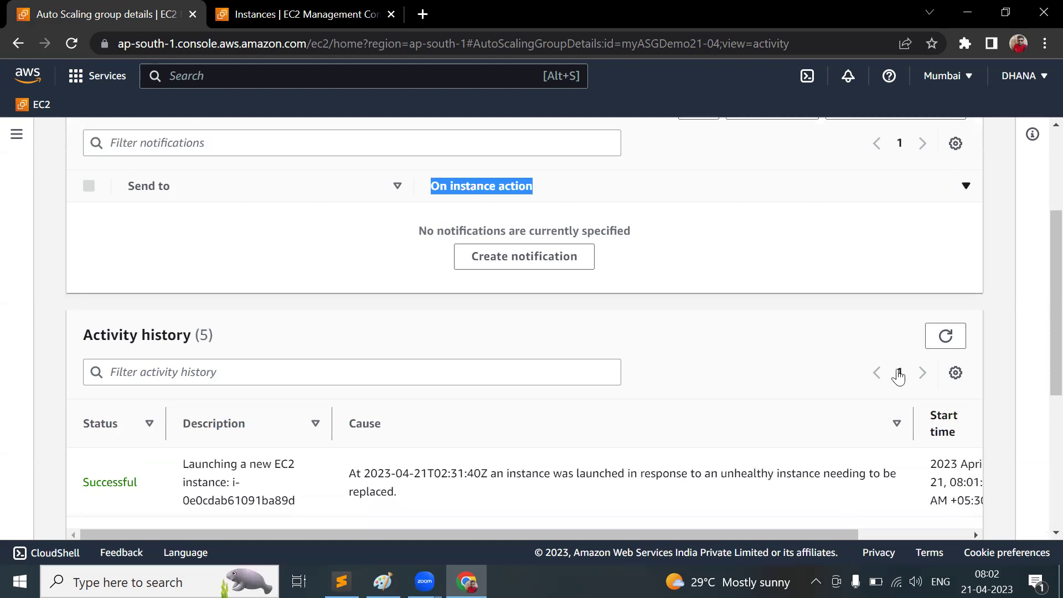
scroll(896, 373, "down", 3)
left_click(943, 168)
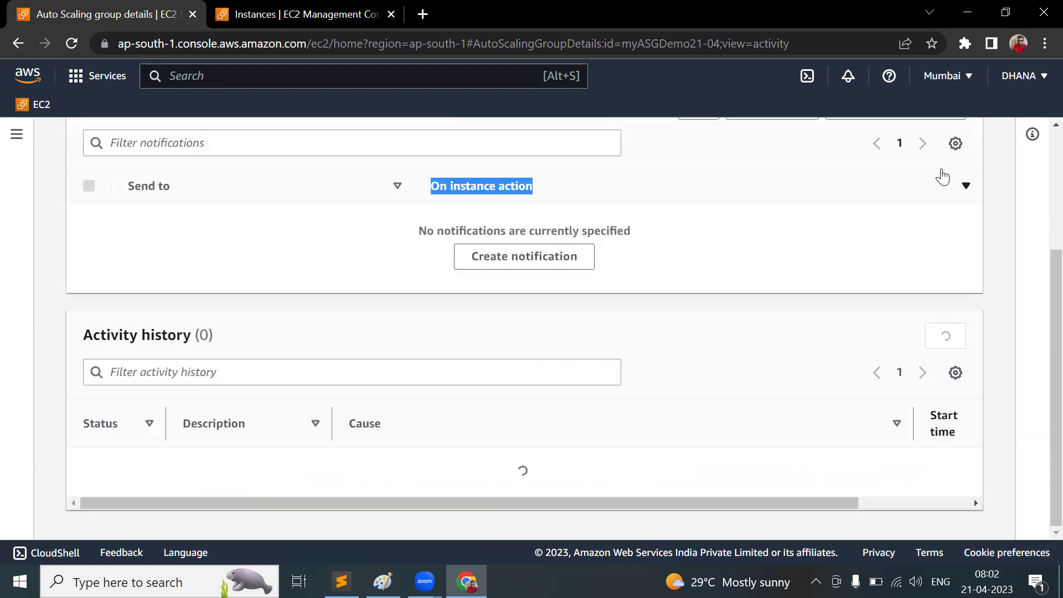
left_click(944, 171)
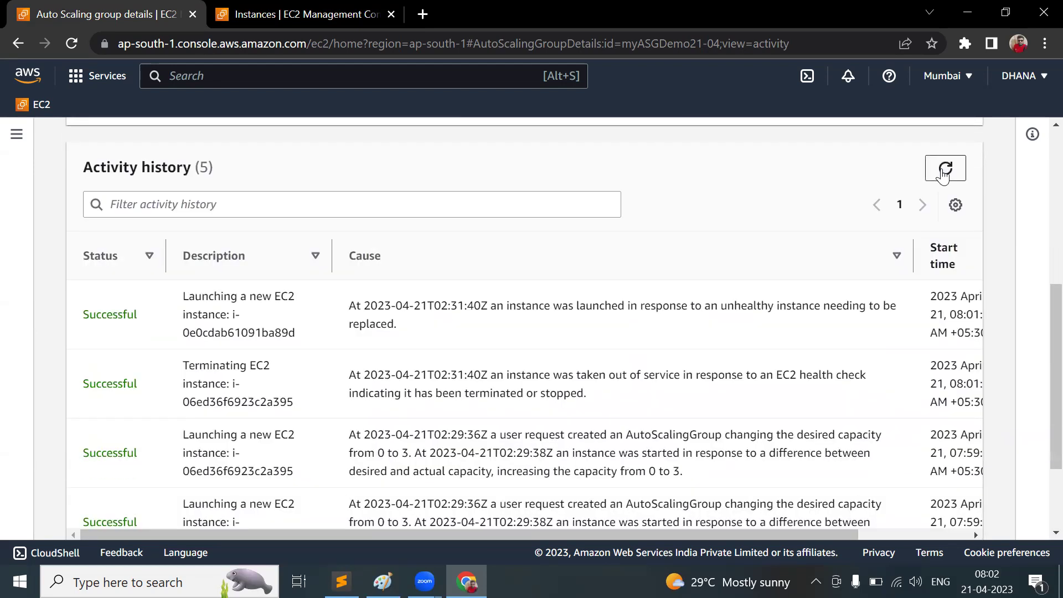
left_click(944, 171)
left_click(944, 171)
left_click(943, 172)
left_click(943, 172)
left_click(944, 172)
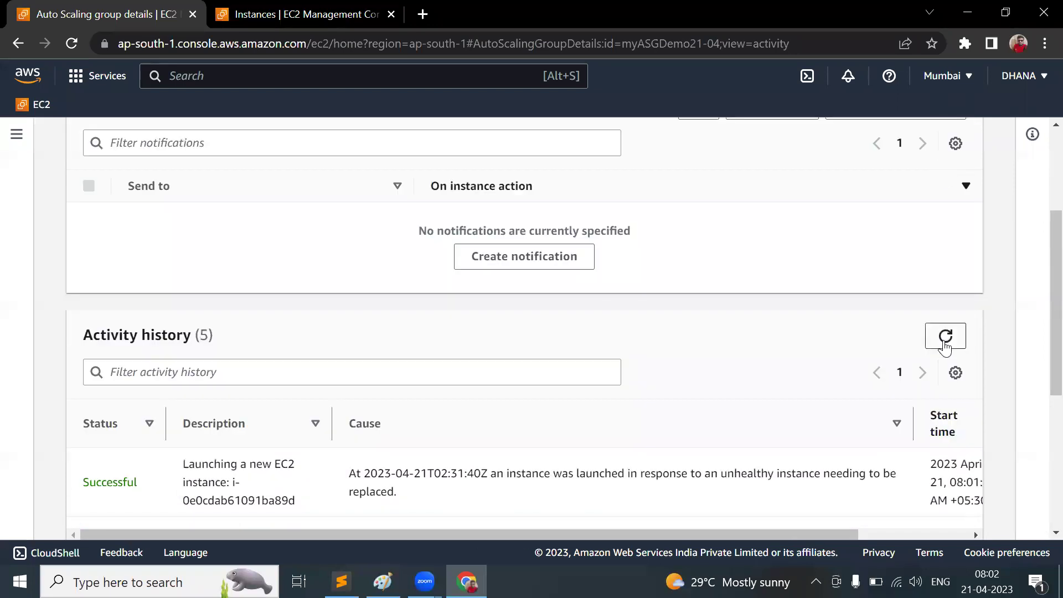
left_click(943, 343)
left_click(945, 343)
left_click(945, 343)
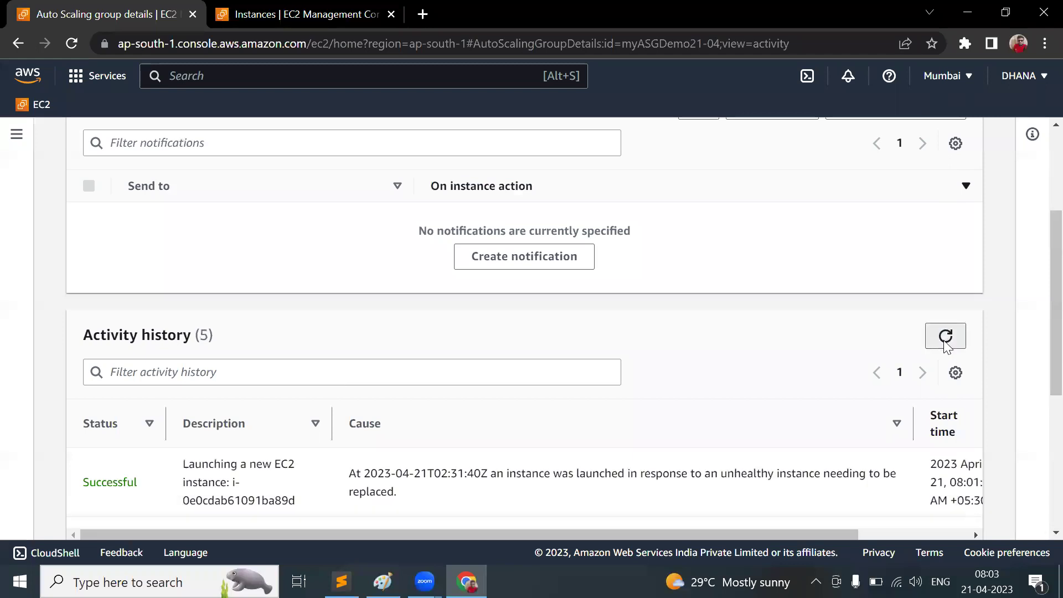
left_click(944, 344)
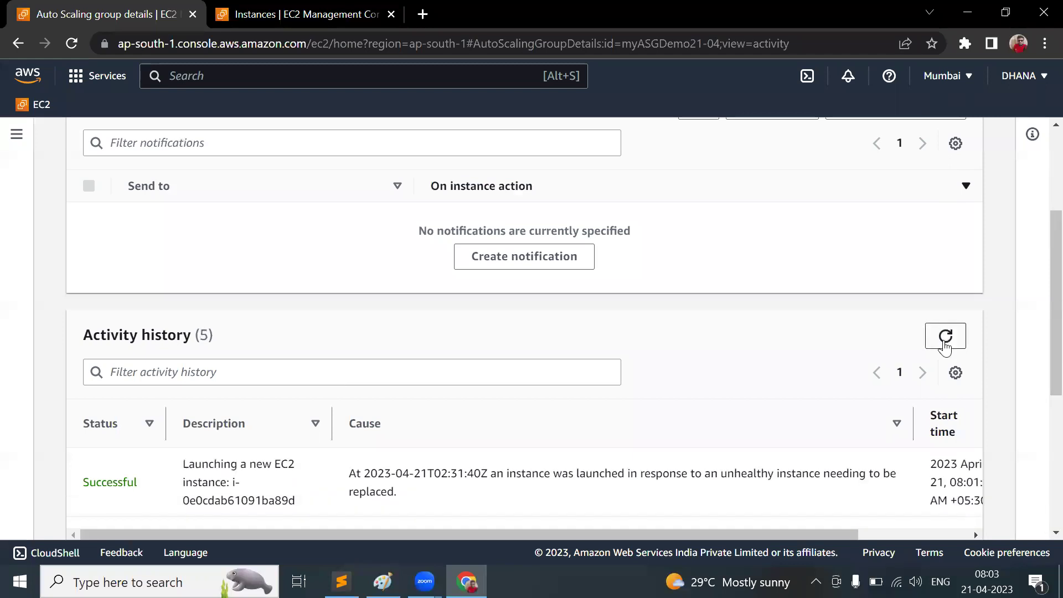
left_click(944, 344)
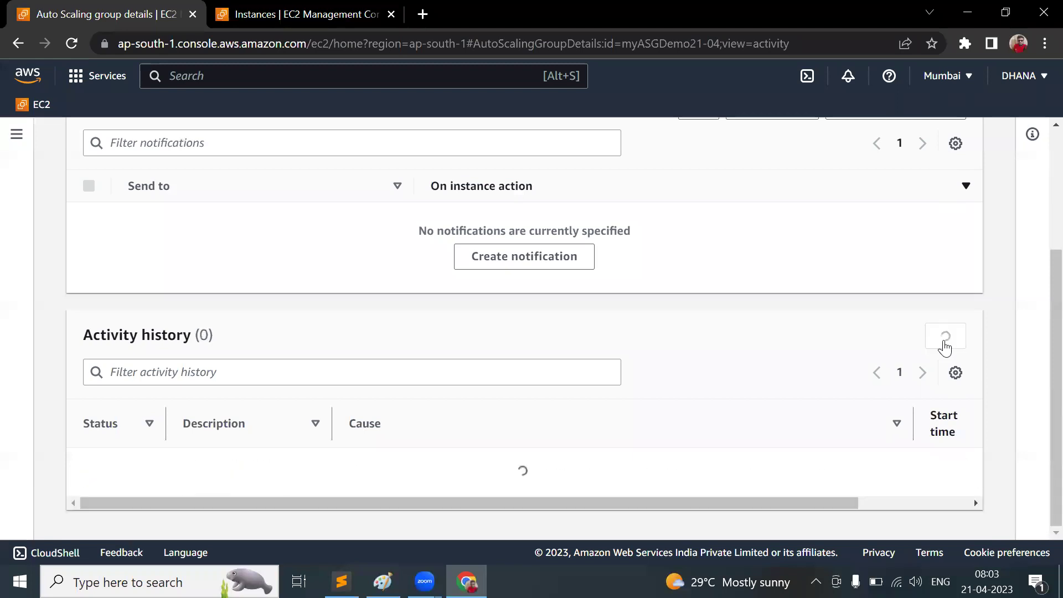
left_click(945, 338)
Return to the instances list, refresh it and dismiss the stop notification
left_click(320, 7)
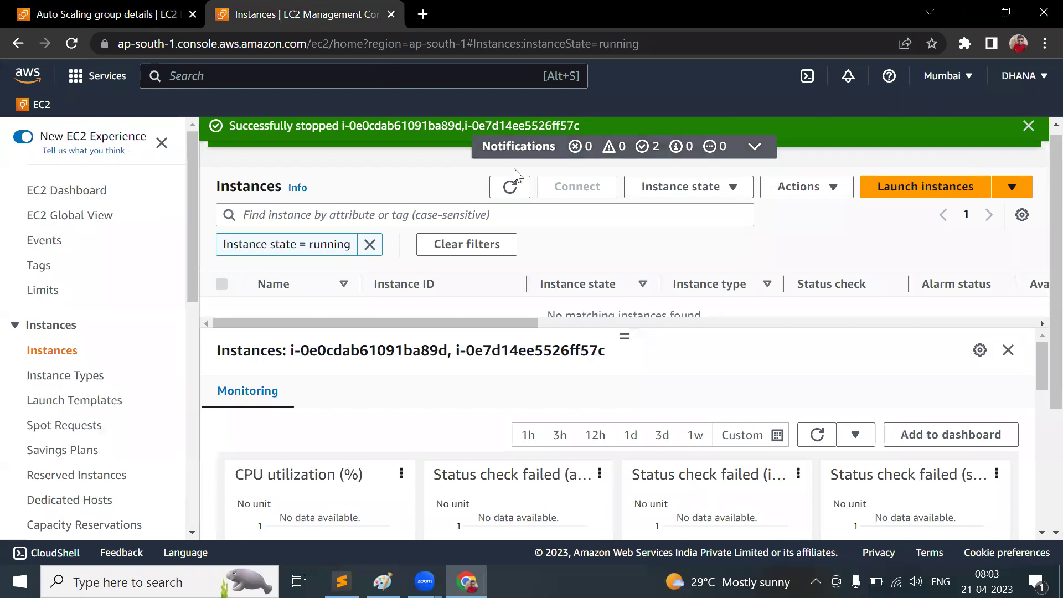
left_click(511, 187)
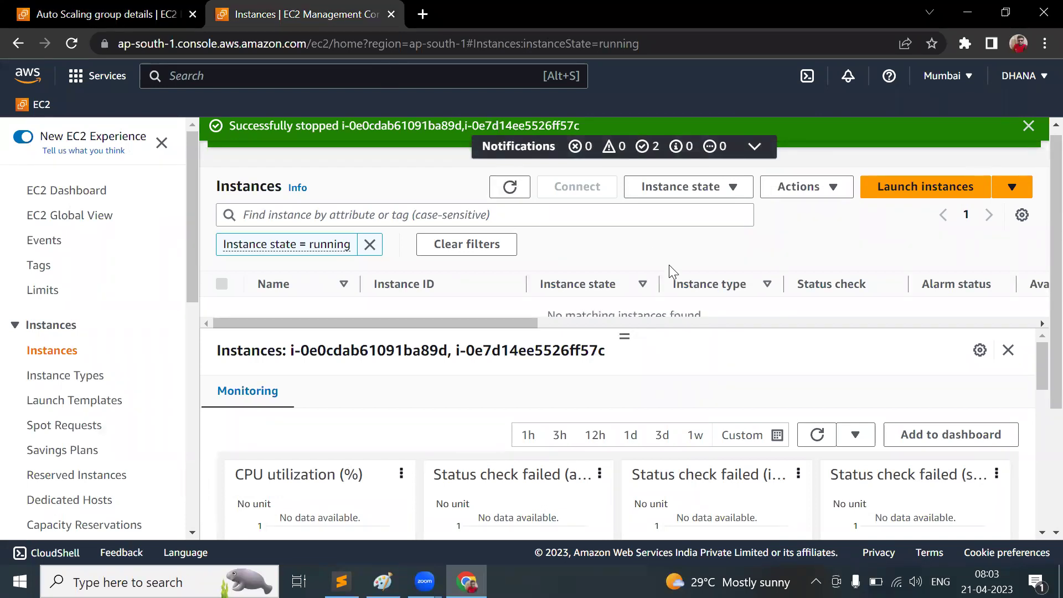
left_click(1024, 135)
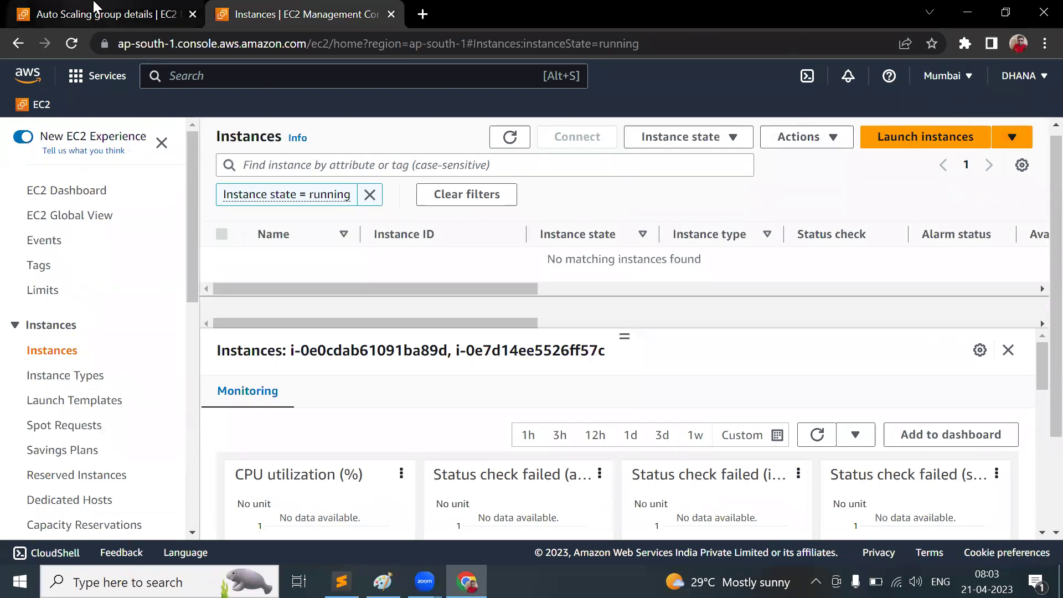
Keep refreshing the Auto Scaling group's activity history until a new launch entry appears, and examine that entry's status
left_click(105, 14)
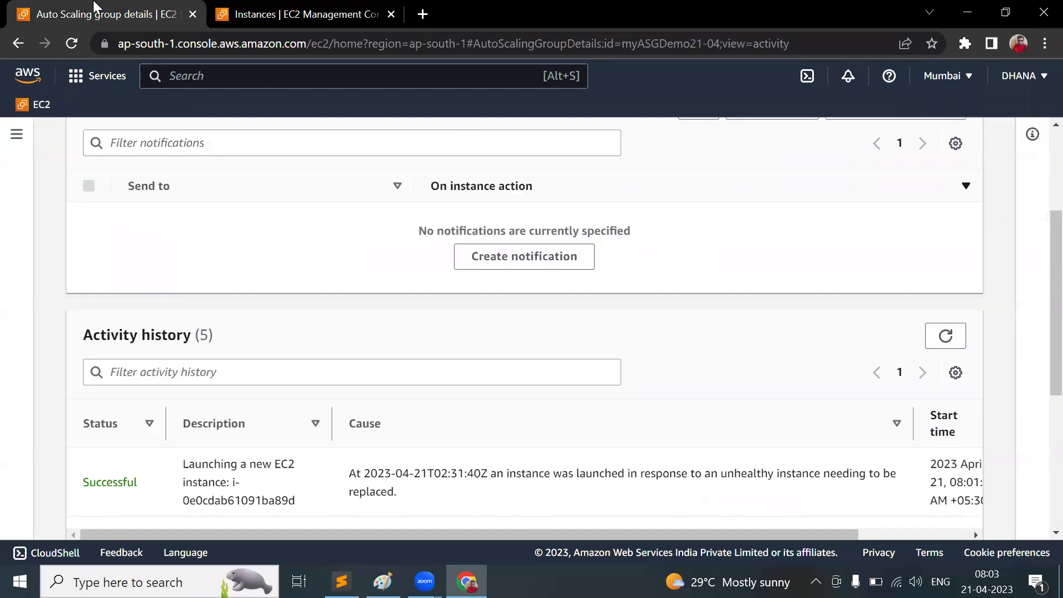
left_click(944, 345)
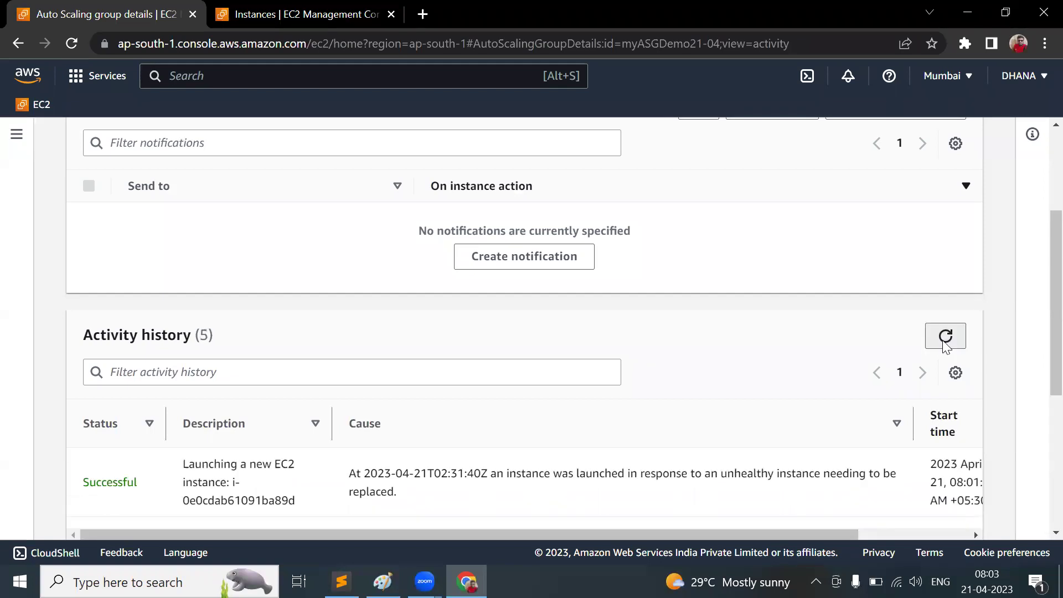
left_click(944, 346)
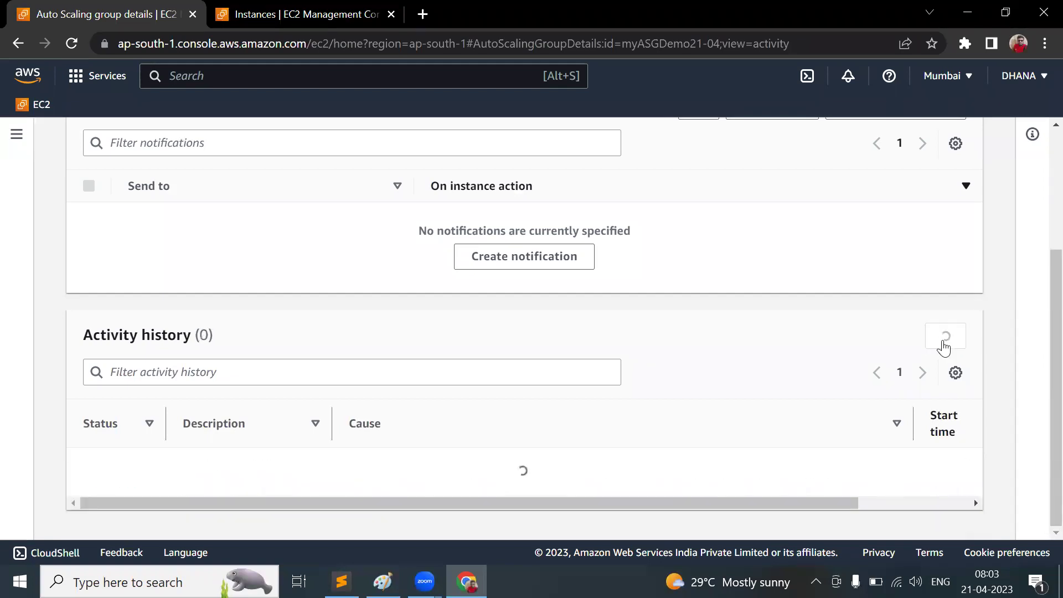
left_click(944, 346)
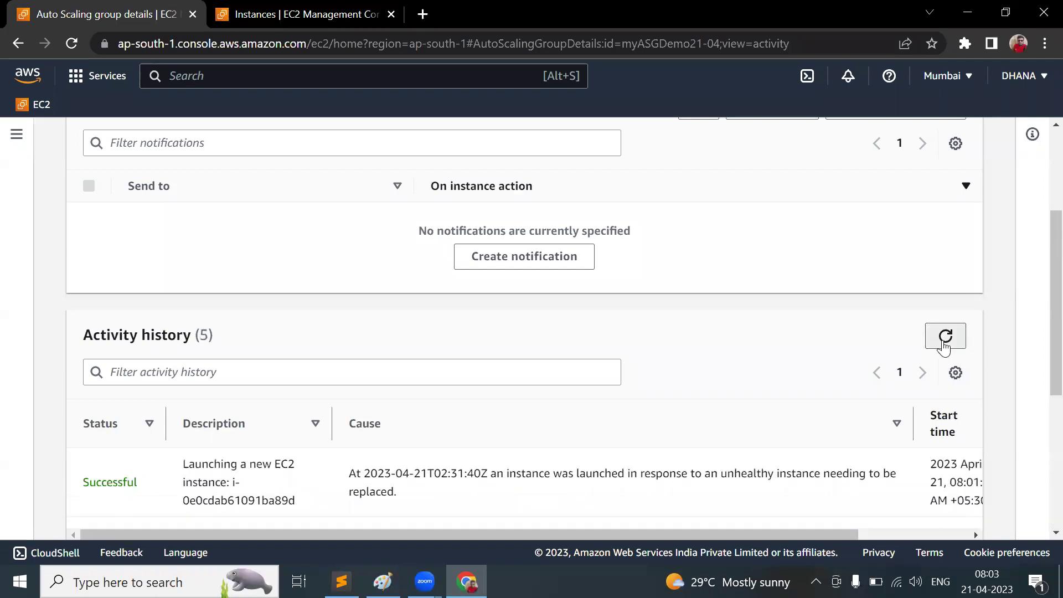
left_click(944, 346)
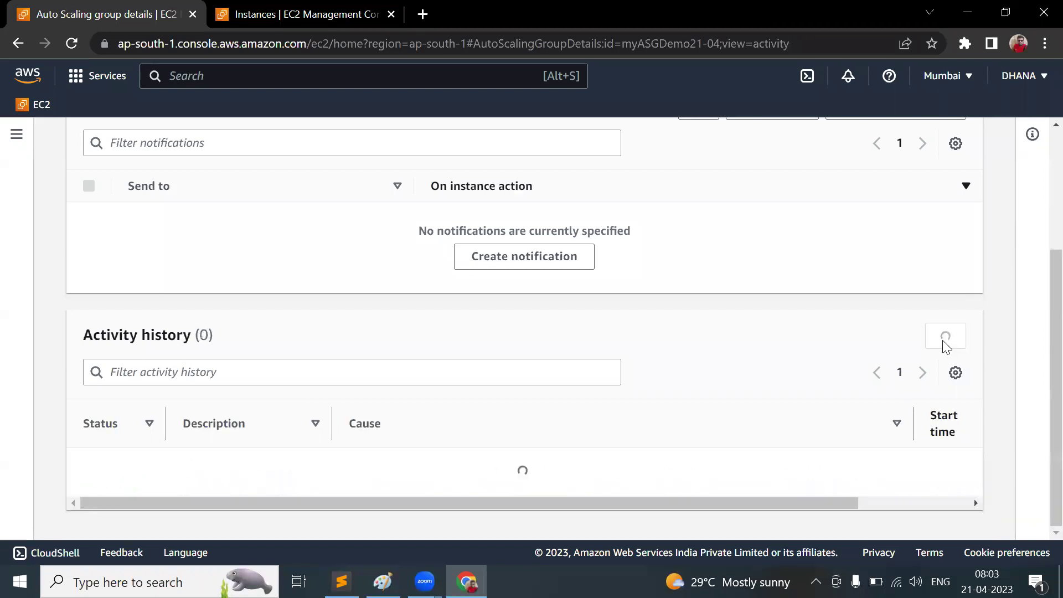
left_click(944, 346)
left_click(944, 346)
left_click(945, 345)
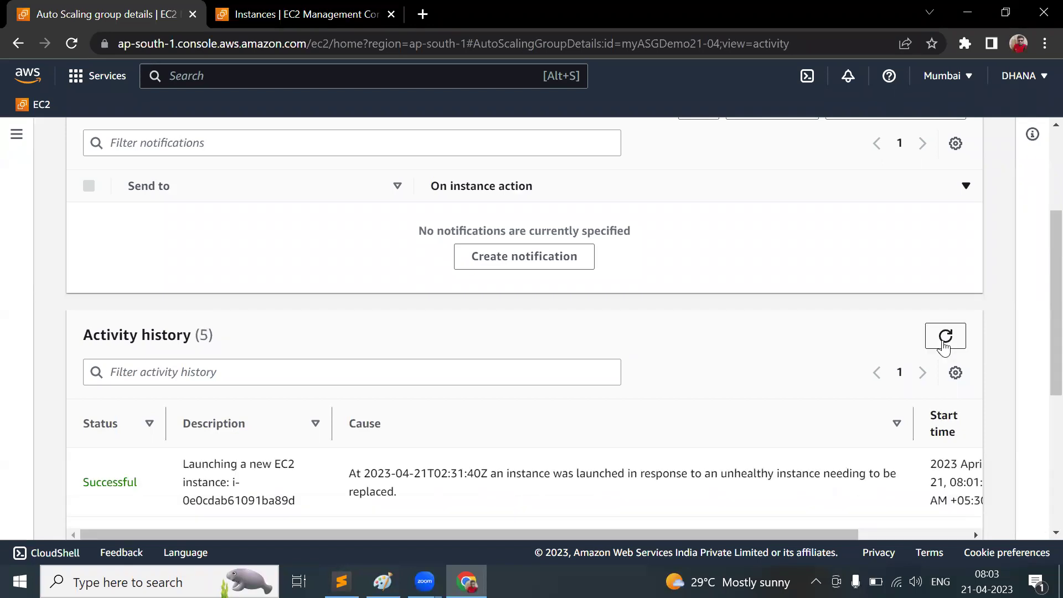
left_click(944, 346)
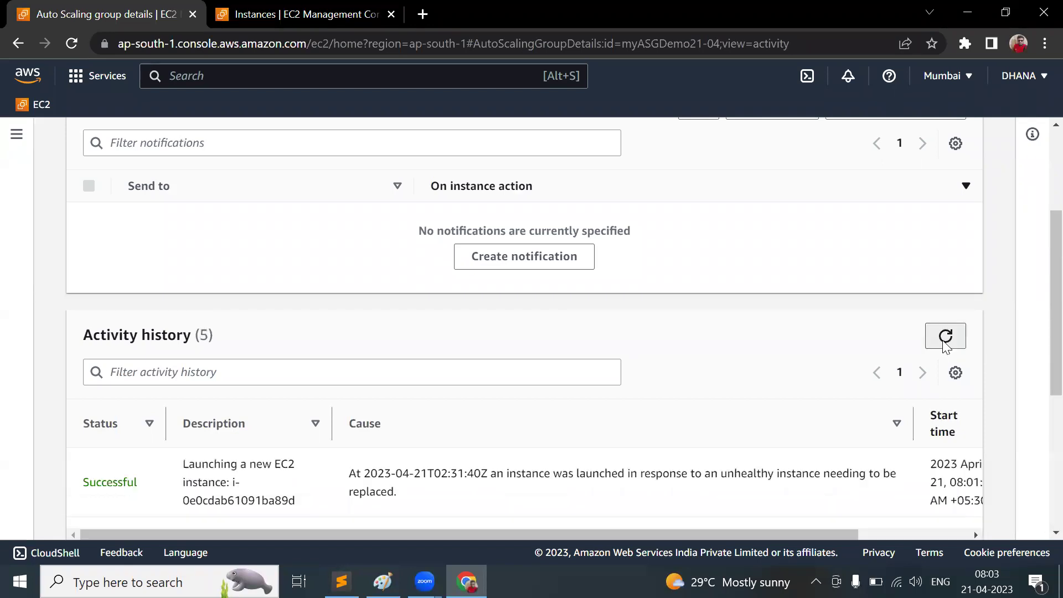
left_click(944, 346)
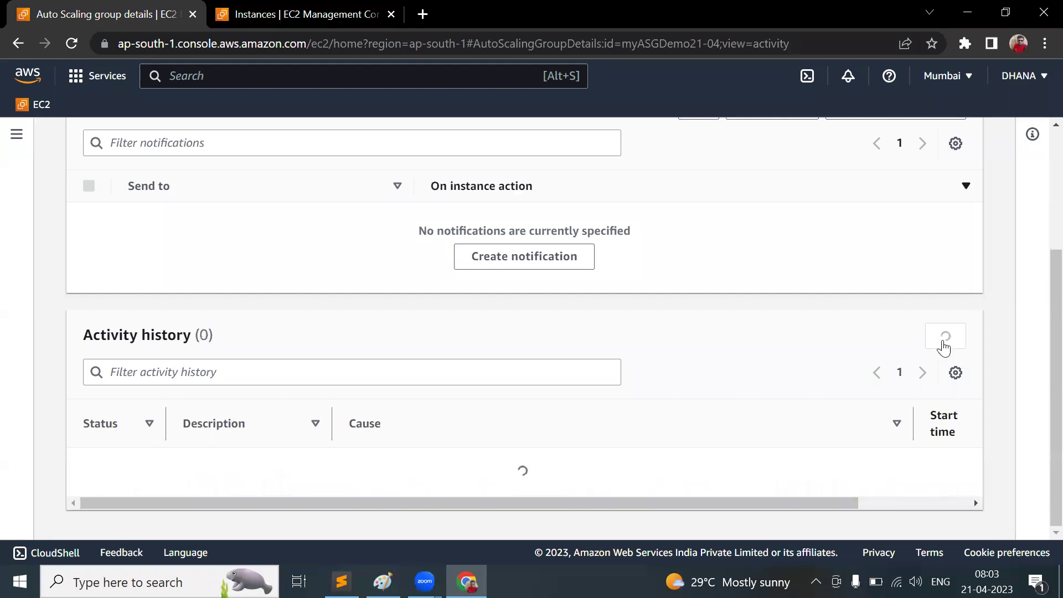
left_click(944, 346)
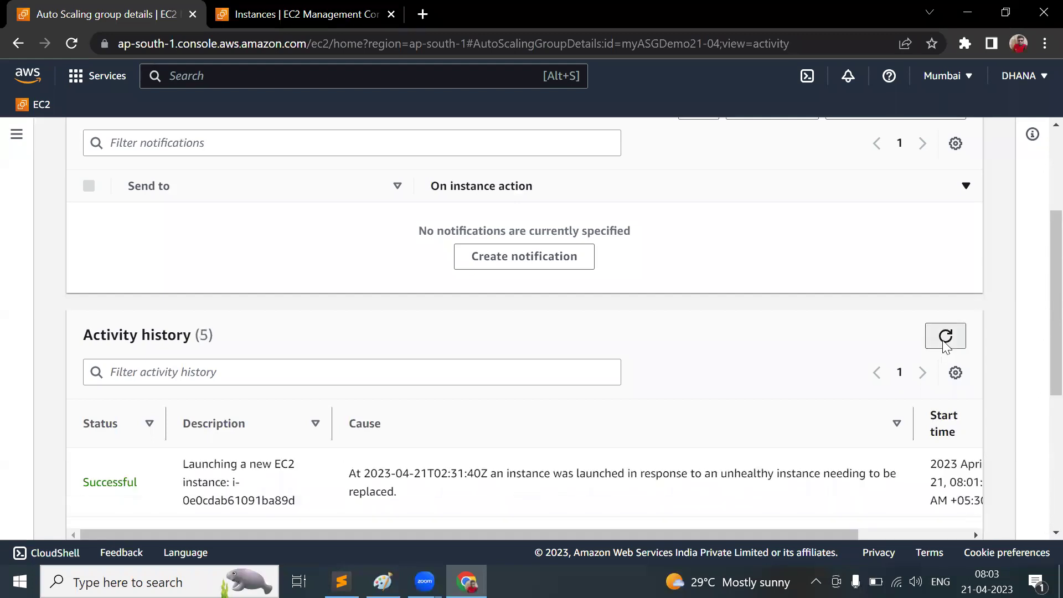
left_click(945, 346)
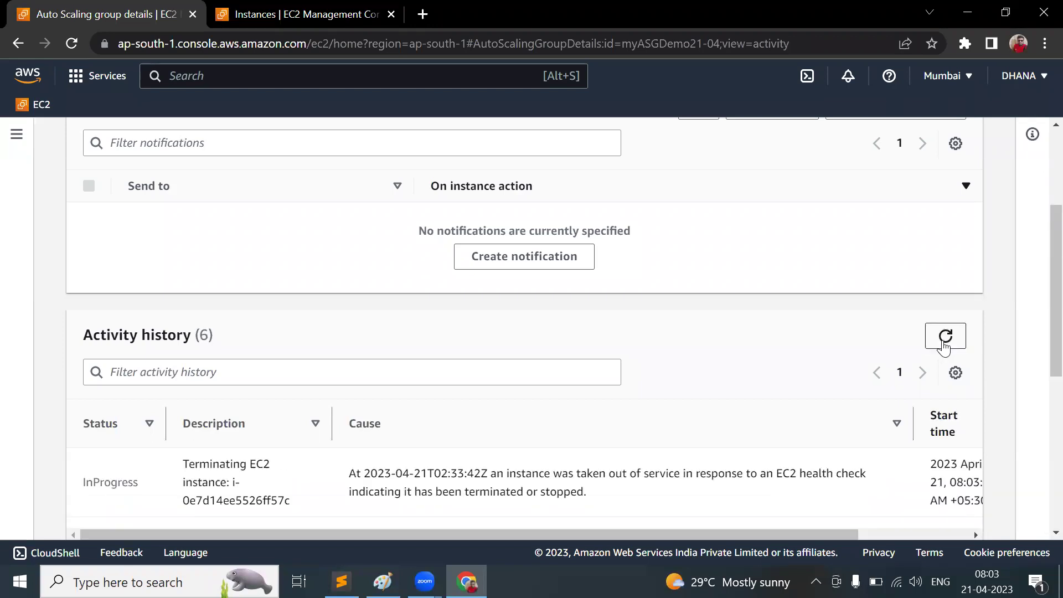
left_click(944, 346)
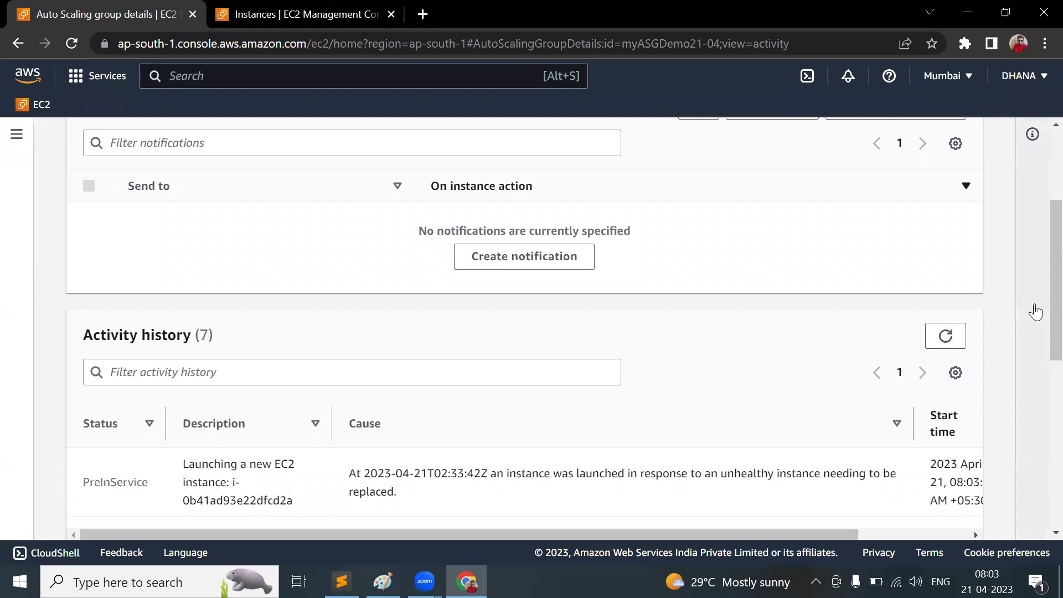
scroll(1039, 349, "down", 2)
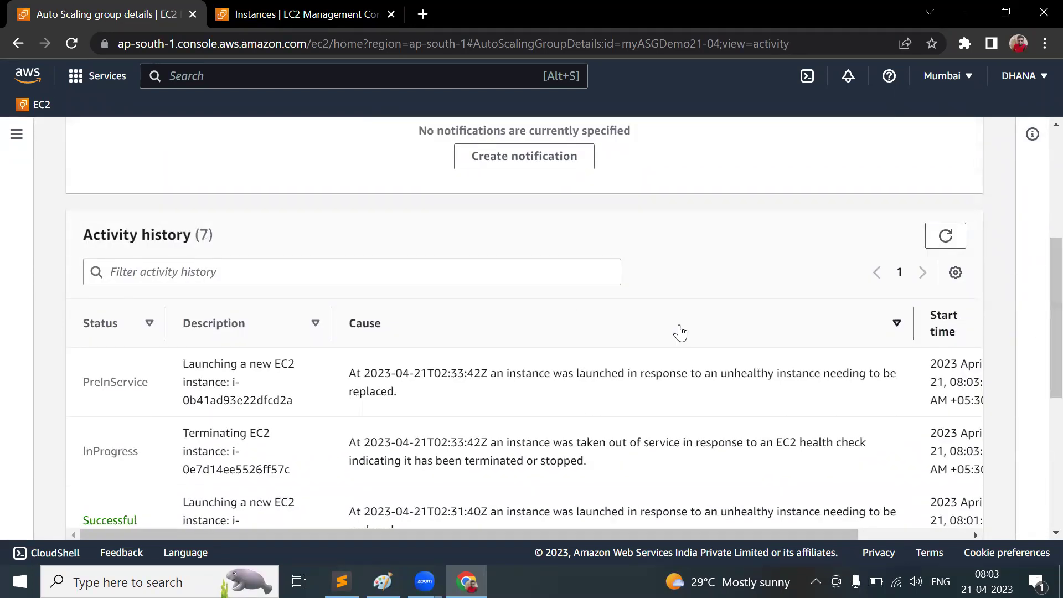
double_click(109, 379)
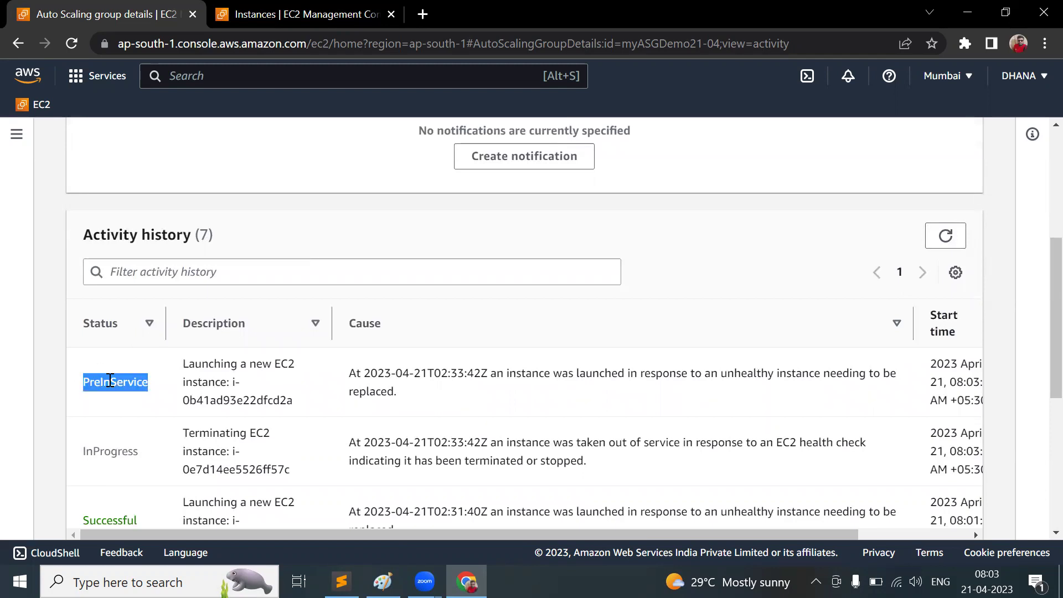
Refresh the running instances list repeatedly to look for the replacement instance
left_click(250, 11)
left_click(525, 139)
left_click(524, 139)
double_click(525, 139)
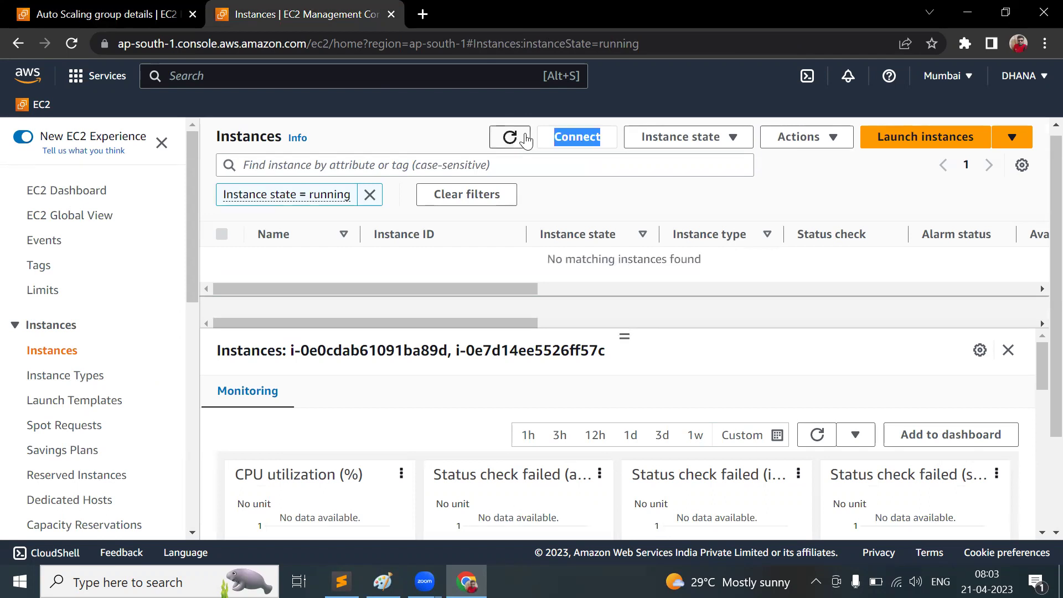
left_click(524, 140)
left_click(524, 139)
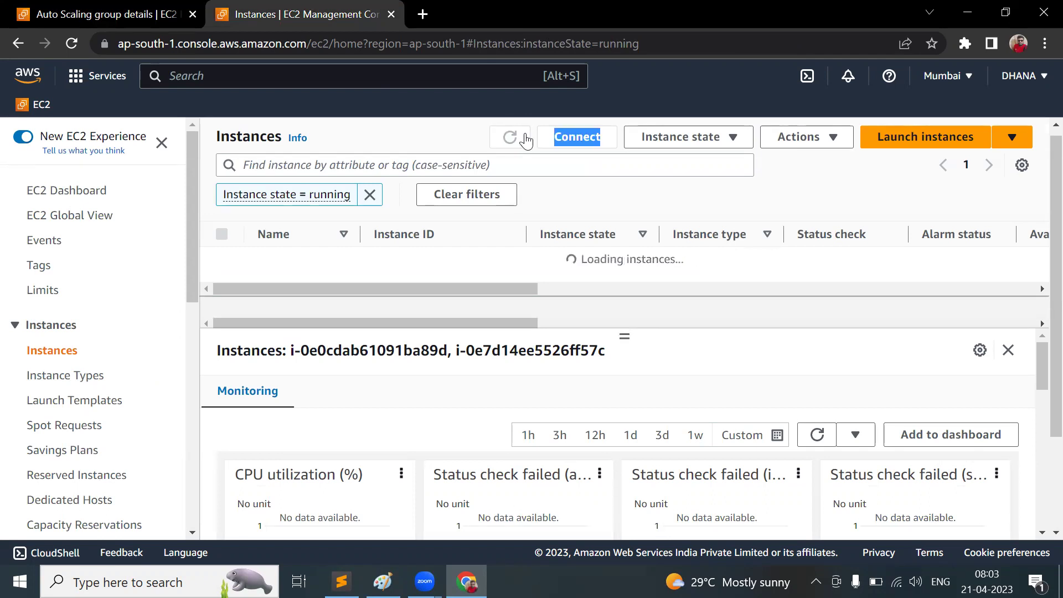
left_click(525, 139)
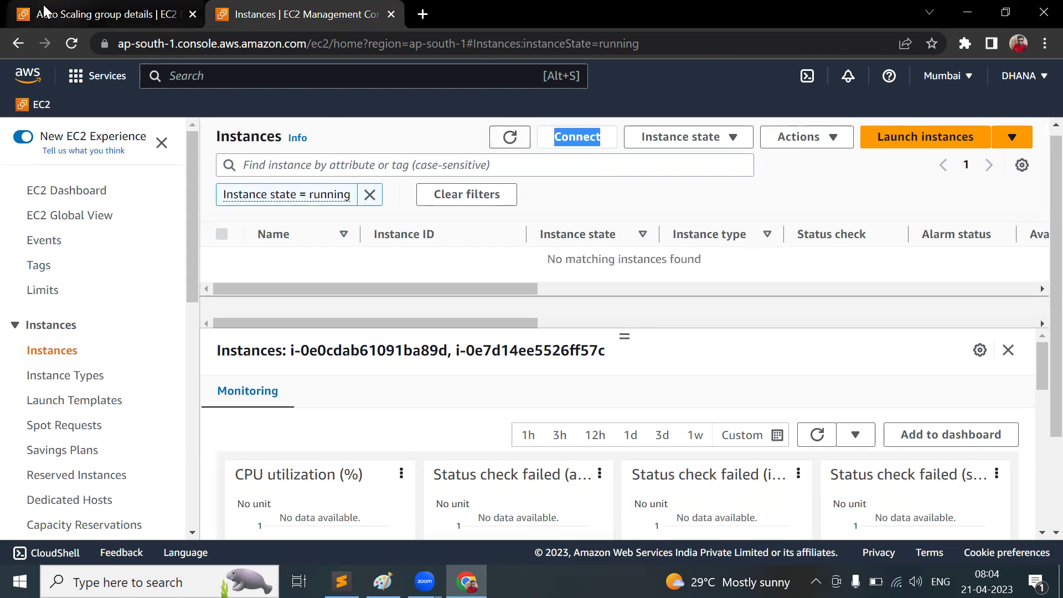
Go back to the Auto Scaling group's activity history and refresh it to recheck the newest launch entry's status
left_click(105, 14)
left_click(945, 238)
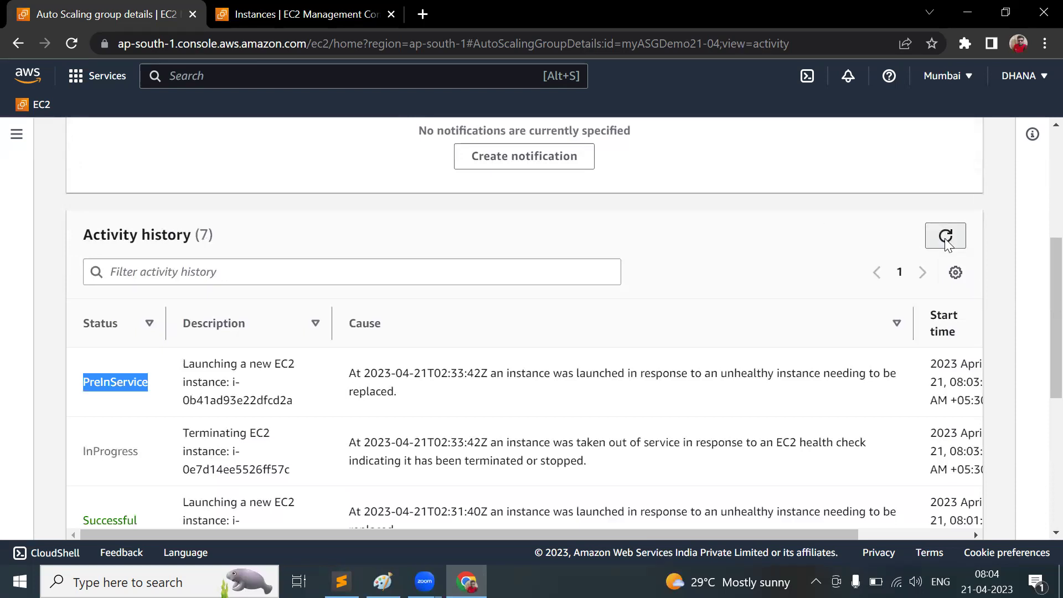
left_click(946, 239)
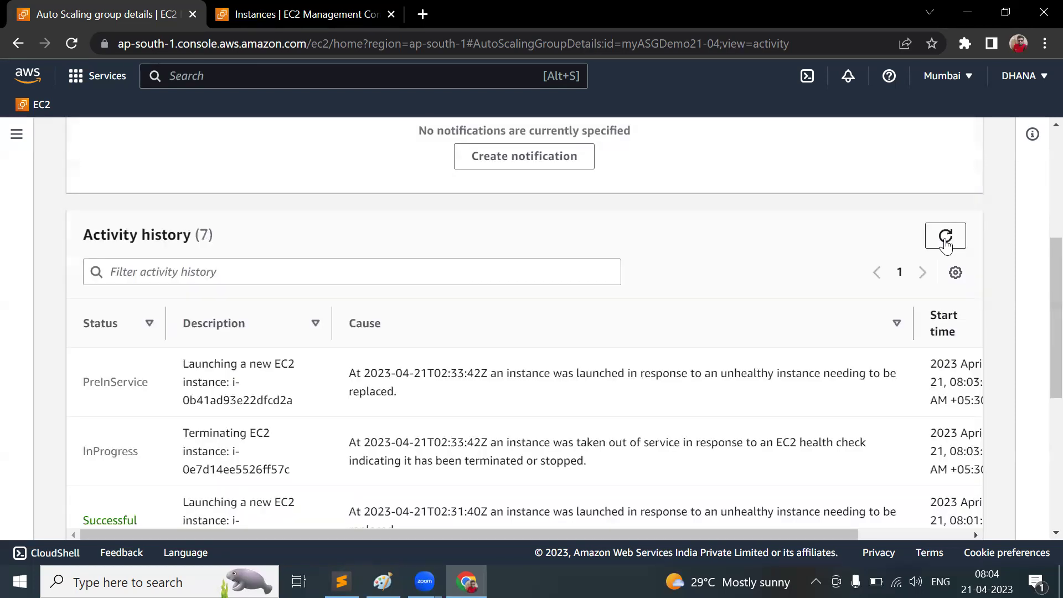
left_click(945, 238)
left_click(944, 238)
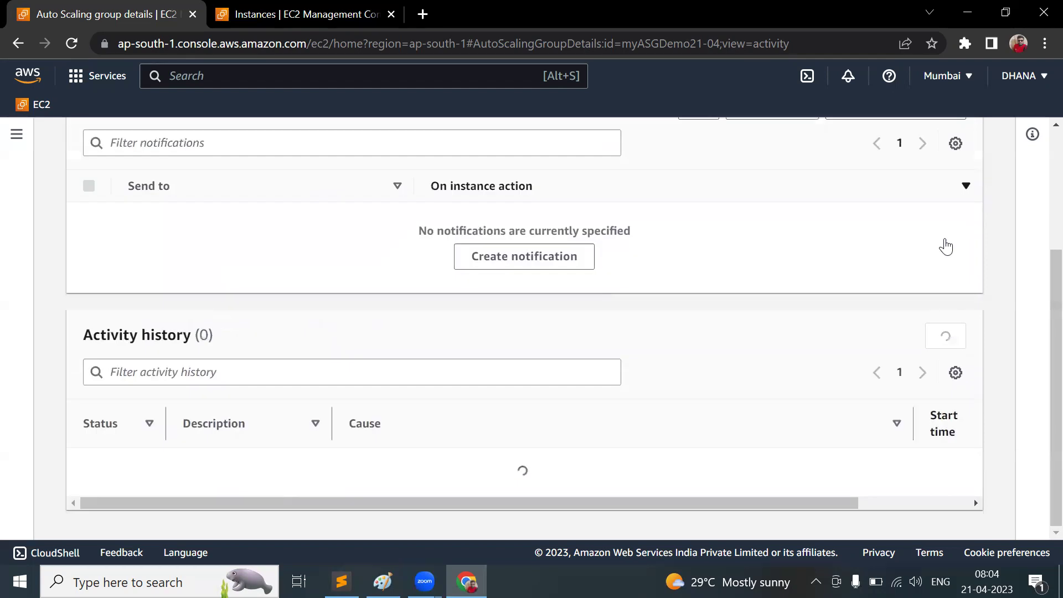
triple_click(943, 244)
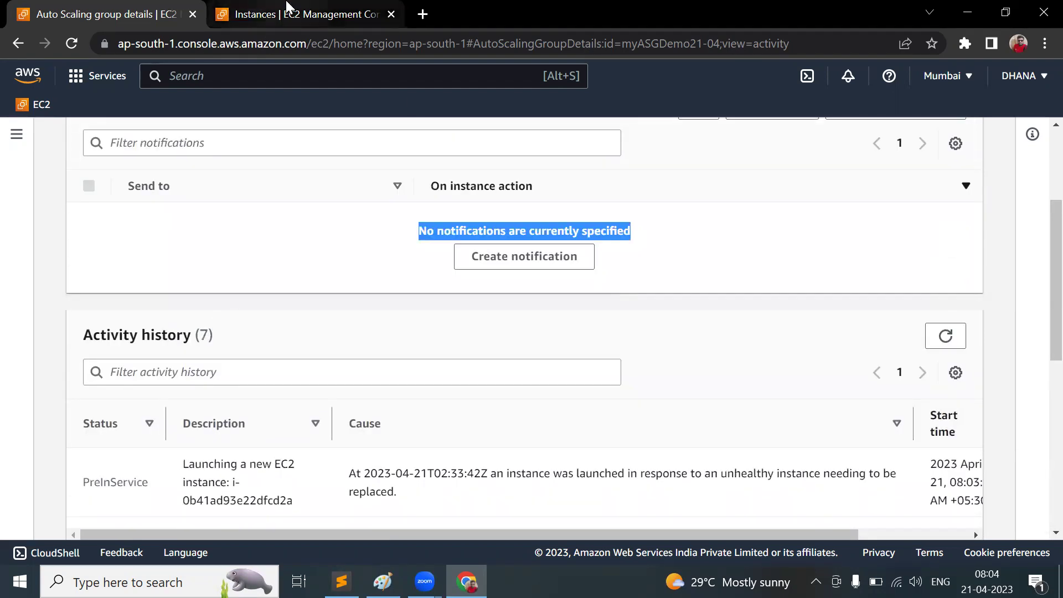
Refresh the running instances list to check for the replacement, and refresh the group's activity history again
left_click(260, 11)
left_click(508, 141)
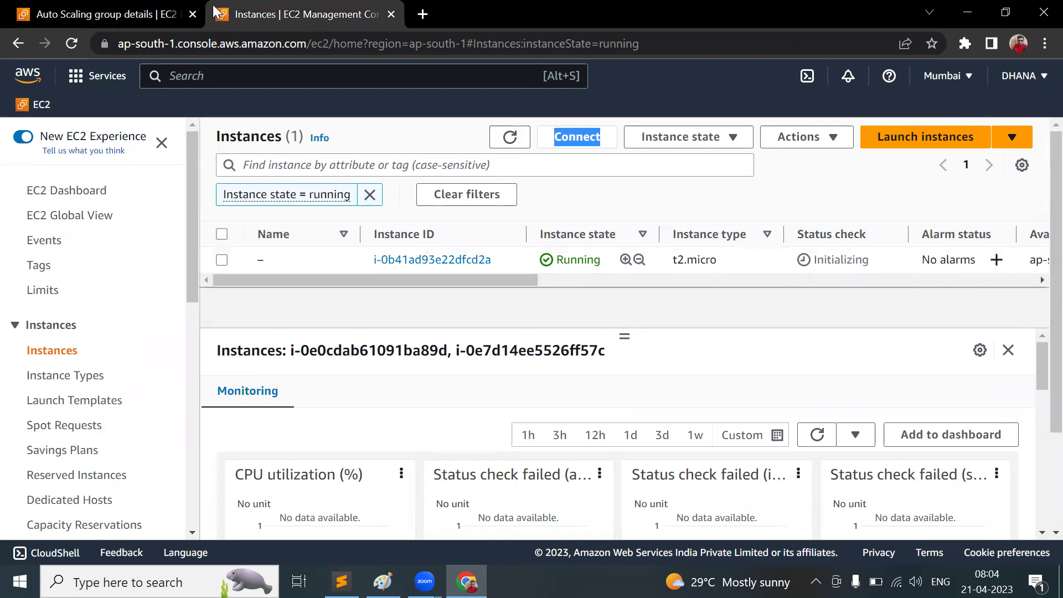
left_click(110, 14)
left_click(938, 345)
left_click(938, 346)
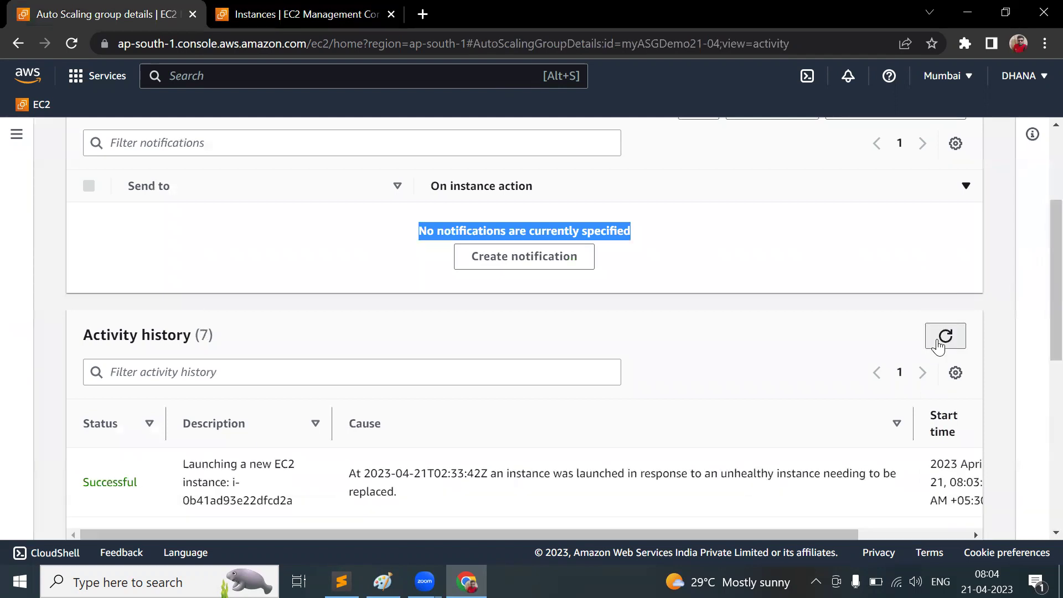
Keep refreshing the Auto Scaling group's activity history to watch for the next termination or launch entry
left_click(941, 346)
left_click(940, 346)
left_click(941, 346)
left_click(938, 346)
left_click(939, 346)
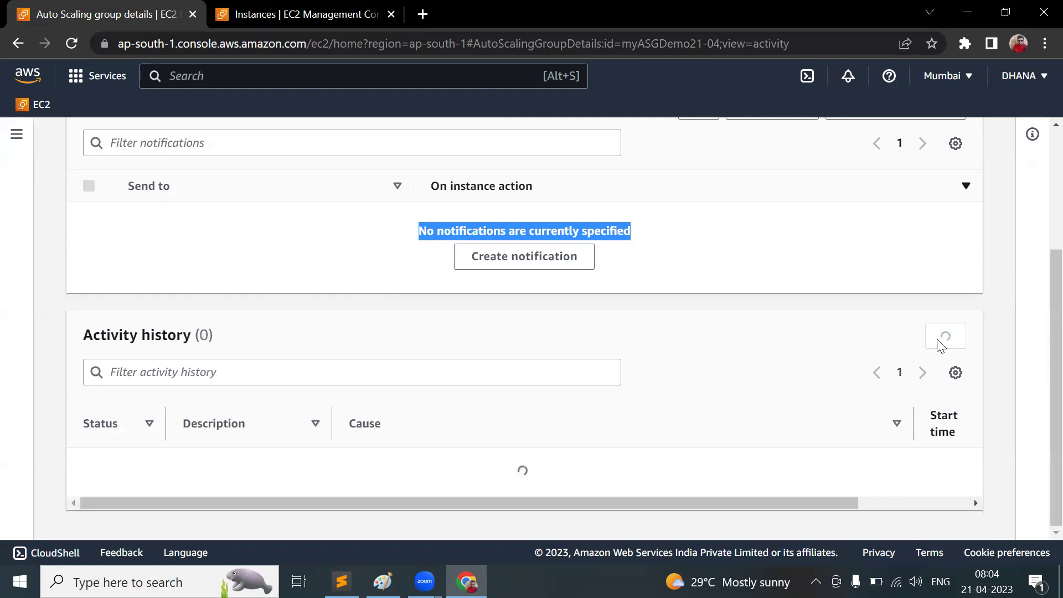
left_click(939, 346)
left_click(939, 346)
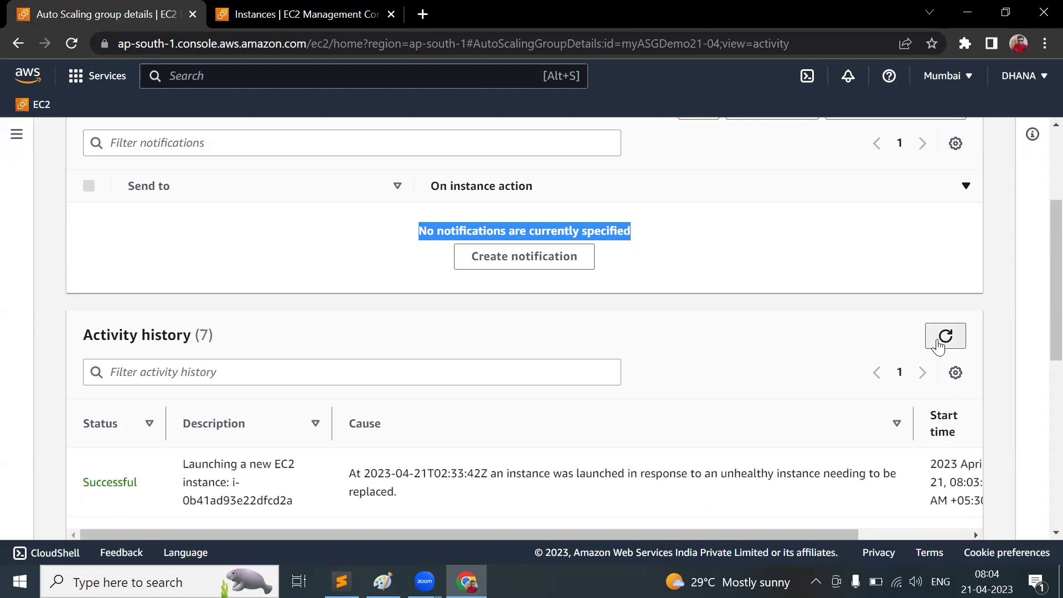
left_click(939, 345)
left_click(939, 345)
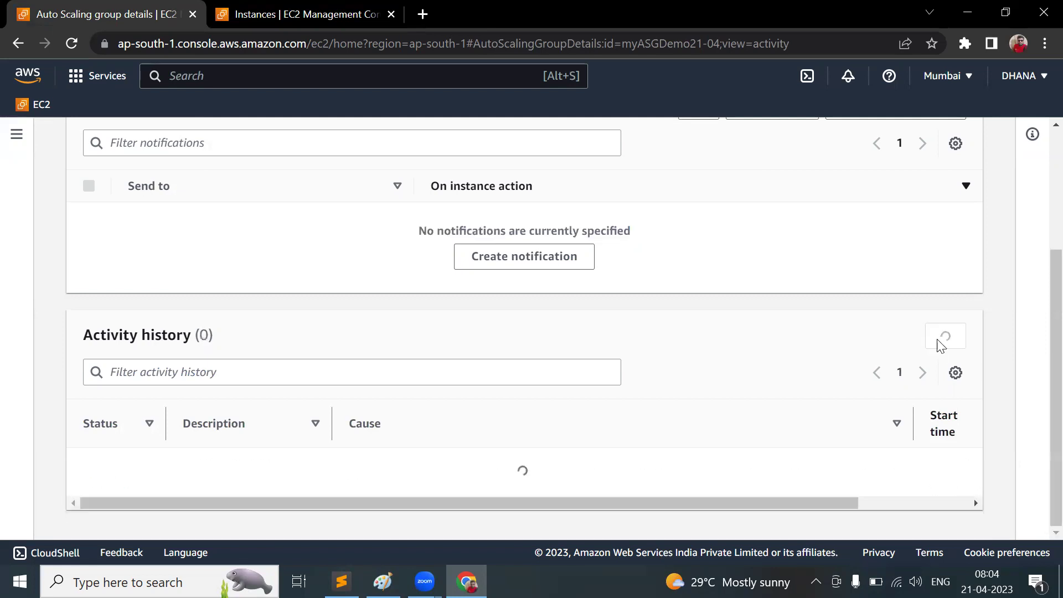
left_click(939, 345)
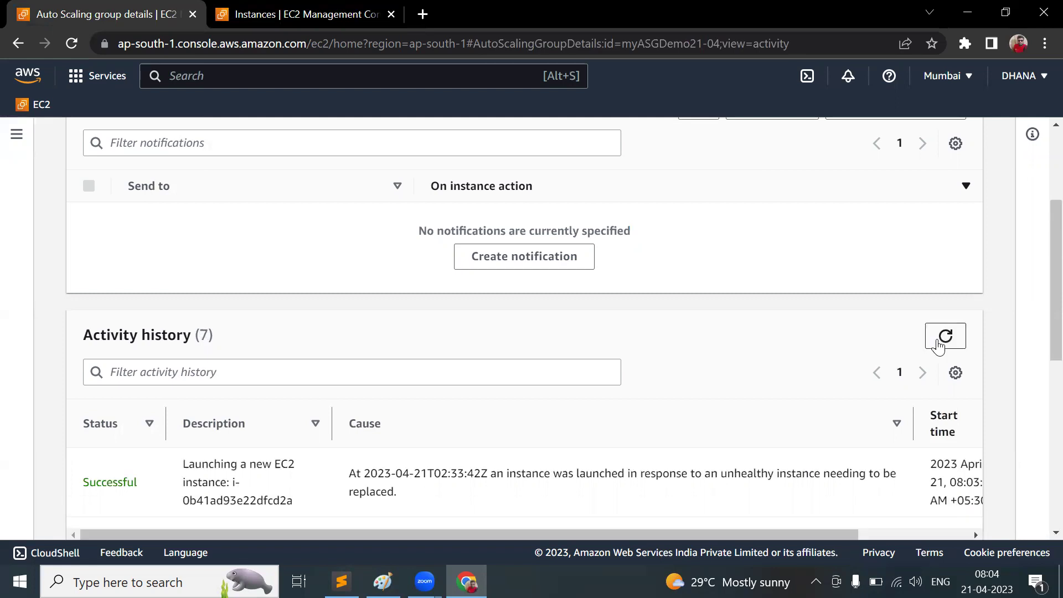
left_click(939, 345)
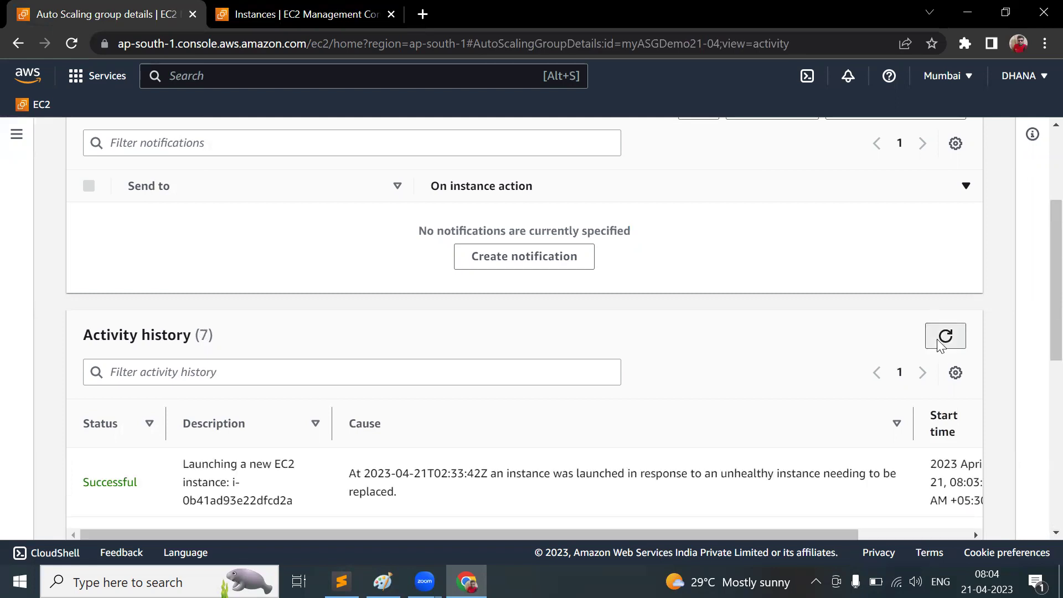
left_click(939, 345)
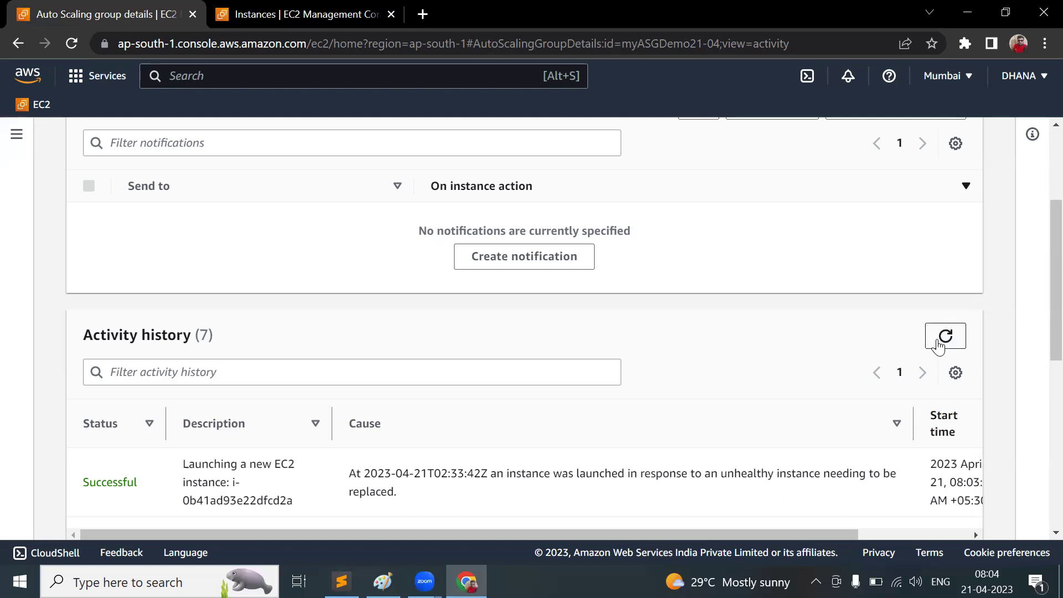
left_click(939, 345)
left_click(939, 345)
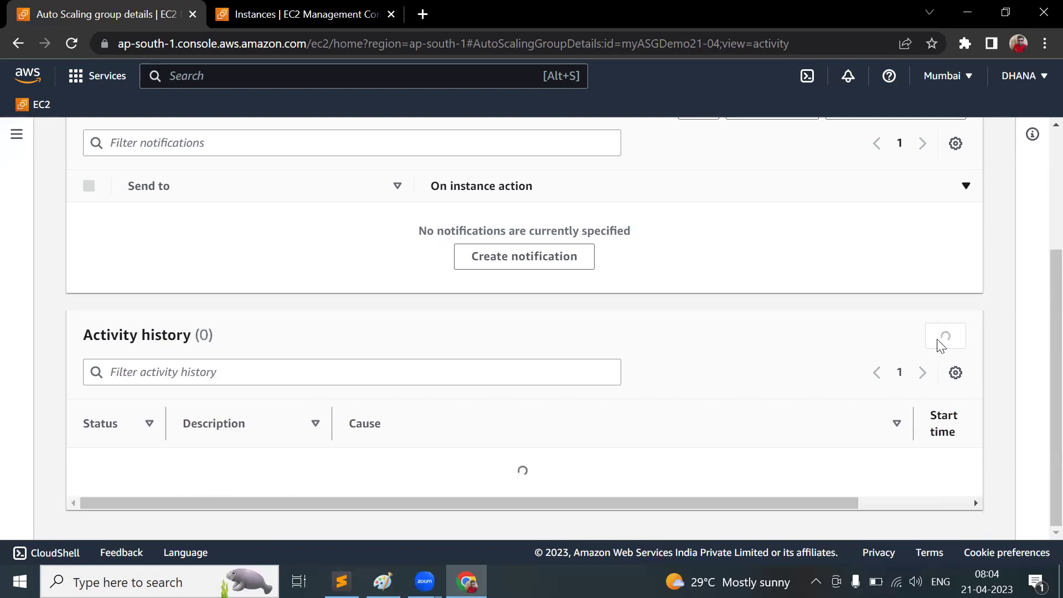
left_click(939, 345)
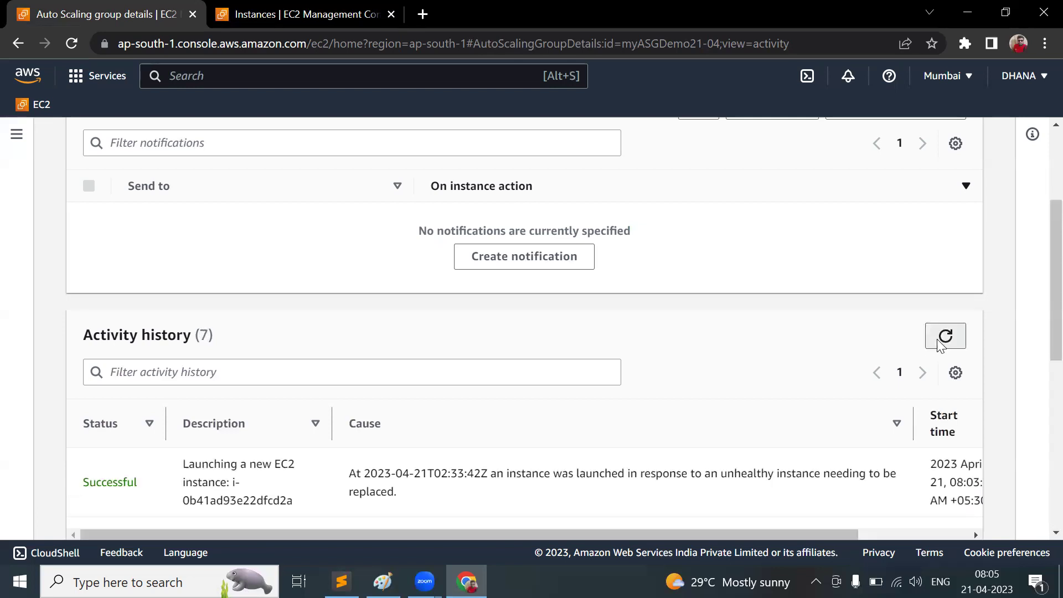
left_click(944, 335)
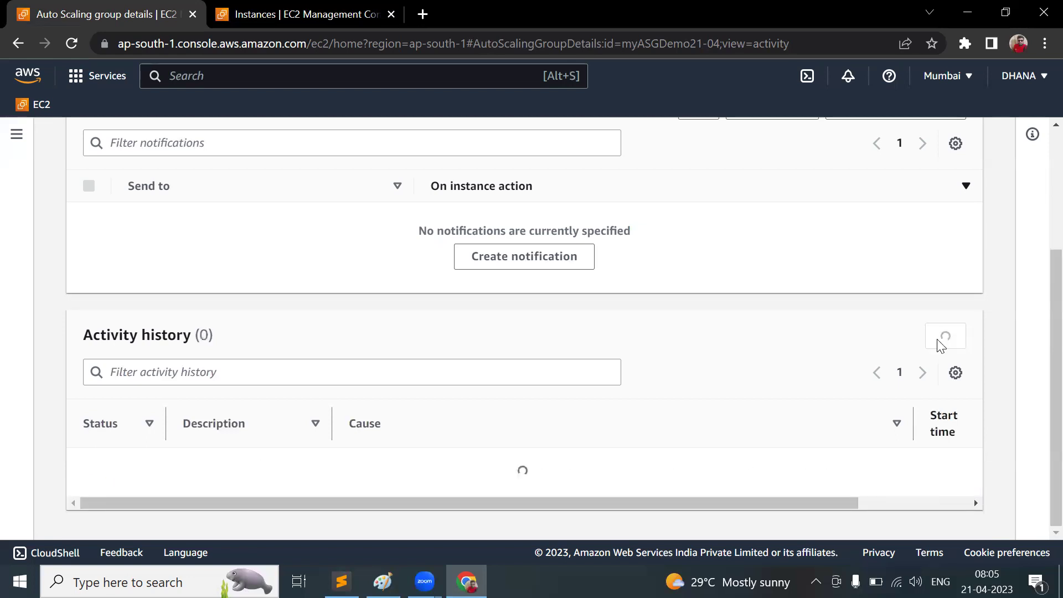
left_click(940, 344)
left_click(939, 346)
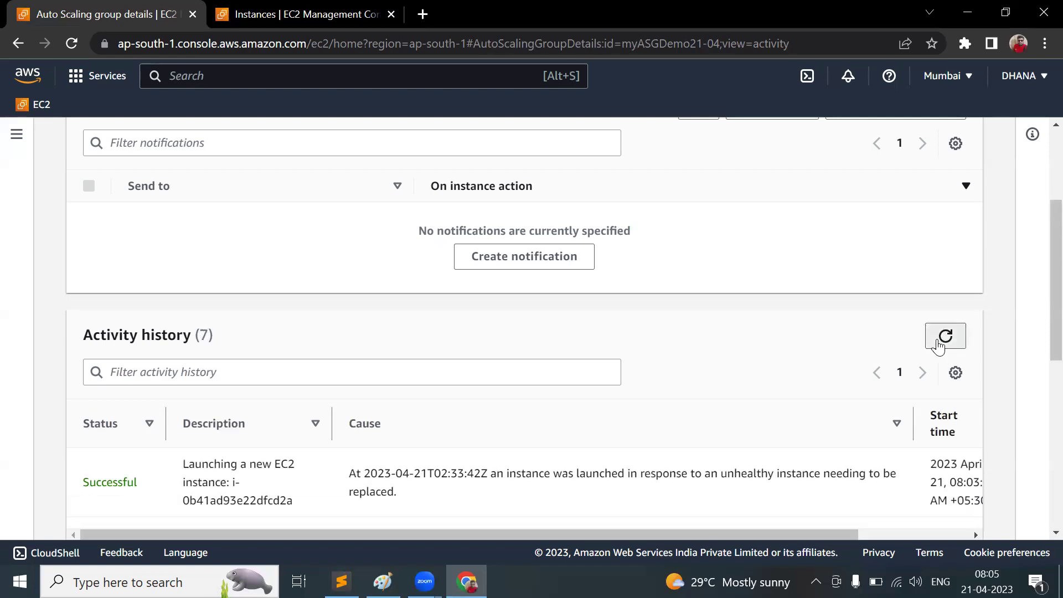
left_click(938, 345)
Look through the whole activity history down to the group's initial launch entries, and refresh it again
scroll(941, 342, "down", 9)
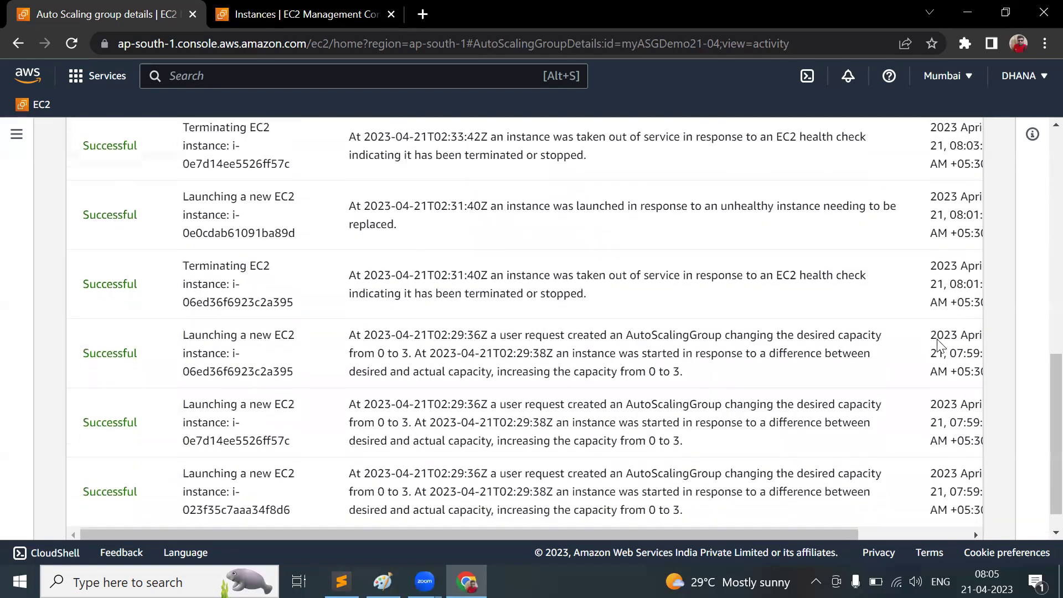
scroll(941, 339, "up", 8)
left_click(956, 298)
triple_click(957, 295)
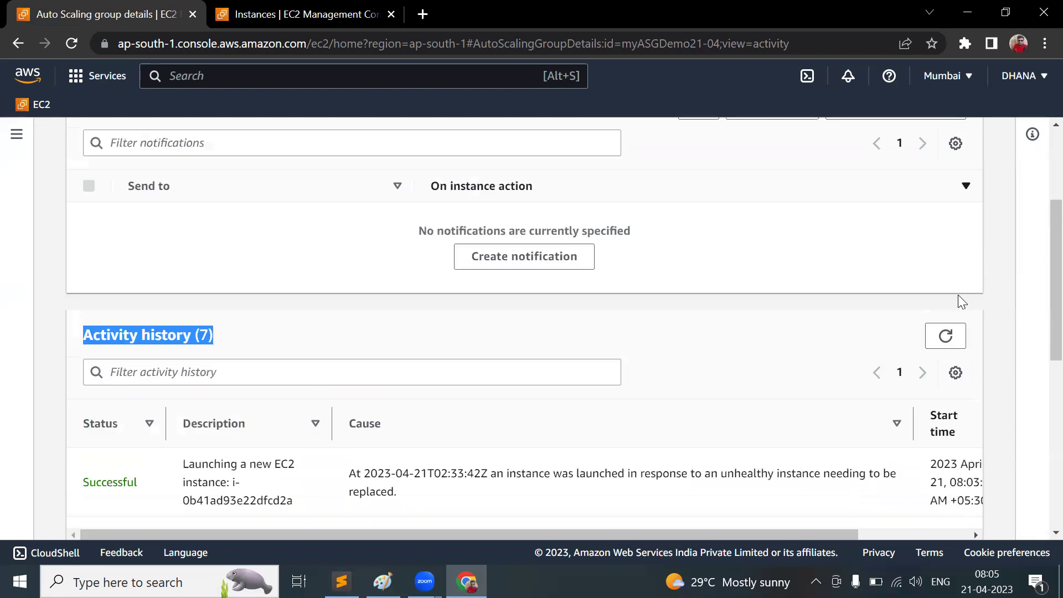
left_click(955, 337)
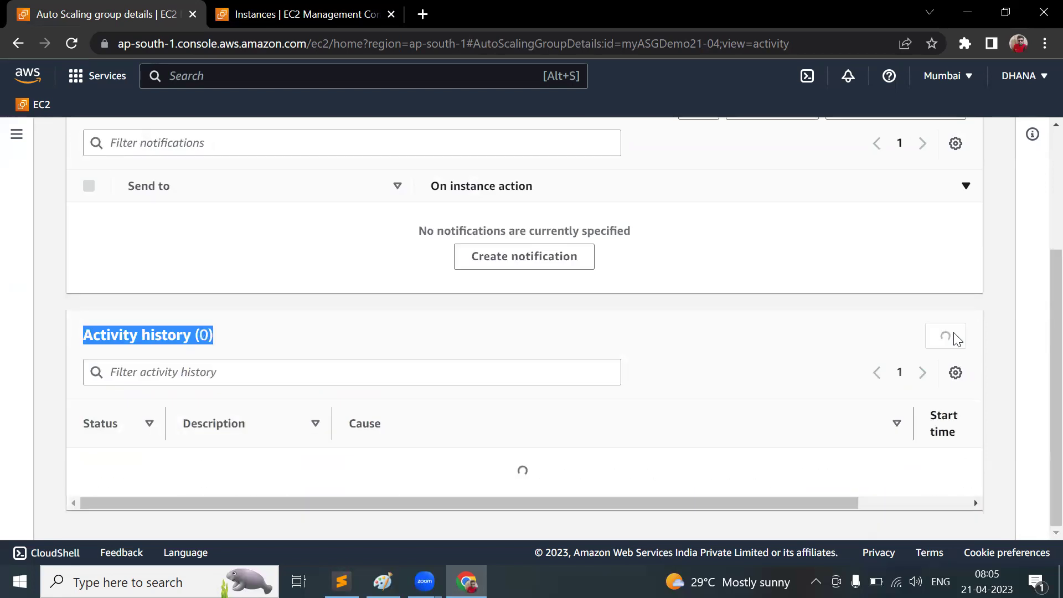
left_click(946, 336)
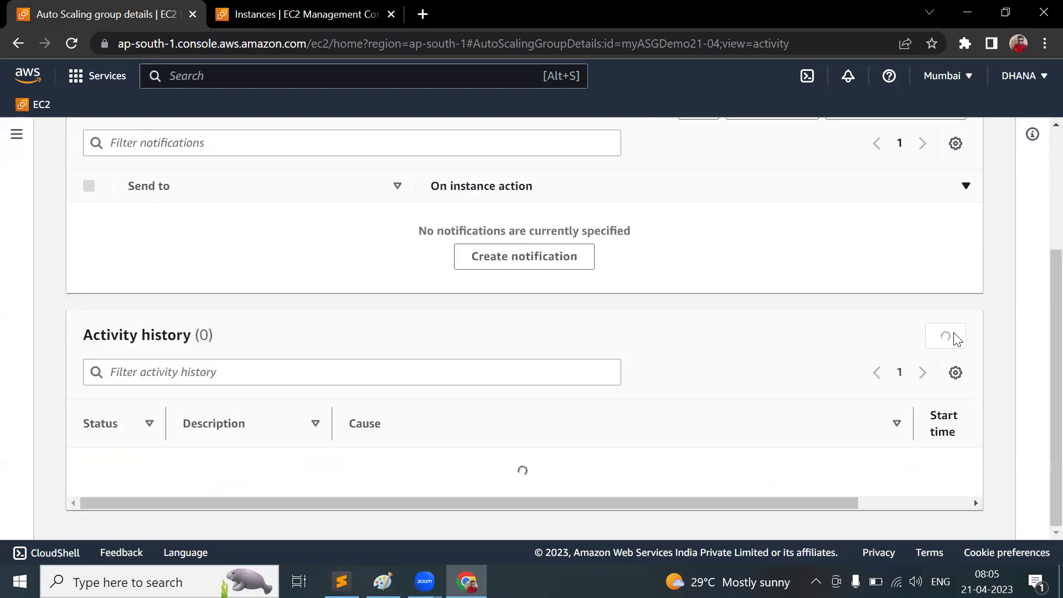
Refresh the running instances list to check for another replacement instance
left_click(332, 7)
left_click(500, 136)
left_click(500, 137)
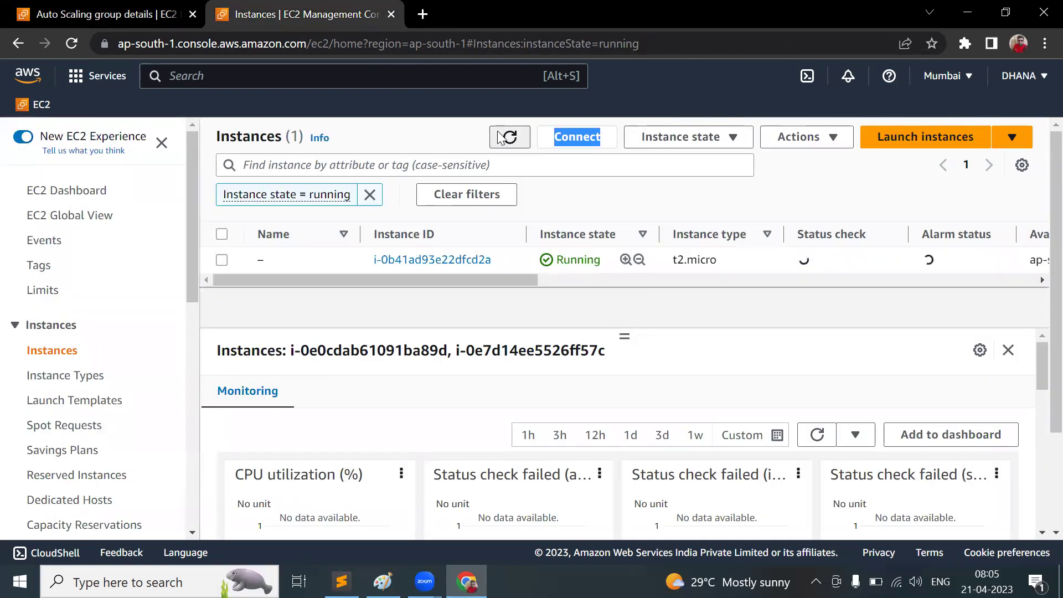
Return to the Auto Scaling group's activity history and refresh it until new termination and launch entries appear
left_click(44, 7)
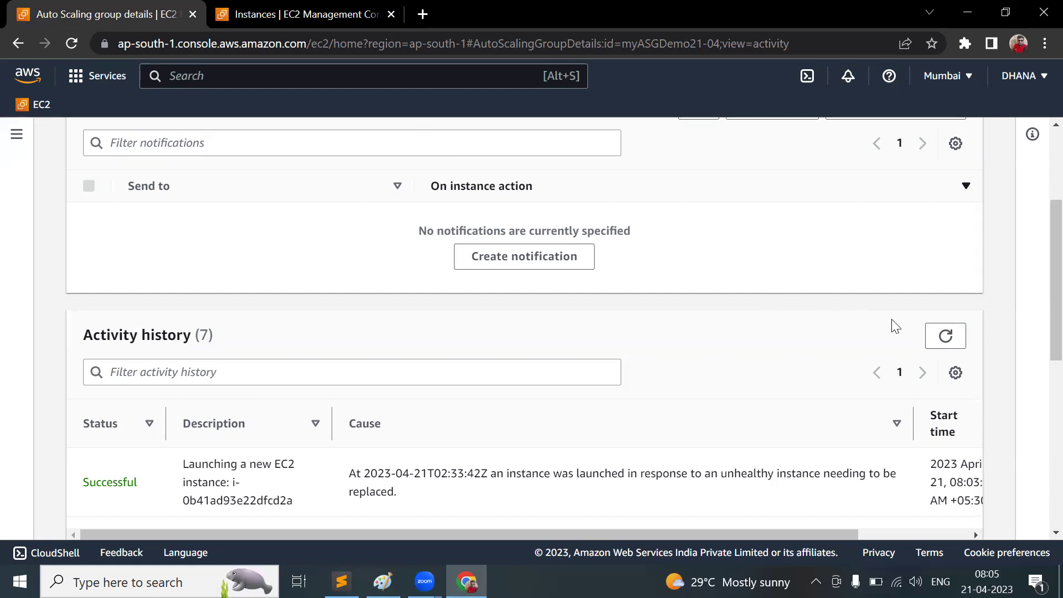
left_click(956, 334)
left_click(957, 334)
left_click(957, 334)
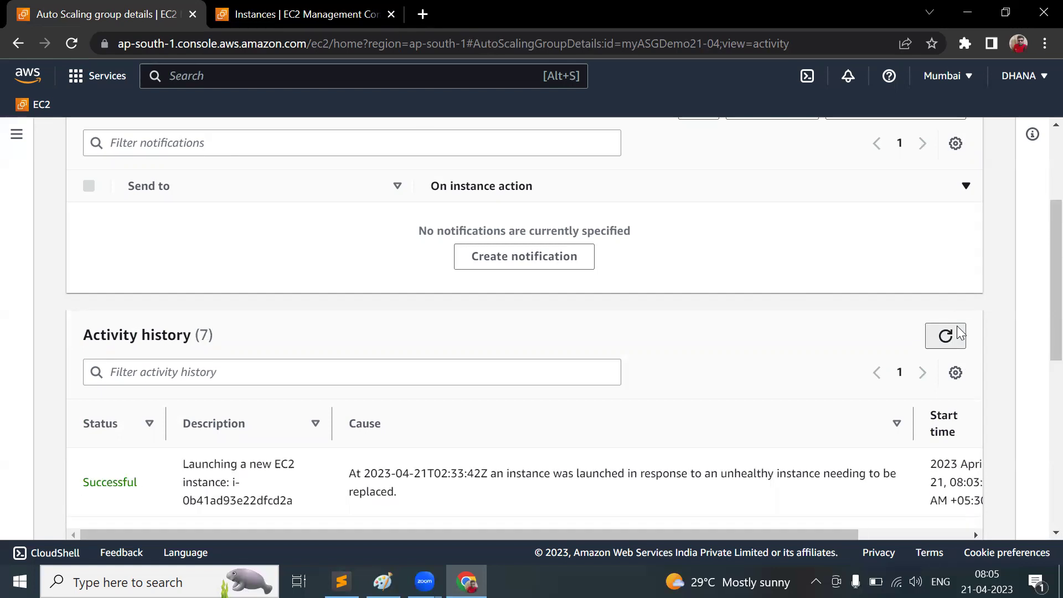
left_click(956, 334)
left_click(957, 334)
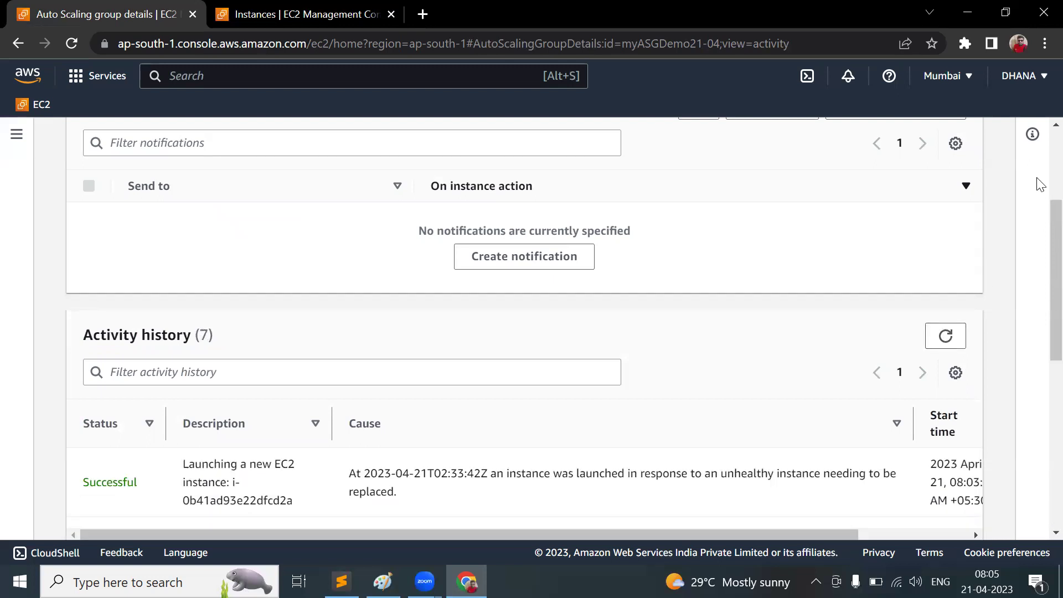
scroll(1041, 232, "down", 3)
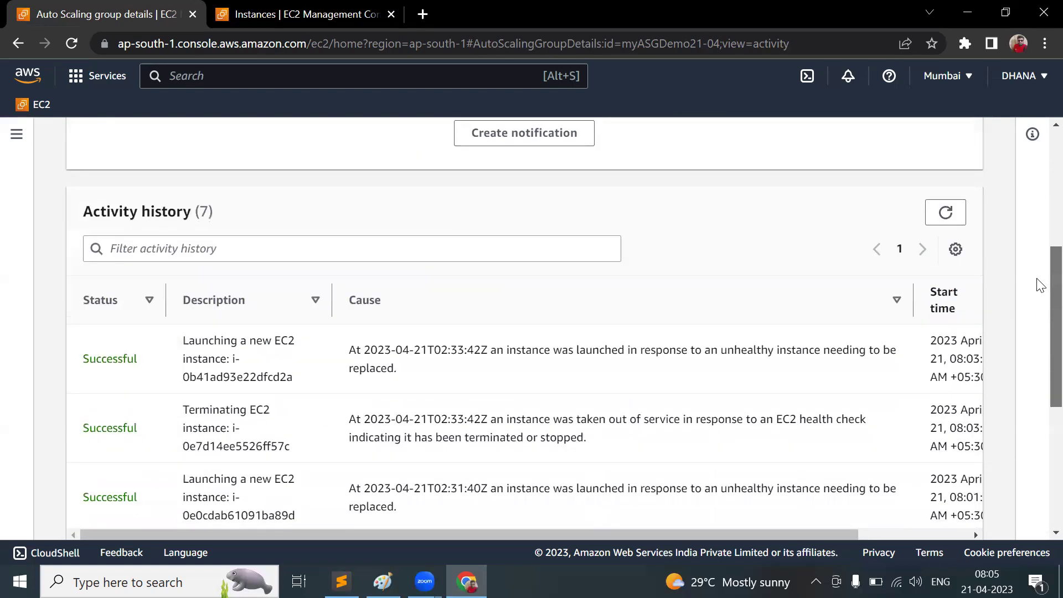
left_click(950, 171)
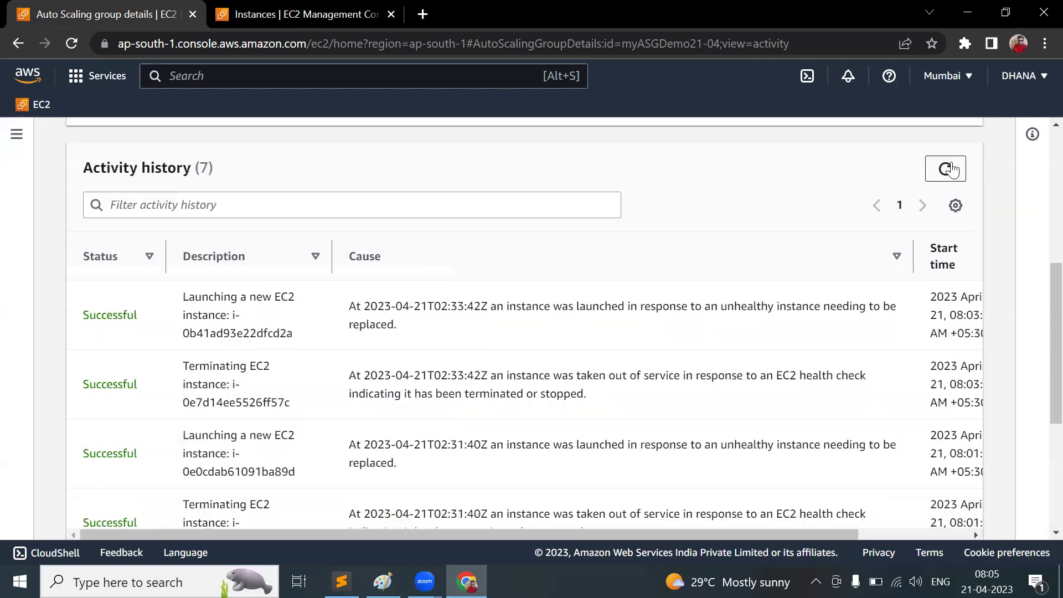
left_click(947, 168)
left_click(948, 169)
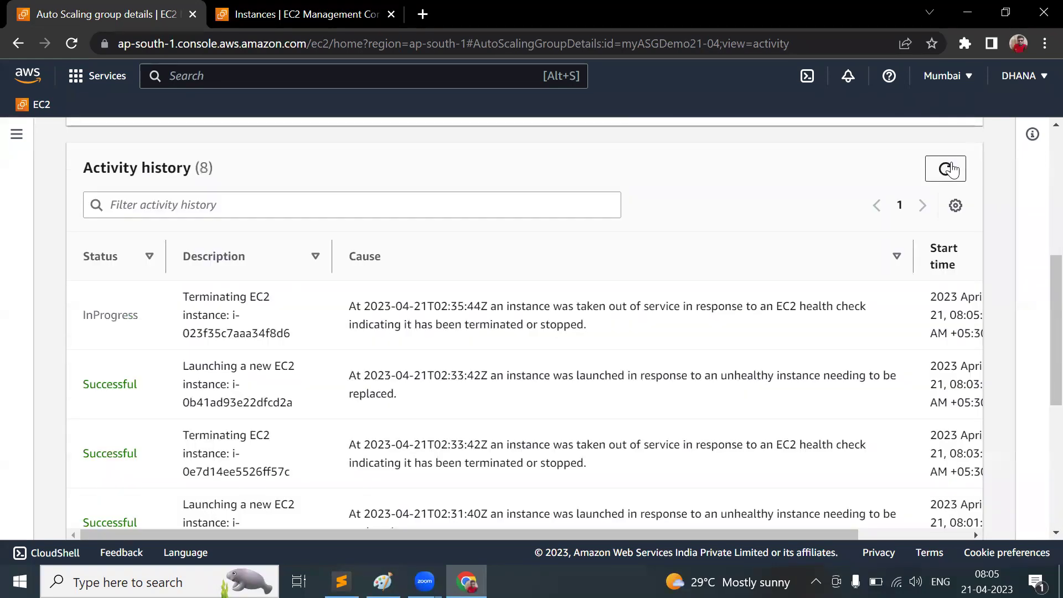
left_click(948, 168)
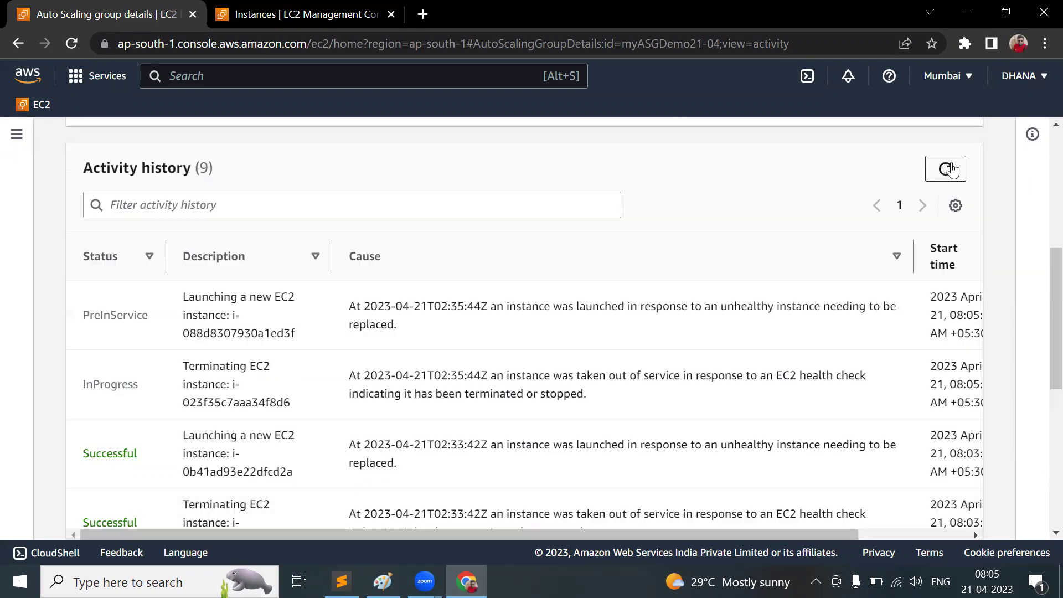
Examine and recheck the newest launch entry's status, and refresh the running instances list to look for that replacement
double_click(134, 316)
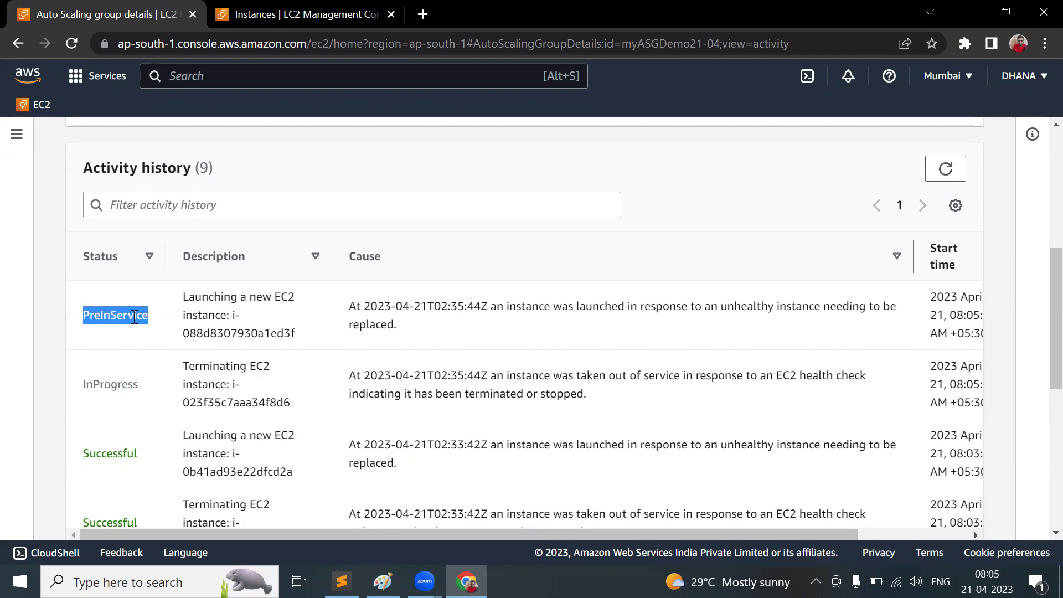
left_click(937, 175)
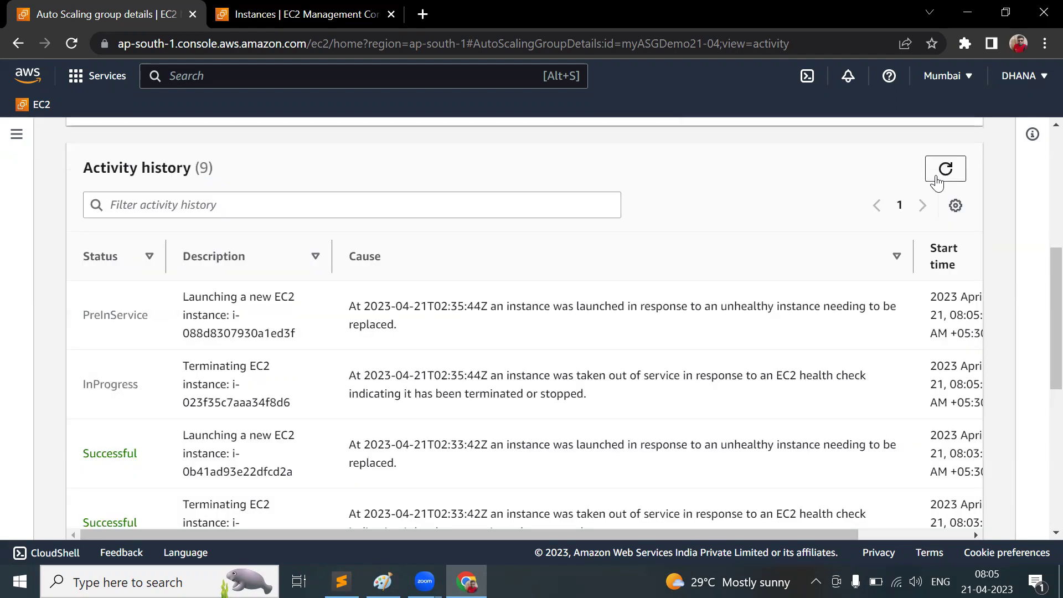
left_click(936, 180)
left_click(937, 180)
left_click(937, 183)
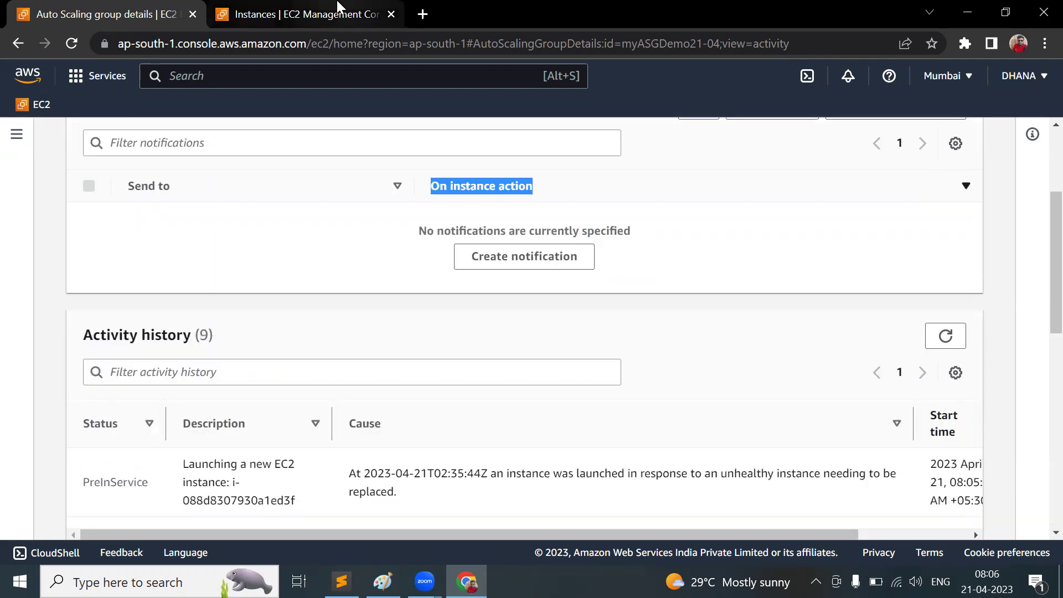
left_click(343, 13)
left_click(510, 131)
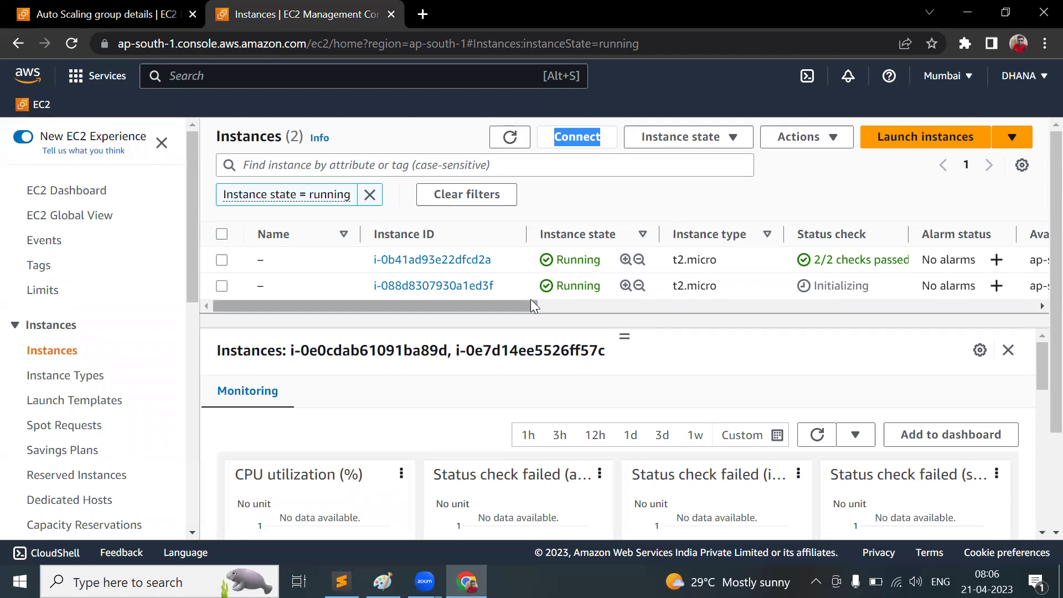
Delete the Auto Scaling group myASGDemo21-04 from the Auto Scaling groups list, confirming with the word "delete"
left_click(160, 7)
scroll(218, 260, "up", 3)
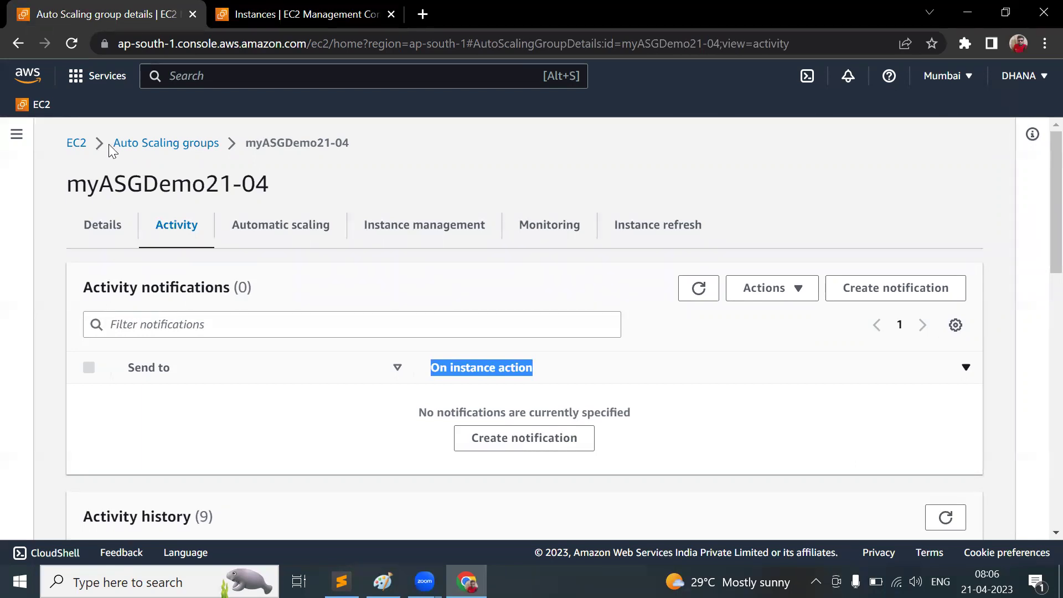
left_click(125, 143)
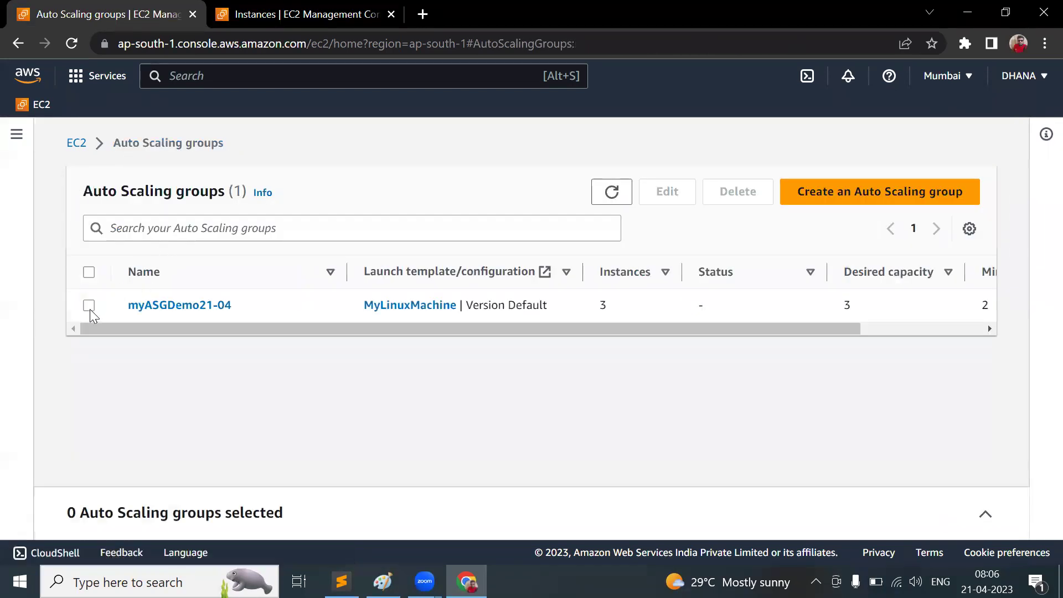
left_click(88, 306)
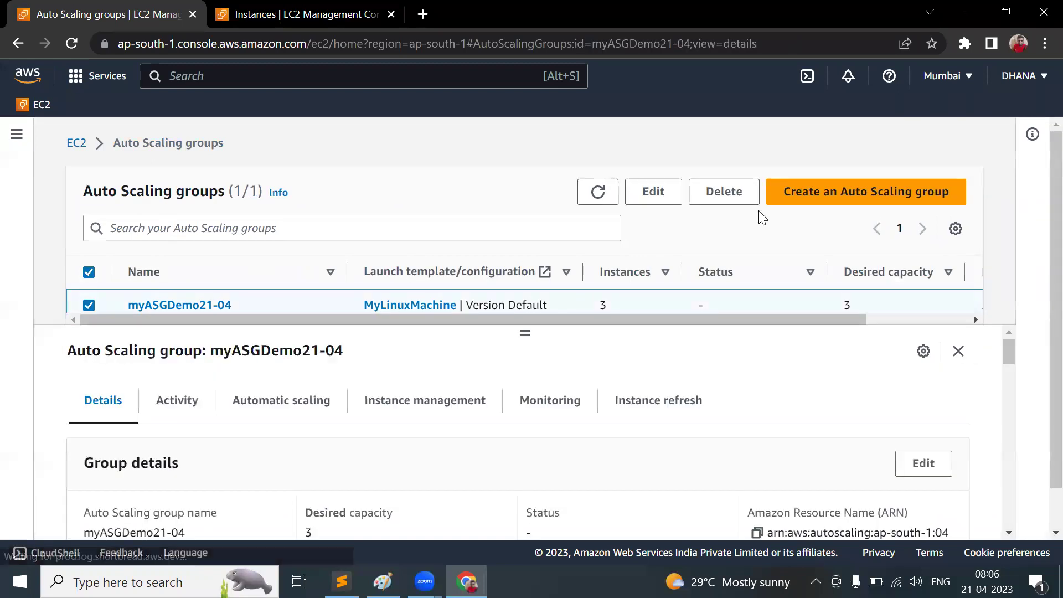
left_click(725, 194)
left_click(415, 438)
type("delet")
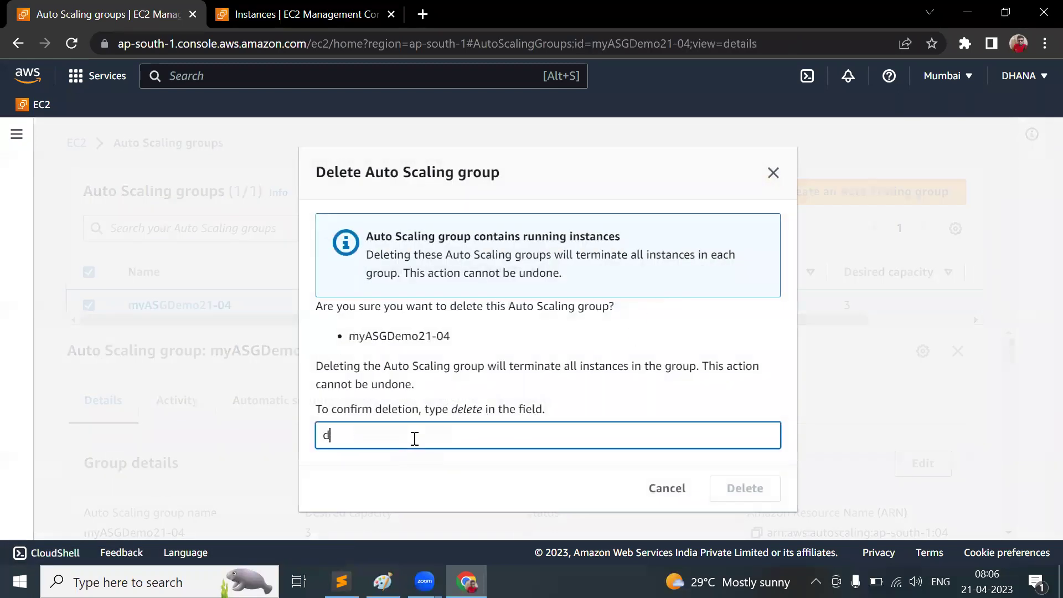
key("BackSpace")
key("BackSpace")
key("BackSpace")
type("lete")
key("Return")
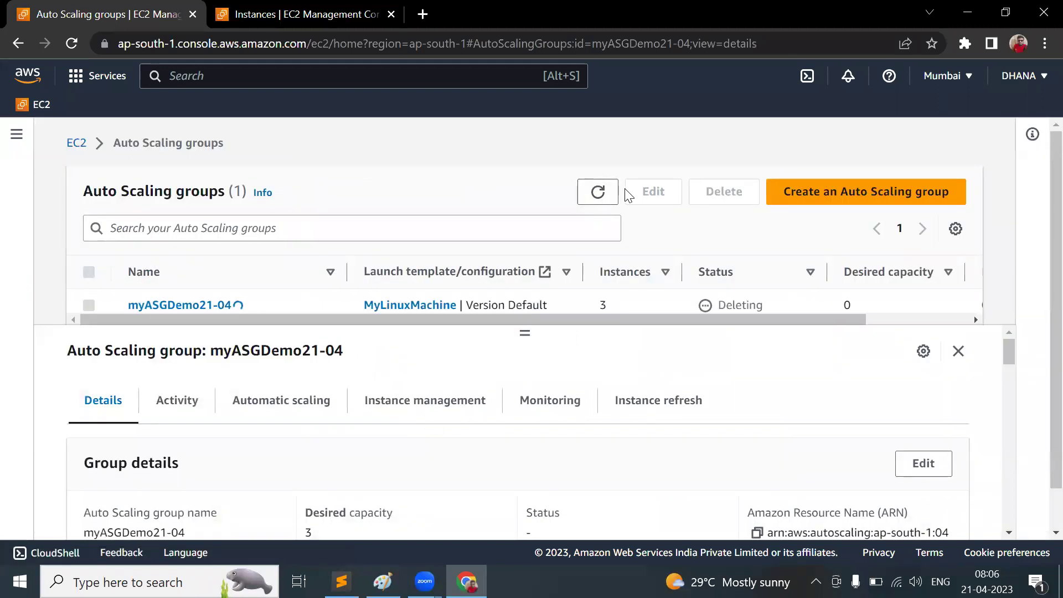
Refresh the Auto Scaling groups list, and refresh the running instances list to check whether the group's instances are terminated
left_click(597, 192)
left_click(238, 12)
left_click(510, 137)
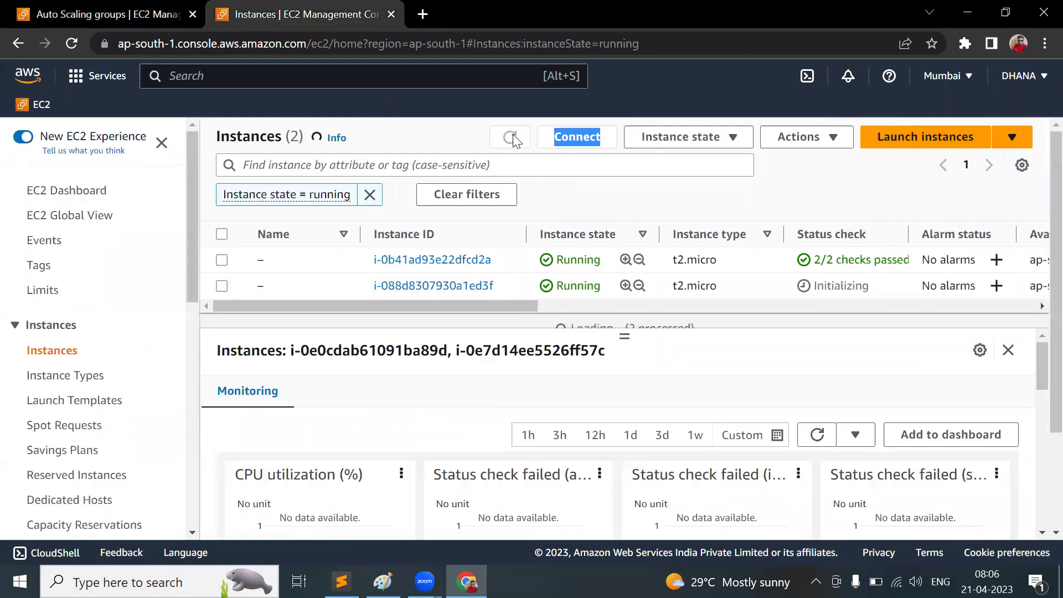
left_click(510, 137)
left_click(511, 138)
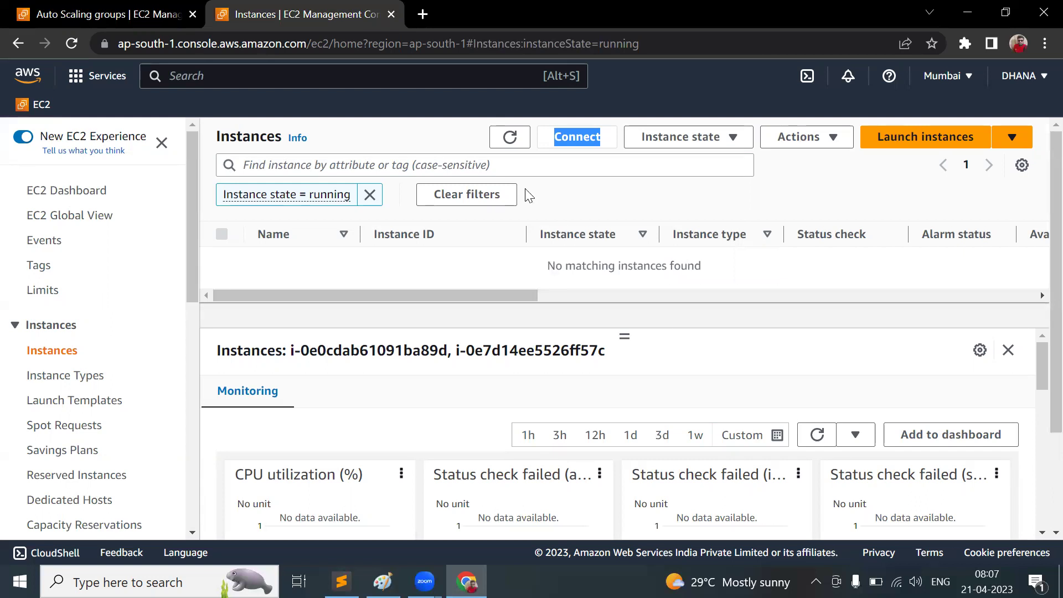
Go back to the Auto Scaling groups list and refresh it to recheck the deletion status of myASGDemo21-04
left_click(133, 12)
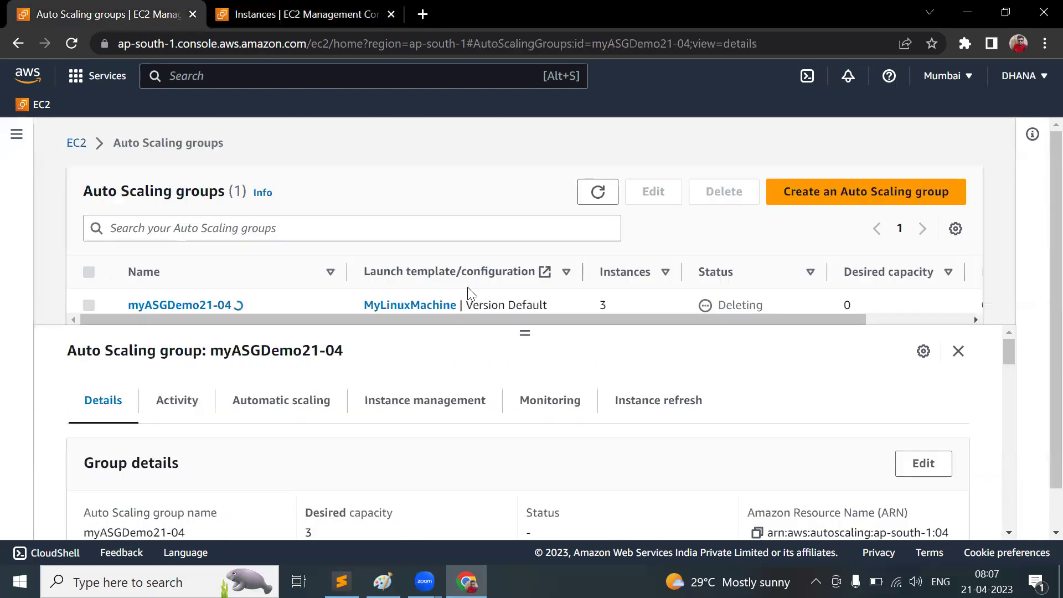
left_click(607, 190)
left_click(607, 189)
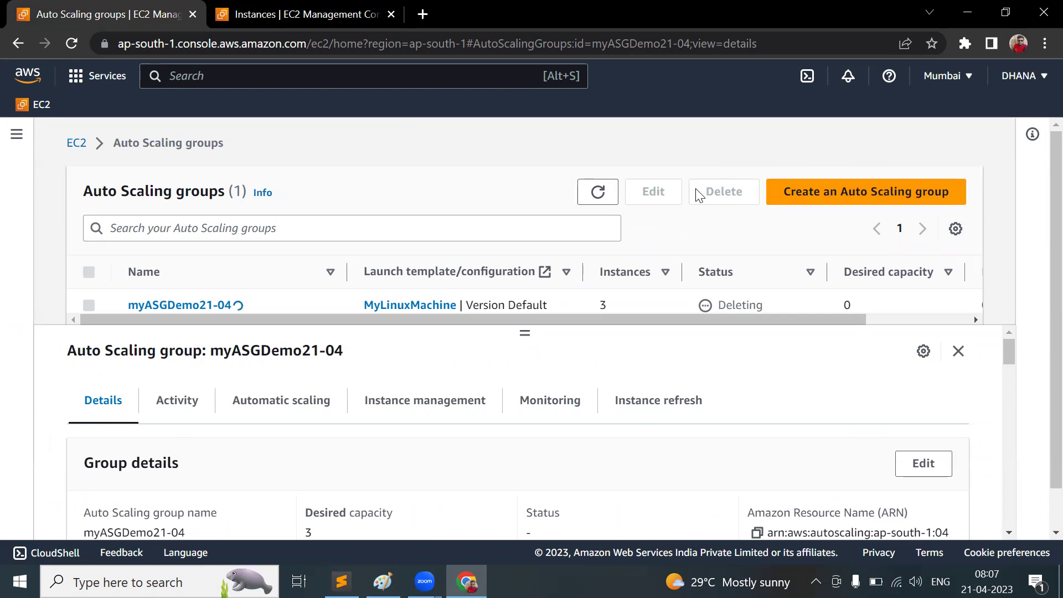
Start creating a new Auto Scaling group and name it demoasg21-04
left_click(871, 189)
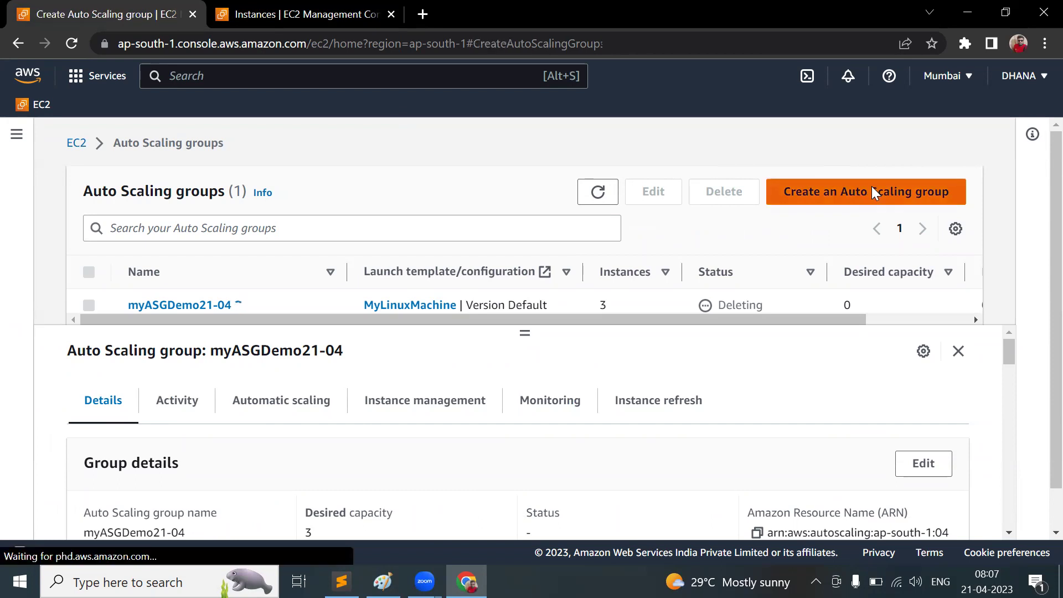
scroll(550, 249, "down", 1)
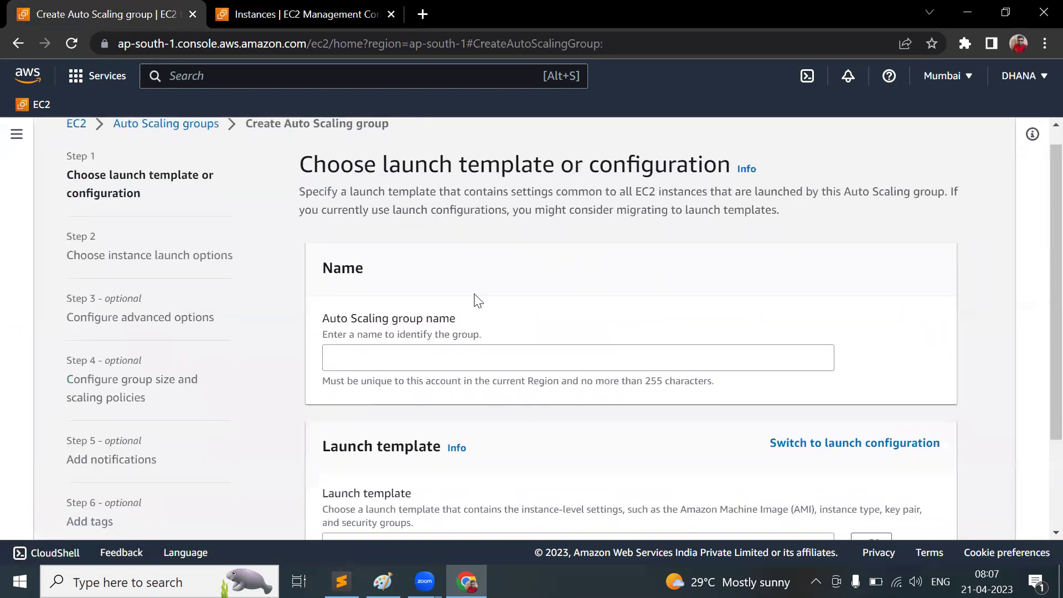
left_click(377, 357)
type("dem")
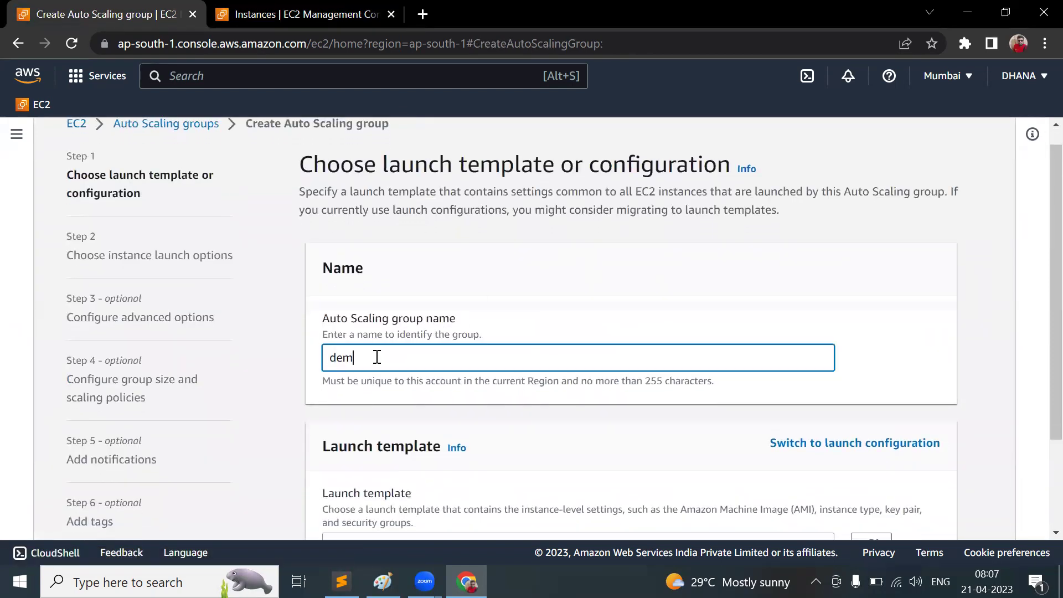
type("oasg21-04")
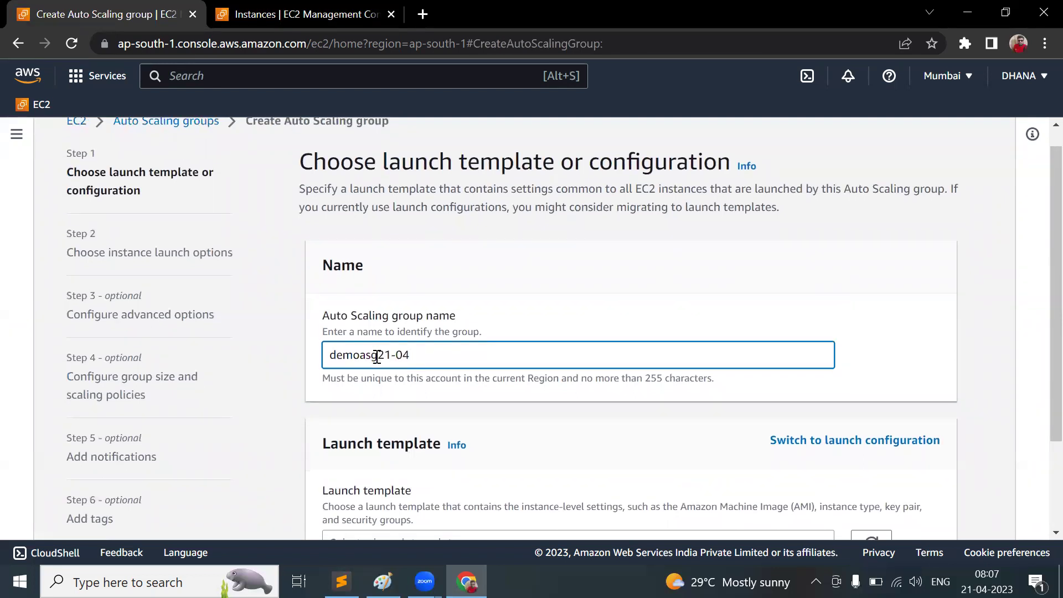
Check the available launch templates, open the launch template creation page in a new tab, and close the Instances tab
scroll(377, 357, "down", 2)
left_click(413, 422)
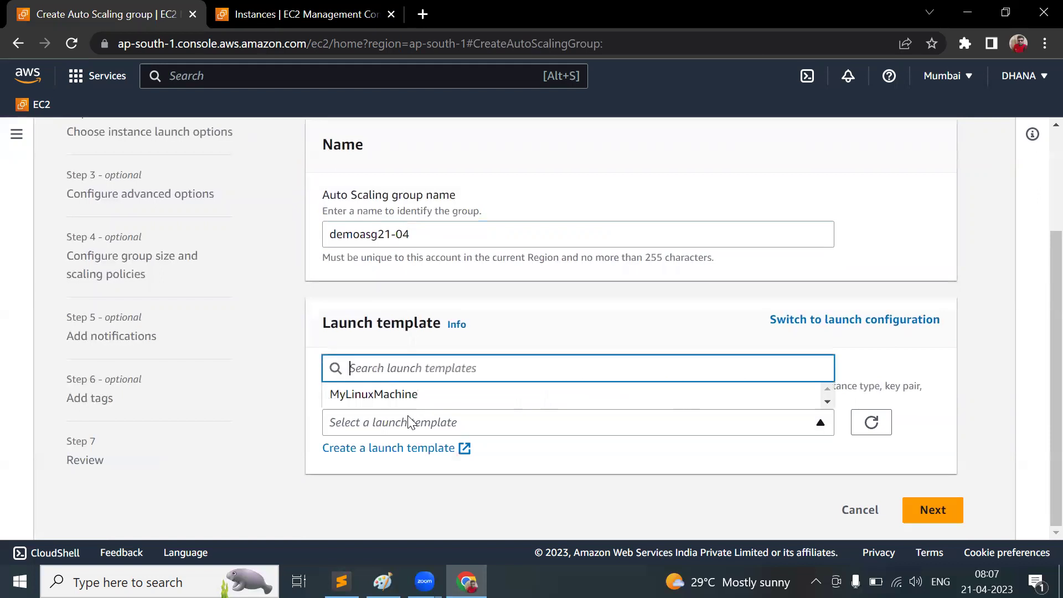
left_click(414, 331)
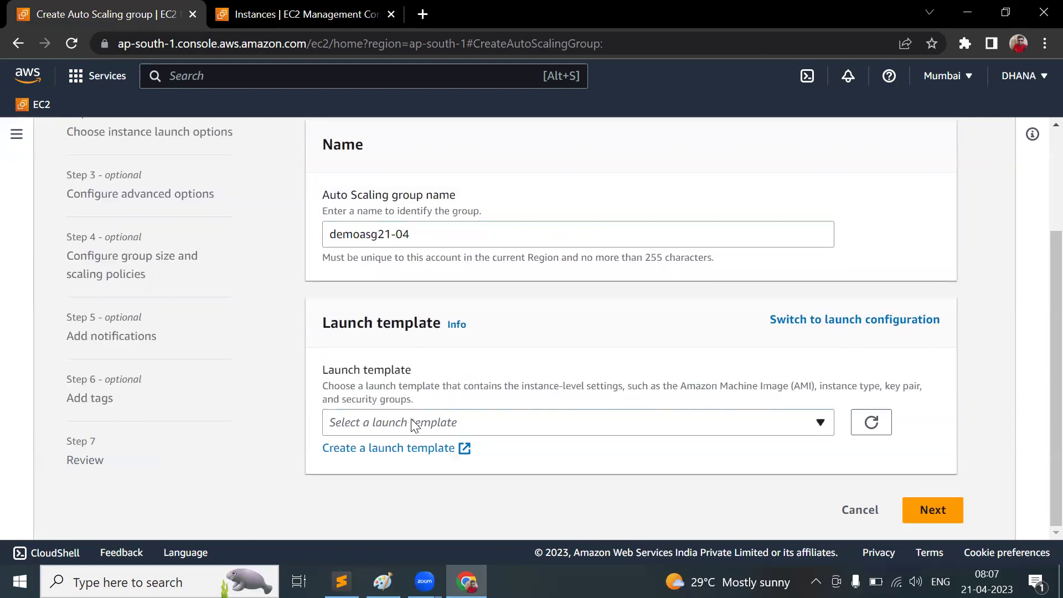
right_click(428, 453)
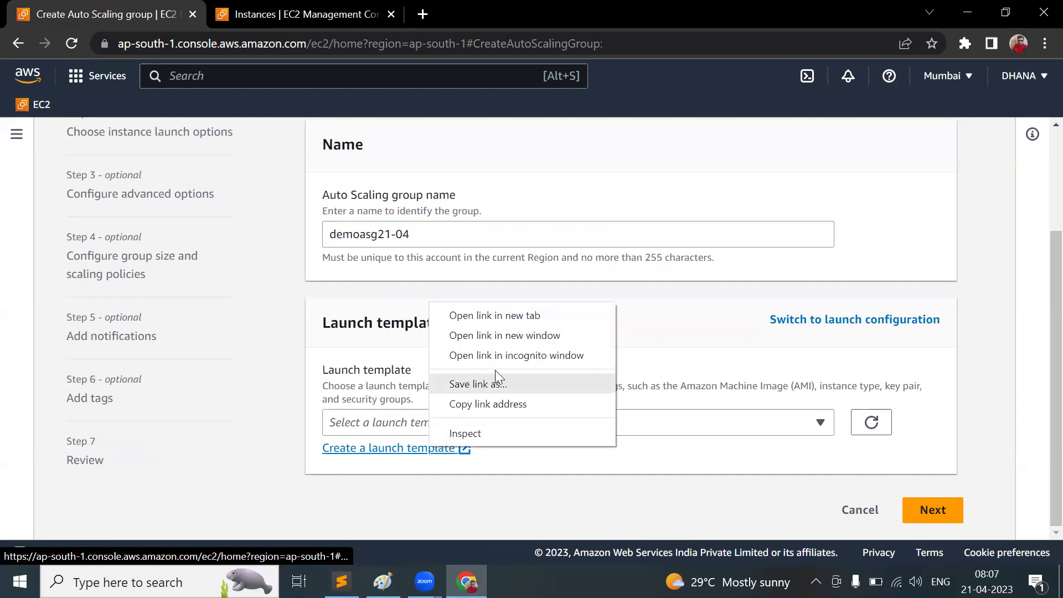
left_click(488, 319)
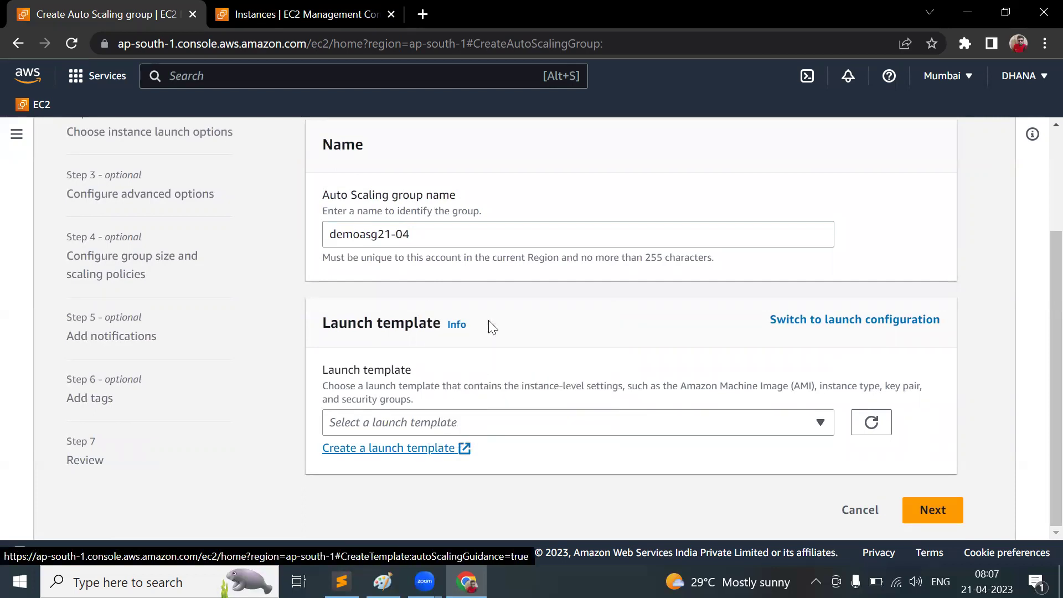
left_click(391, 13)
left_click(352, 11)
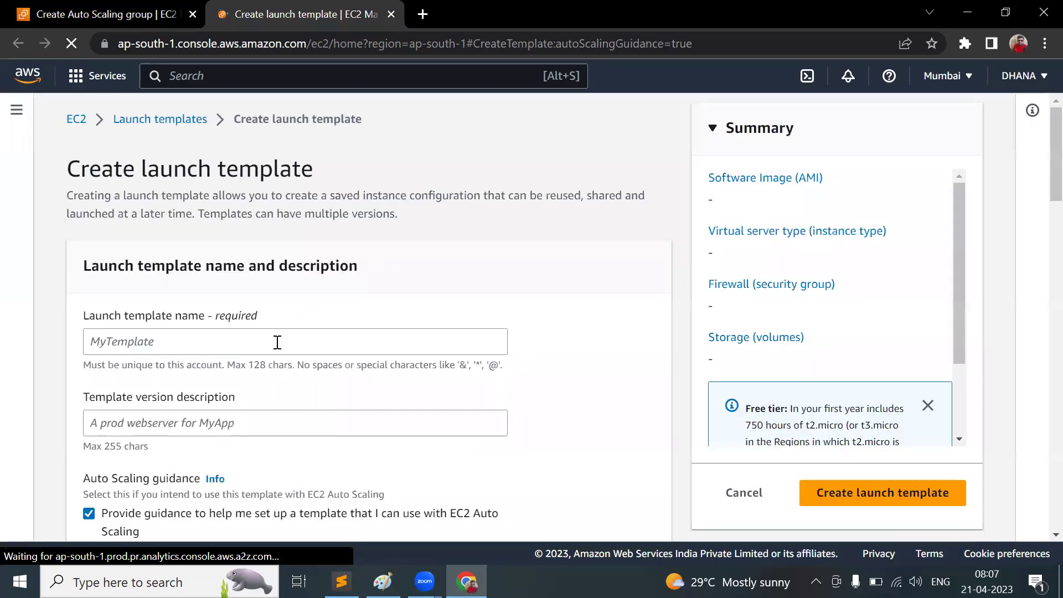
Name the launch template newTemplate and select the 64-bit (x86) Amazon Linux 2023 AMI from the full AMI catalog
left_click(230, 336)
type("newTemplate")
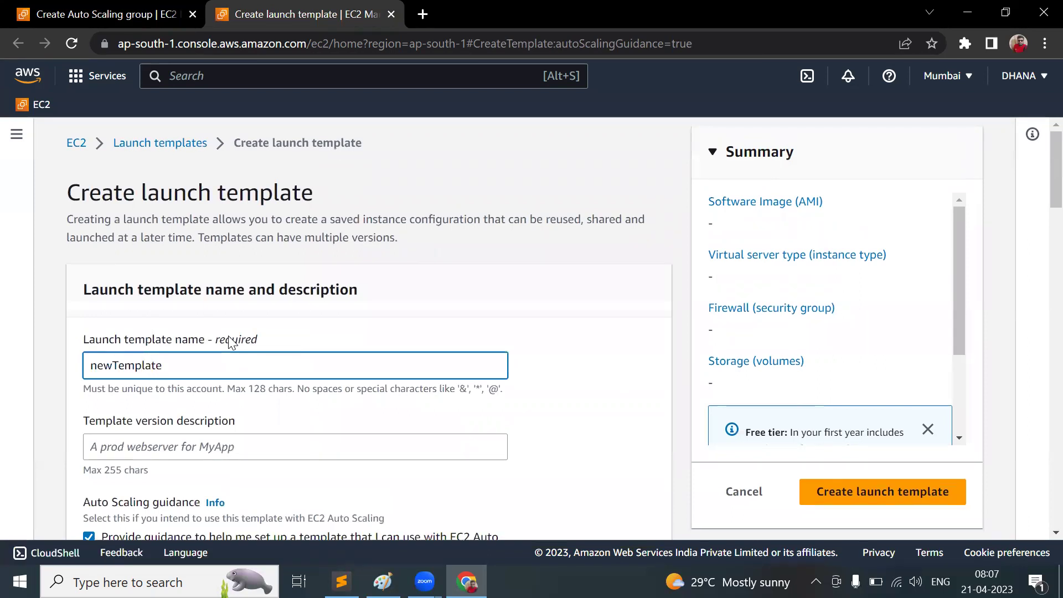
scroll(231, 342, "down", 5)
scroll(232, 342, "down", 3)
scroll(231, 342, "down", 4)
scroll(232, 342, "down", 1)
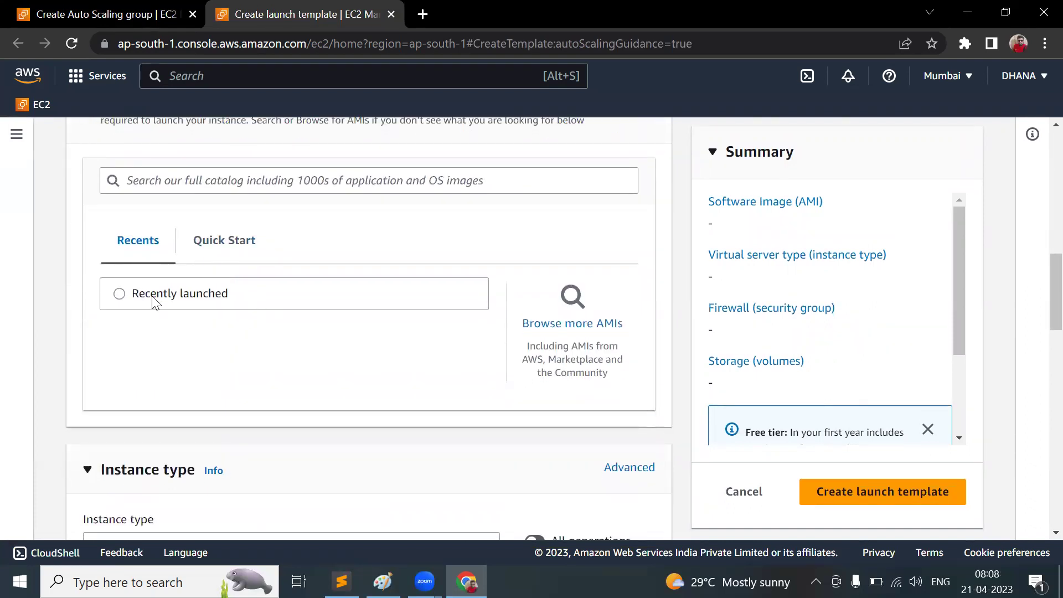
left_click(211, 247)
left_click(588, 327)
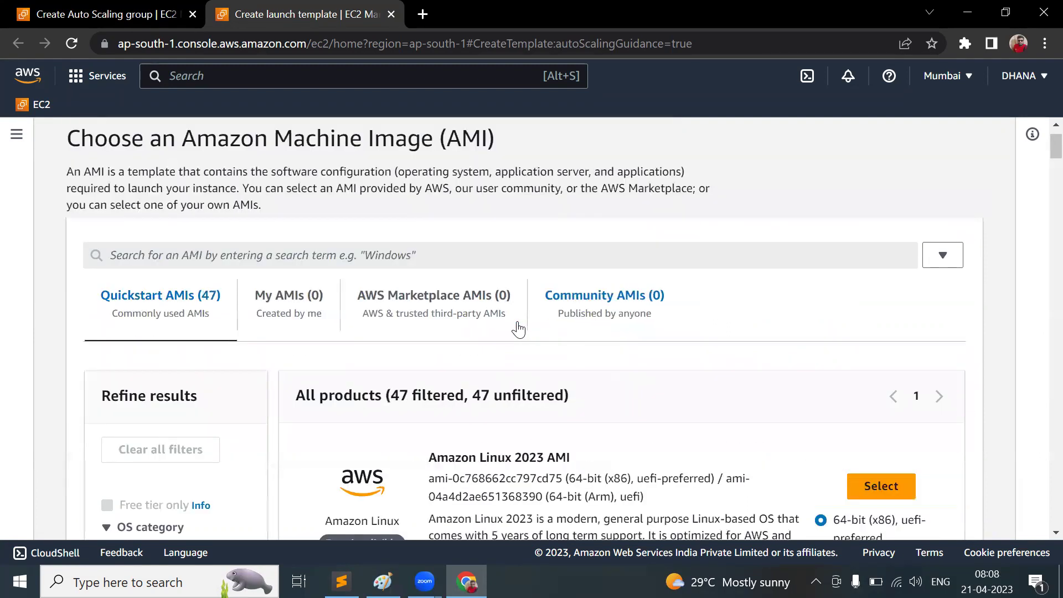
scroll(607, 429, "down", 2)
left_click(875, 356)
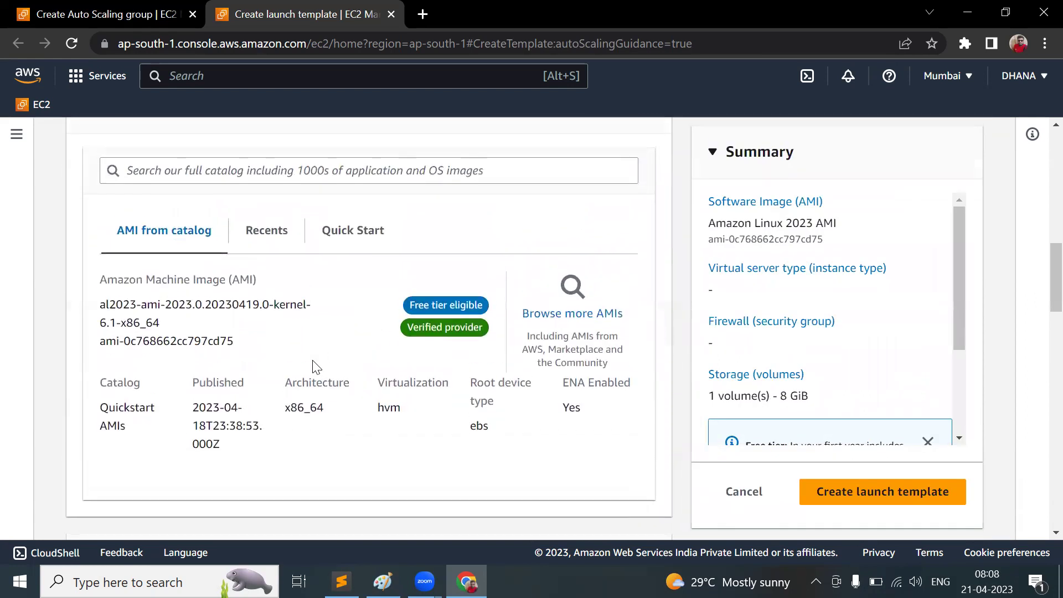
Set the launch template's instance type to t2.micro
scroll(315, 367, "down", 4)
left_click(227, 416)
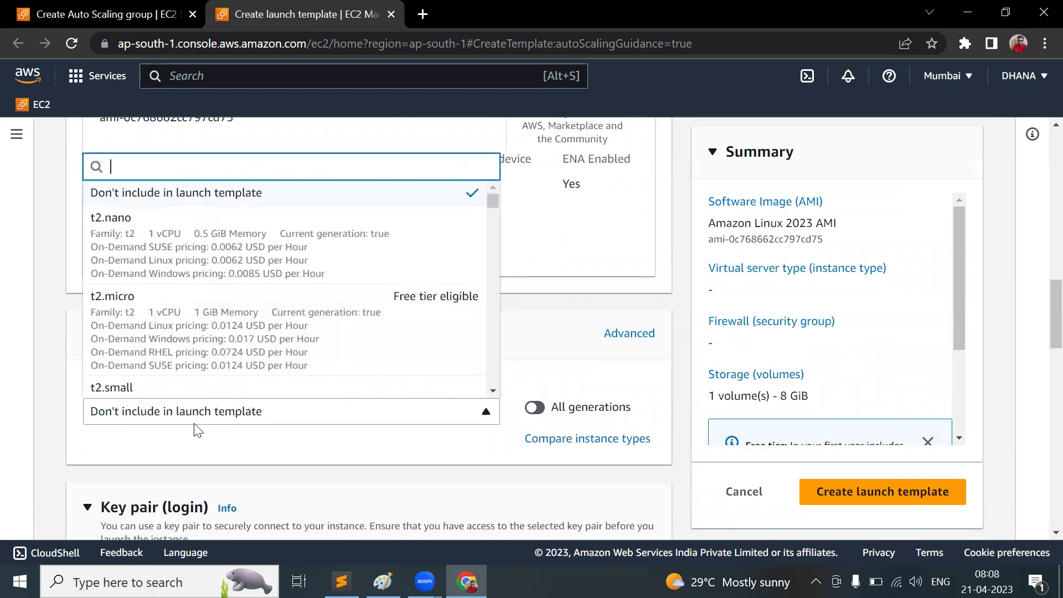
left_click(207, 322)
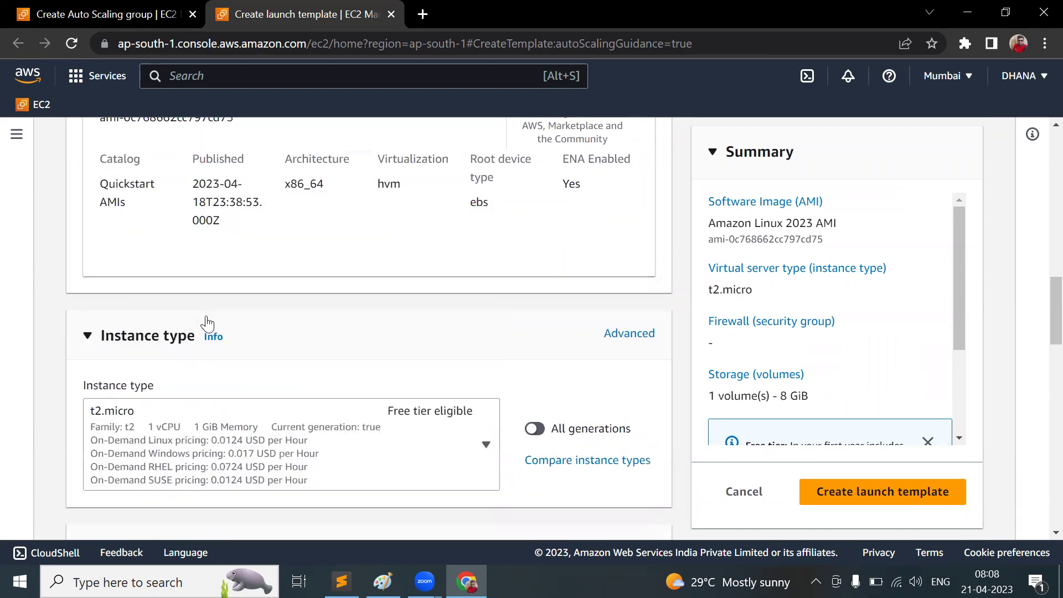
Create the launch template without a key pair, subnet or security group, keeping the default storage
key("ctrl+minus")
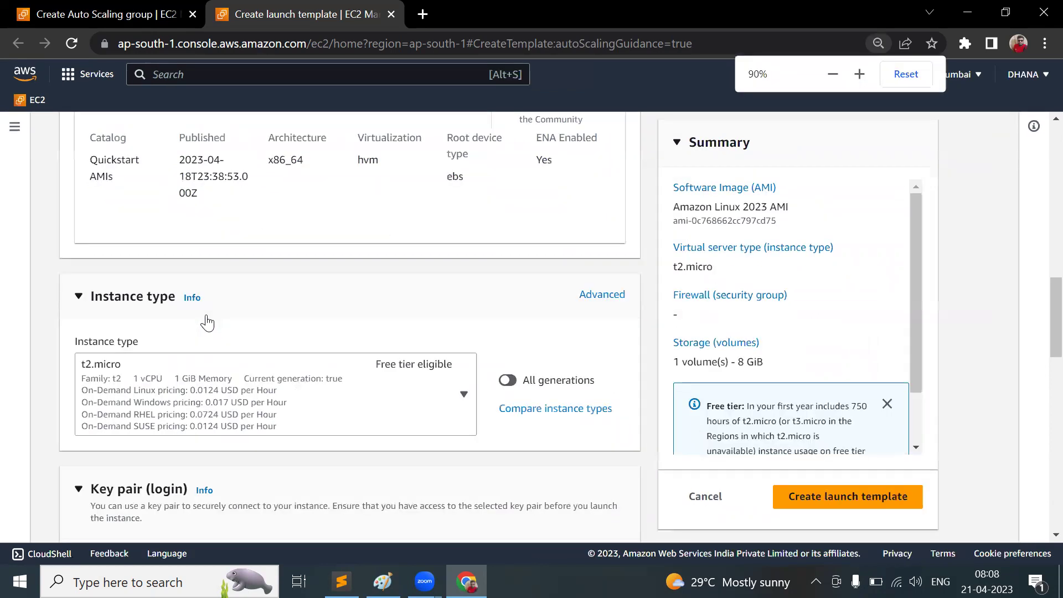
scroll(262, 389, "down", 5)
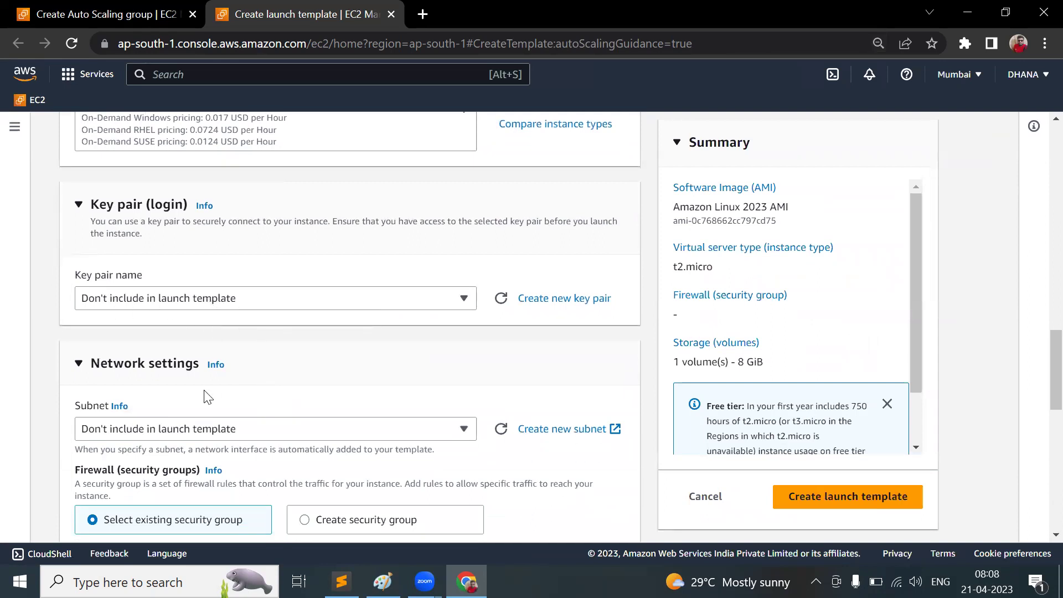
scroll(208, 396, "down", 4)
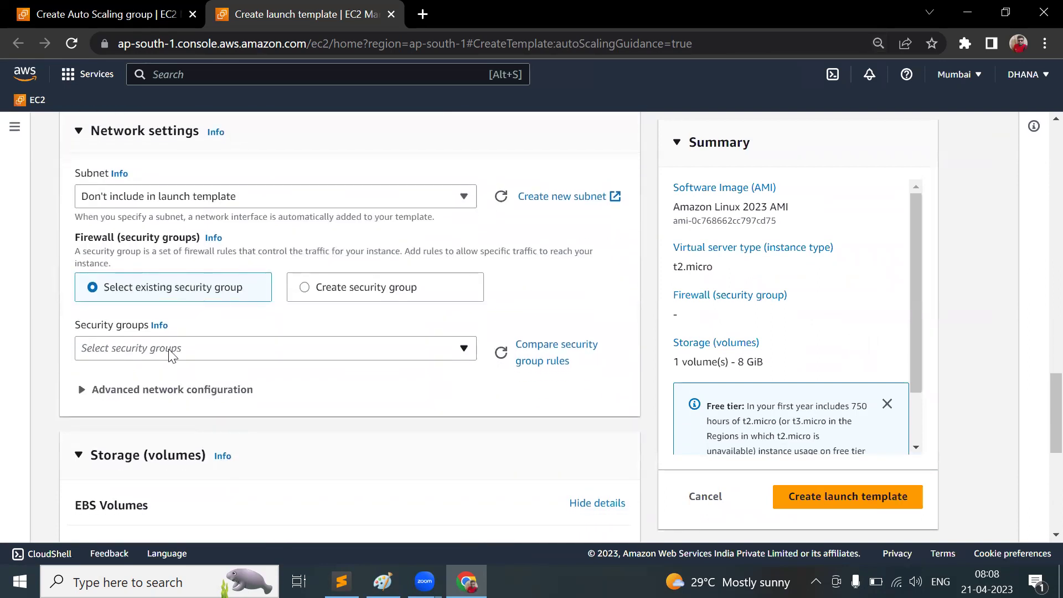
left_click(172, 350)
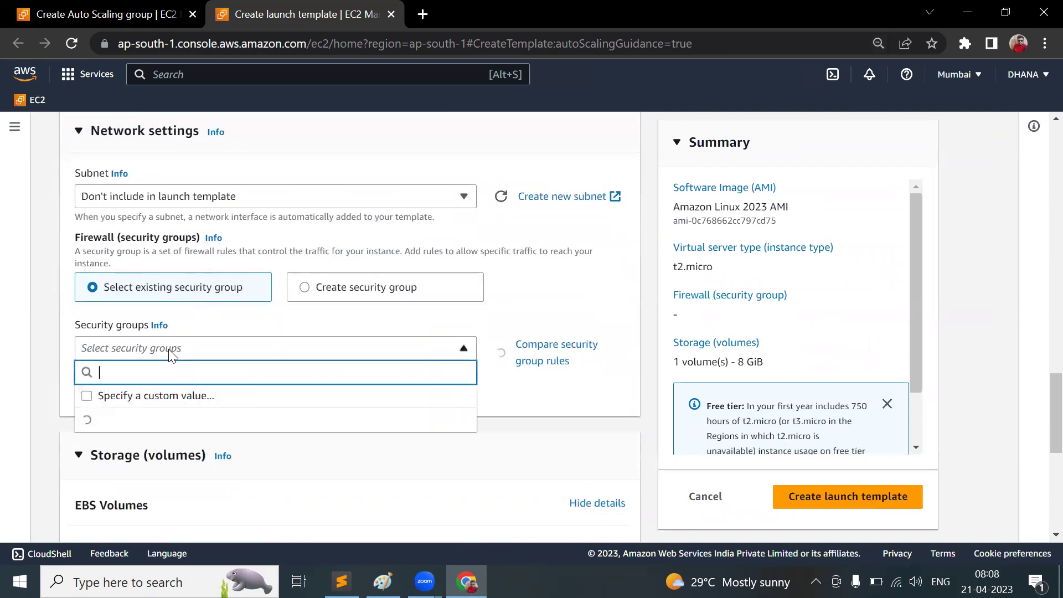
left_click(66, 360)
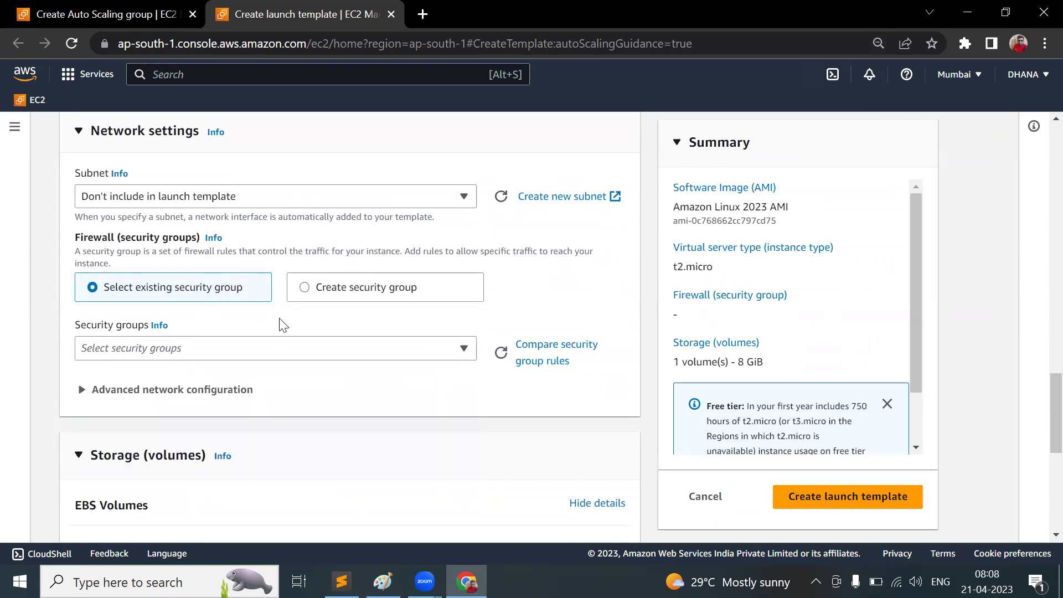
scroll(283, 325, "down", 7)
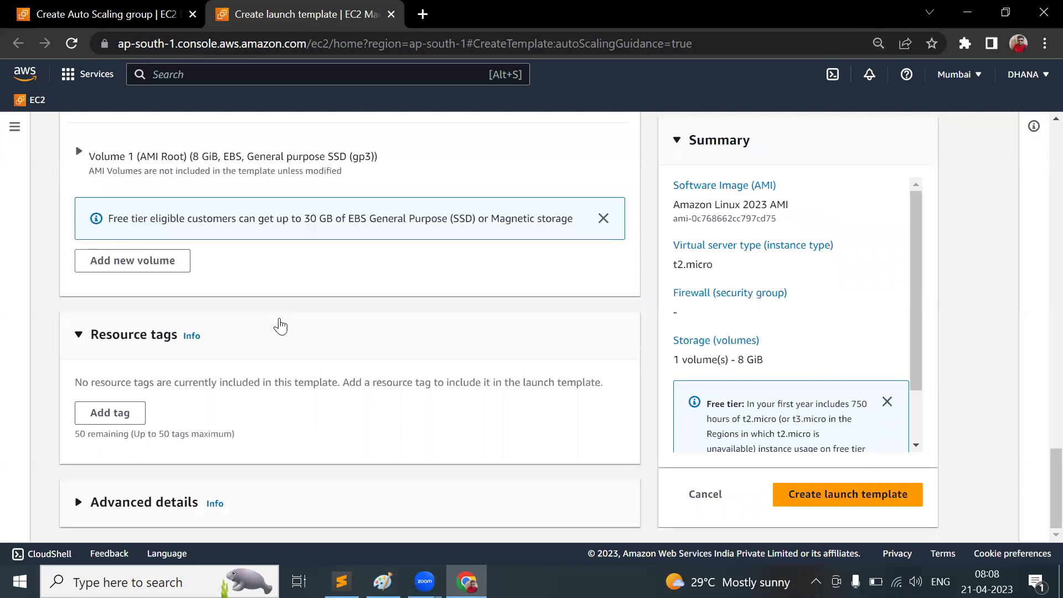
left_click(890, 498)
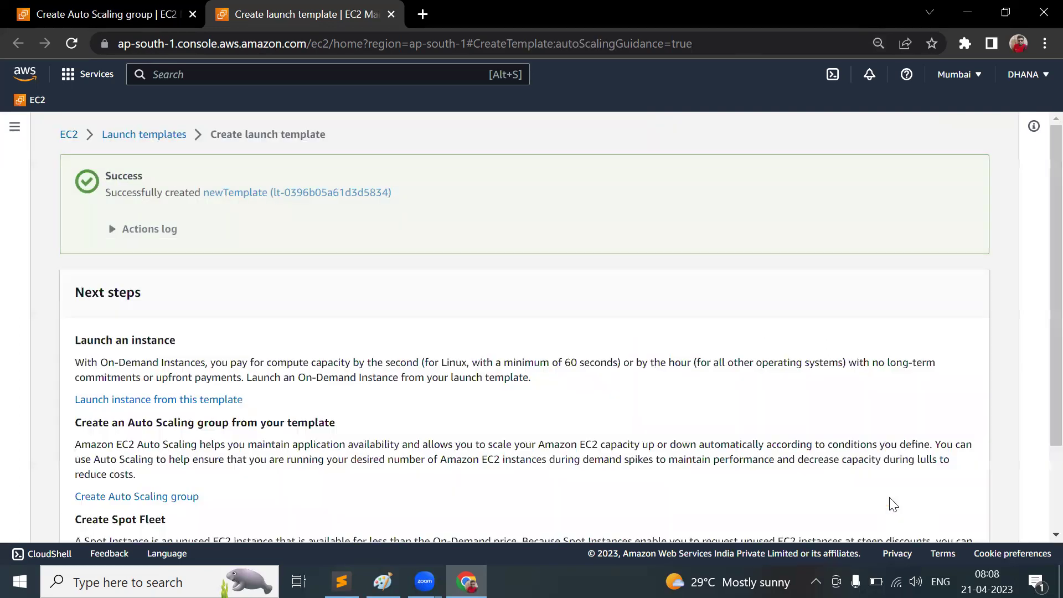
Return to the Auto Scaling group setup, refresh the launch templates, select newTemplate, and continue to the instance launch options
left_click(150, 11)
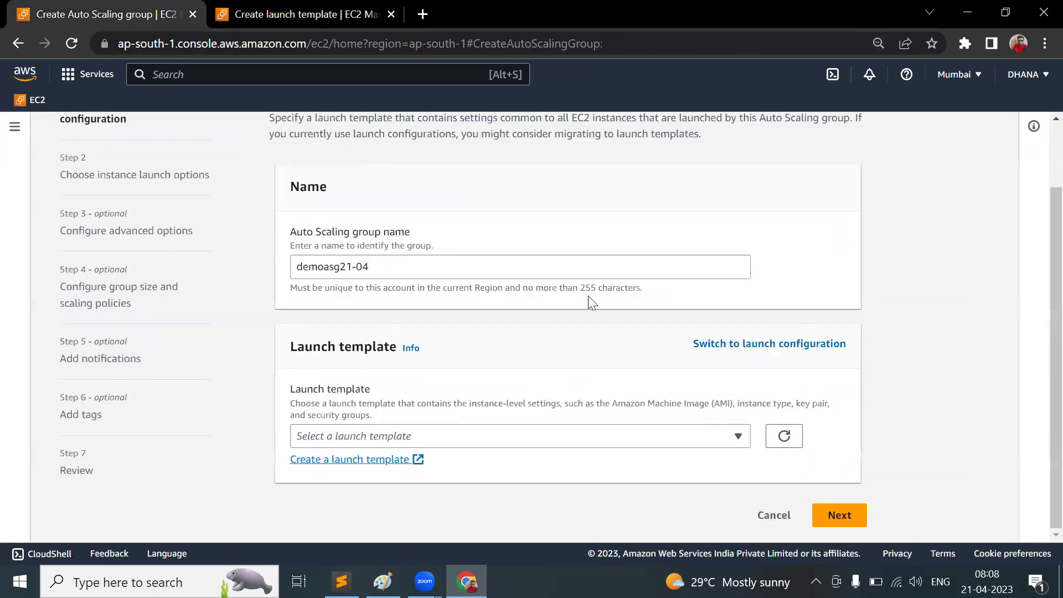
left_click(784, 436)
left_click(635, 440)
left_click(485, 385)
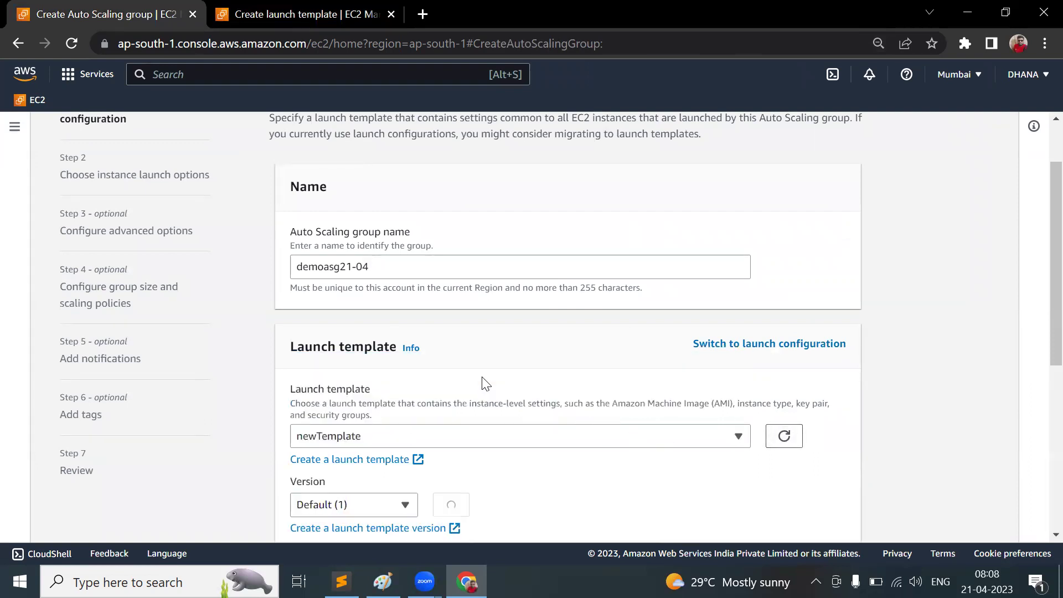
scroll(589, 406, "down", 6)
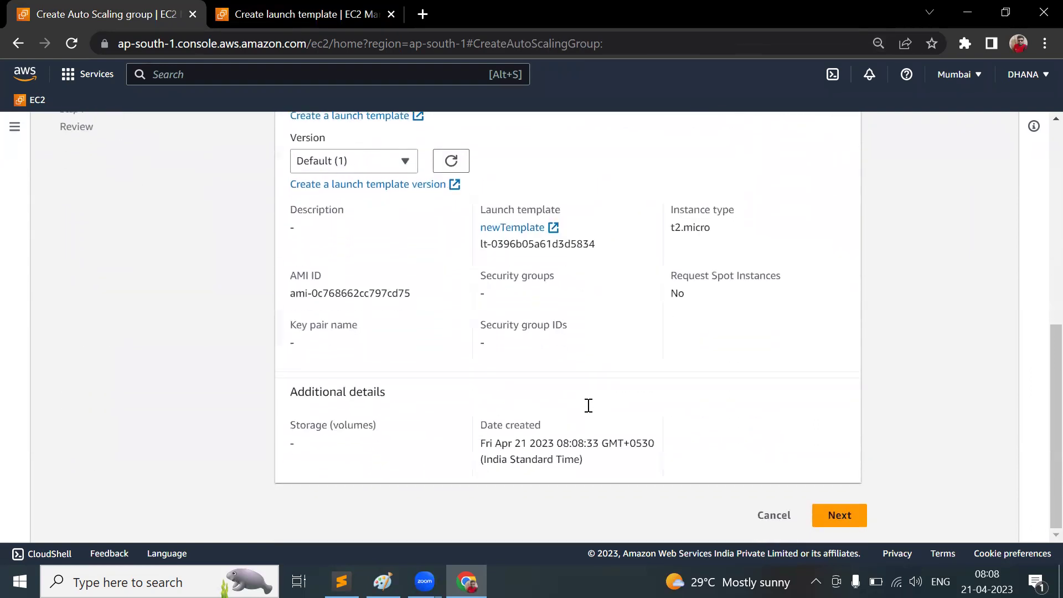
left_click(865, 505)
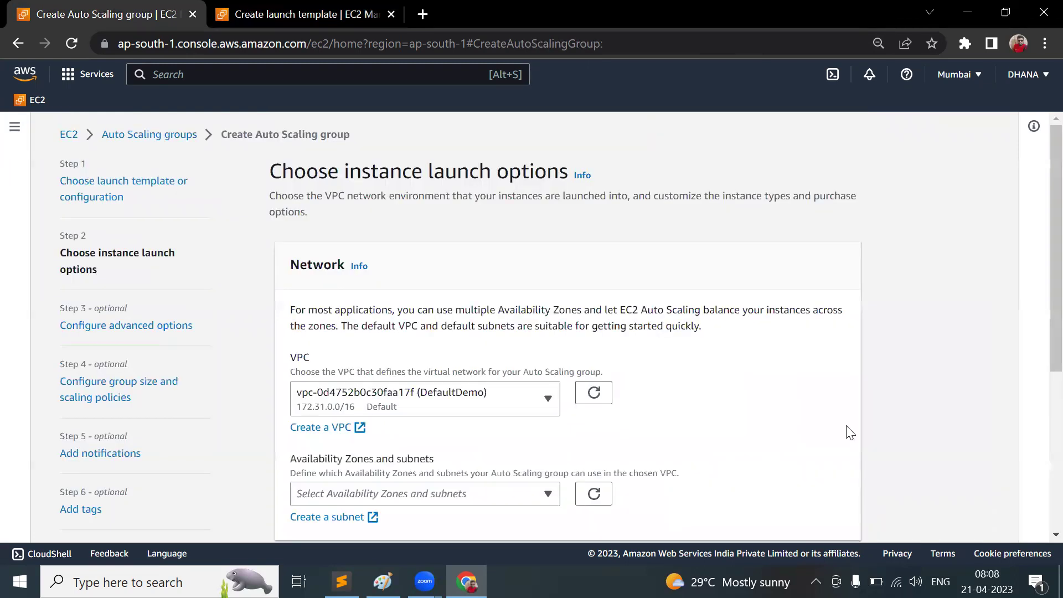
Add the ap-south-1b and ap-south-1a default subnets to the Auto Scaling group and continue to the advanced options
scroll(706, 337, "down", 4)
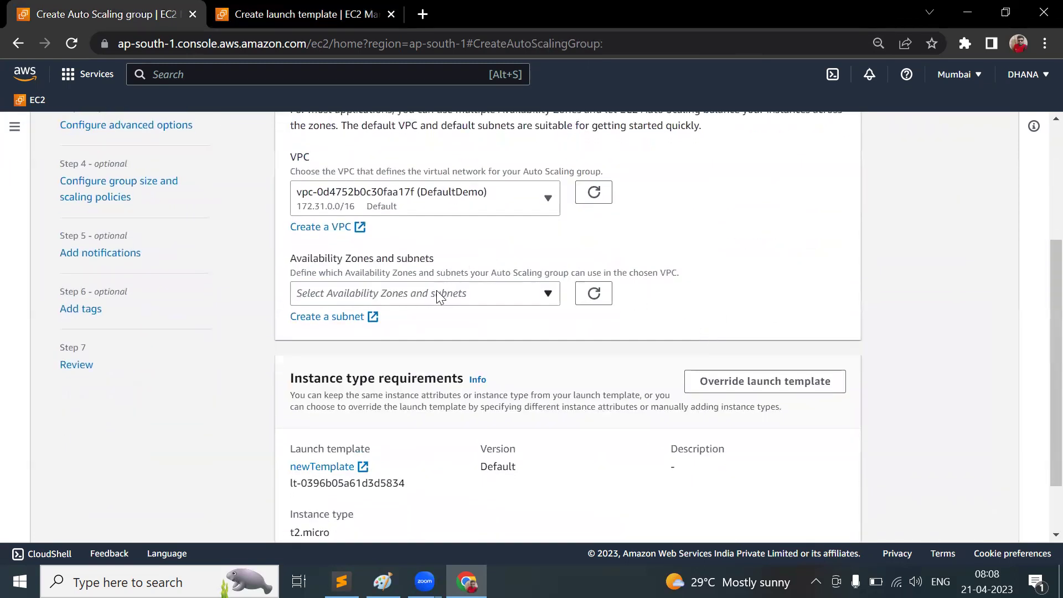
left_click(436, 294)
left_click(416, 358)
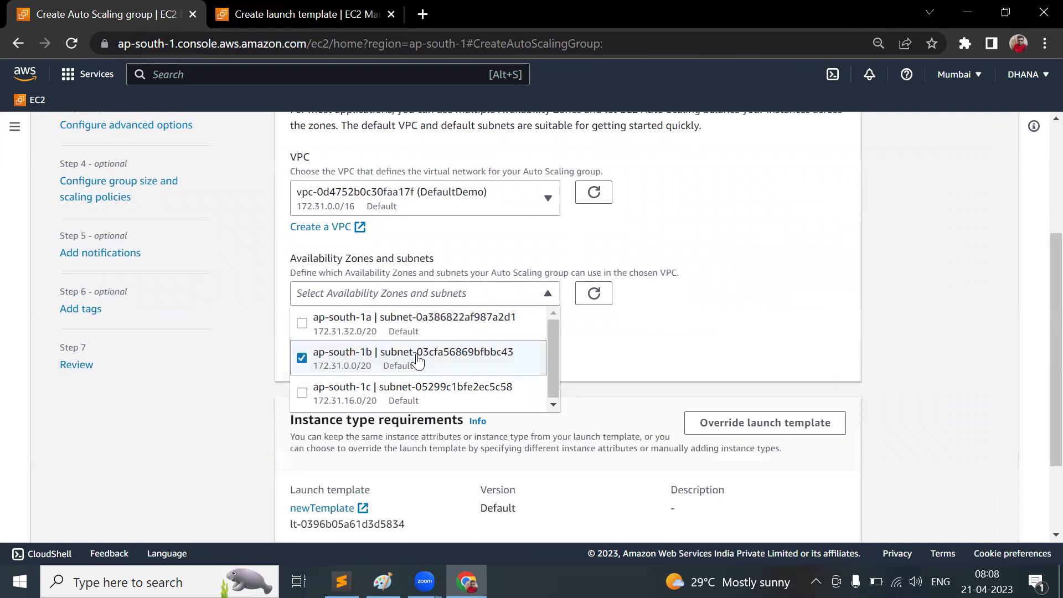
left_click(779, 302)
left_click(451, 296)
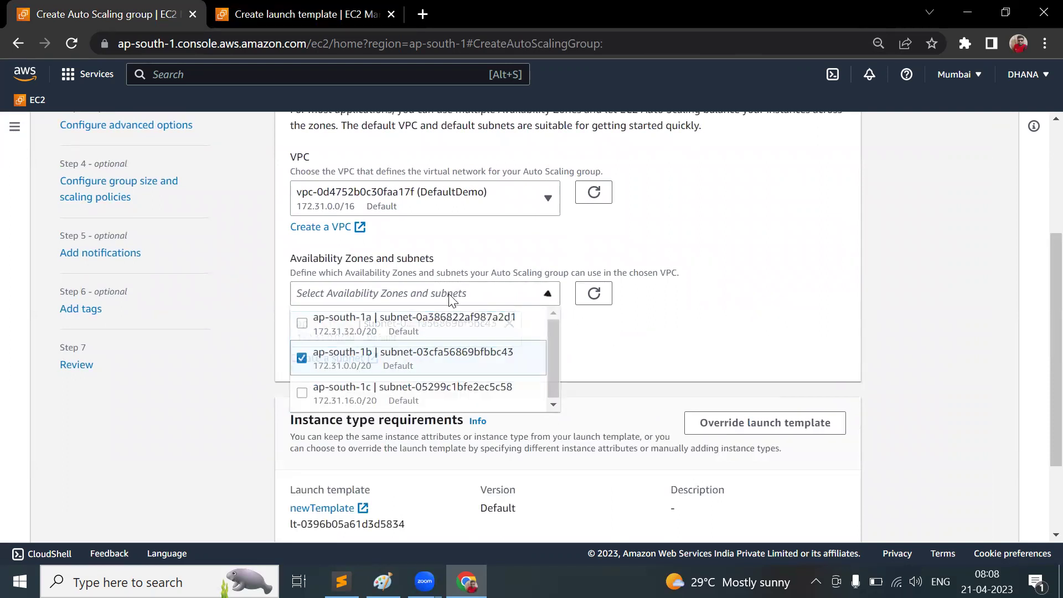
left_click(755, 322)
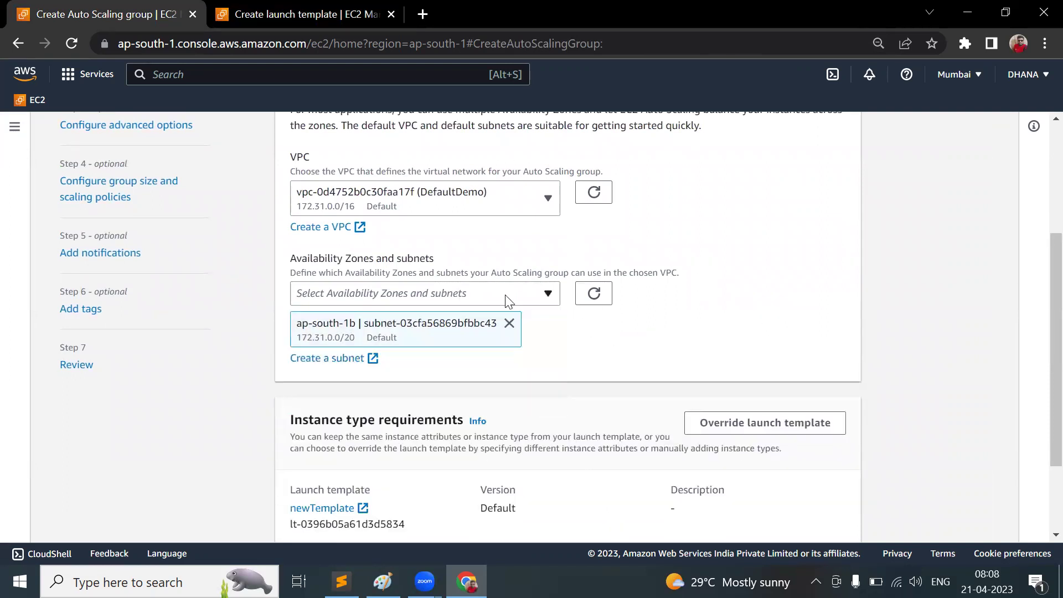
left_click(474, 293)
left_click(302, 323)
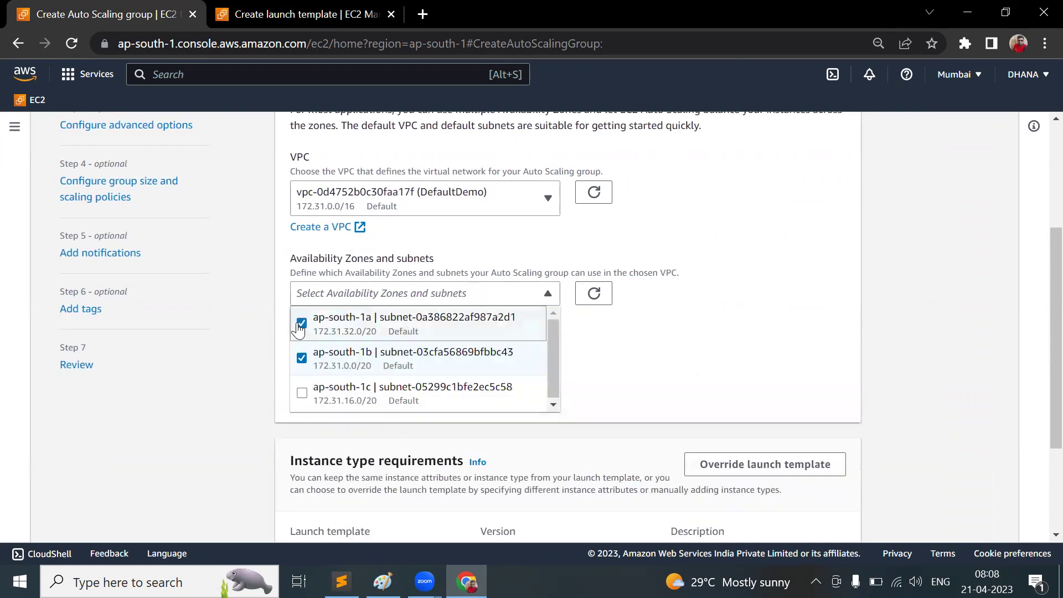
left_click(761, 310)
scroll(761, 310, "down", 3)
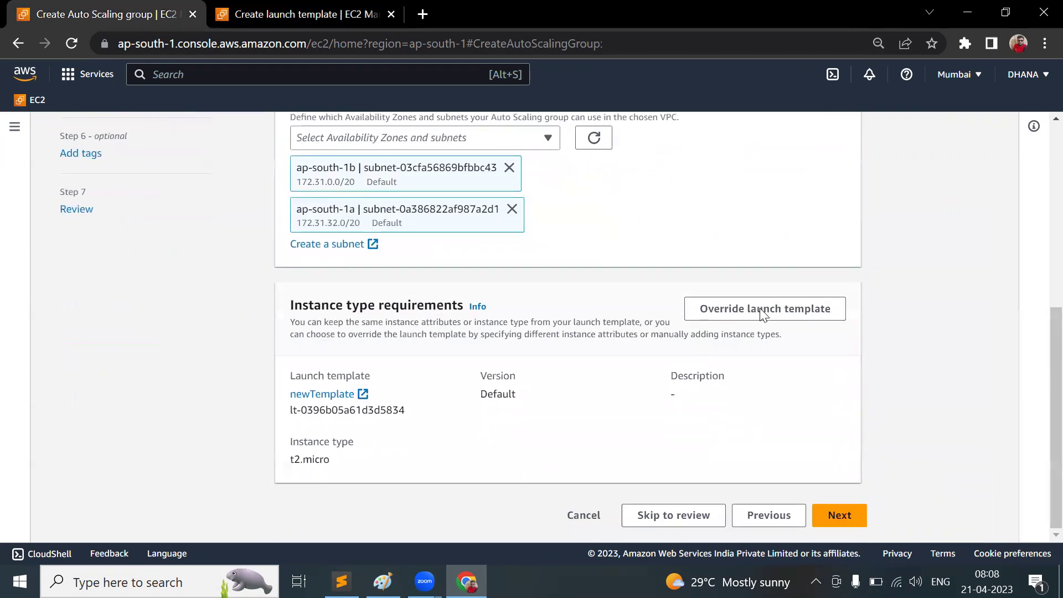
left_click(850, 506)
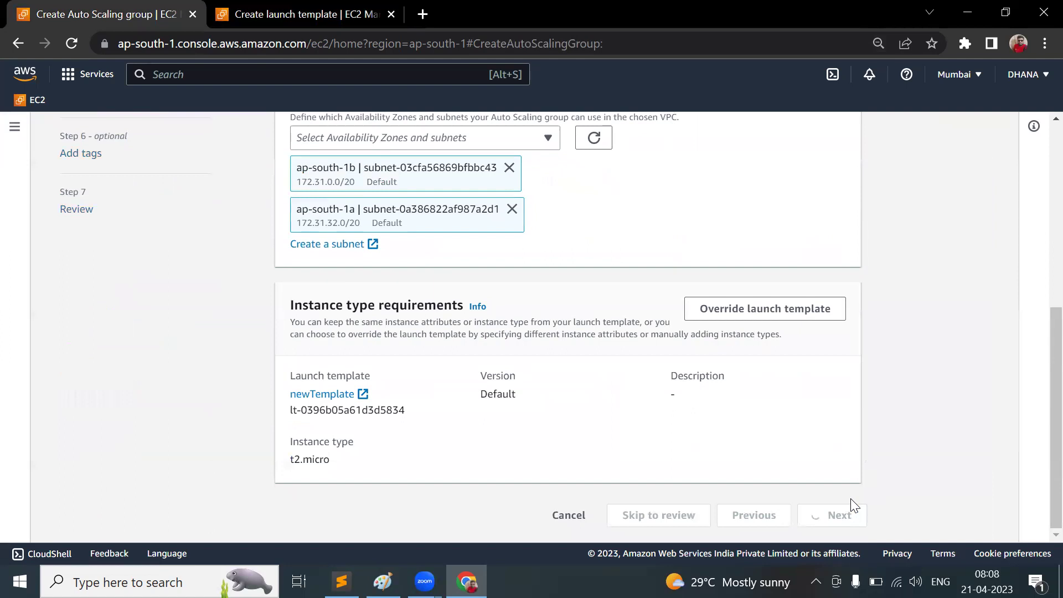
Keep the default advanced options with no load balancer and a 300-second health check grace period, and continue to group size
scroll(600, 370, "down", 2)
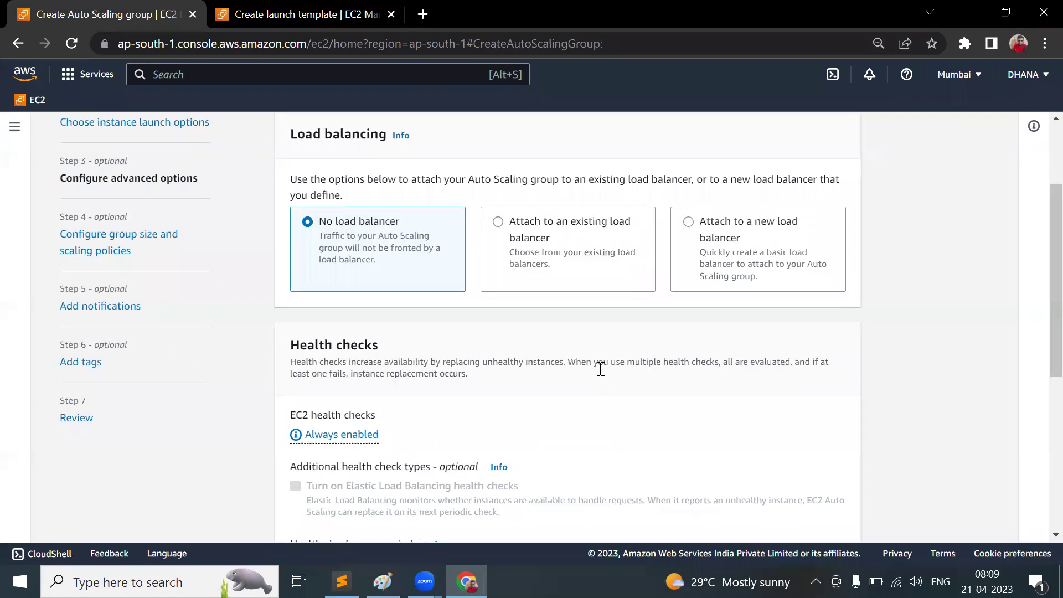
scroll(600, 369, "down", 6)
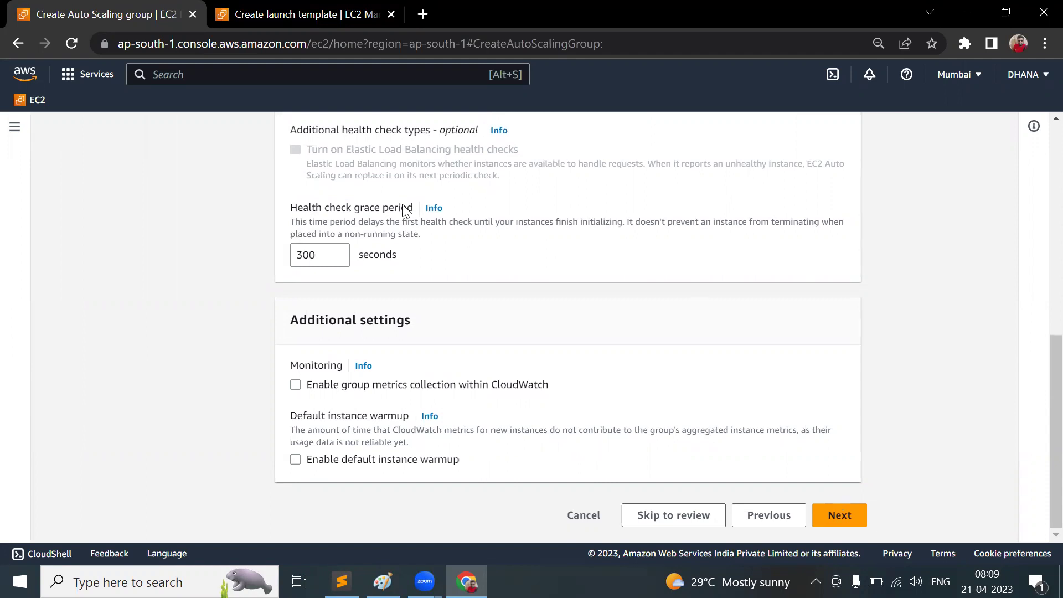
left_click(349, 8)
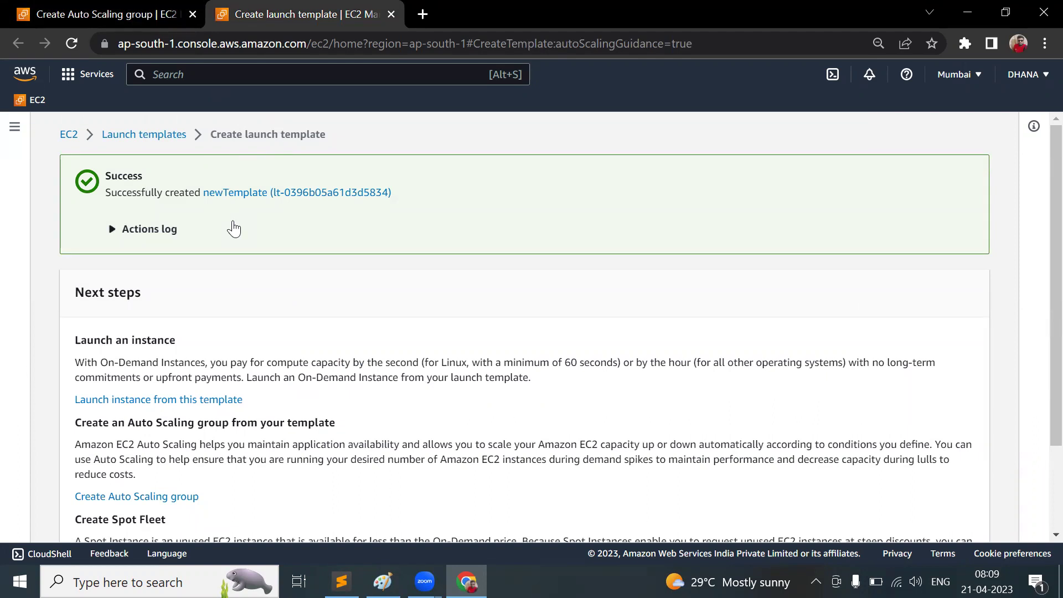
left_click(142, 7)
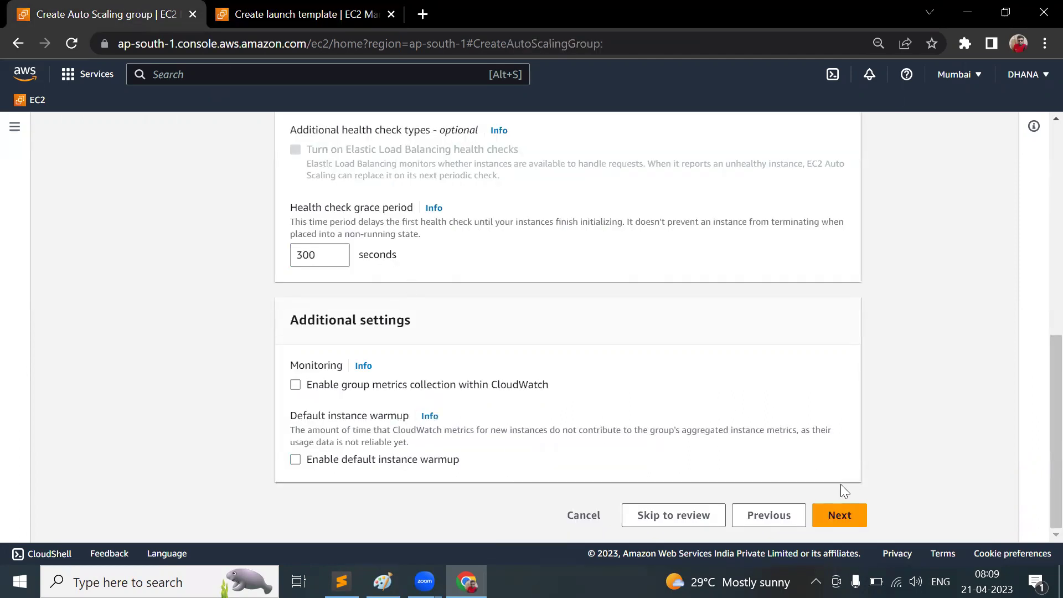
left_click(837, 512)
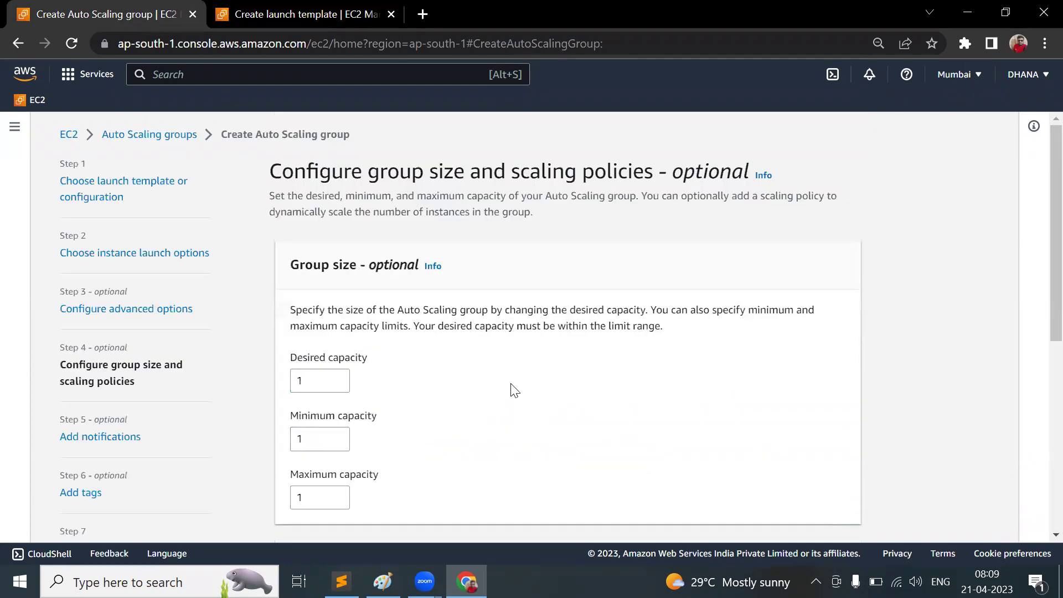
Set the group's desired capacity to 4, minimum capacity to 2 and maximum capacity to 5
scroll(512, 388, "down", 2)
double_click(336, 265)
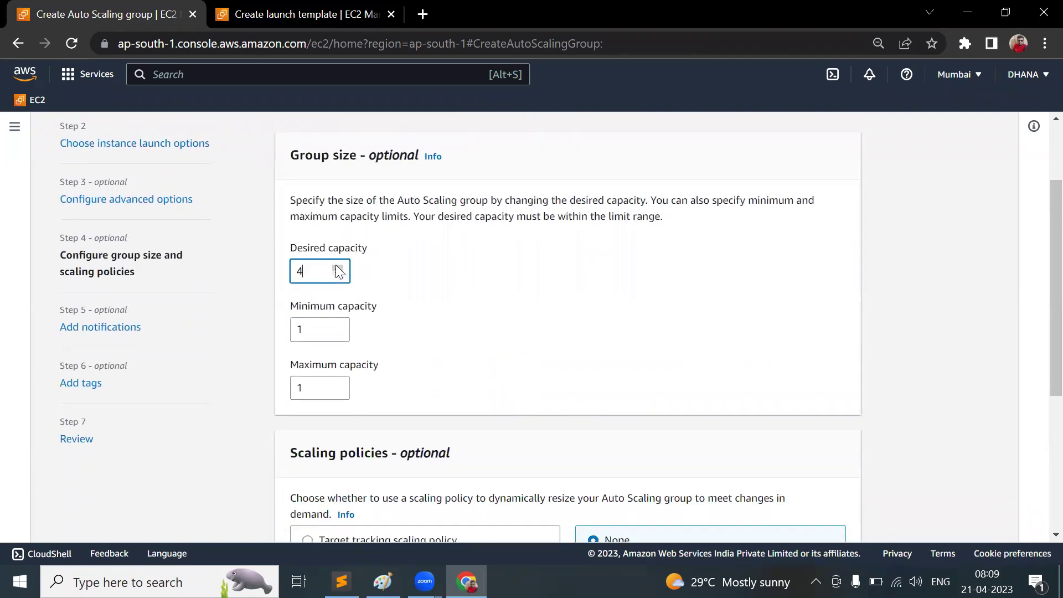
double_click(338, 327)
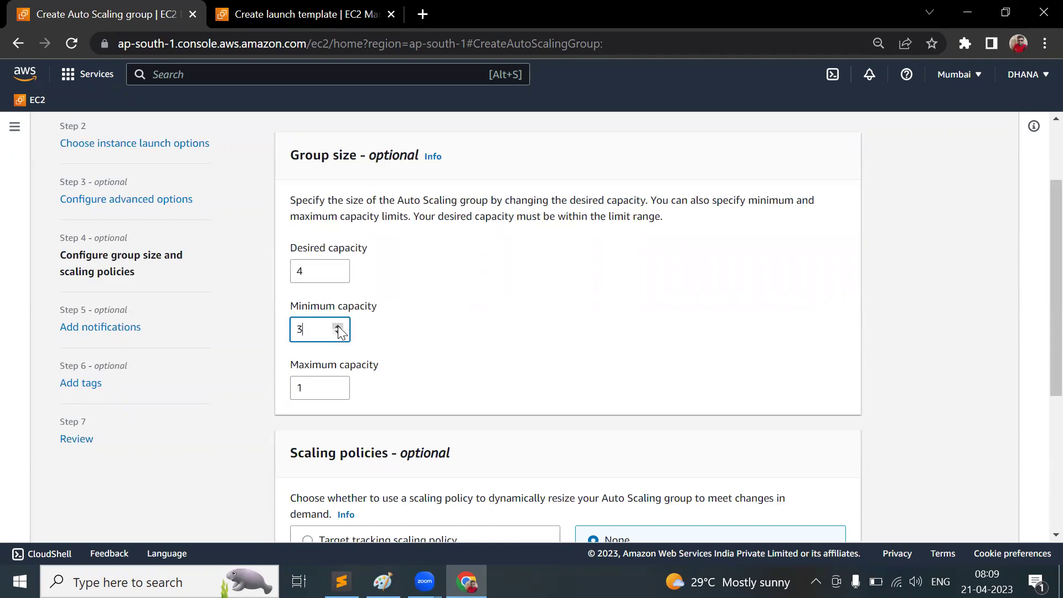
left_click(338, 332)
left_click(336, 383)
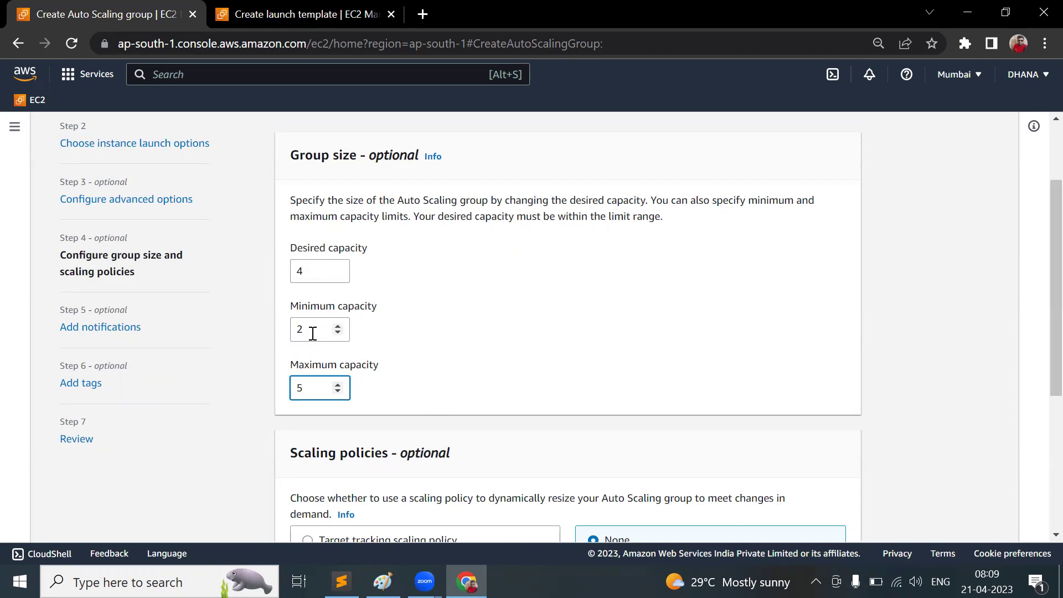
Create the Auto Scaling group with no scaling policy, scale-in protection, notifications or tags
scroll(459, 353, "down", 4)
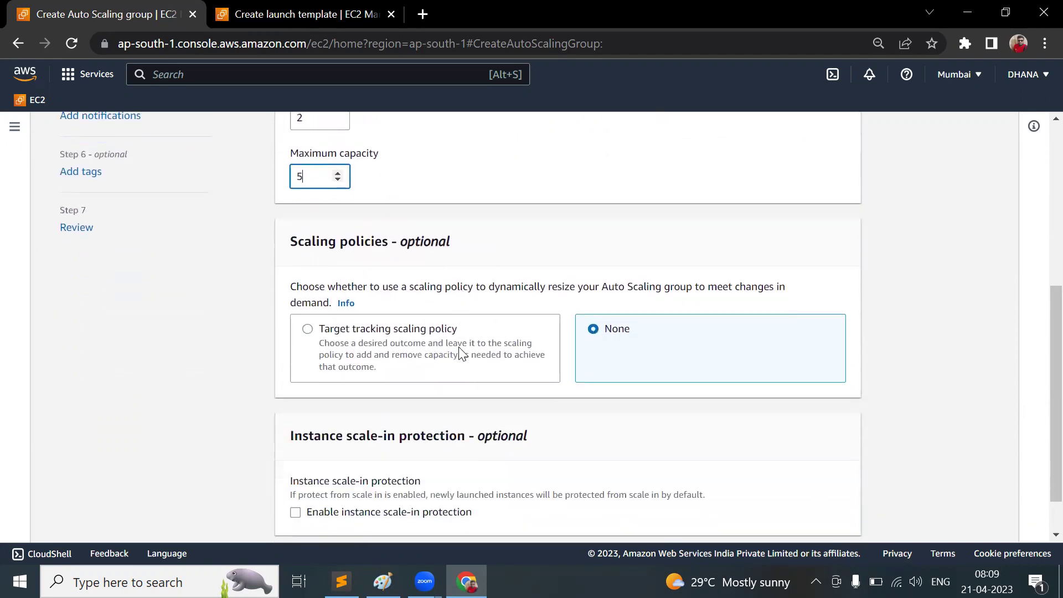
scroll(459, 352, "down", 1)
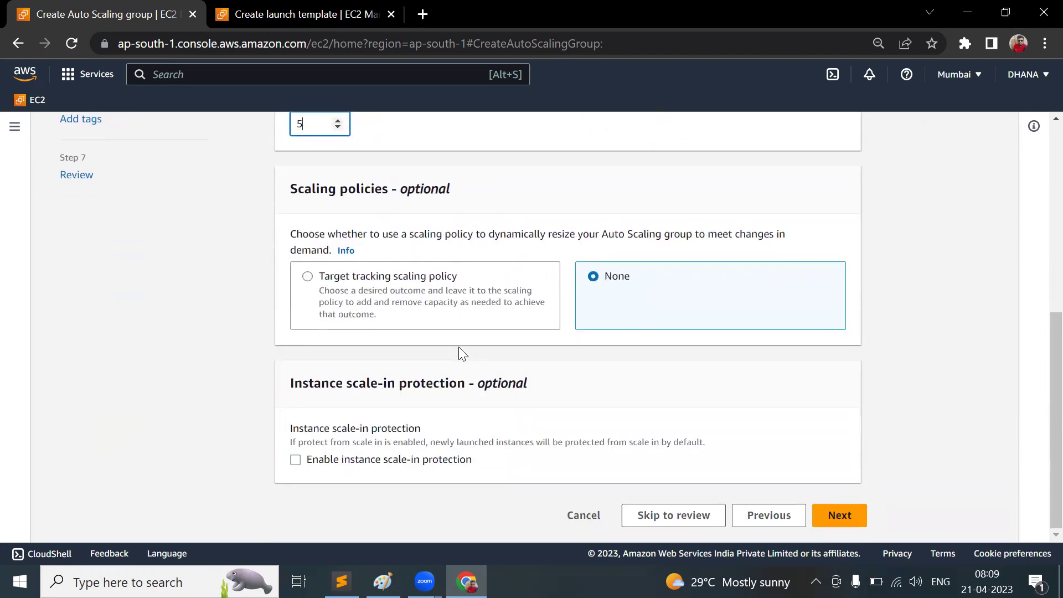
left_click(834, 506)
left_click(840, 255)
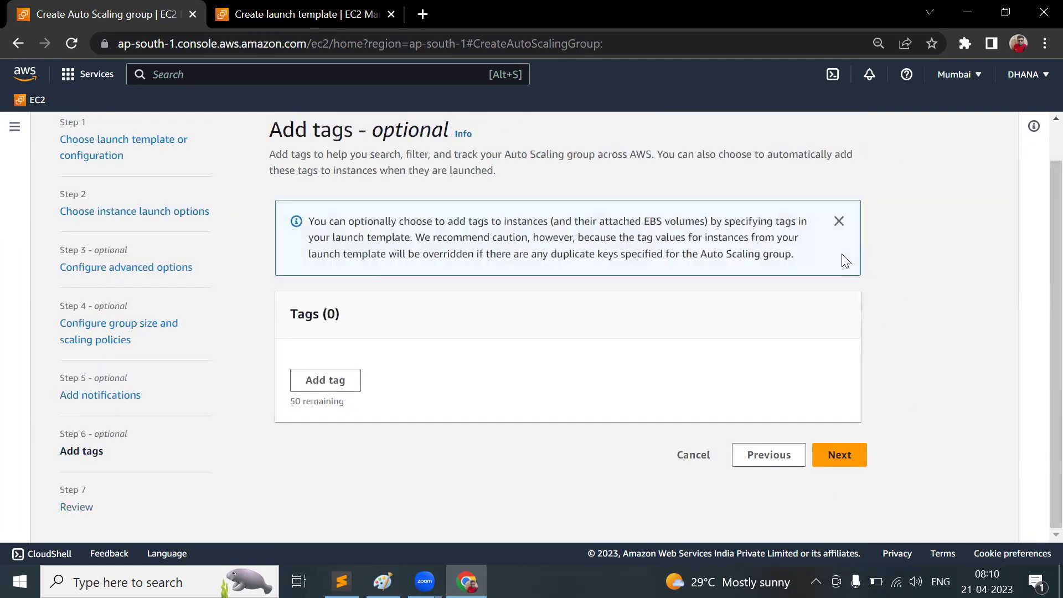
left_click(836, 457)
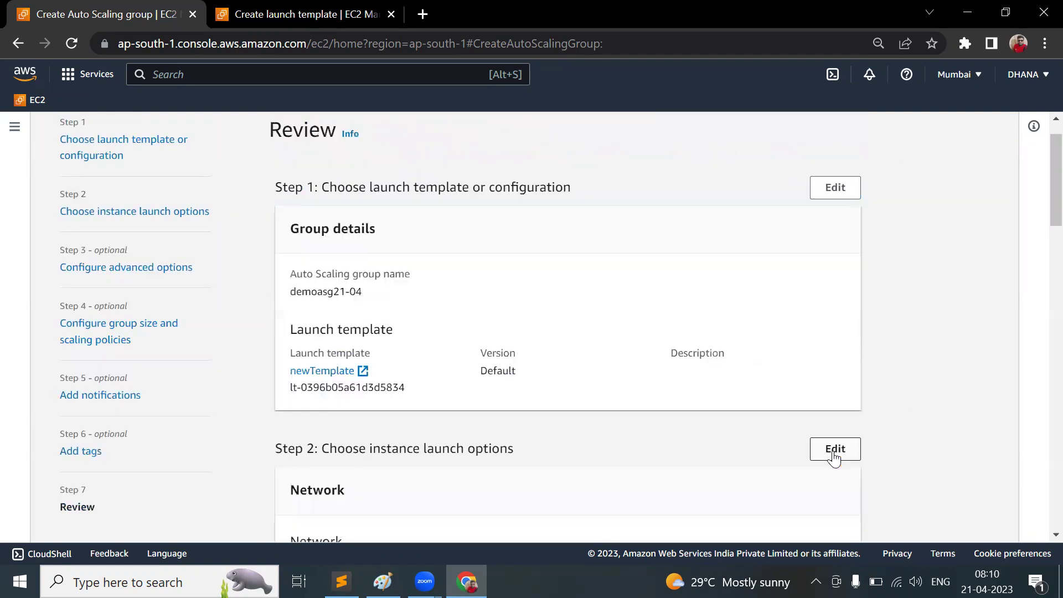
scroll(790, 441, "down", 10)
scroll(792, 446, "down", 7)
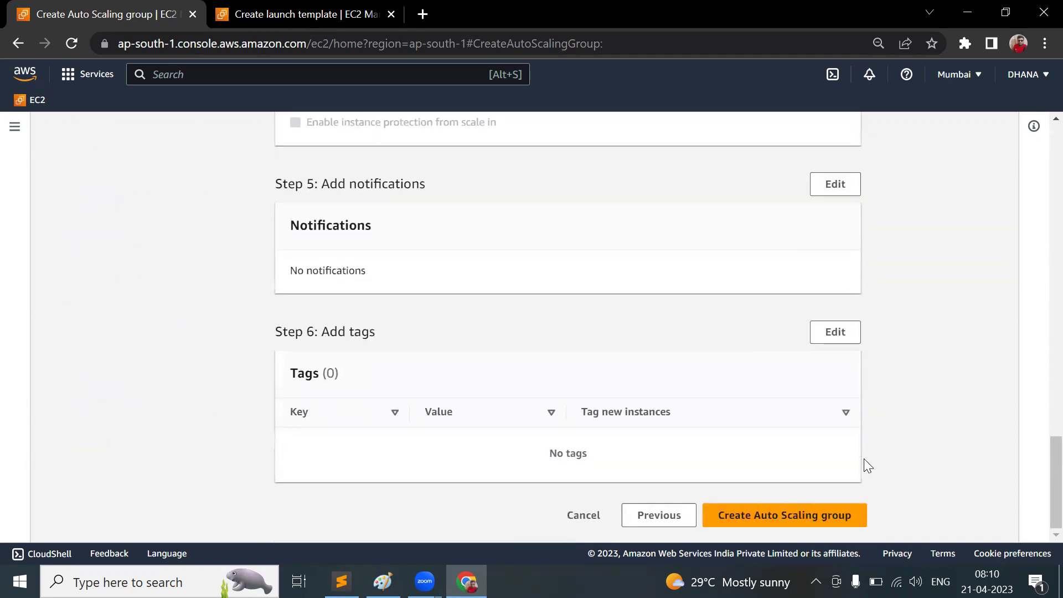
left_click(846, 501)
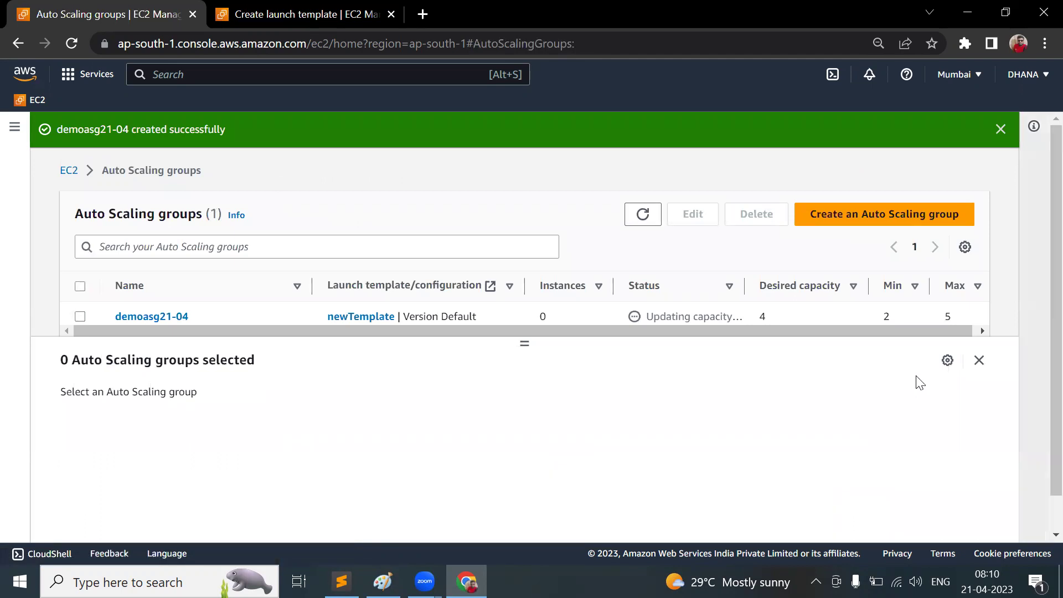
Refresh the Auto Scaling groups list, open demoasg21-04 and examine its activity history
left_click(642, 216)
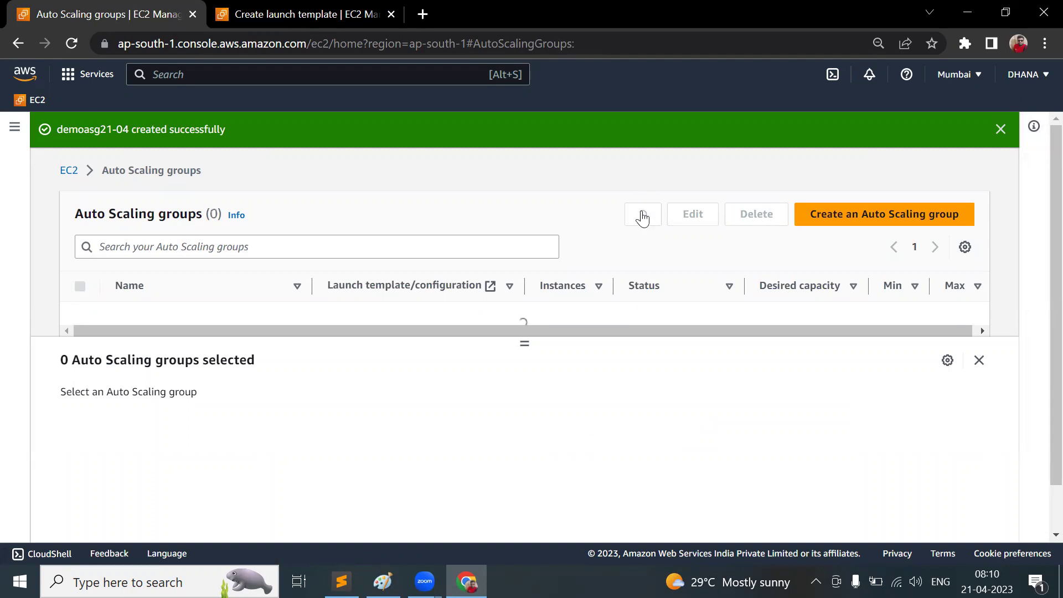
left_click(133, 321)
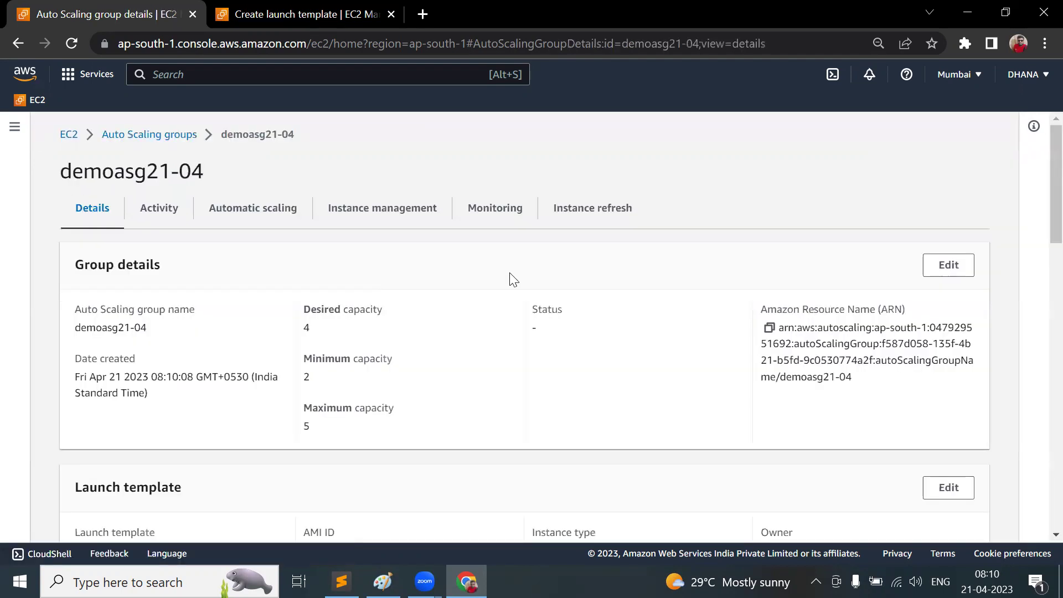
scroll(403, 294, "down", 3)
scroll(408, 296, "up", 3)
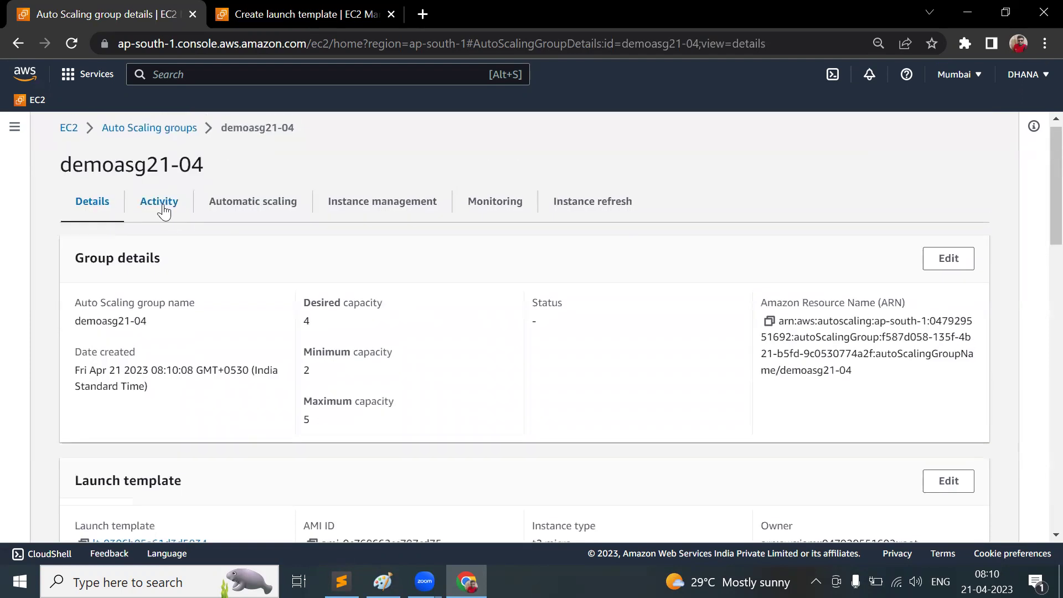
left_click(160, 204)
scroll(636, 357, "down", 5)
scroll(634, 351, "up", 3)
scroll(634, 351, "down", 3)
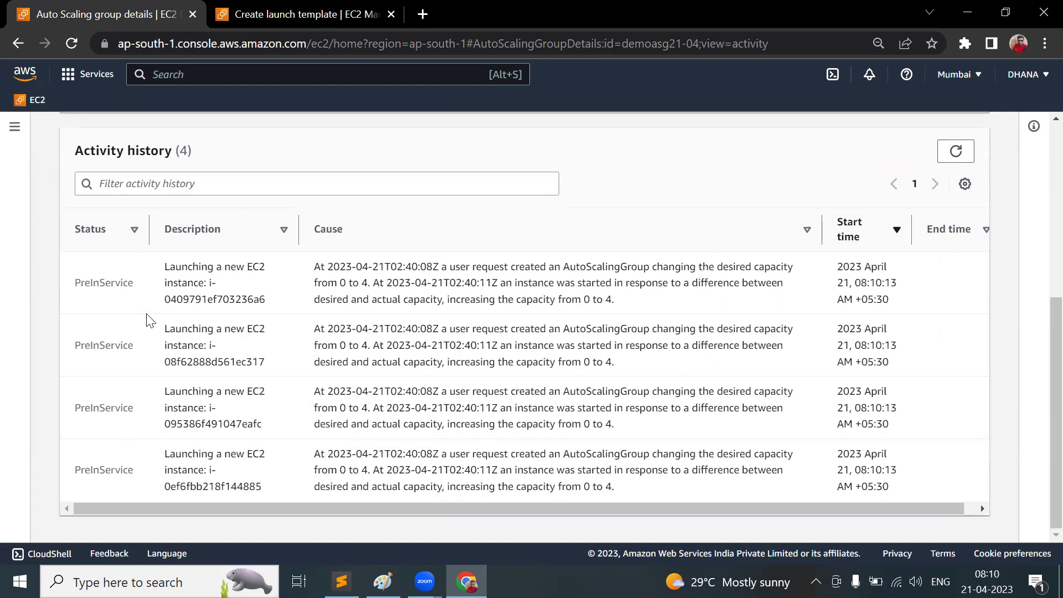
Open the EC2 dashboard in a new browser tab placed beside the group's tab and list the running instances
right_click(41, 103)
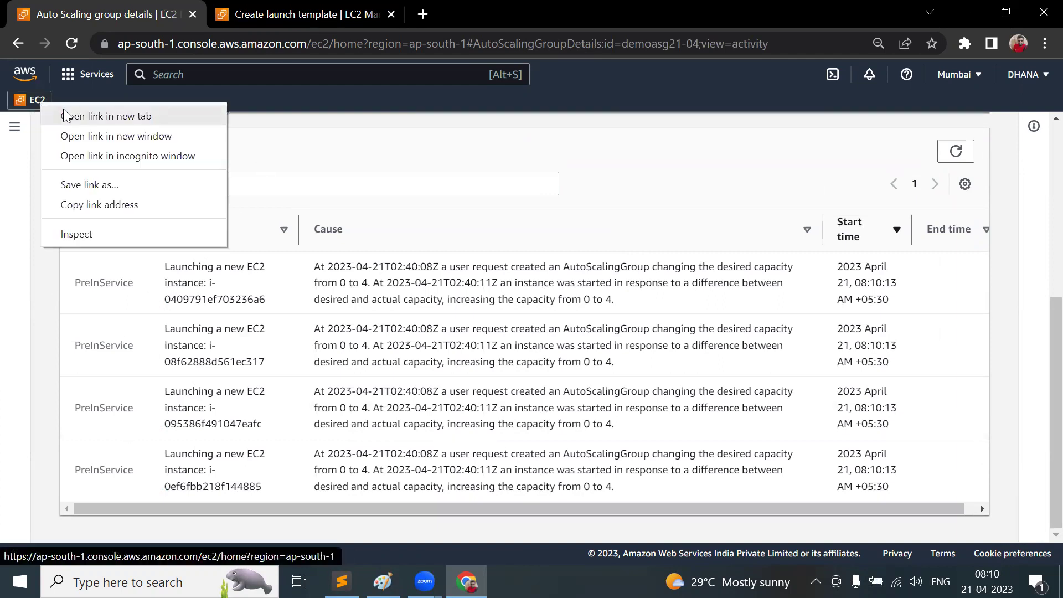
left_click(63, 109)
left_click(489, 7)
left_click_drag(489, 7, 298, 8)
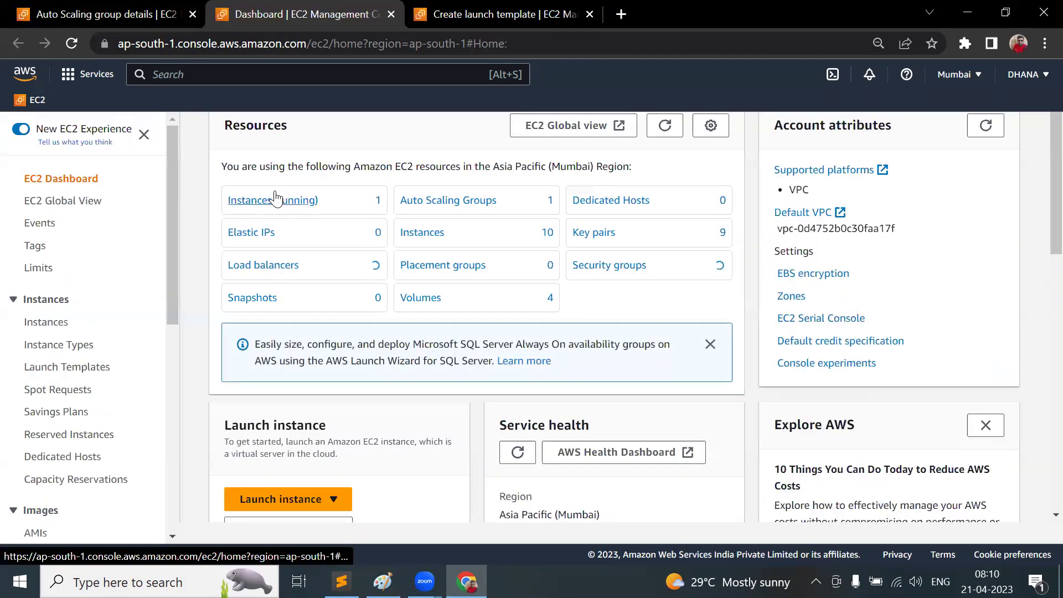
left_click(269, 221)
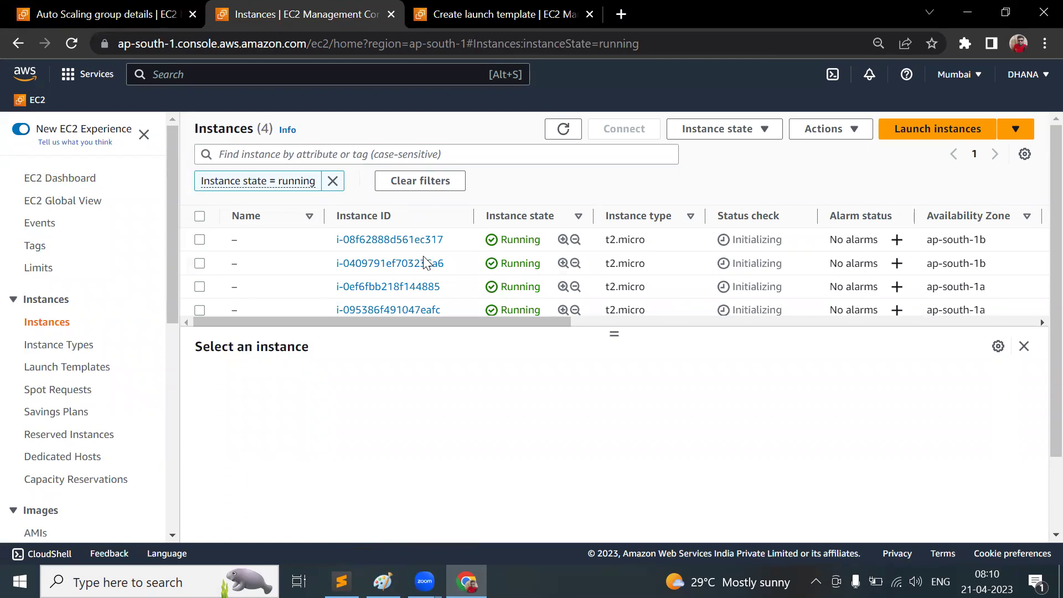
Stop the first three running instances in the list
left_click(198, 241)
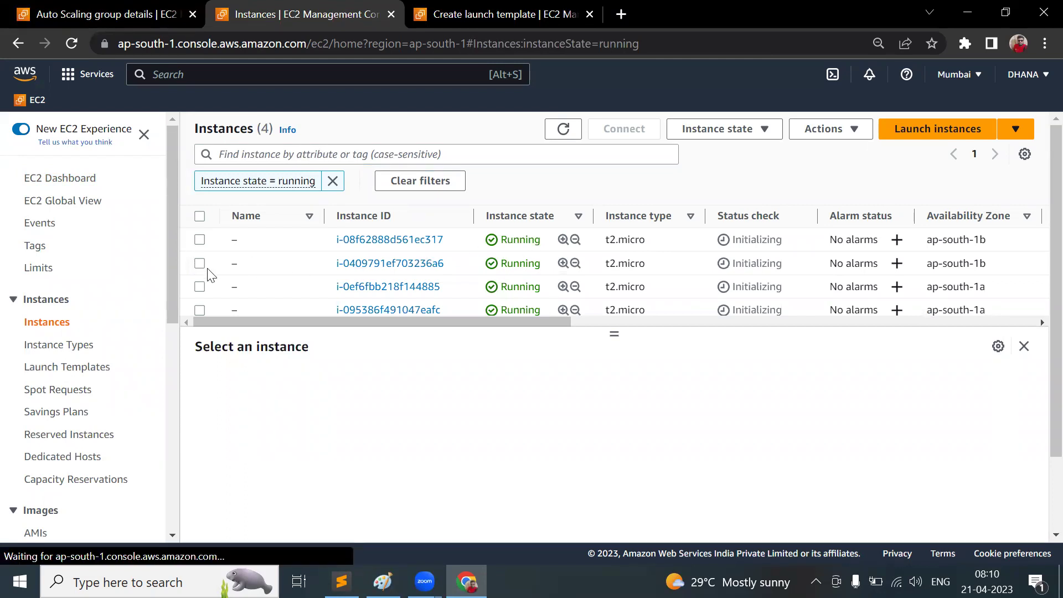
left_click(199, 264)
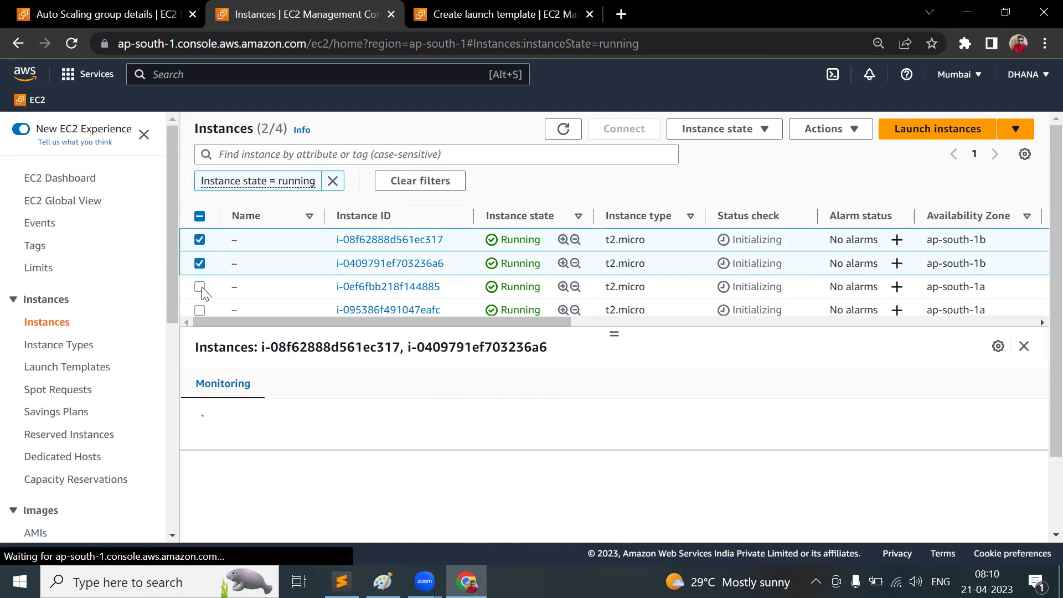
left_click(200, 287)
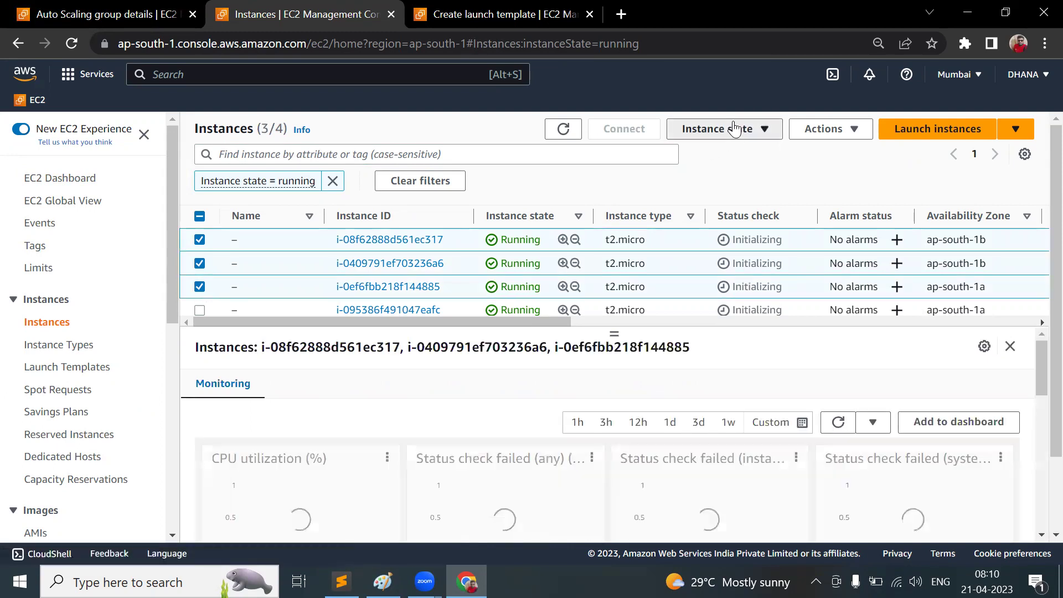
left_click(748, 129)
left_click(734, 159)
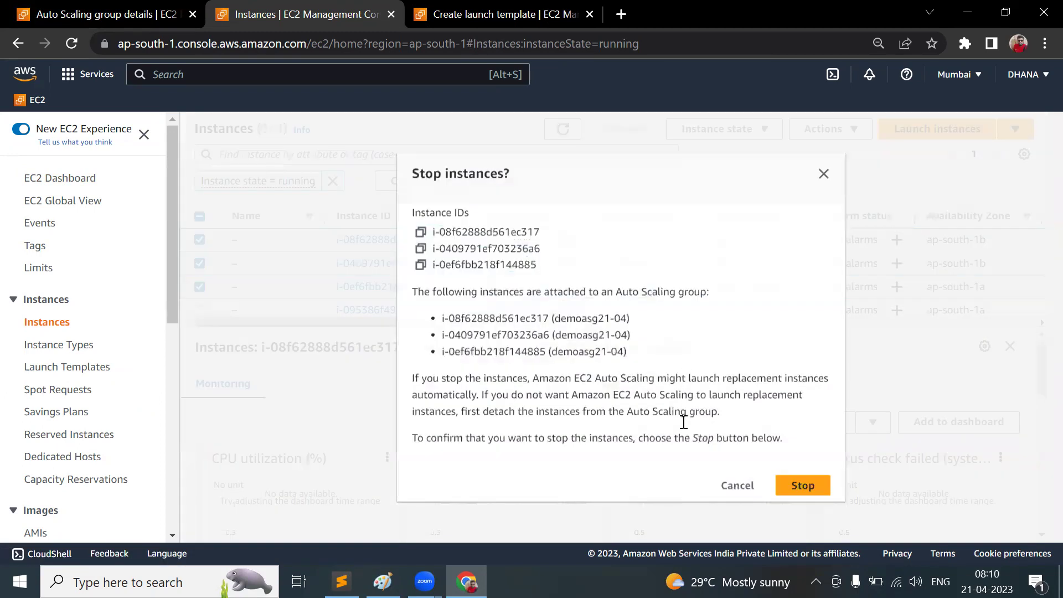
left_click(803, 486)
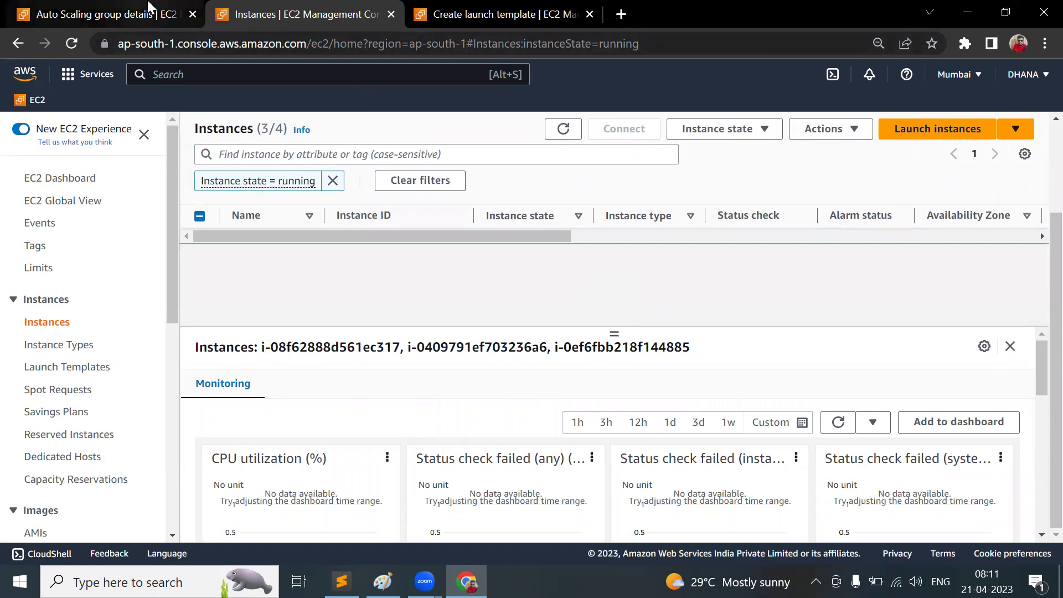
Return to the activity history of demoasg21-04 and refresh it repeatedly to check for new scaling activity
mouse_move(148, 8)
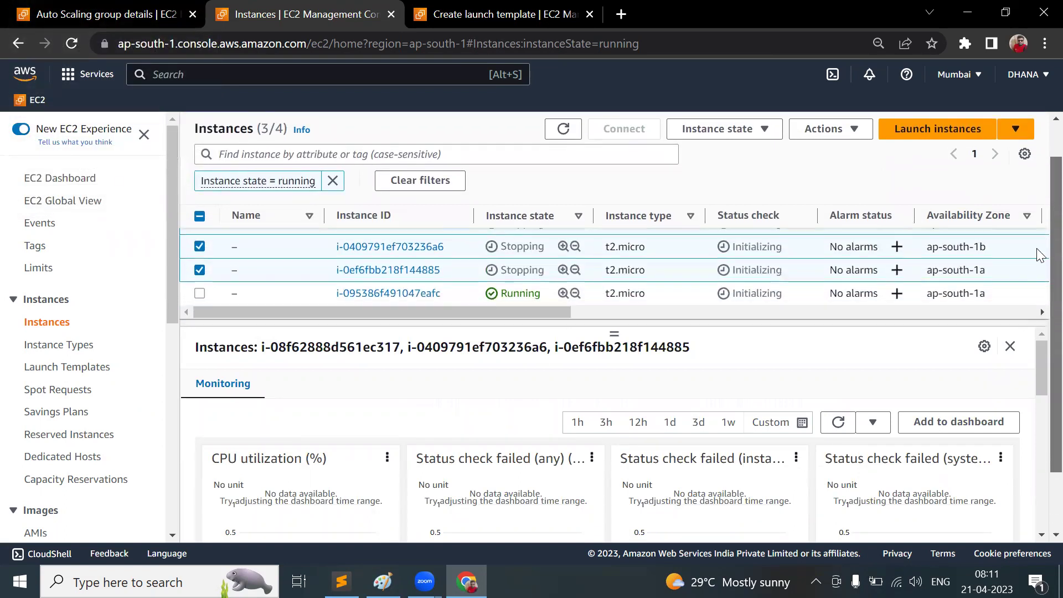
left_click(147, 8)
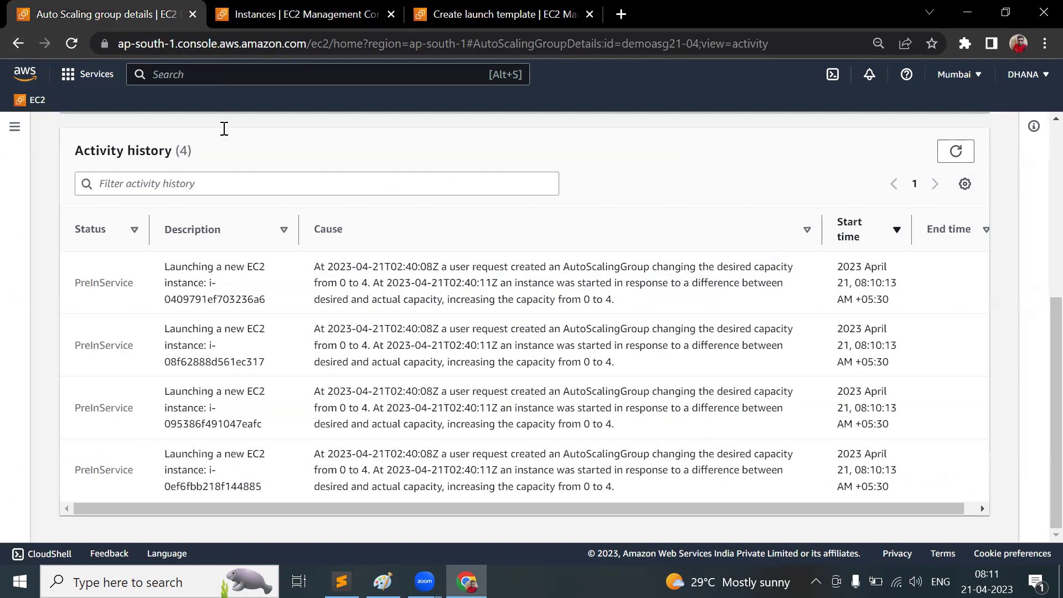
left_click(955, 154)
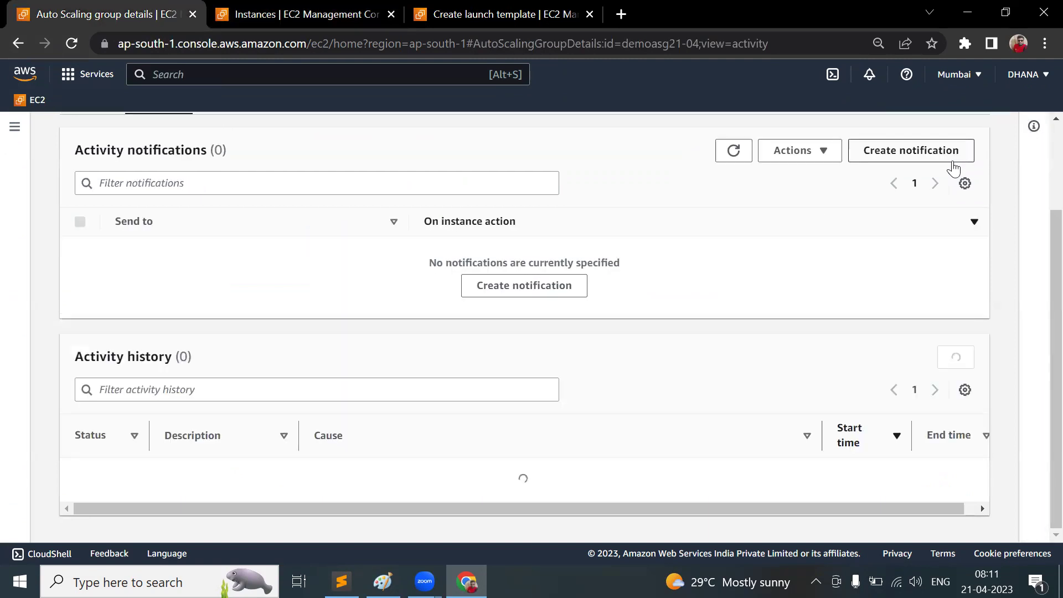
left_click(952, 162)
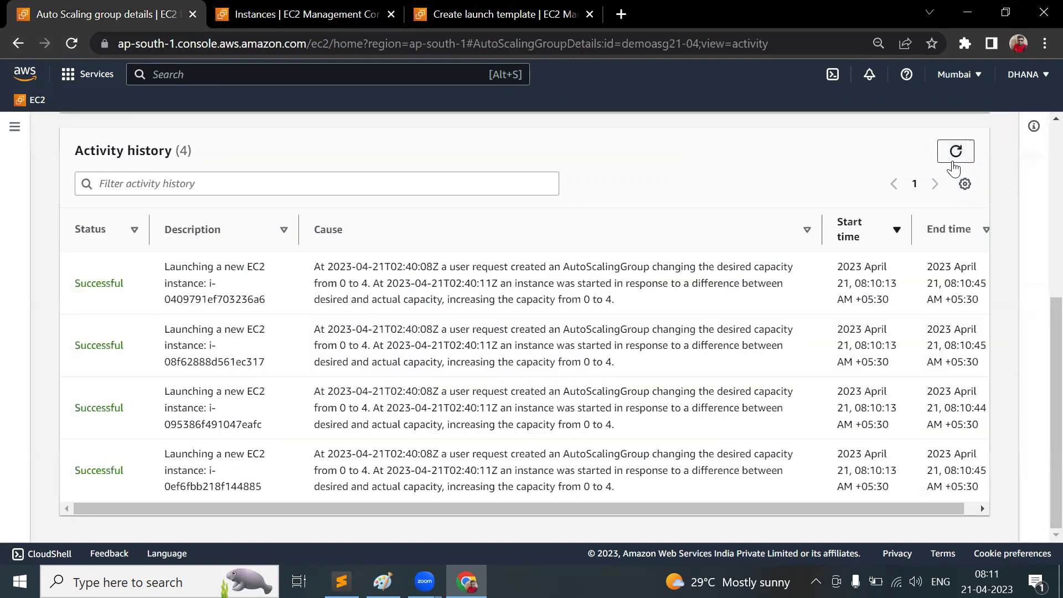
left_click(953, 166)
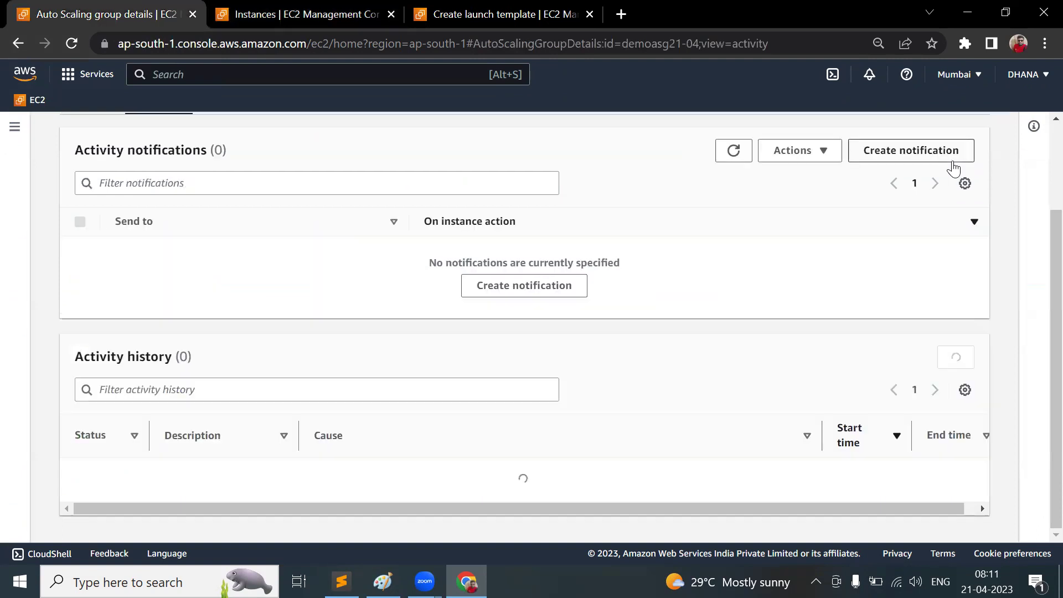
left_click(952, 166)
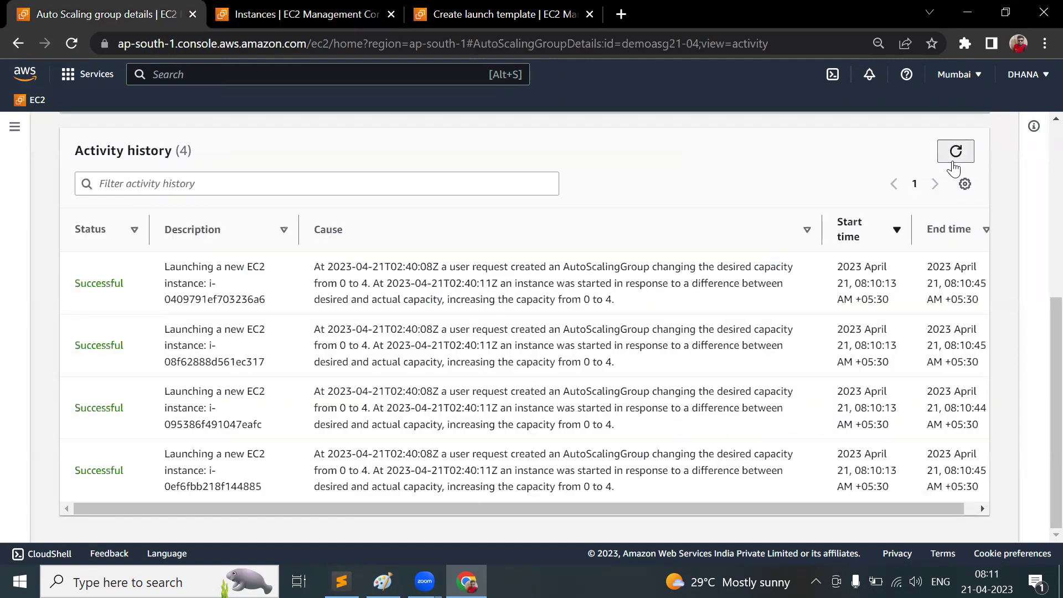
left_click(952, 164)
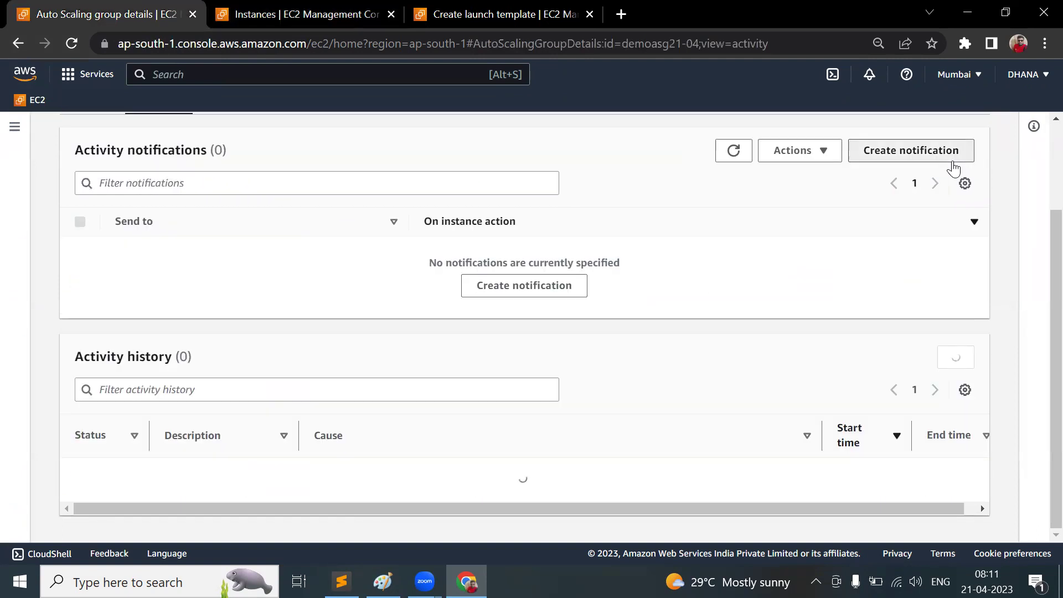
left_click(953, 164)
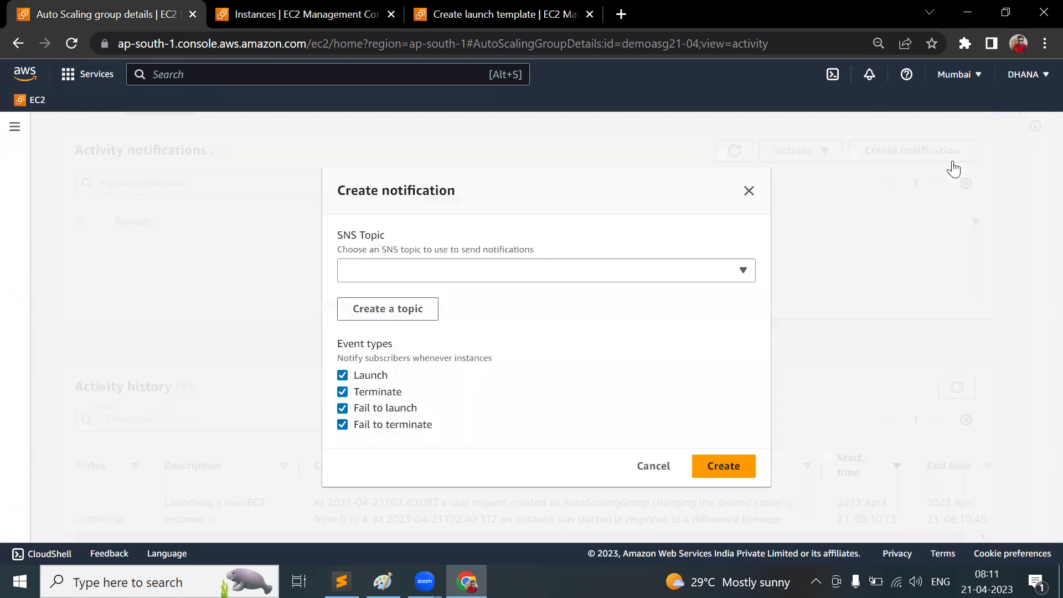
left_click(745, 192)
left_click(953, 355)
left_click(953, 357)
left_click(951, 366)
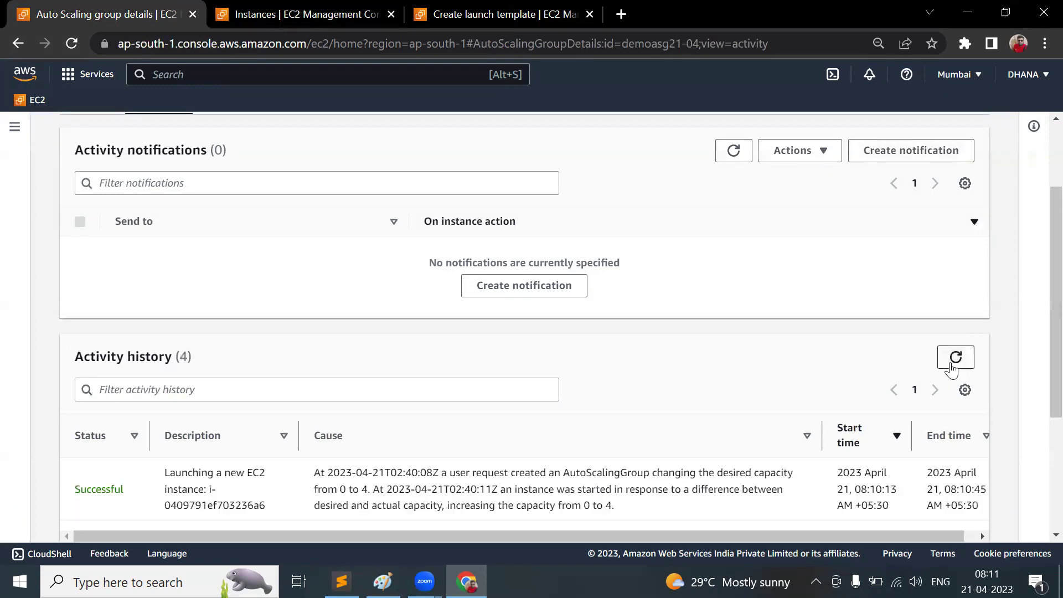
Keep refreshing the group's activity history until entries newer than the initial launches are listed
scroll(806, 385, "down", 3)
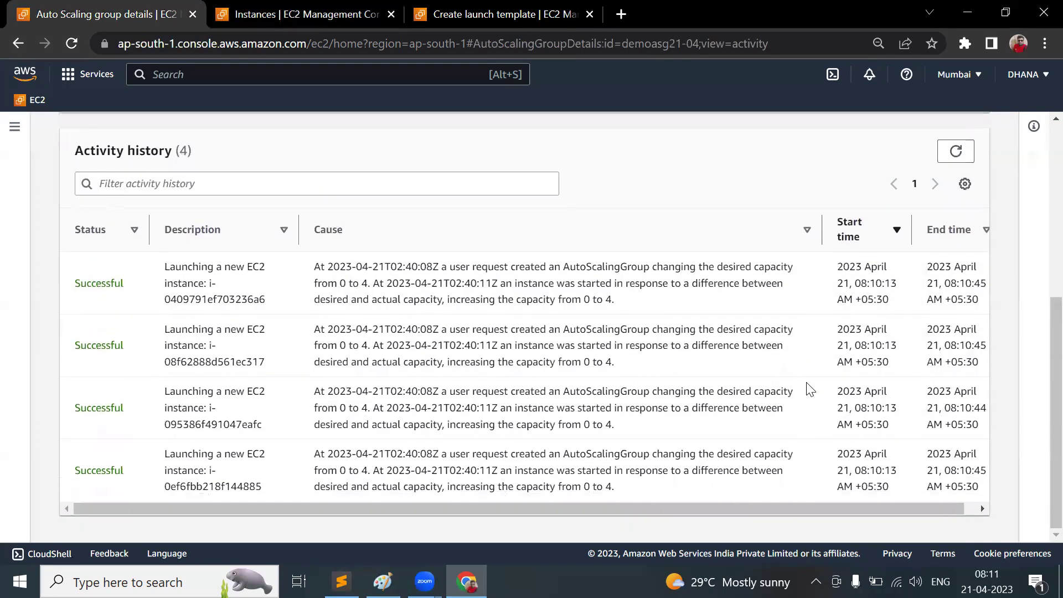
left_click(957, 152)
scroll(958, 153, "up", 3)
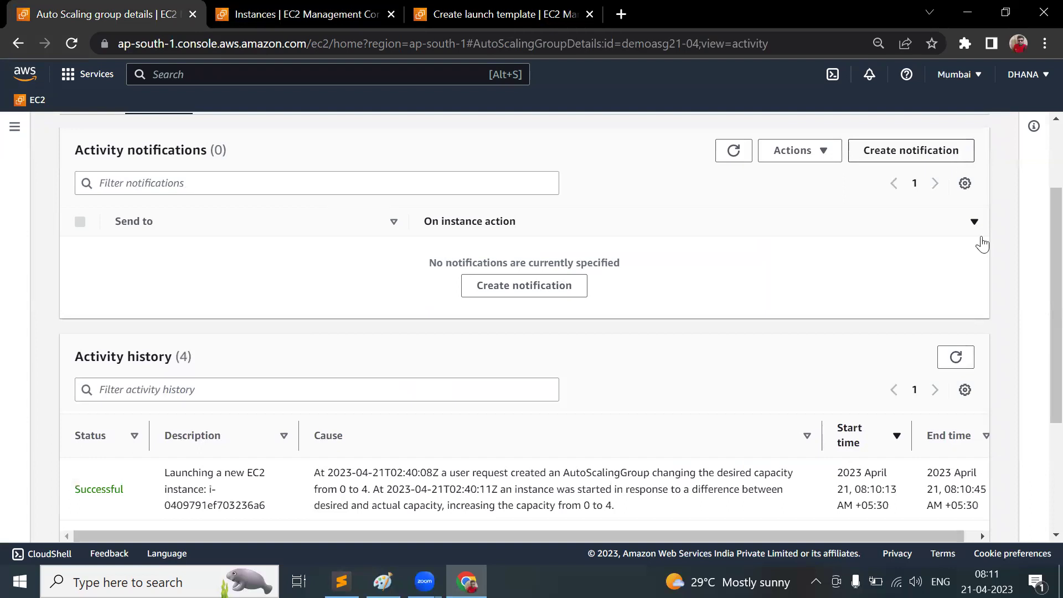
left_click(948, 365)
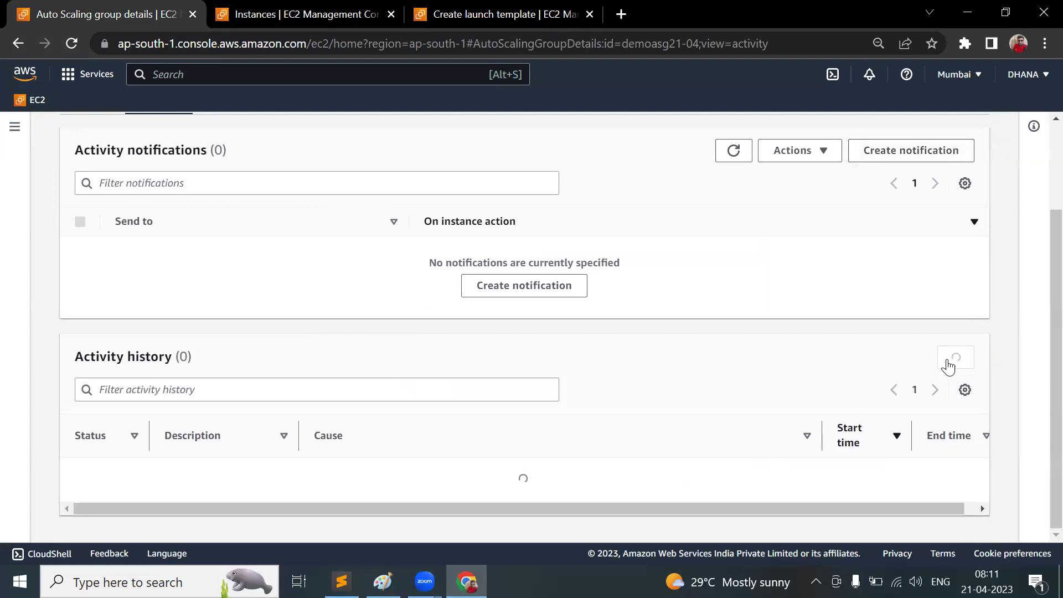
left_click(948, 366)
left_click(948, 365)
left_click(948, 366)
left_click(948, 365)
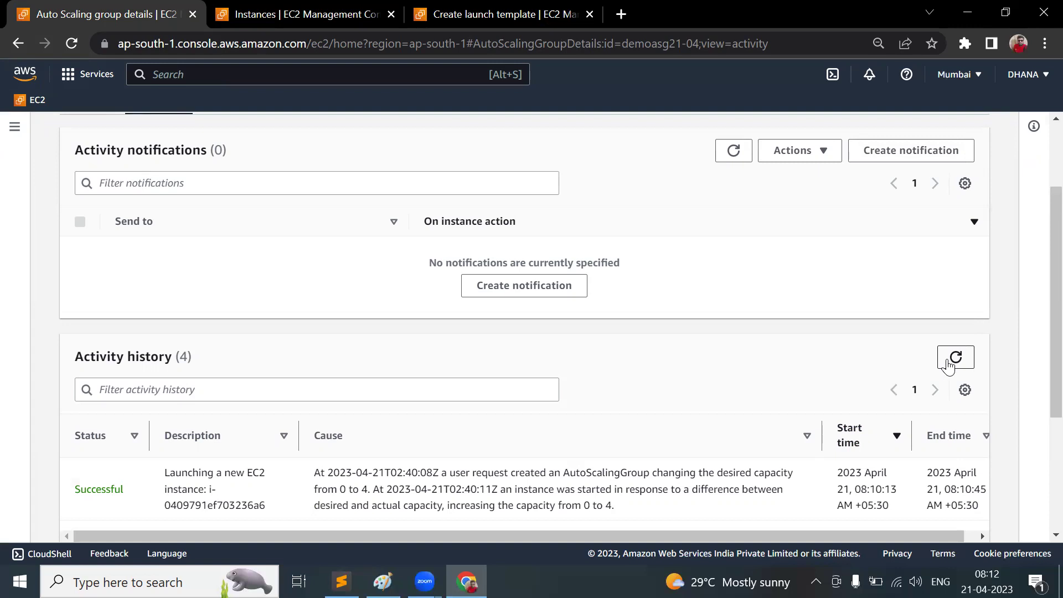
left_click(952, 359)
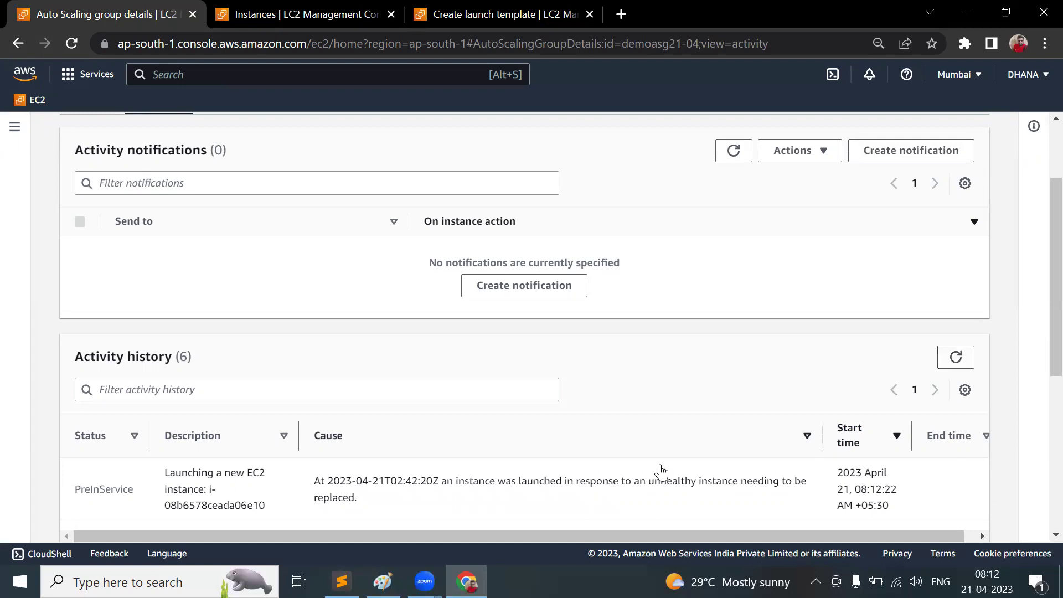
Examine the status and cause of the newest launch and termination entries in the activity history
scroll(501, 458, "down", 5)
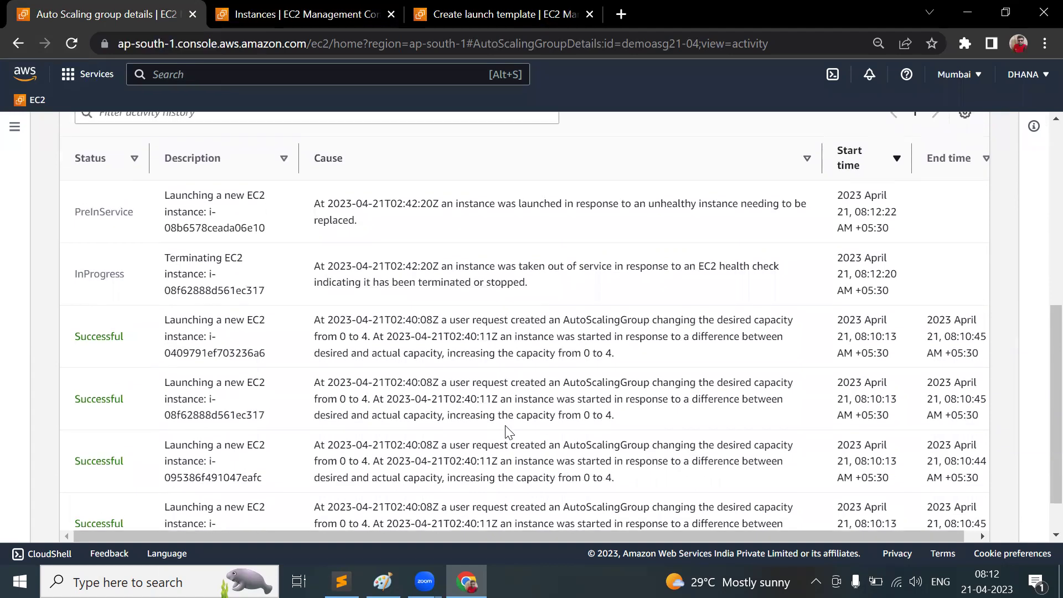
scroll(507, 429, "up", 1)
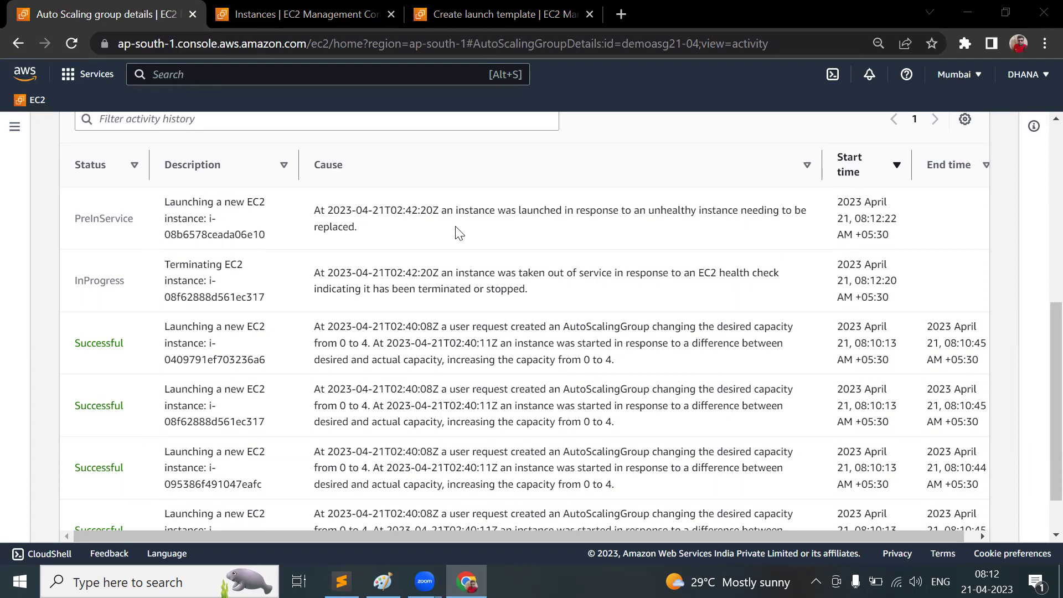
scroll(459, 232, "up", 2)
scroll(459, 232, "up", 3)
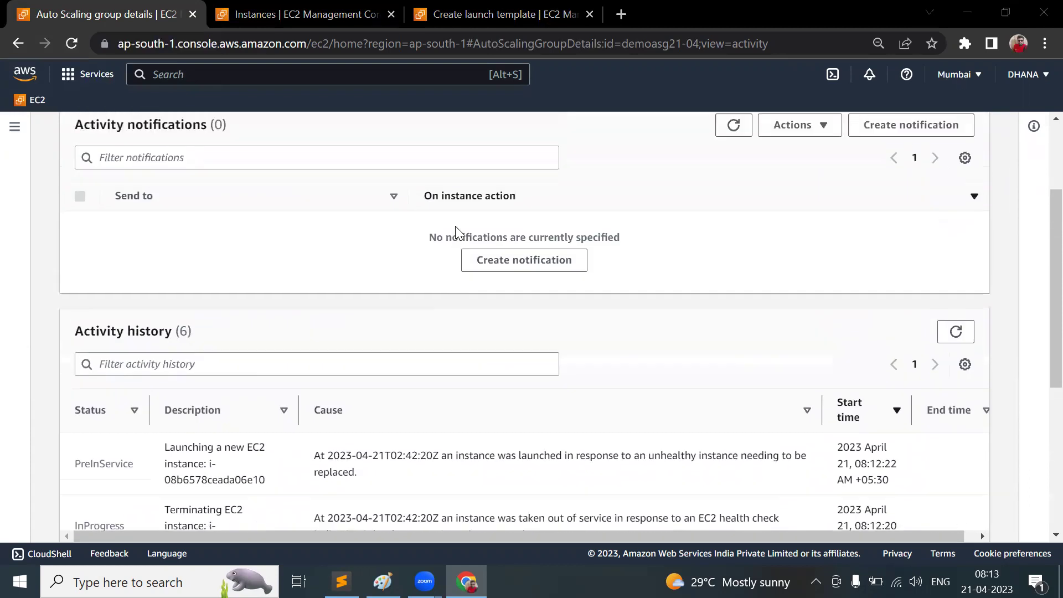
scroll(457, 231, "down", 5)
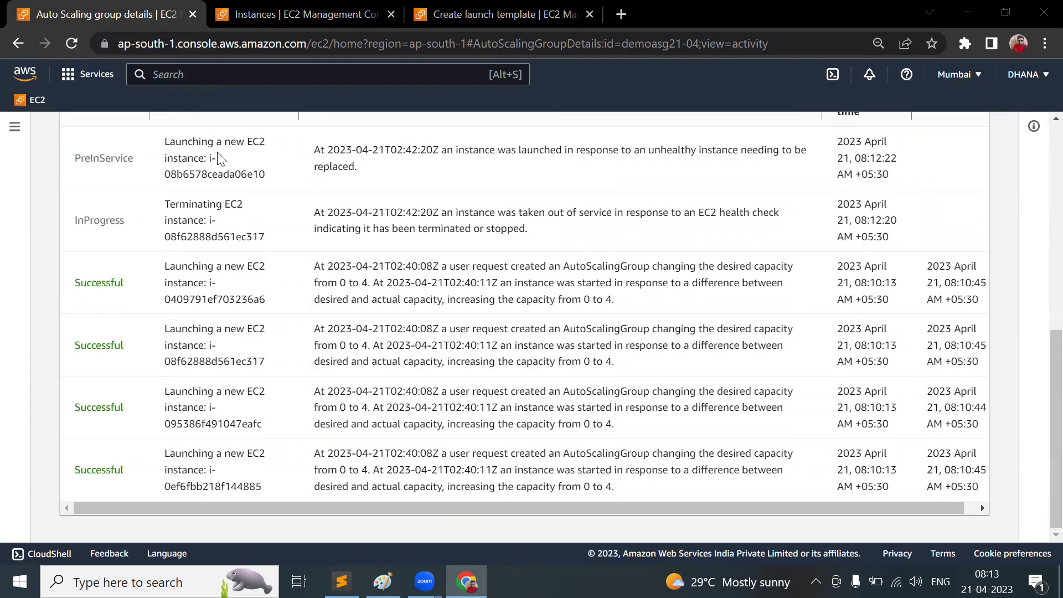
double_click(91, 157)
double_click(98, 220)
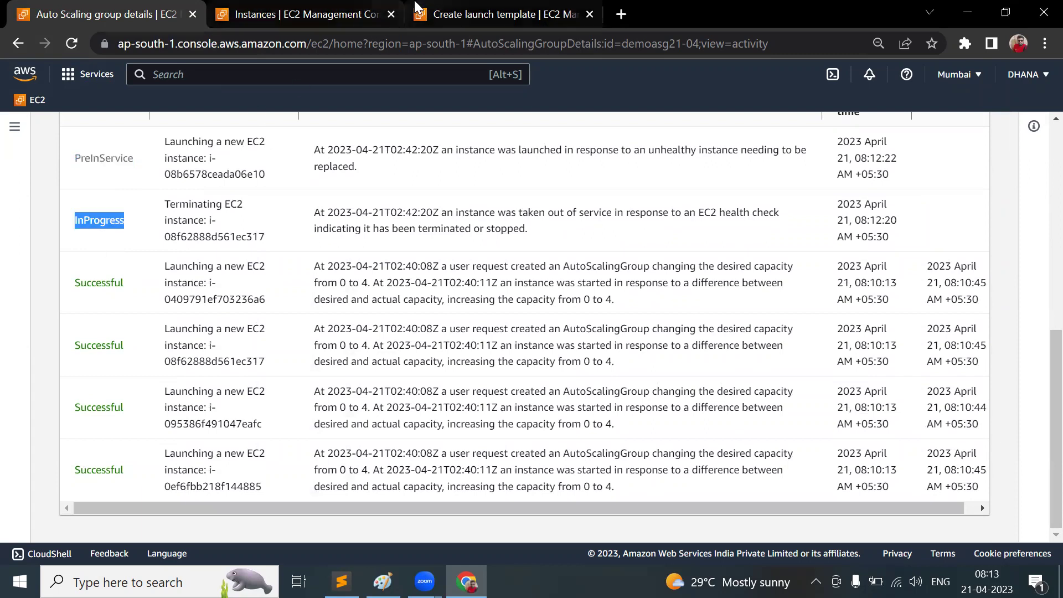
Refresh the running instances list in the Instances browser tab and shrink the details pane to show the whole list
left_click(339, 12)
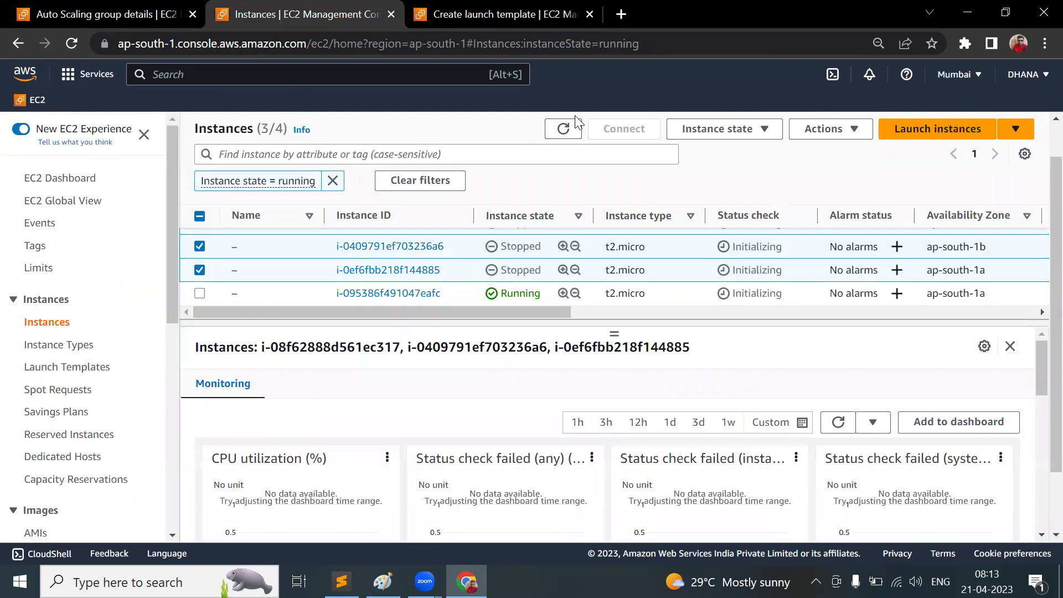
left_click(562, 132)
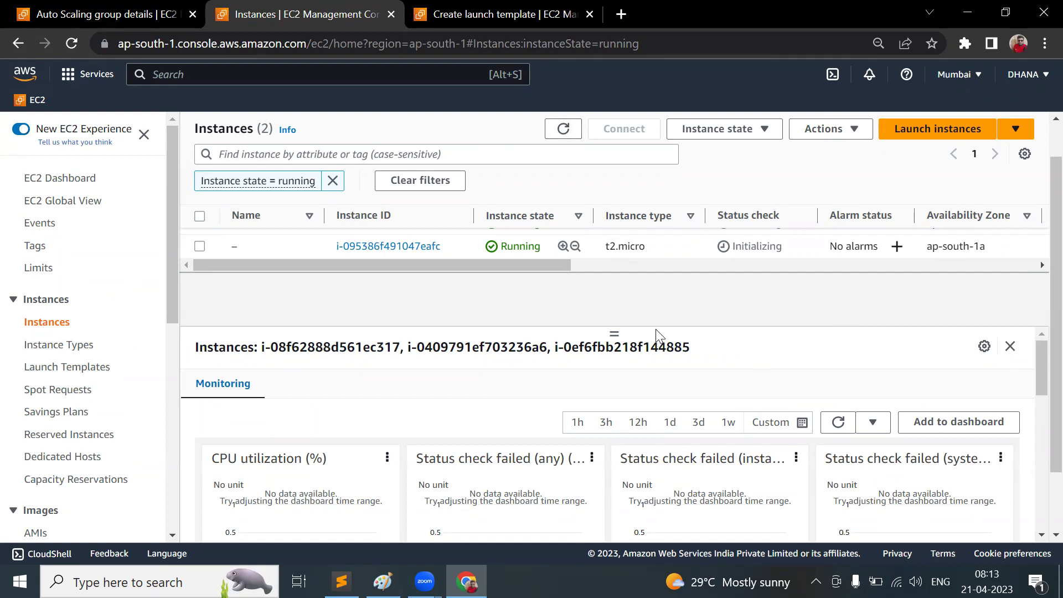
left_click_drag(612, 332, 629, 440)
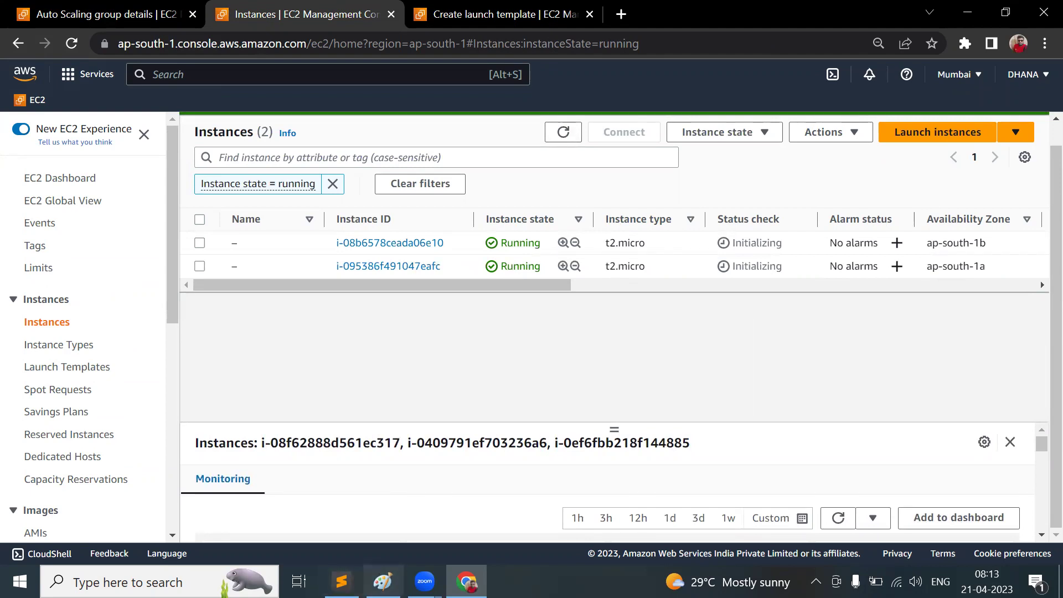
Switch to Sublime Text and add the line "100000" below Maximum Capacity in Sathish_Notes, leaving one blank line between them
left_click(341, 581)
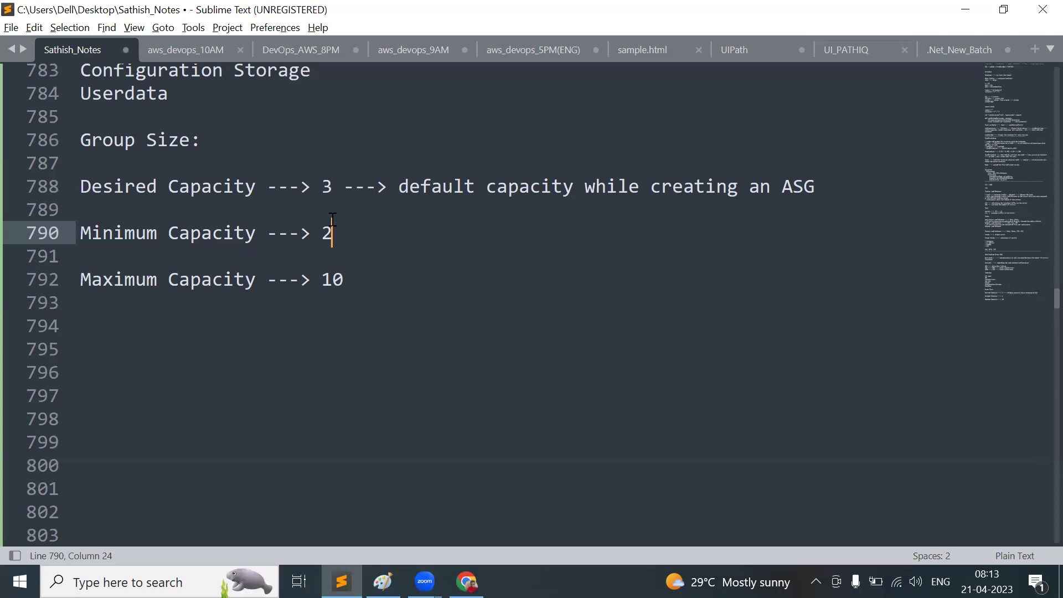
left_click(395, 284)
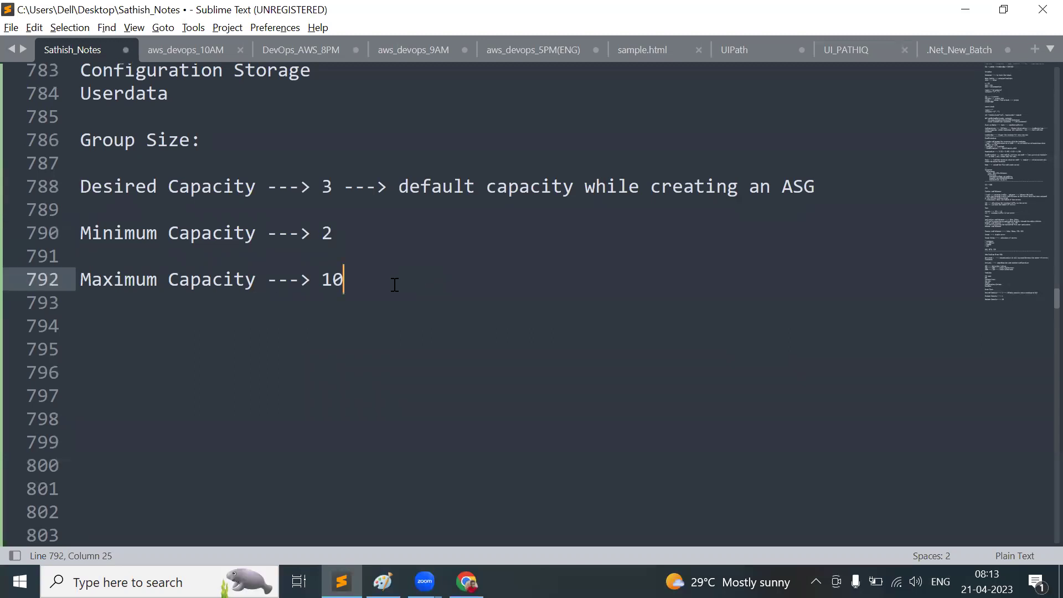
key("Return")
key("Return")
type("100000")
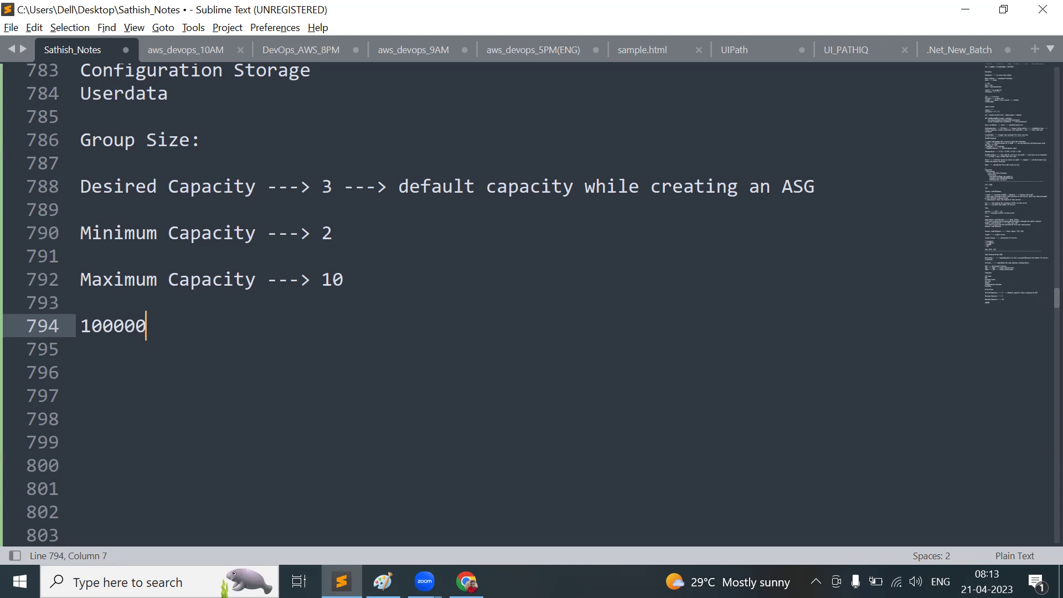
Highlight the maximum capacity value 10 and the minimum capacity value 2 in the notes
left_click_drag(320, 281, 372, 282)
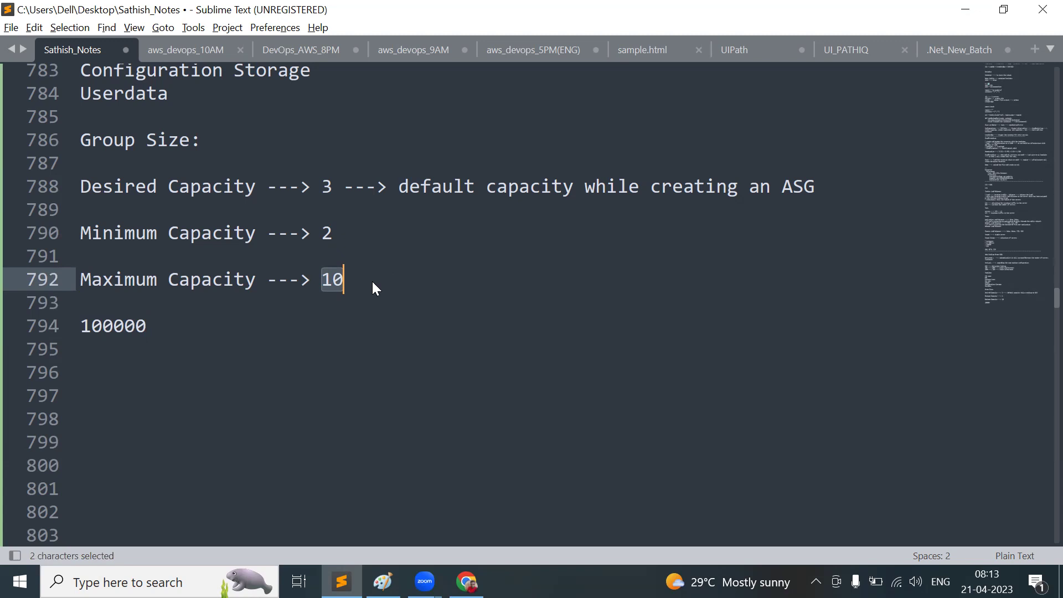
left_click(372, 281)
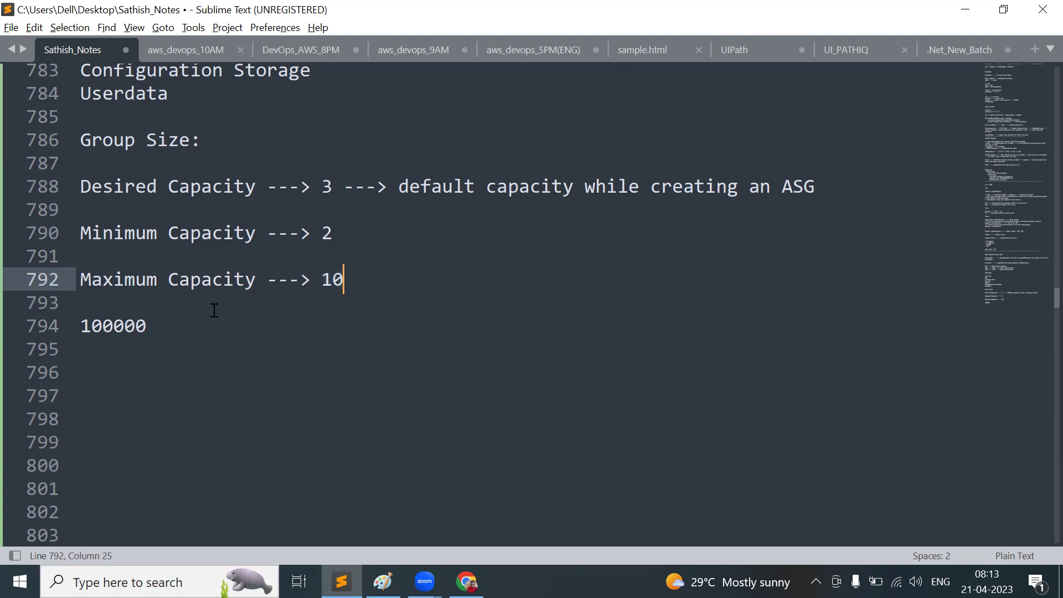
left_click(177, 323)
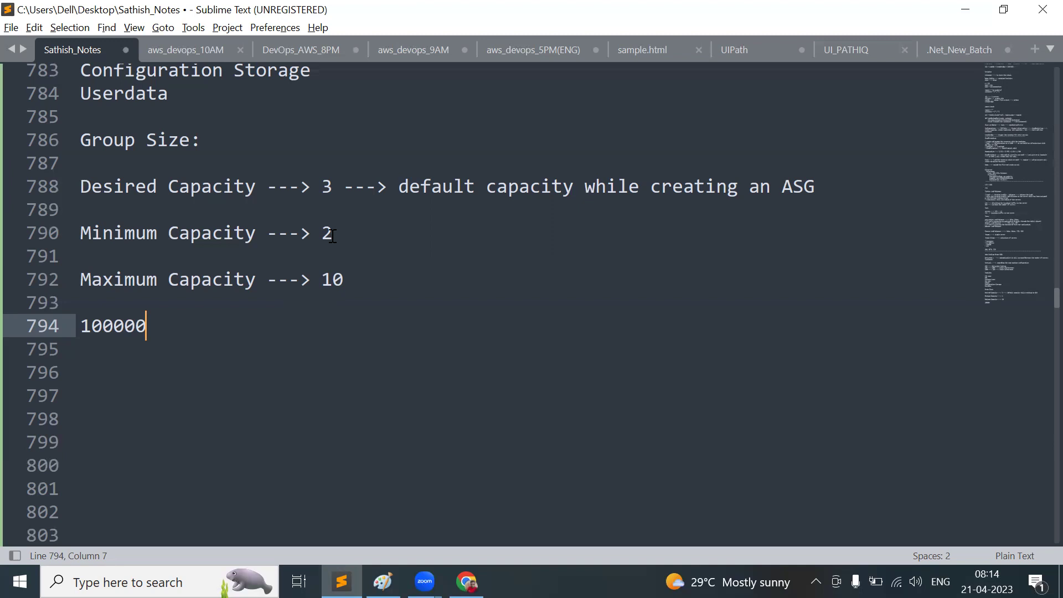
left_click_drag(332, 234, 325, 233)
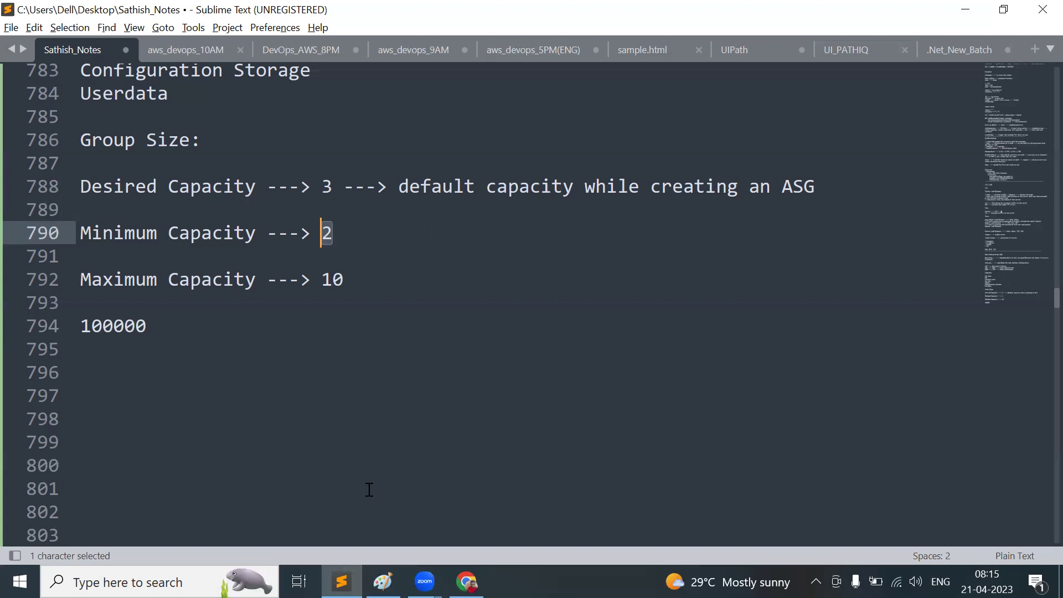
Switch to Paint and draw five more rectangles in the empty area of the large box, the last about 131 × 106 px
left_click(382, 581)
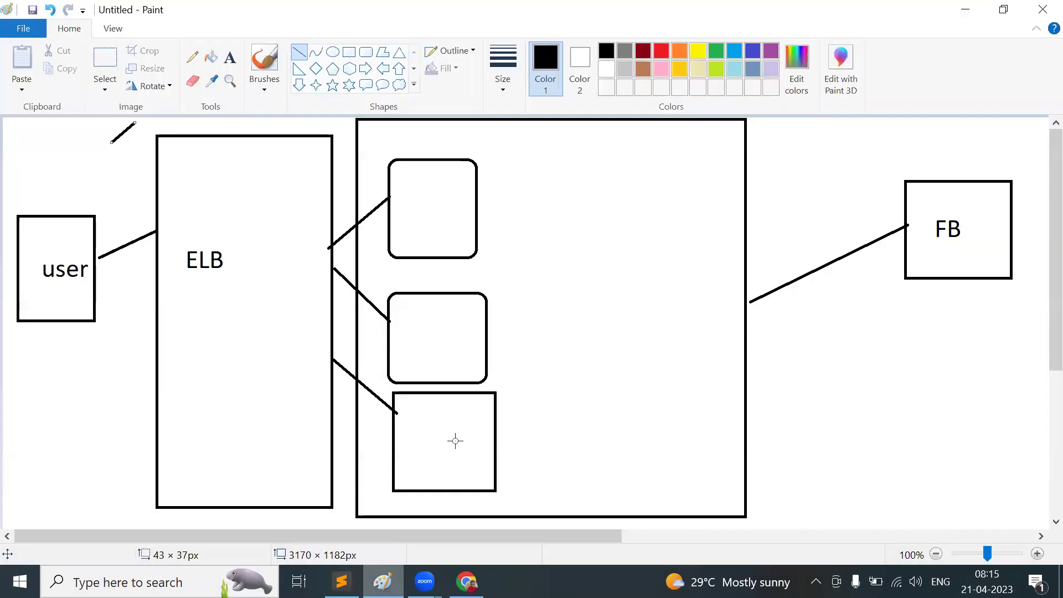
left_click(347, 51)
left_click_drag(514, 148, 592, 208)
left_click_drag(515, 252, 605, 322)
left_click_drag(528, 341, 649, 426)
left_click_drag(624, 157, 705, 235)
left_click_drag(647, 261, 719, 319)
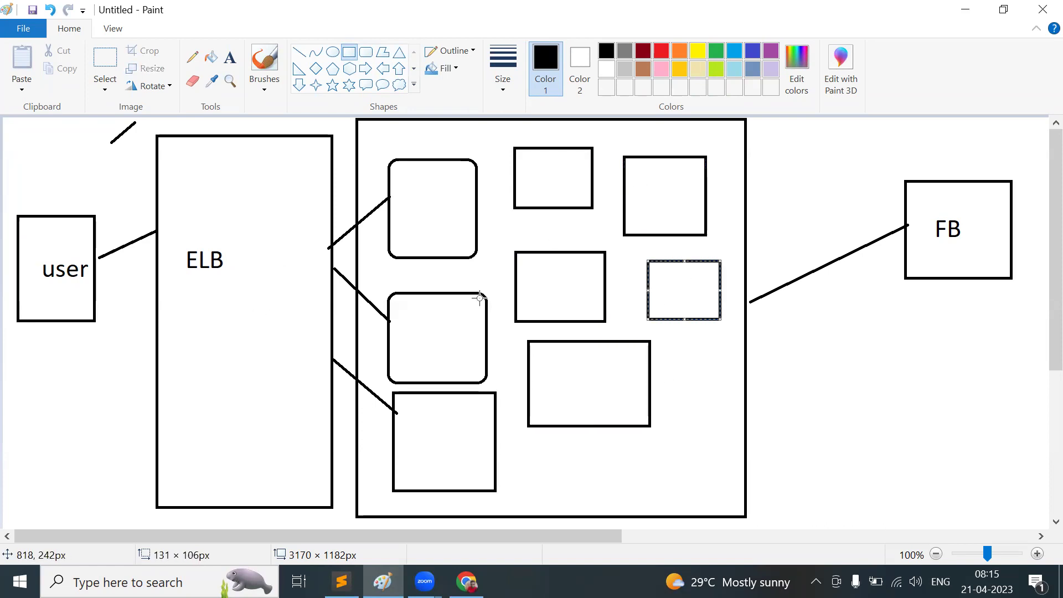
Draw five straight lines from the edge of the ELB box towards the five new rectangles
left_click(298, 52)
left_click_drag(332, 458, 530, 162)
left_click_drag(328, 499, 510, 302)
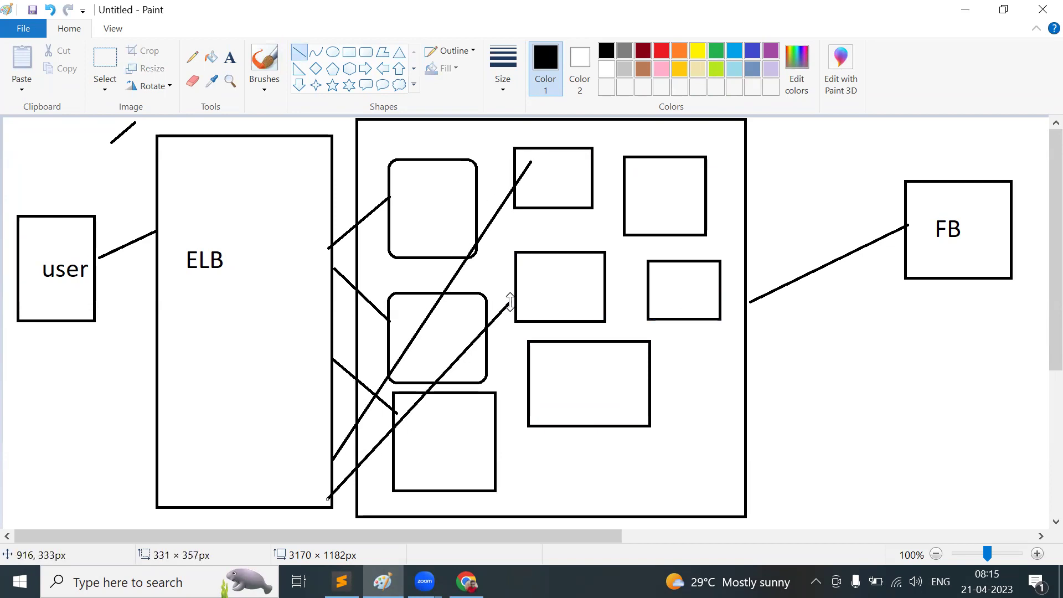
left_click_drag(333, 170, 555, 364)
mouse_move(323, 195)
left_mouse_down()
mouse_move(636, 193)
mouse_move(611, 185)
left_mouse_up()
mouse_move(333, 145)
left_mouse_down()
mouse_move(661, 307)
mouse_move(644, 294)
left_mouse_up()
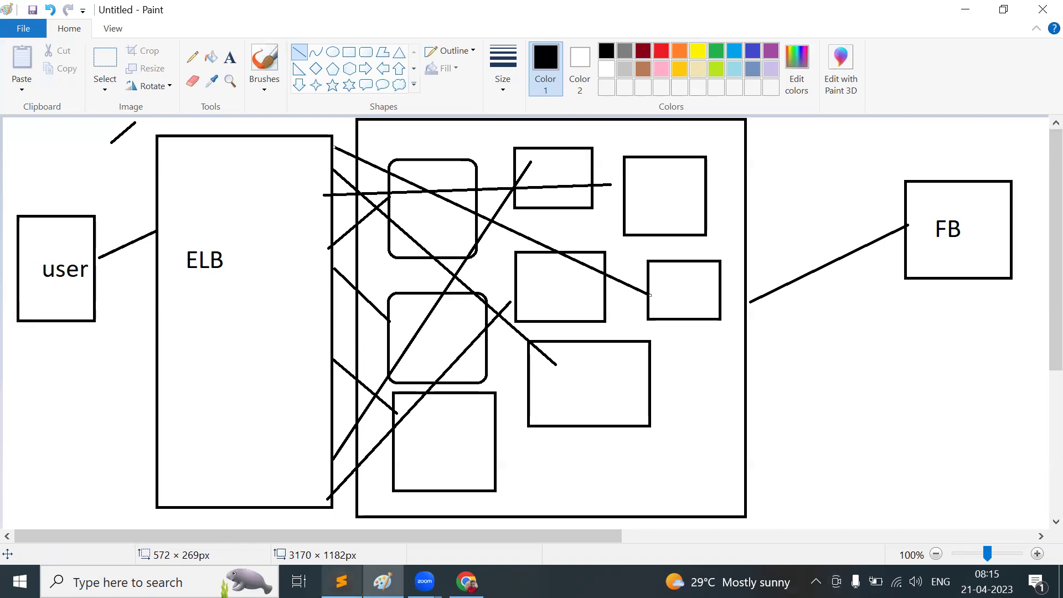
Switch to Sublime Text and add a long dashed separator directly below the 100000 line, followed by a blank line
left_click(341, 581)
left_click(161, 372)
key("Up")
type("--------------------------------------")
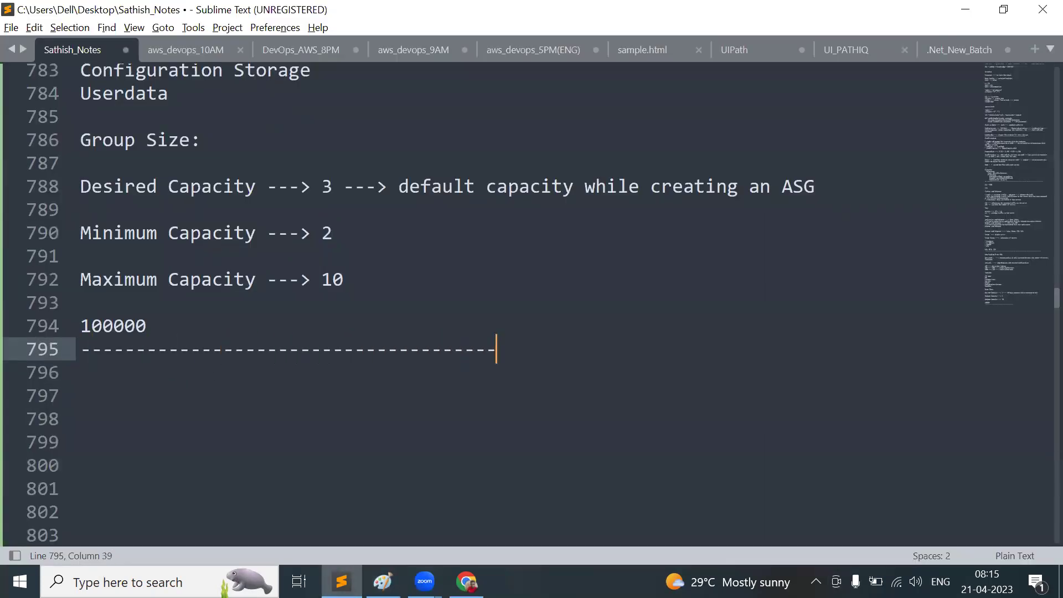
type("-----------------------------------")
key("Return")
key("Return")
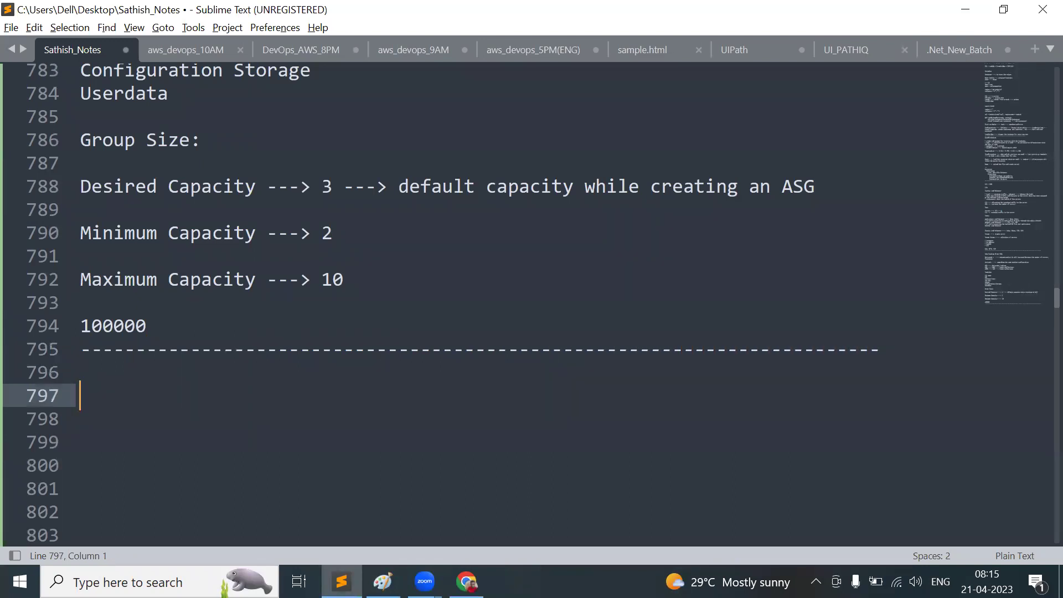
List the topics "EBS BeanStalk", "Route 53" and "Migration" on separate lines below the dashed separator
type("EBS BeanS")
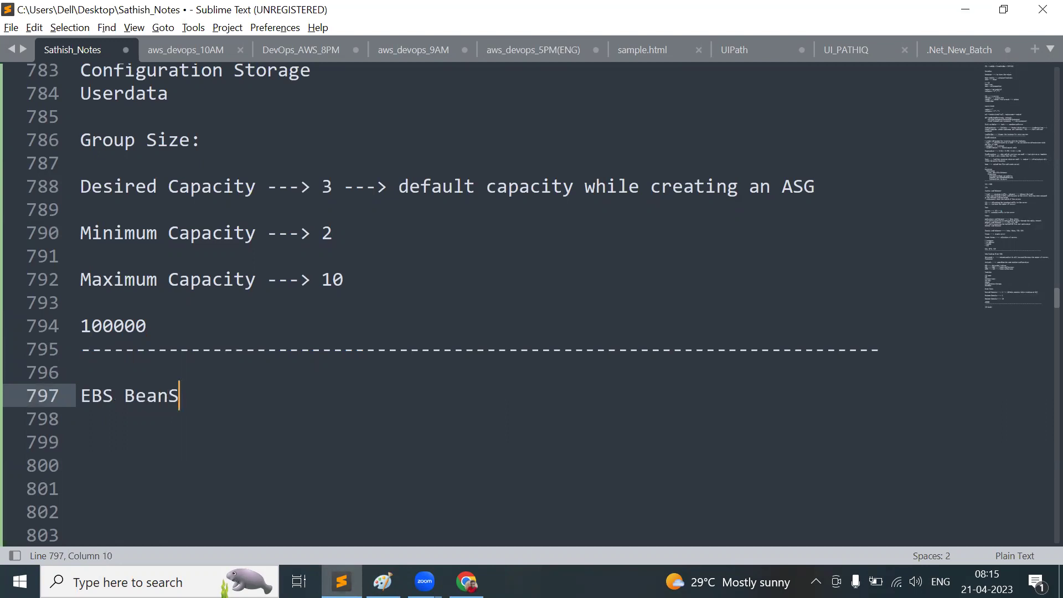
type("talk")
key("Return")
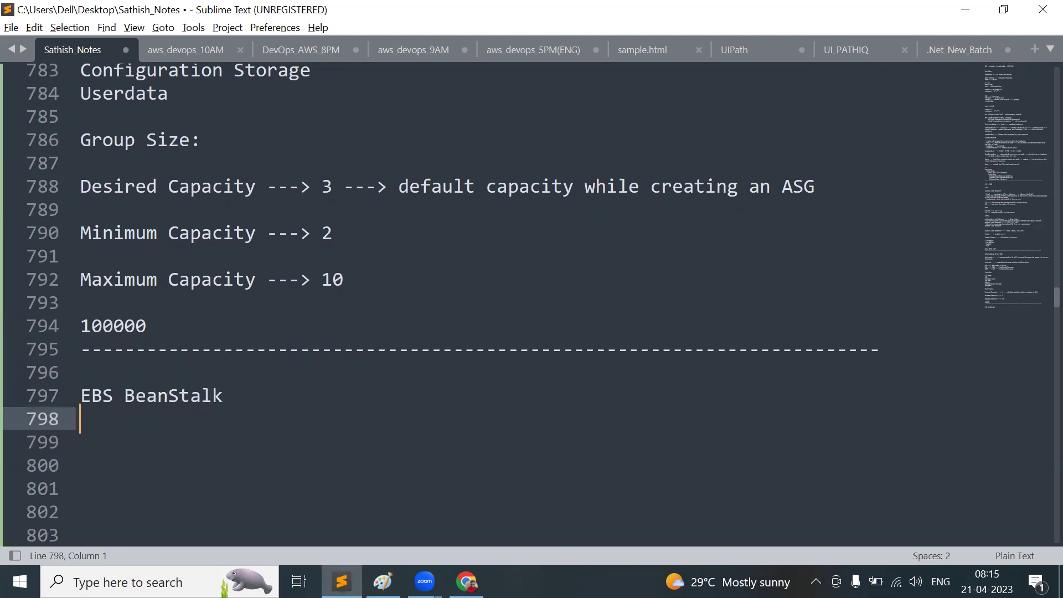
type("Route 52")
key("Return")
key("BackSpace")
key("BackSpace")
type("3")
key("Return")
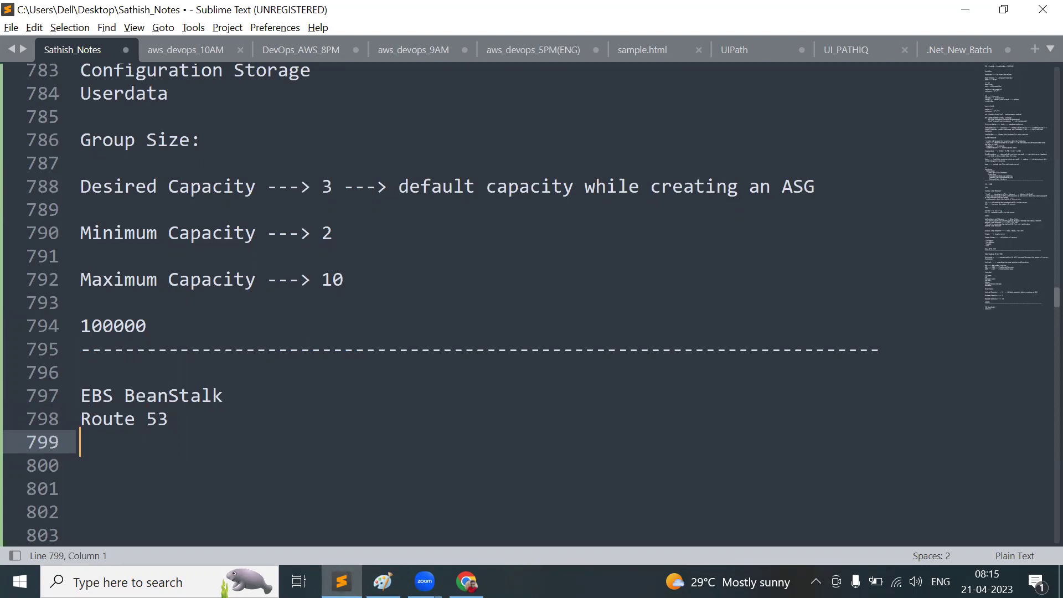
type("Migratiob")
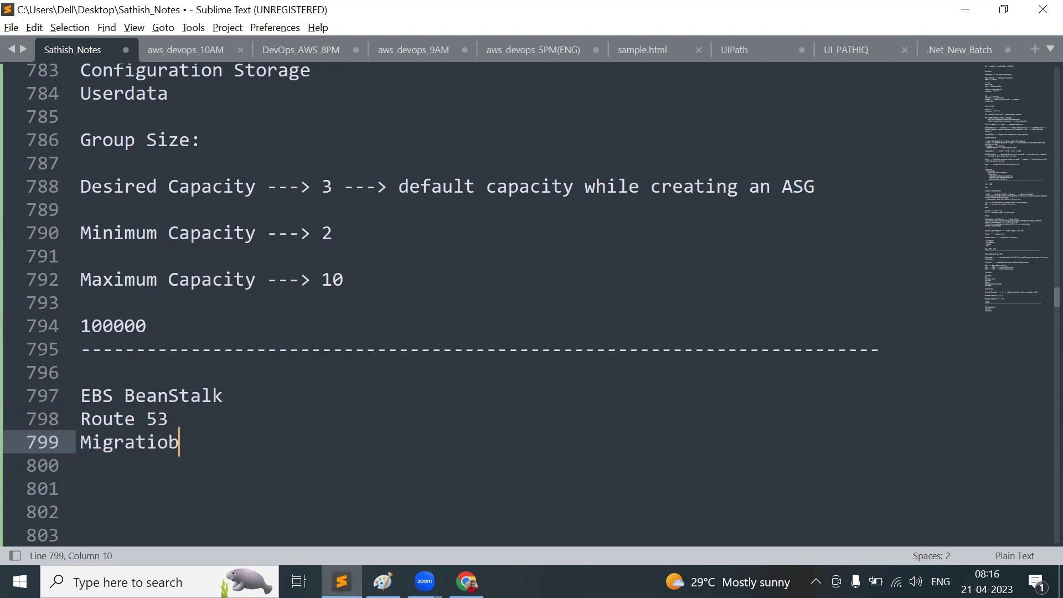
key("BackSpace")
type("n")
Close the topic list with another long dashed separator and insert eleven new lines after it
key("Return")
type("----------------------------------------------------------------------------")
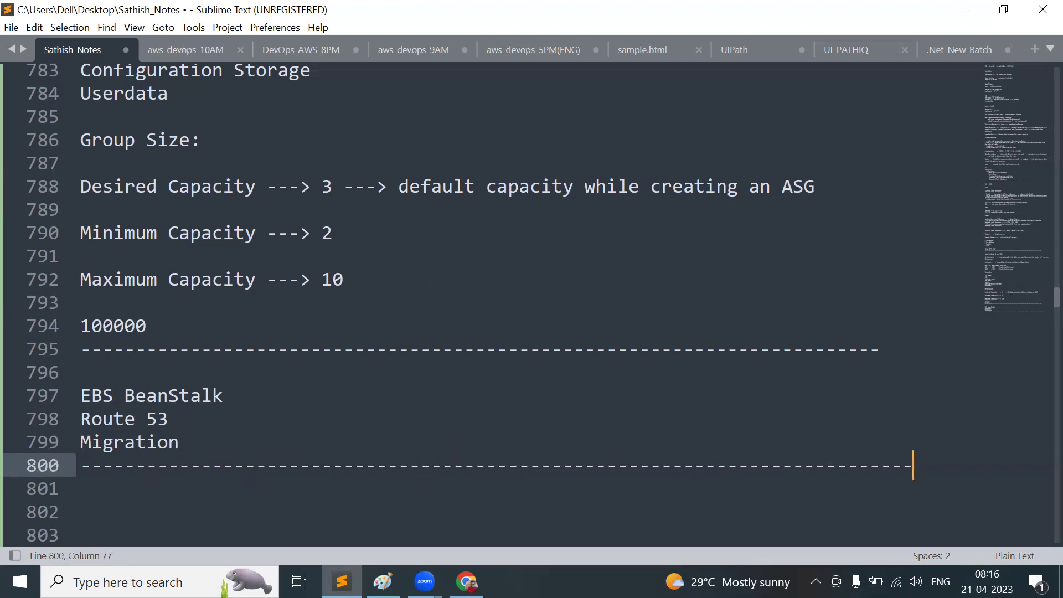
key("Return")
key("Return")
key("Return")
key("Return")
key("Return")
key("Return")
key("Return")
key("Return")
key("Return")
key("Return")
key("Return")
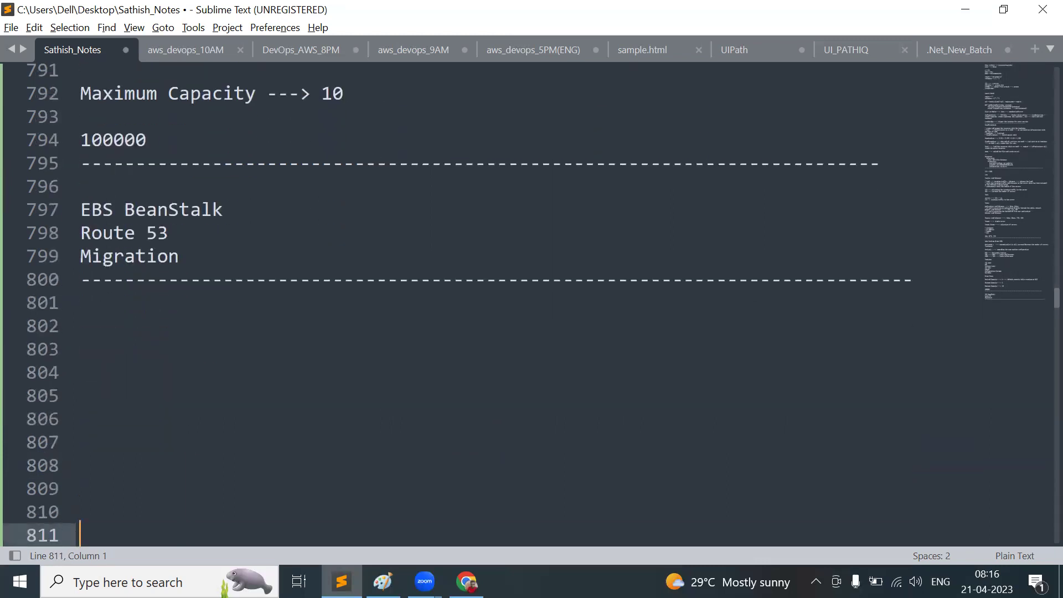